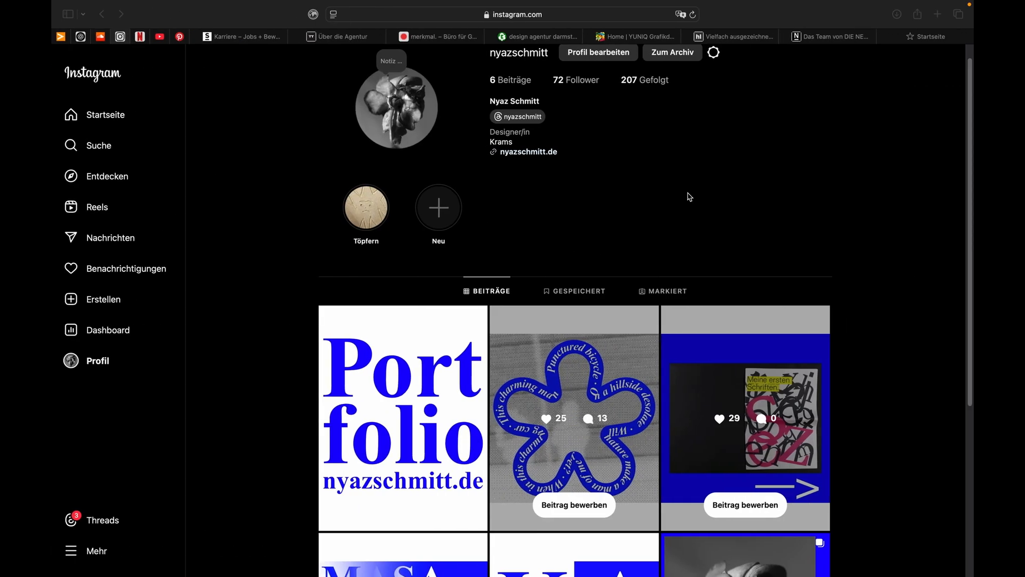
# Step: Open the blue flower text-path post on the Instagram profile, view its second slide, close it and look over the post grid
pyautogui.click(623, 366)
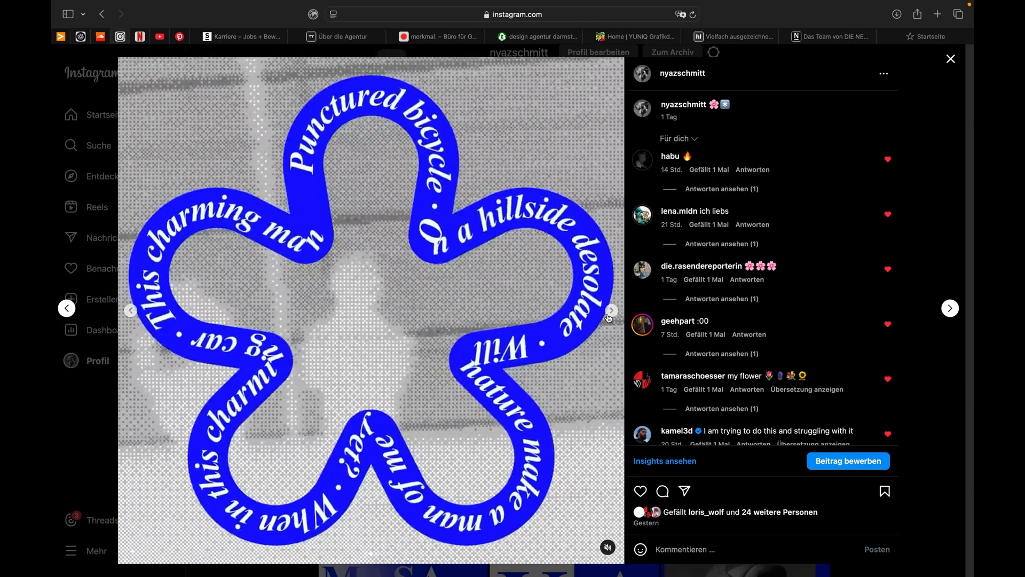
pyautogui.click(611, 315)
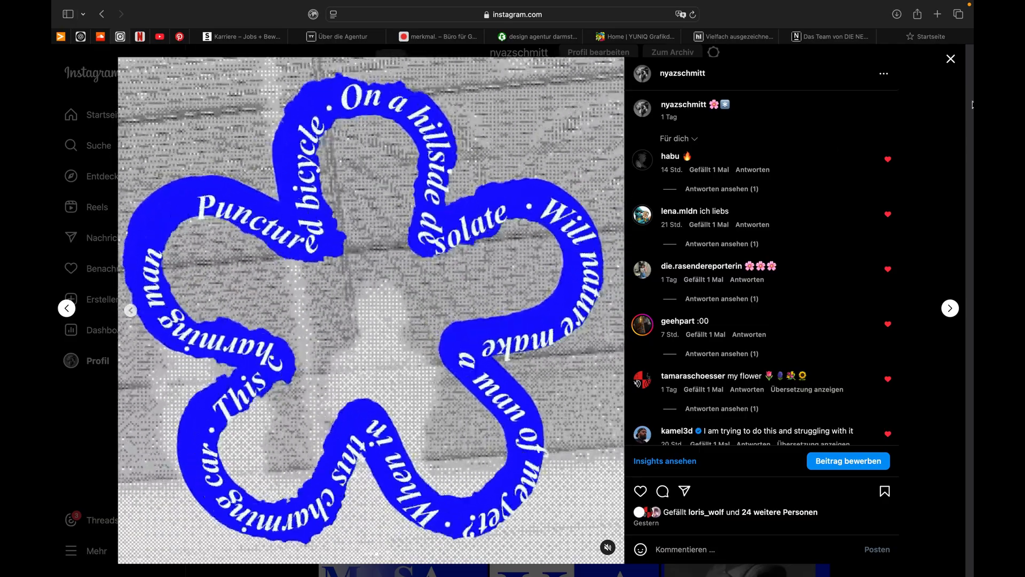
pyautogui.click(950, 59)
pyautogui.scroll(-5, 703, 295)
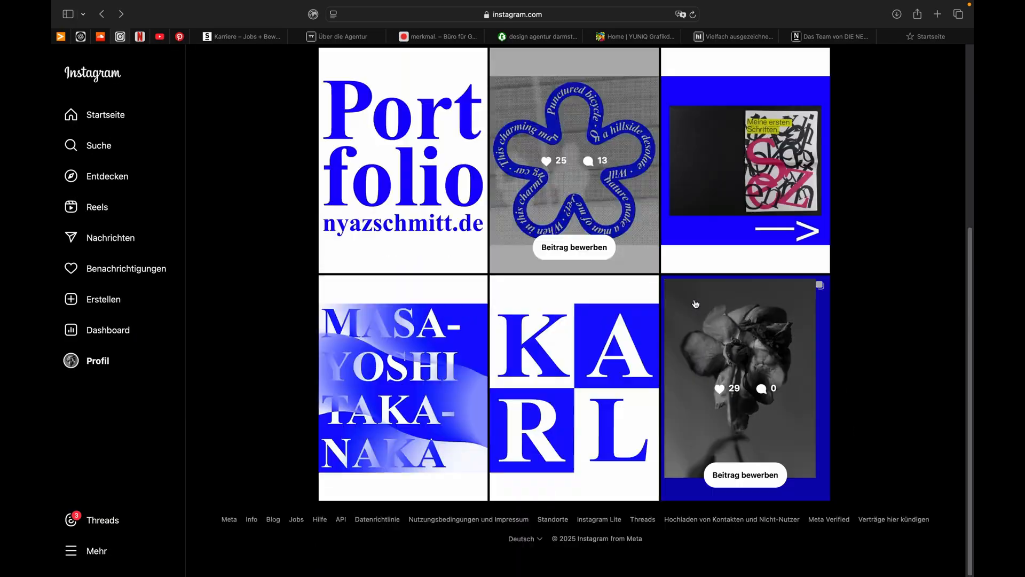
pyautogui.scroll(5, 529, 399)
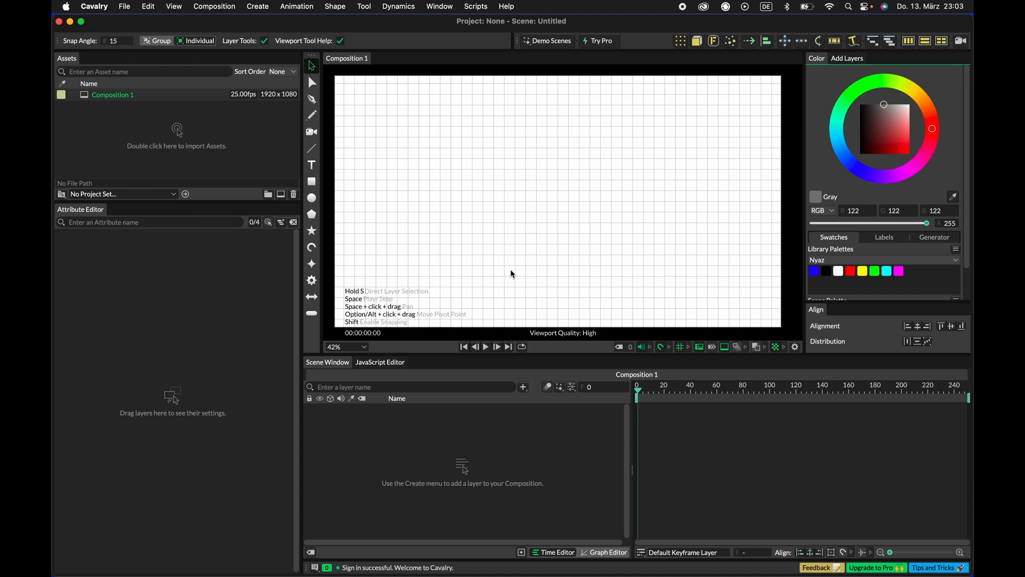
# Step: Set the composition's resolution to 1080x1080 (1080p 1:1) and the frame range's end to 220
pyautogui.press('super+k')
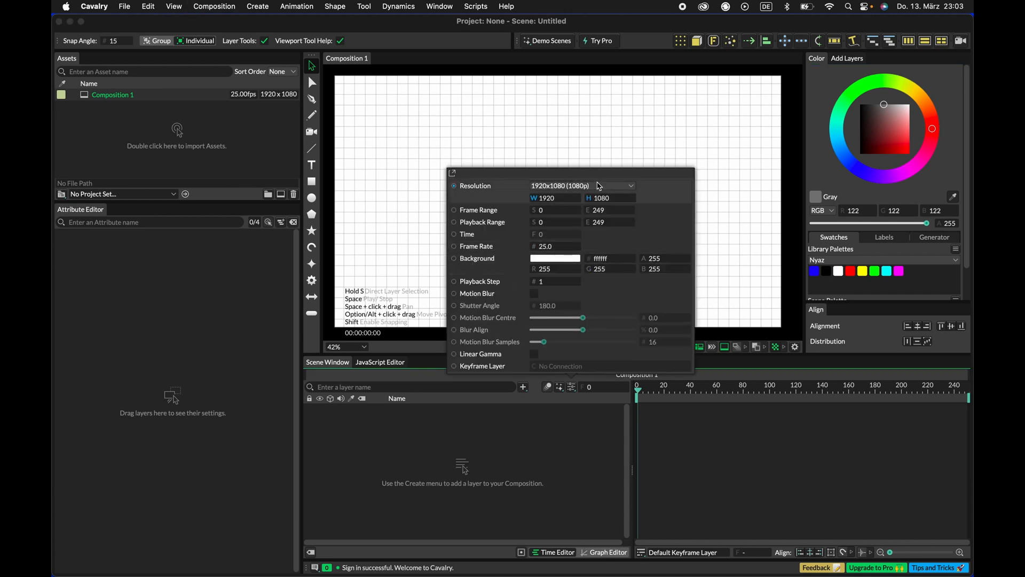
pyautogui.click(599, 186)
pyautogui.click(572, 163)
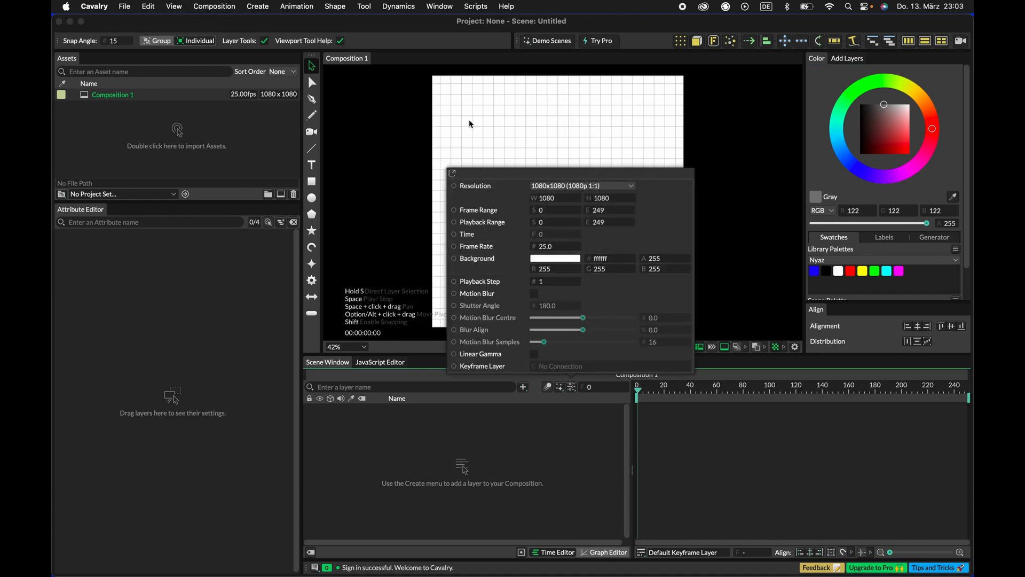
pyautogui.click(609, 210)
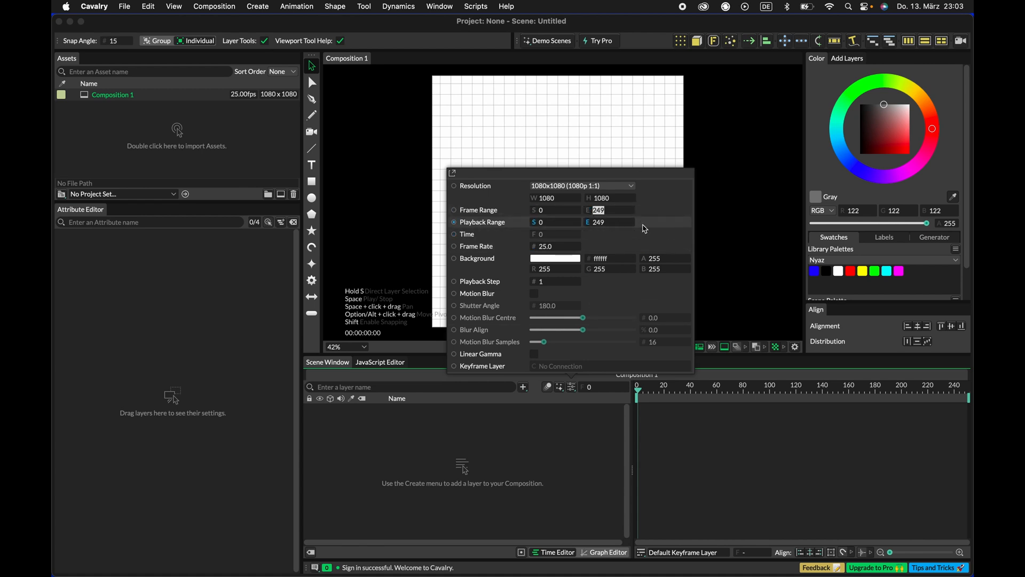
pyautogui.write('220')
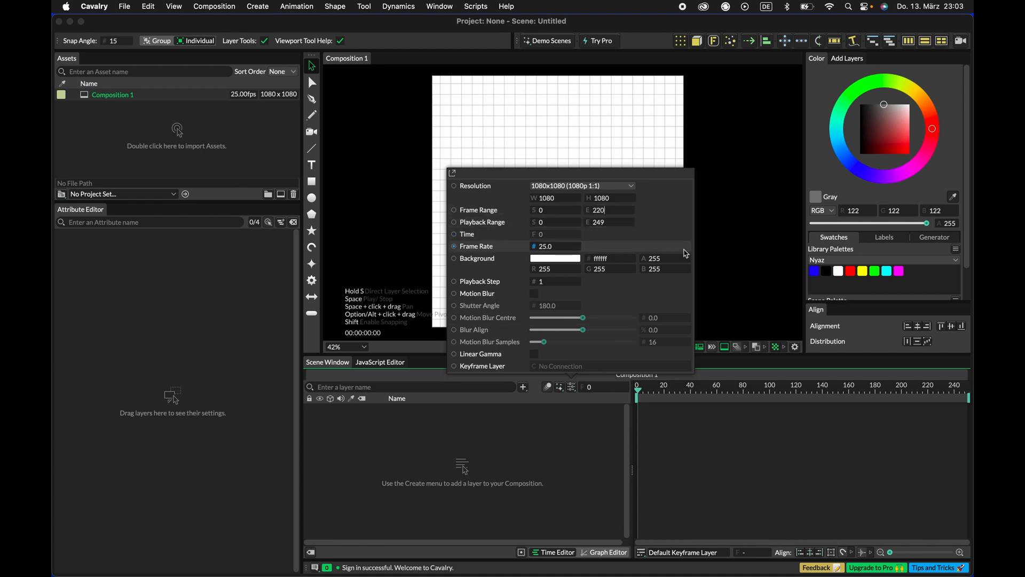
pyautogui.click(665, 226)
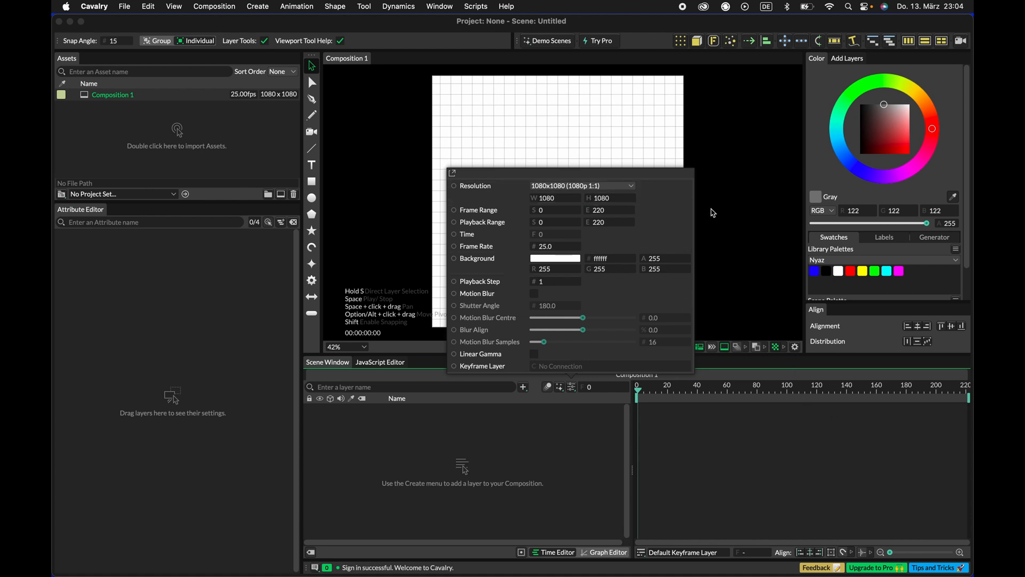
pyautogui.click(712, 214)
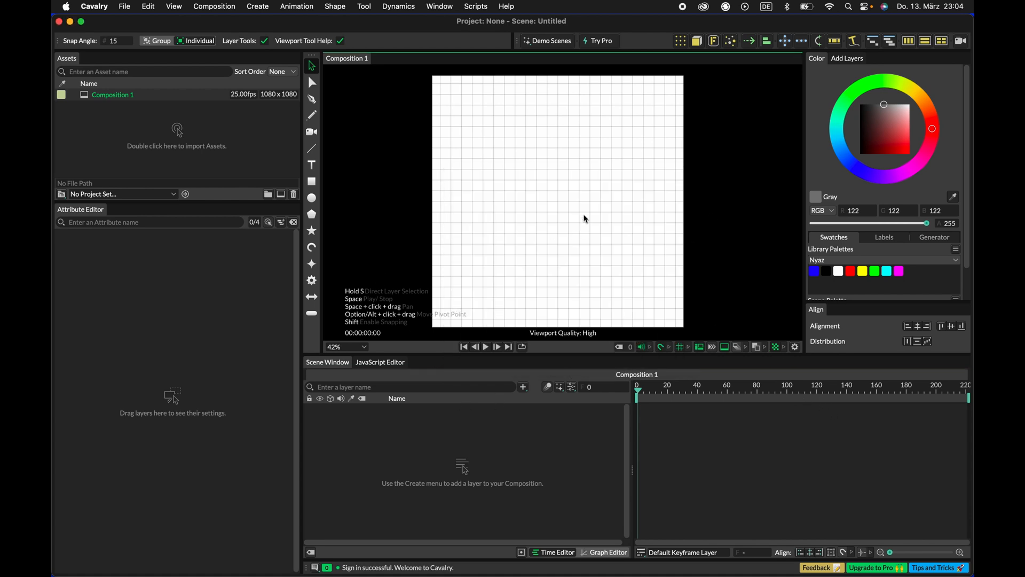
# Step: Draw a closed curved trial shape across the composition with the Pen tool, and delete it
pyautogui.scroll(-1, 587, 218)
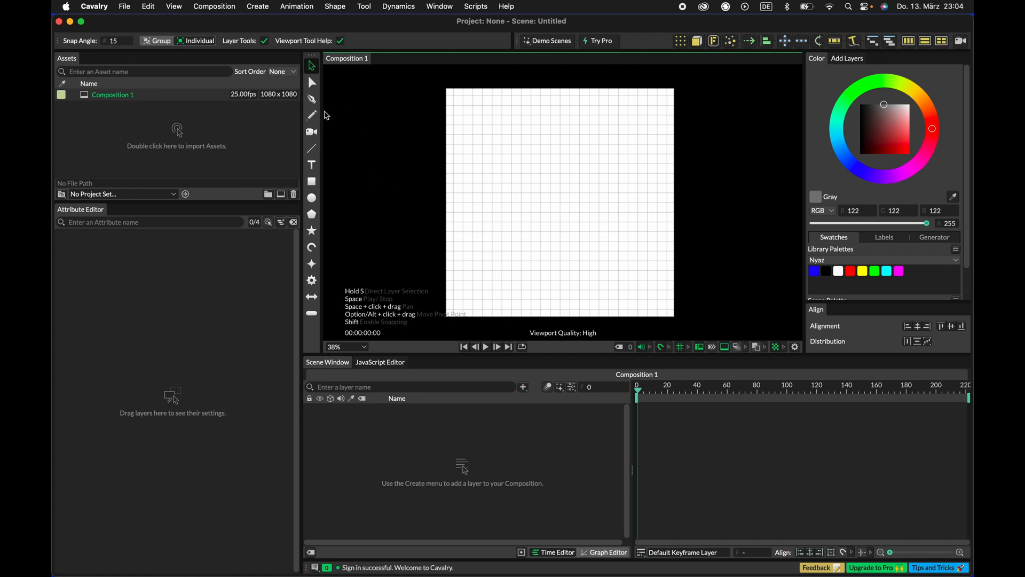
pyautogui.click(312, 116)
pyautogui.click(312, 99)
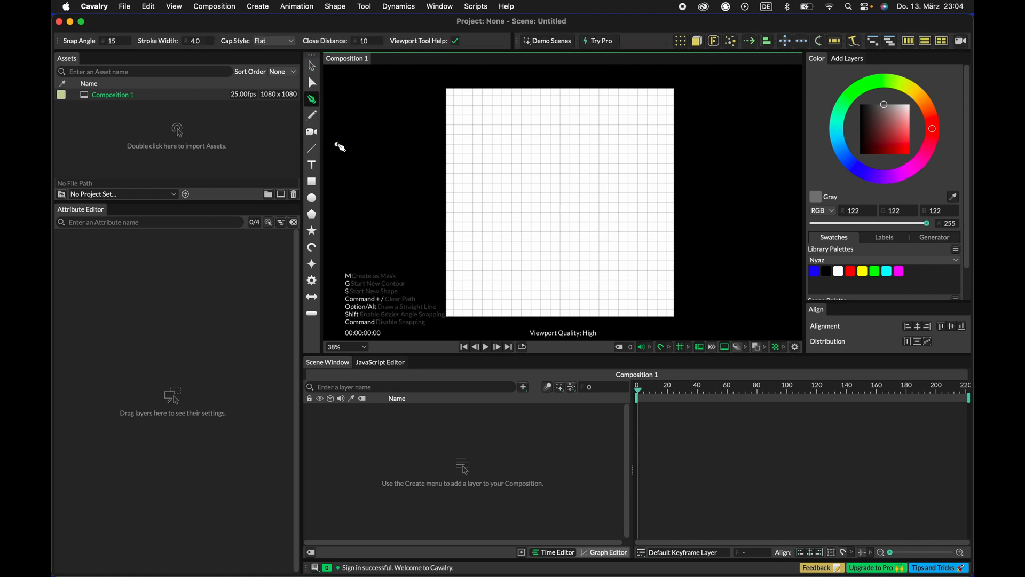
pyautogui.click(541, 124)
pyautogui.moveTo(628, 172); pyautogui.dragTo(570, 261)
pyautogui.click(628, 289)
pyautogui.moveTo(625, 295); pyautogui.dragTo(566, 218)
pyautogui.click(492, 183)
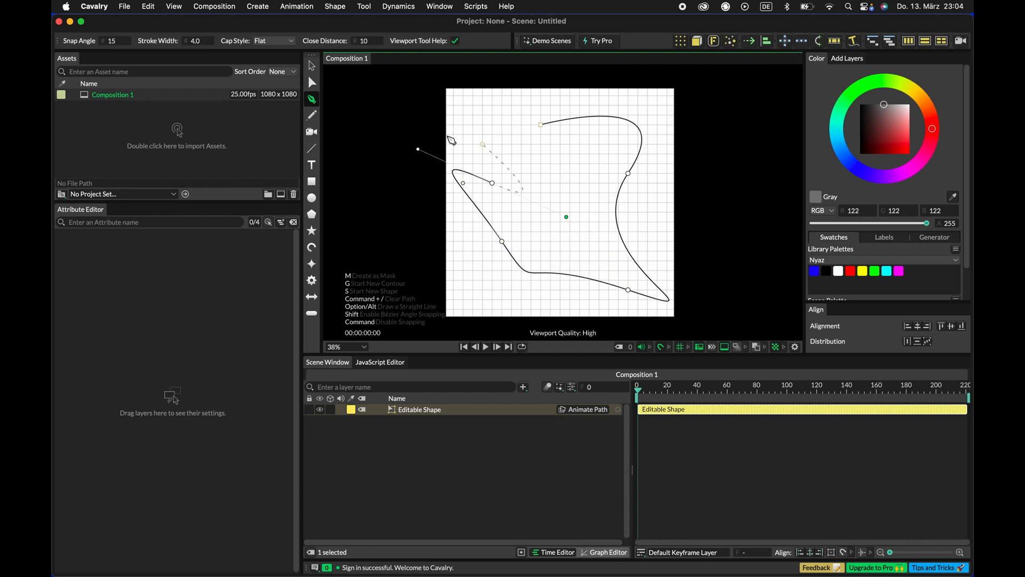
pyautogui.click(540, 125)
pyautogui.press('v')
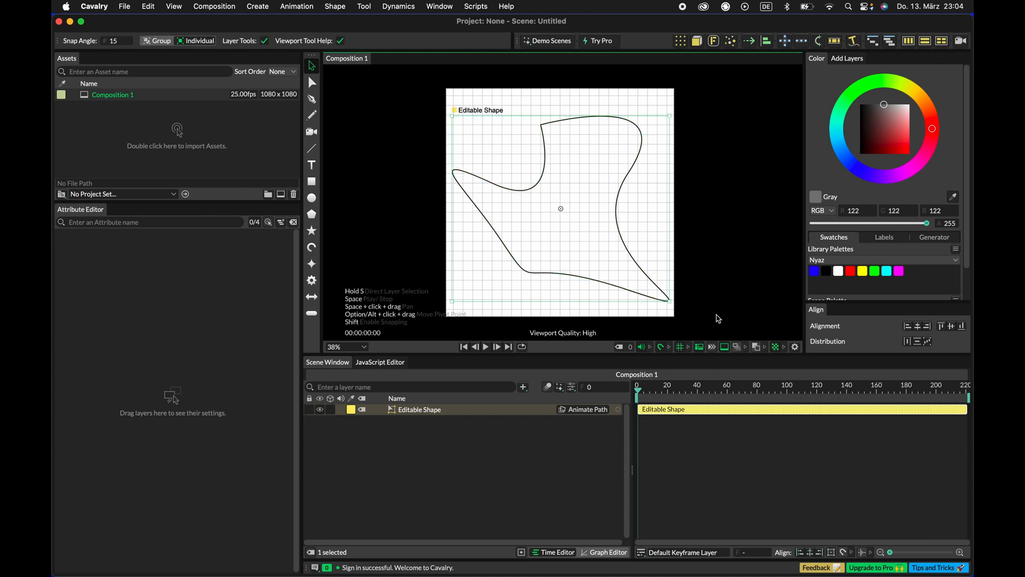
pyautogui.press('Delete')
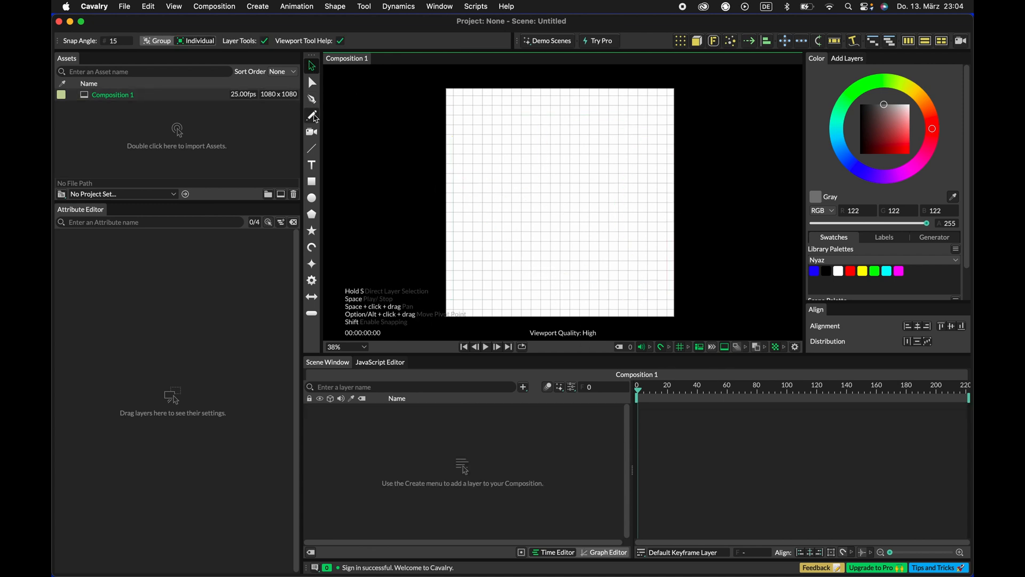
# Step: Draw a looping freehand trial line across the composition with the Pencil tool, and delete it
pyautogui.click(315, 115)
pyautogui.moveTo(411, 188)
pyautogui.mouseDown()
pyautogui.moveTo(560, 168)
pyautogui.moveTo(492, 82)
pyautogui.moveTo(521, 167)
pyautogui.moveTo(705, 203)
pyautogui.moveTo(706, 297)
pyautogui.moveTo(602, 316)
pyautogui.moveTo(668, 245)
pyautogui.moveTo(629, 299)
pyautogui.moveTo(466, 258)
pyautogui.moveTo(440, 316)
pyautogui.moveTo(543, 264)
pyautogui.moveTo(443, 165)
pyautogui.moveTo(413, 188)
pyautogui.mouseUp()
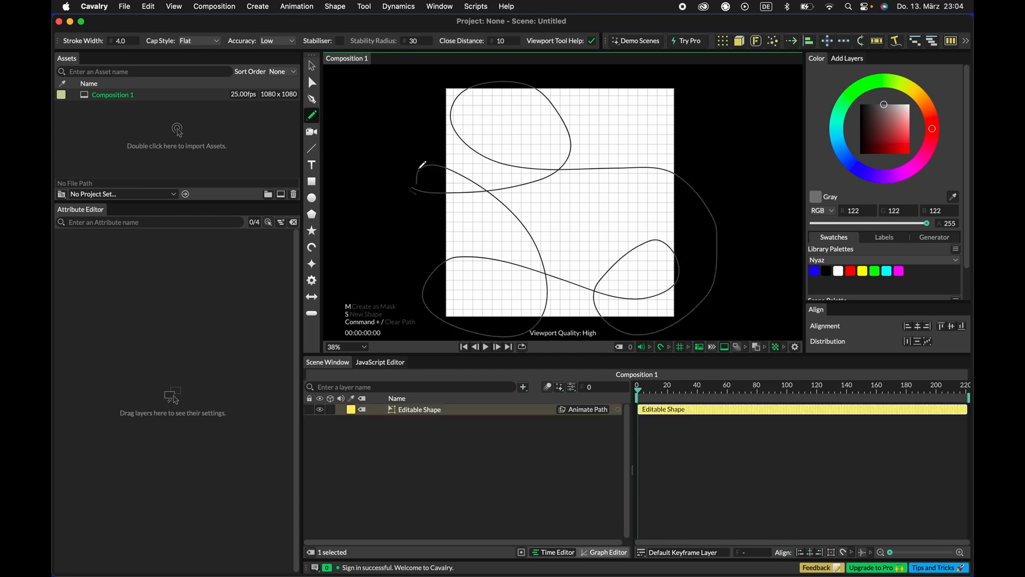
pyautogui.press('v')
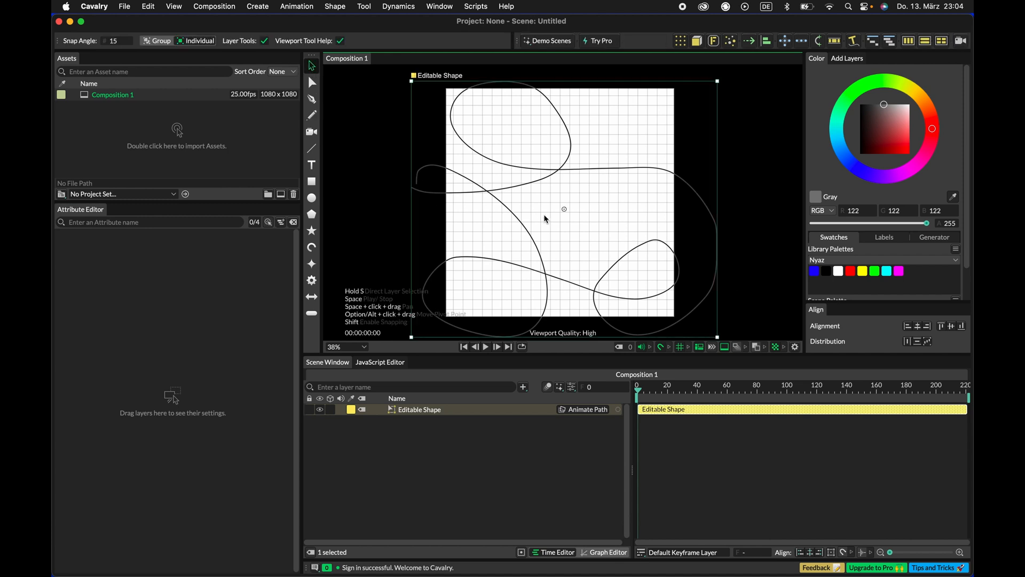
pyautogui.press('Delete')
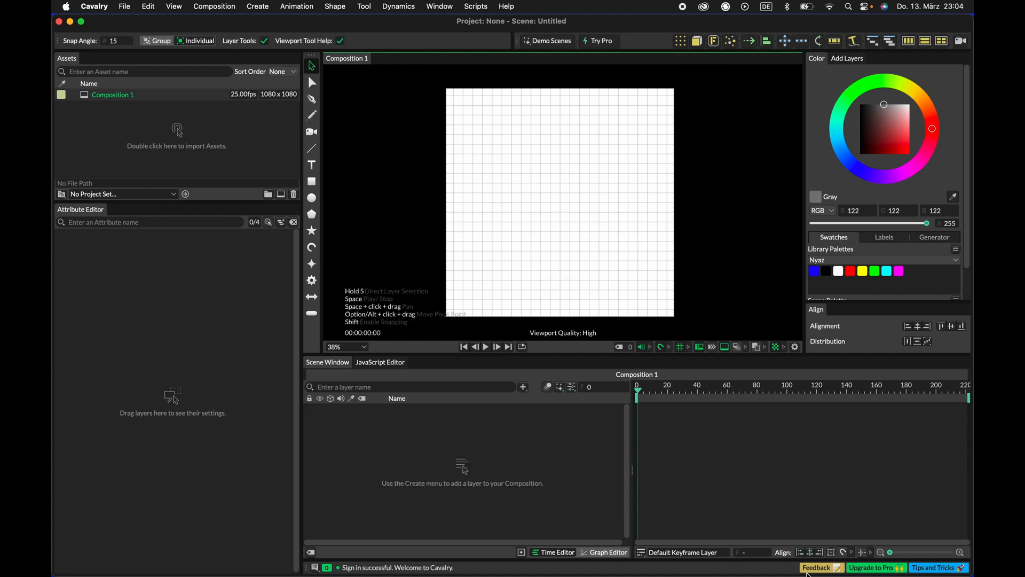
# Step: Switch to Affinity Designer 2 and create a 1080 x 1080 px document from the "Soziale Medien - Quadratischer Post" preset
pyautogui.click(853, 569)
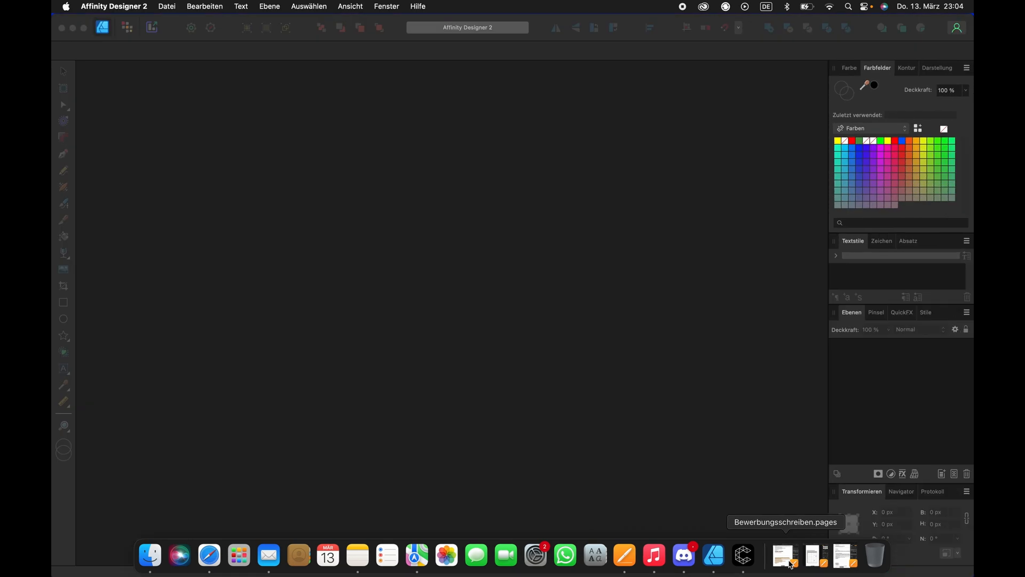
pyautogui.click(167, 6)
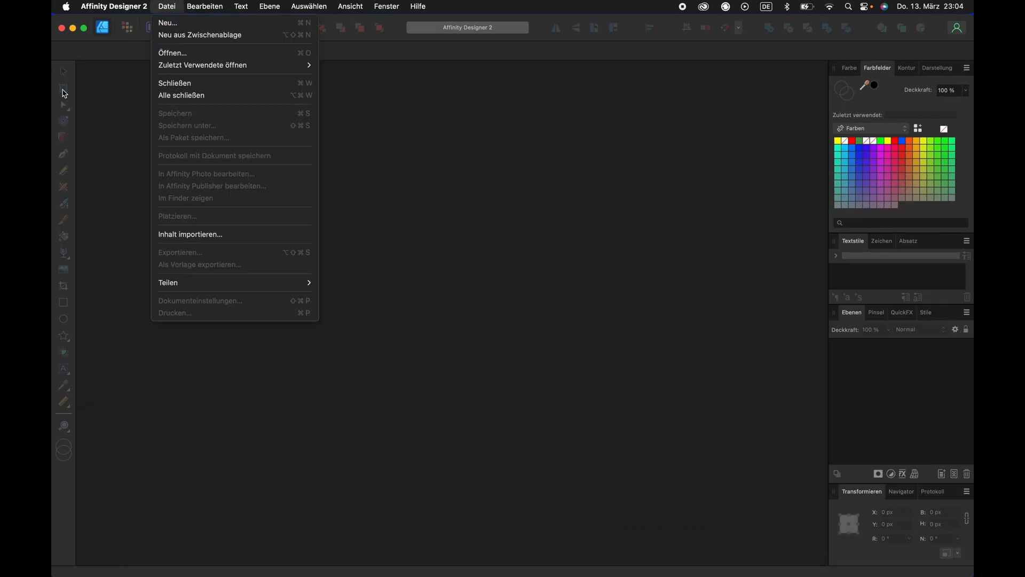
pyautogui.click(120, 93)
pyautogui.click(173, 5)
pyautogui.moveTo(191, 68)
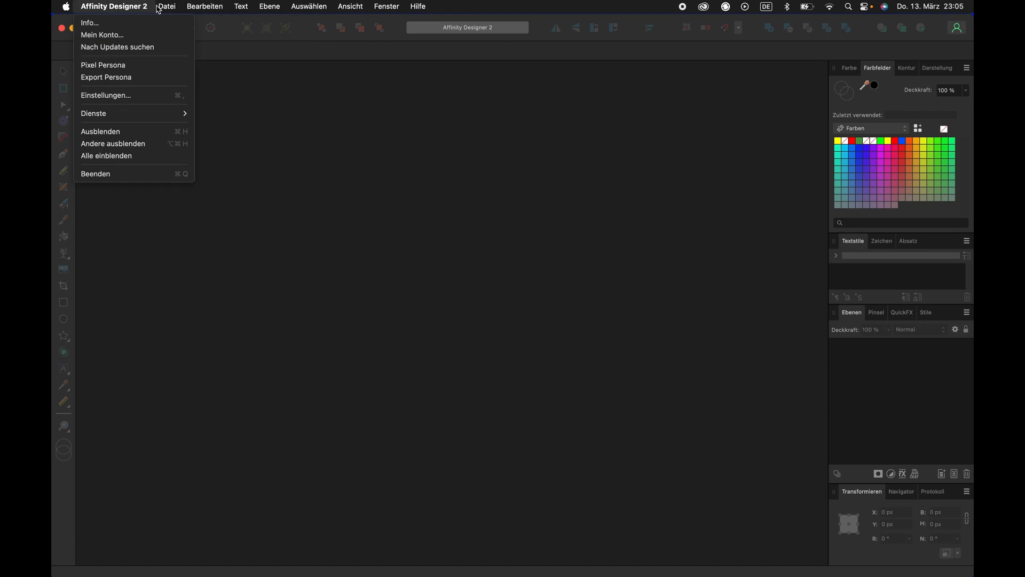
pyautogui.click(167, 24)
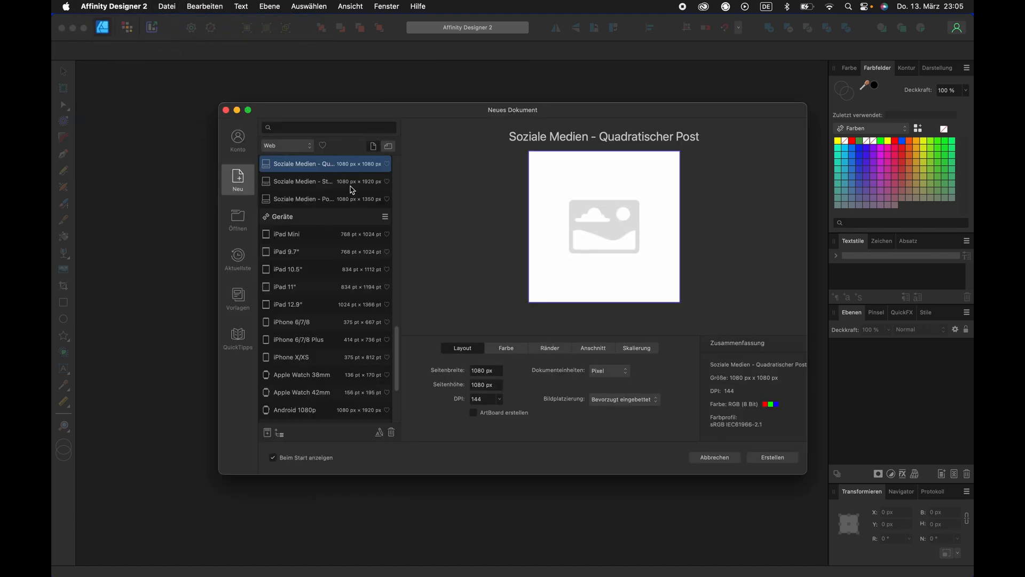
pyautogui.click(787, 462)
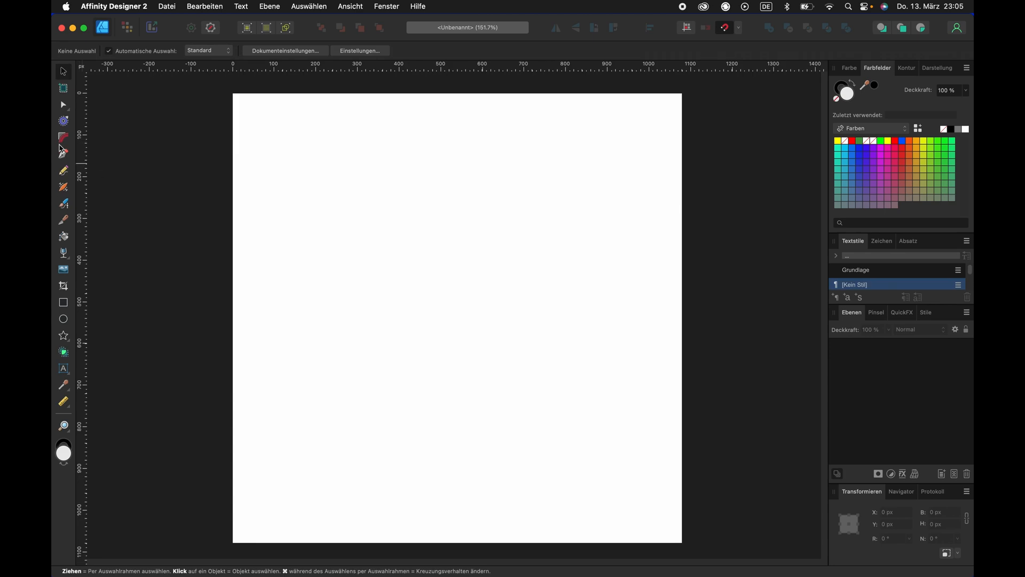
# Step: Draw a star about 1056 px wide and high with the Star tool, and shift it towards the page's centre
pyautogui.click(64, 336)
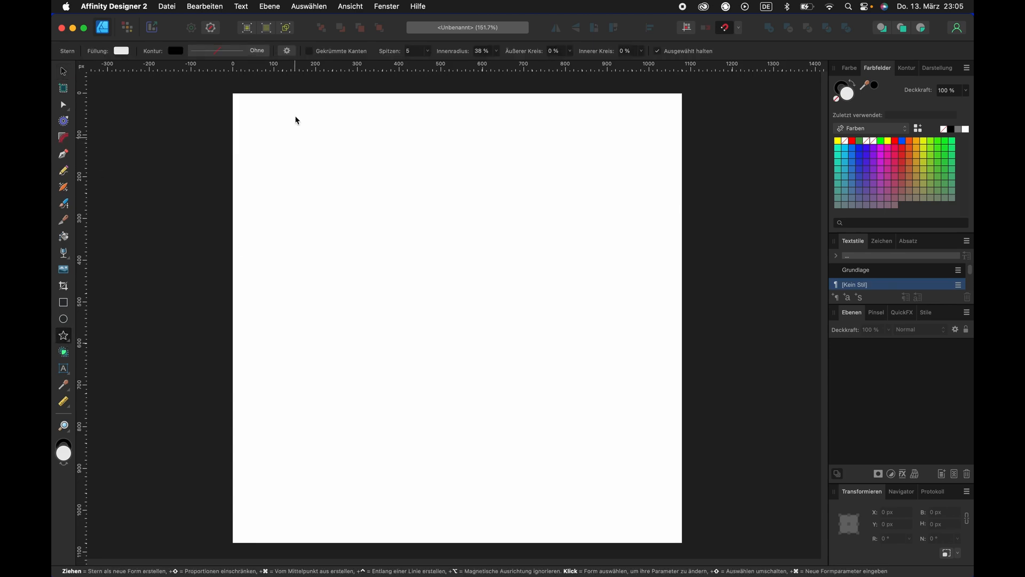
pyautogui.moveTo(261, 111); pyautogui.dragTo(701, 557)
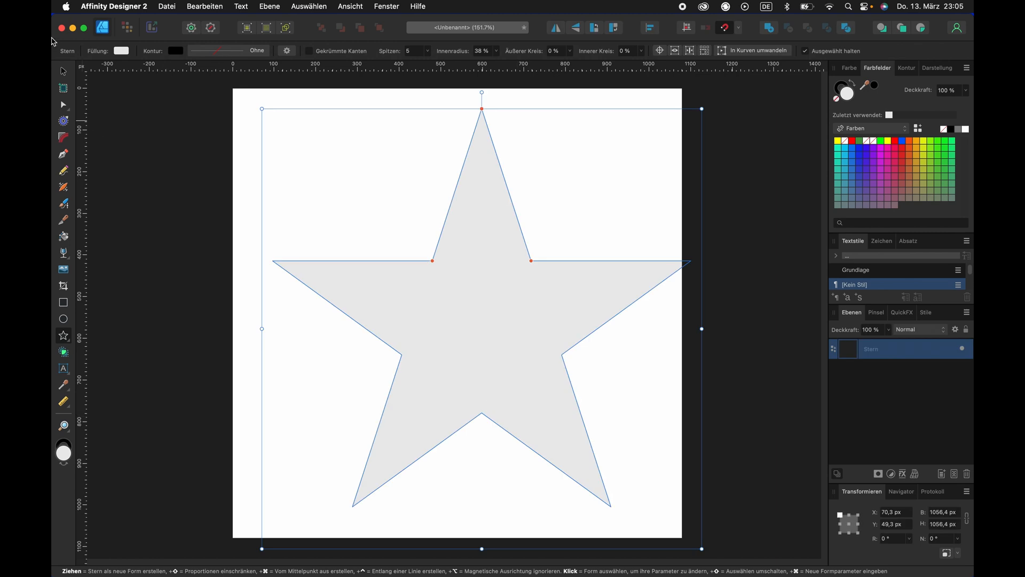
pyautogui.press('v')
pyautogui.moveTo(487, 258); pyautogui.dragTo(469, 247)
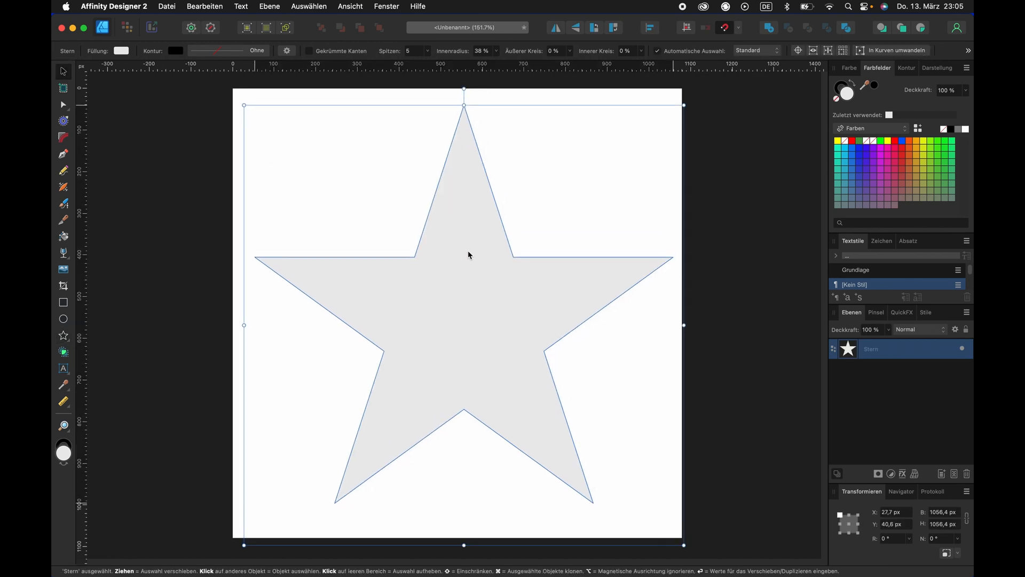
# Step: Set the star to 8 points (Spitzen) and its inner radius (Innenradius) to 50 %
pyautogui.click(428, 51)
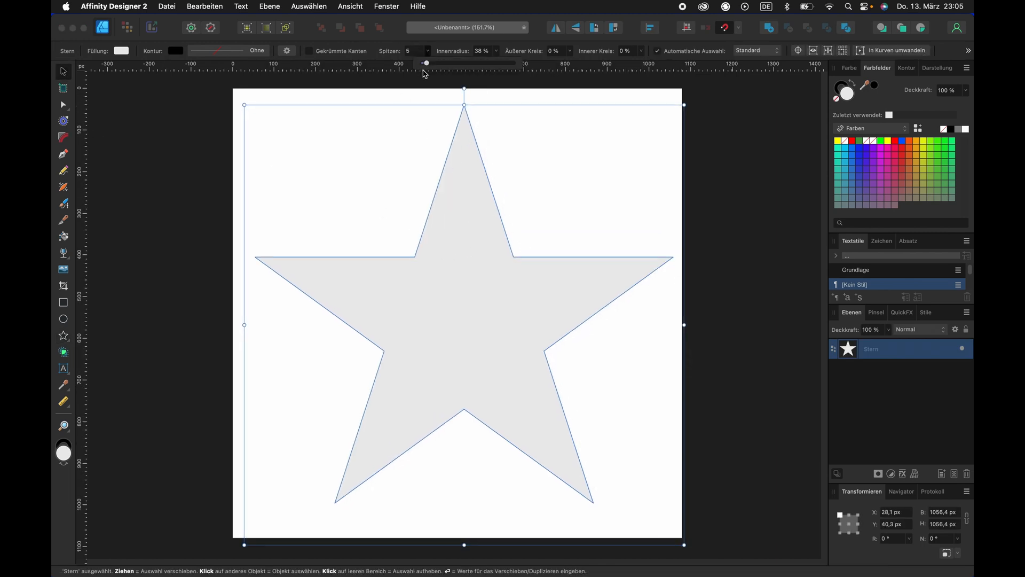
pyautogui.moveTo(432, 66); pyautogui.dragTo(437, 67)
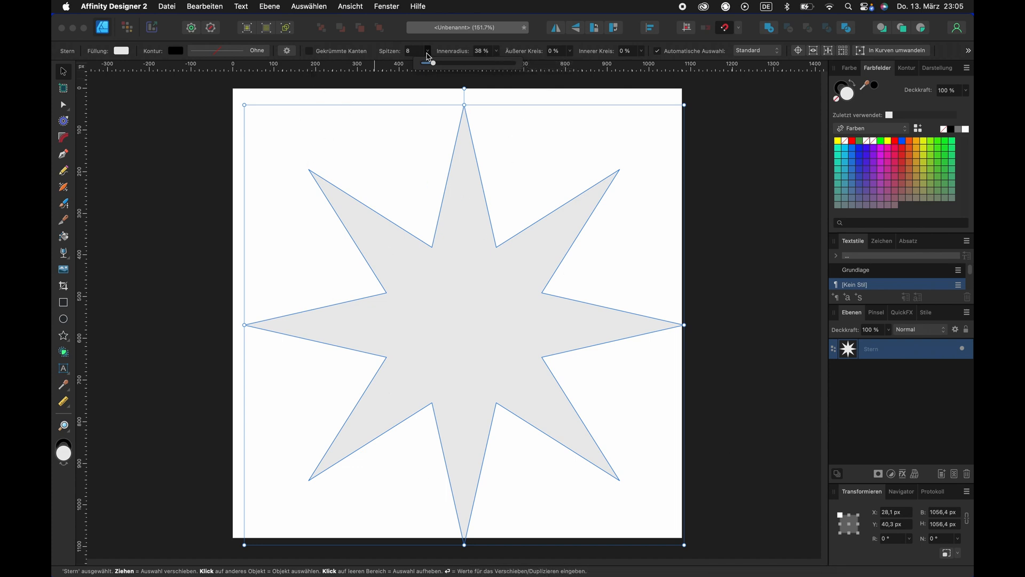
pyautogui.click(498, 51)
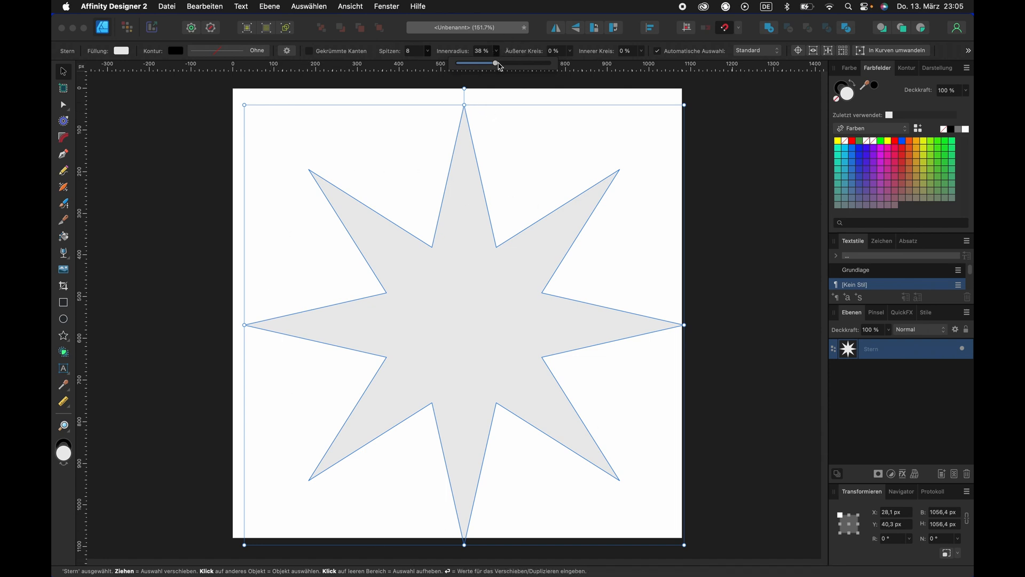
pyautogui.moveTo(500, 65); pyautogui.dragTo(510, 68)
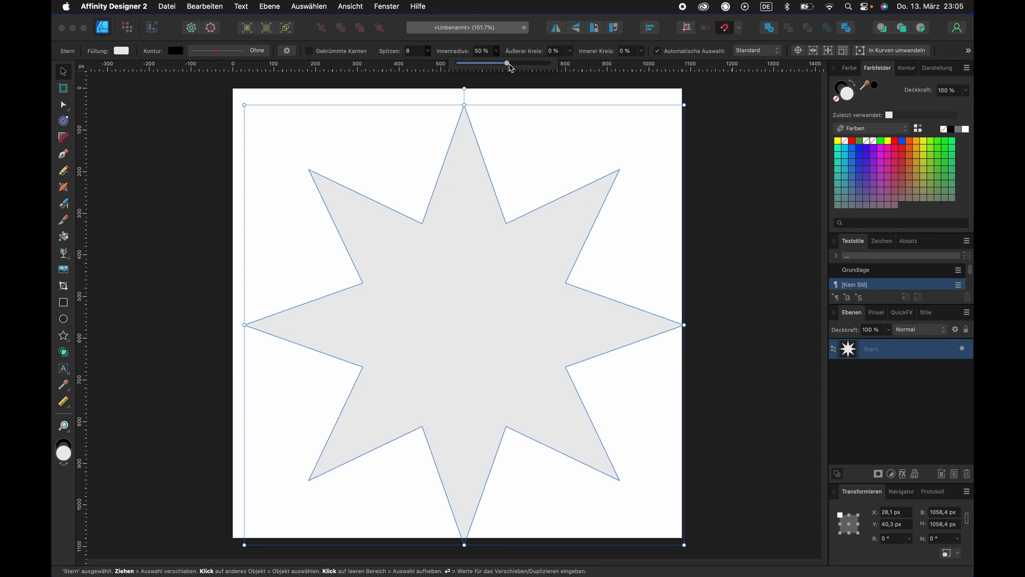
# Step: Round the star into a flower with an outer circle (Äußerer Kreis) of 70 % and an inner circle (Innerer Kreis) of 10 %
pyautogui.click(572, 52)
pyautogui.moveTo(575, 67); pyautogui.dragTo(652, 68)
pyautogui.click(641, 52)
pyautogui.click(730, 185)
# Step: Scale the flower down to about 980 px and position it near the page's centre, at about X 36 px, Y 50 px
pyautogui.moveTo(543, 318)
pyautogui.mouseDown()
pyautogui.moveTo(523, 315)
pyautogui.moveTo(533, 307)
pyautogui.mouseUp()
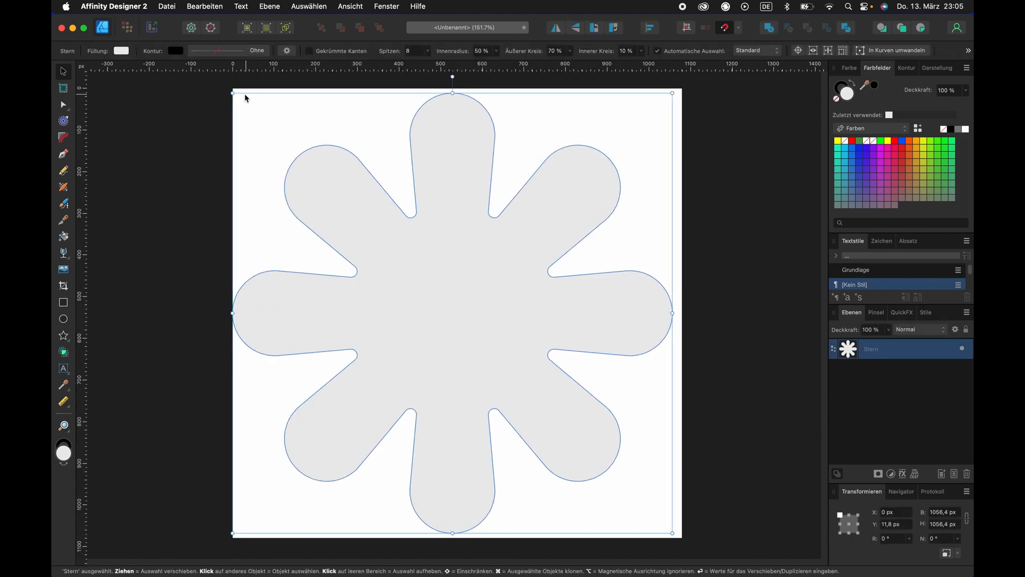
pyautogui.moveTo(232, 94)
pyautogui.mouseDown()
pyautogui.moveTo(263, 103)
pyautogui.moveTo(311, 170)
pyautogui.moveTo(241, 109)
pyautogui.mouseUp()
pyautogui.moveTo(432, 261); pyautogui.dragTo(447, 266)
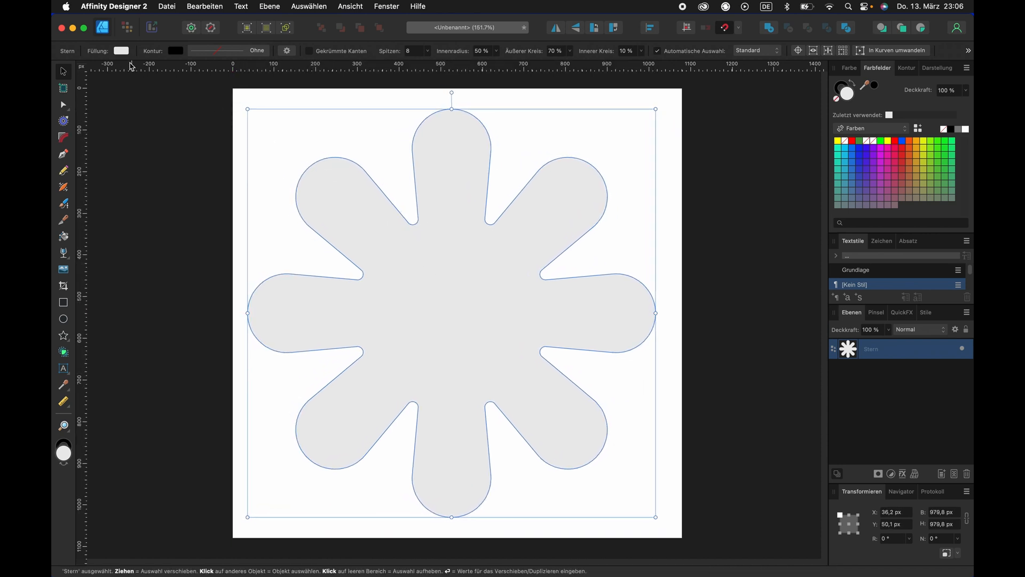
# Step: Remove the flower's fill, and reselect the Stern layer after deselecting it
pyautogui.click(122, 51)
pyautogui.click(236, 64)
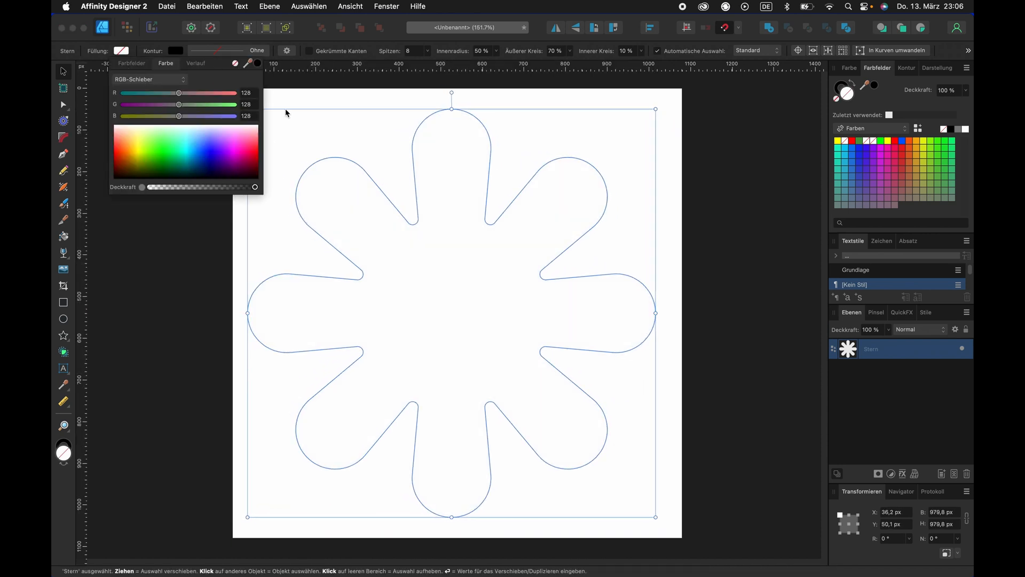
pyautogui.click(742, 261)
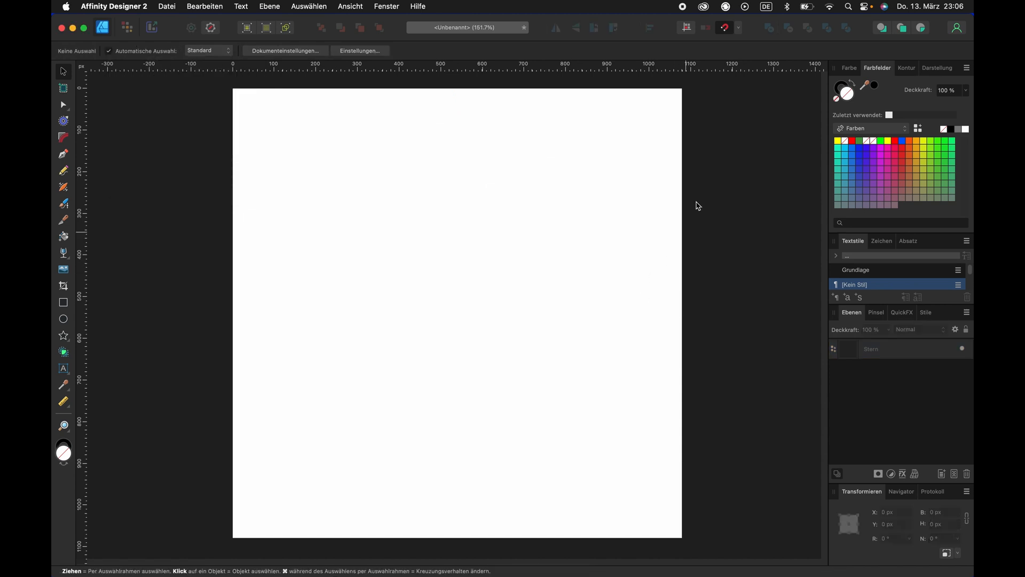
pyautogui.click(855, 353)
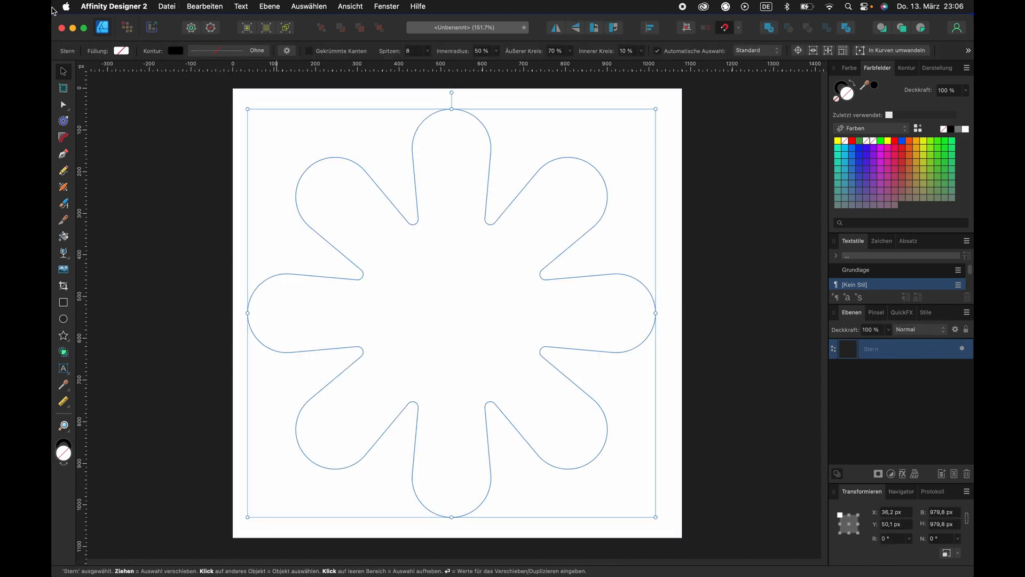
# Step: Switch to Cavalry and paste the copied flower into Composition 1 as separate layers
pyautogui.click(73, 29)
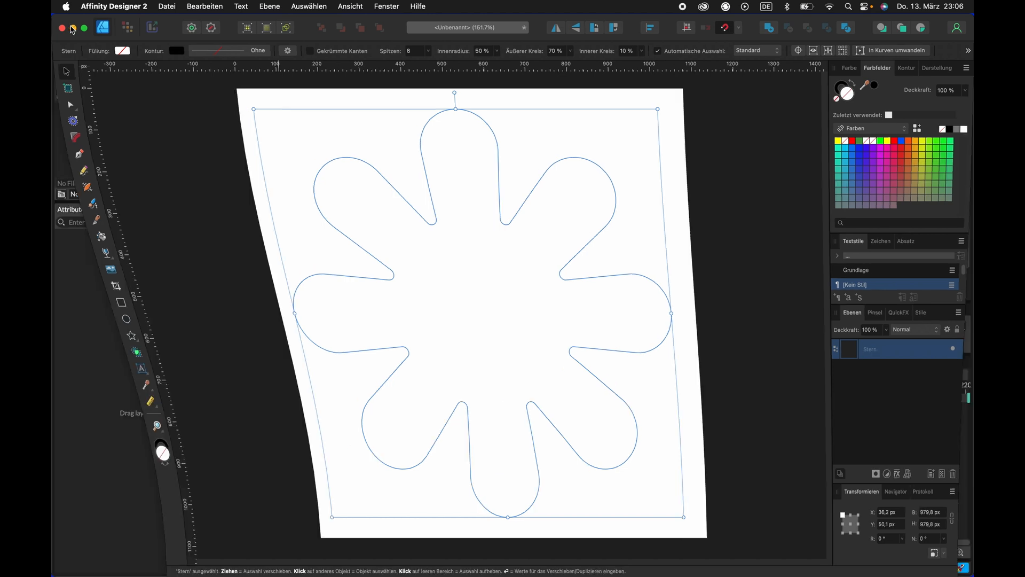
pyautogui.press('super+v')
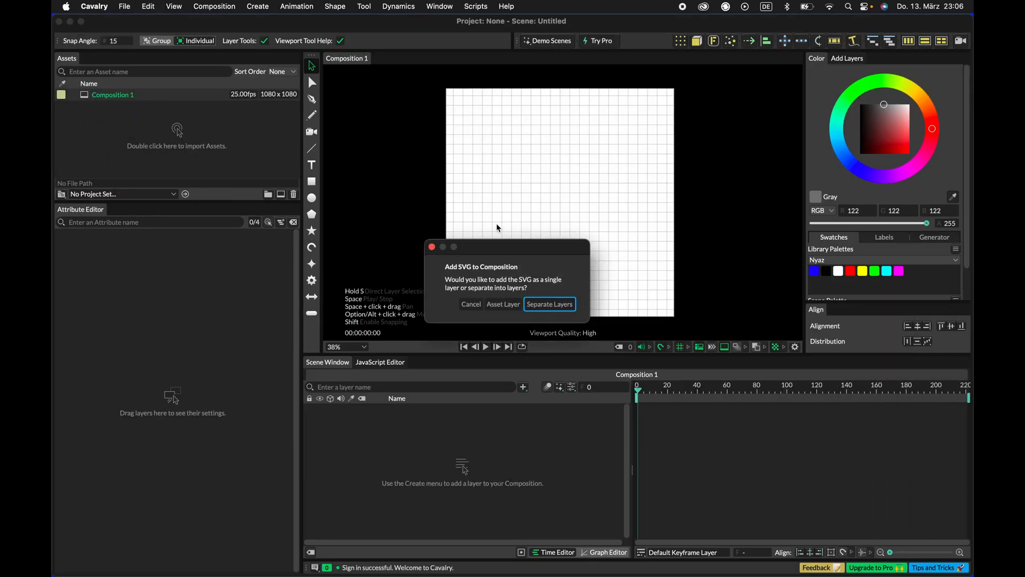
pyautogui.click(550, 305)
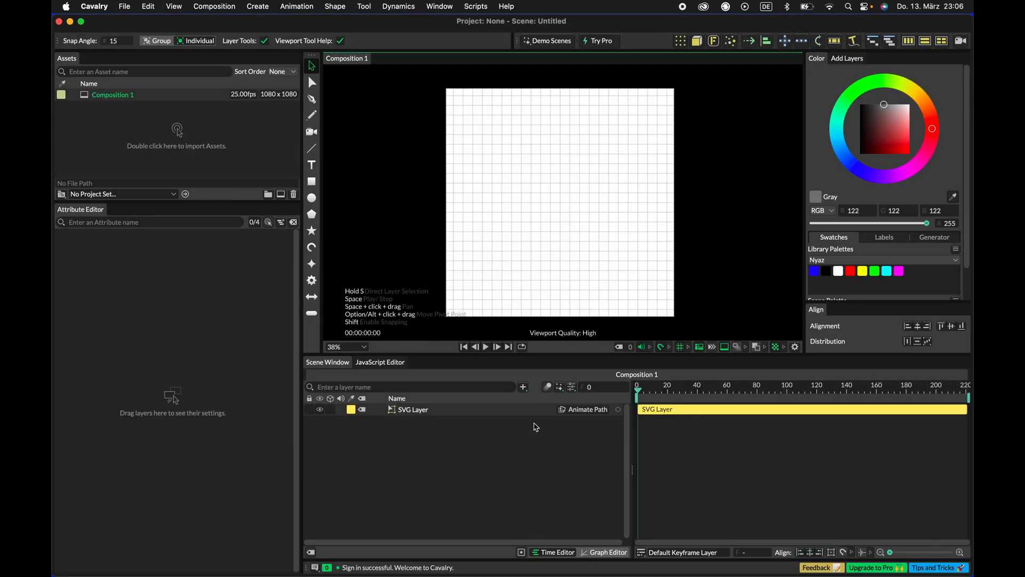
# Step: Select the pasted SVG Layer and centre it in the composition
pyautogui.click(916, 329)
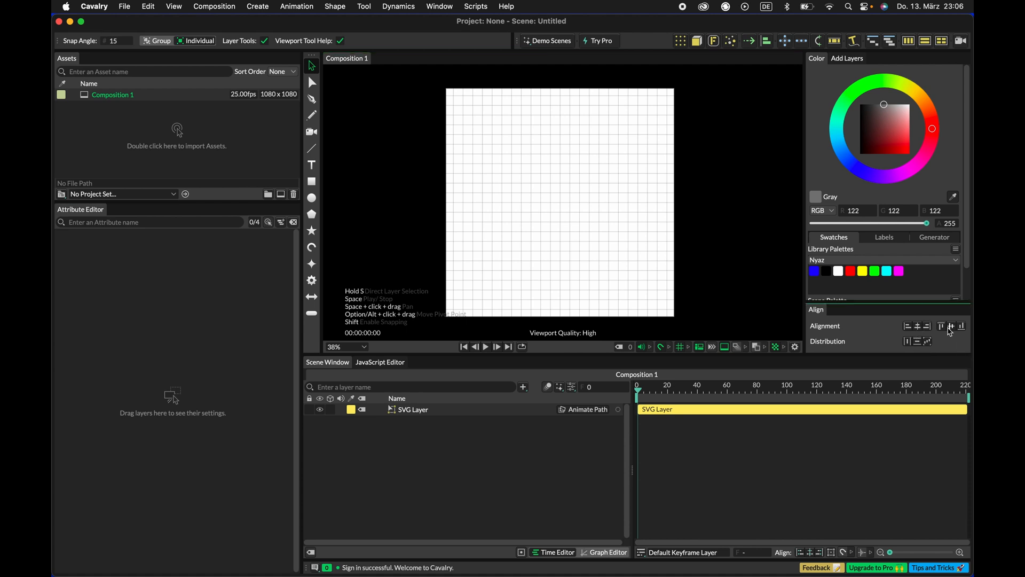
pyautogui.click(721, 410)
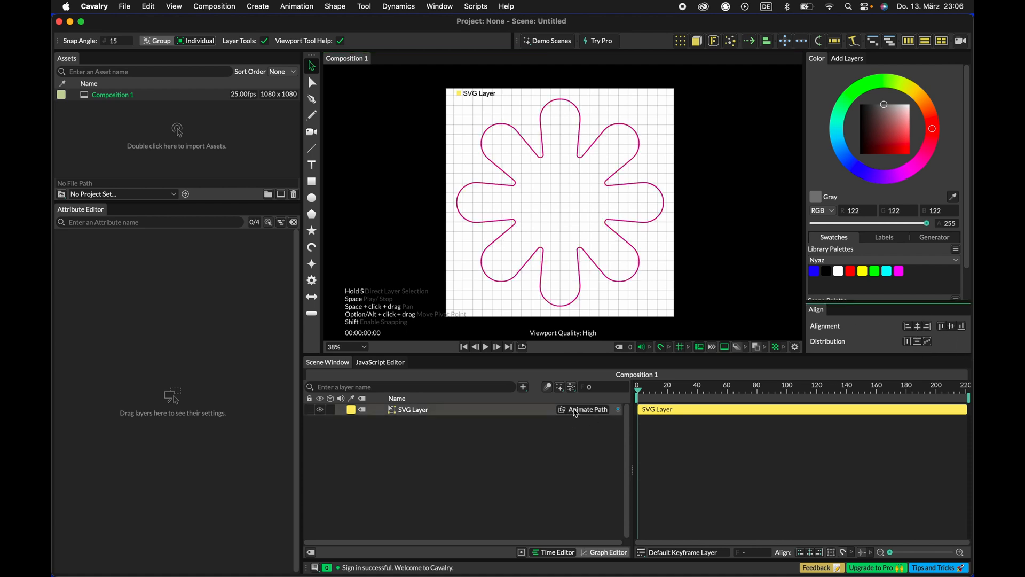
pyautogui.click(917, 327)
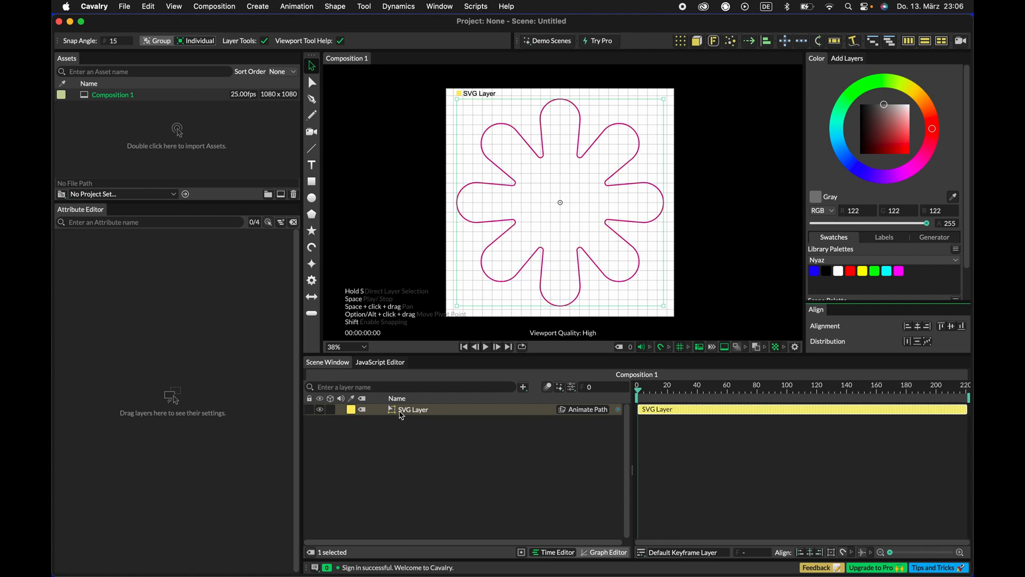
# Step: Load the SVG Layer into the Attribute Editor and make its stroke opaque blue, with alpha 255 and blue 255
pyautogui.moveTo(402, 415); pyautogui.dragTo(171, 320)
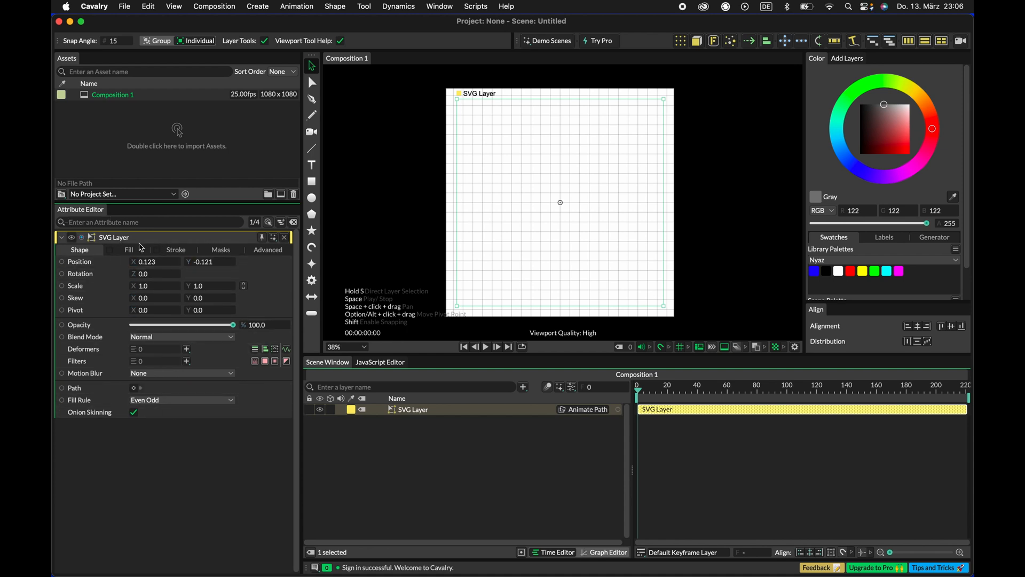
pyautogui.click(160, 251)
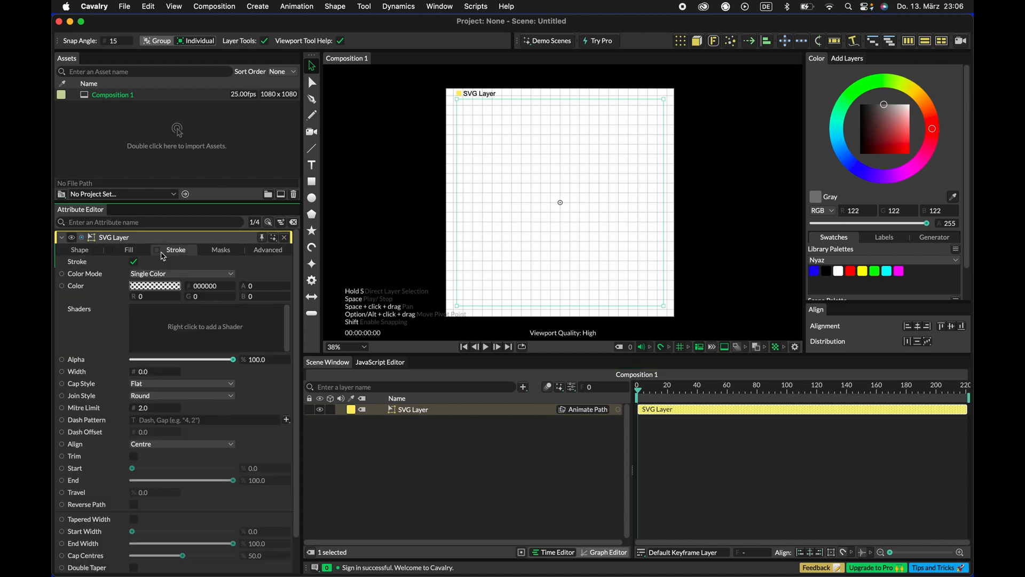
pyautogui.click(146, 287)
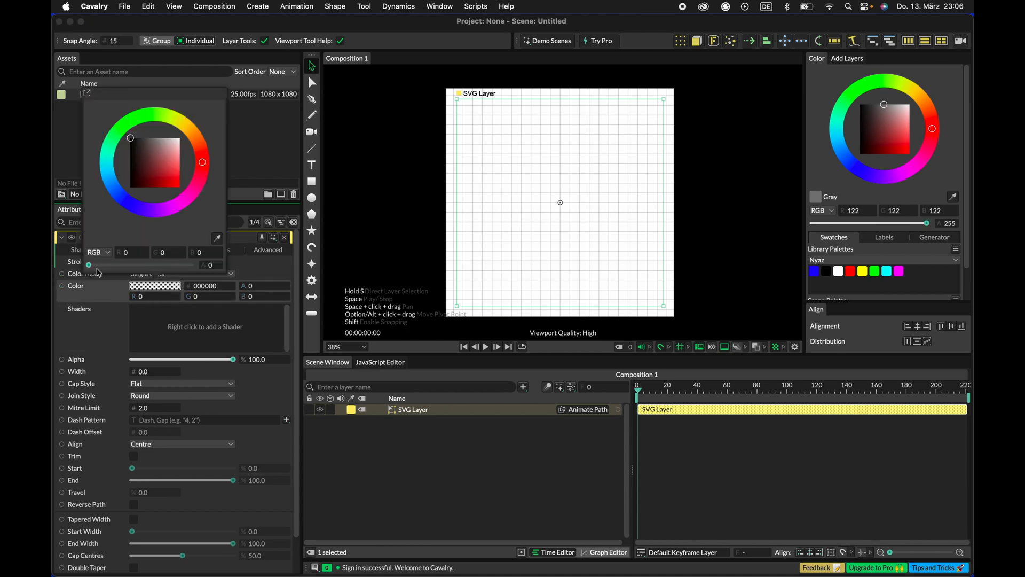
pyautogui.moveTo(93, 270); pyautogui.dragTo(227, 274)
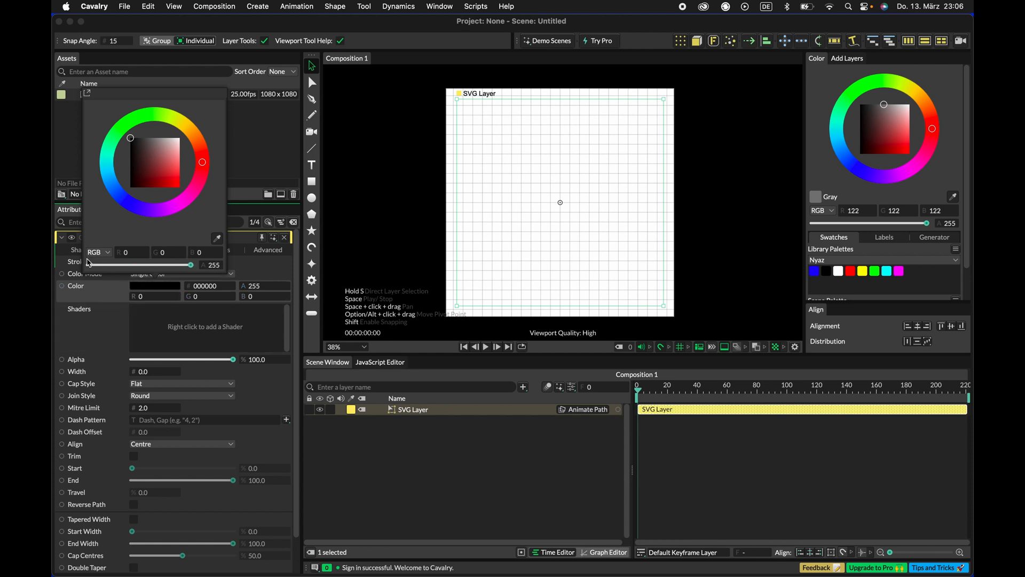
pyautogui.moveTo(89, 265)
pyautogui.mouseDown()
pyautogui.moveTo(73, 265)
pyautogui.moveTo(229, 268)
pyautogui.mouseUp()
pyautogui.click(251, 296)
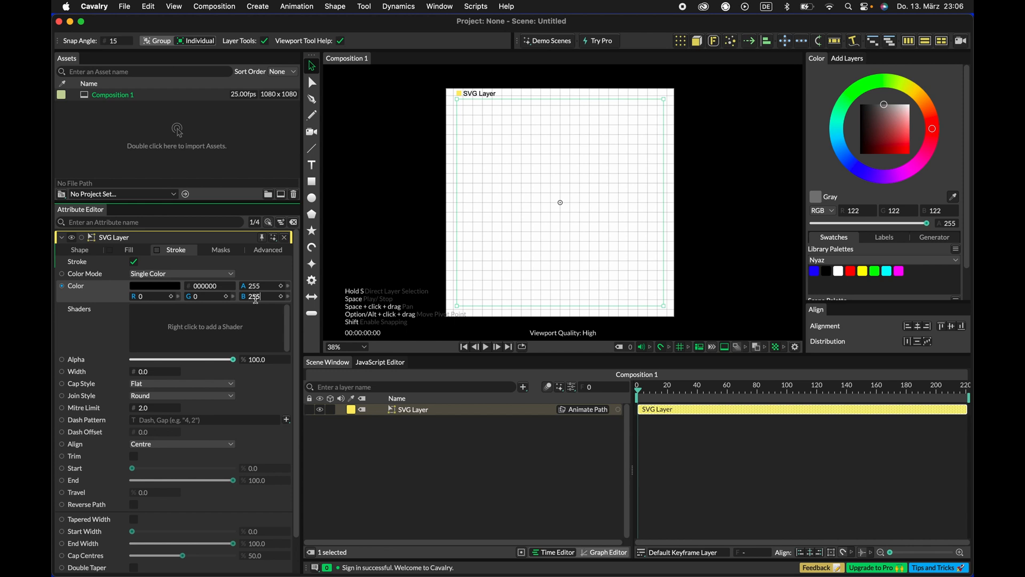
pyautogui.write('255')
pyautogui.press('Return')
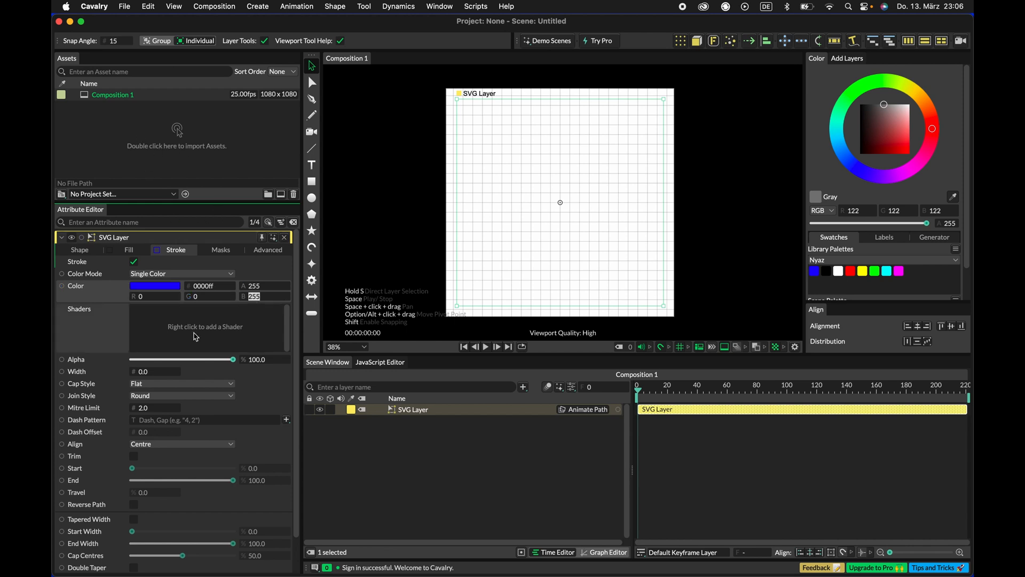
# Step: Set the flower's stroke width to 110
pyautogui.moveTo(143, 374); pyautogui.dragTo(392, 358)
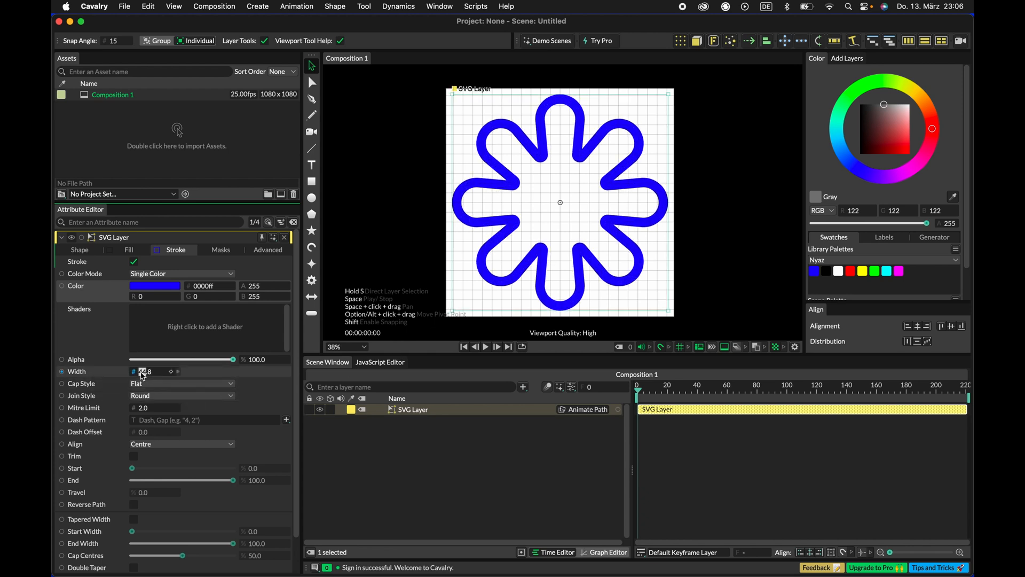
pyautogui.press('BackSpace')
pyautogui.press('Return')
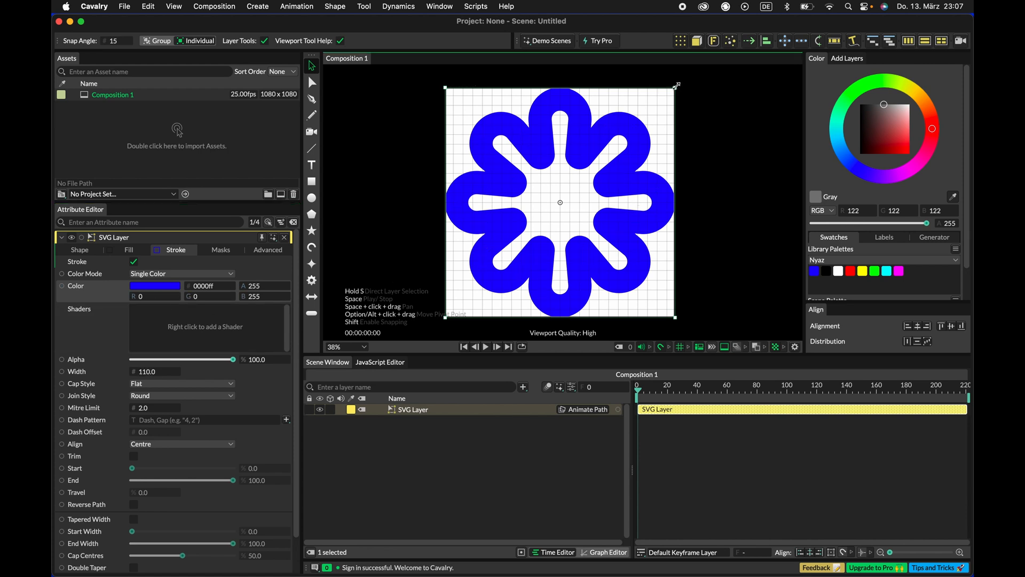
# Step: Scale the flower down to about 0.937 so it fits inside the composition, and centre it vertically
pyautogui.moveTo(677, 85); pyautogui.dragTo(667, 96)
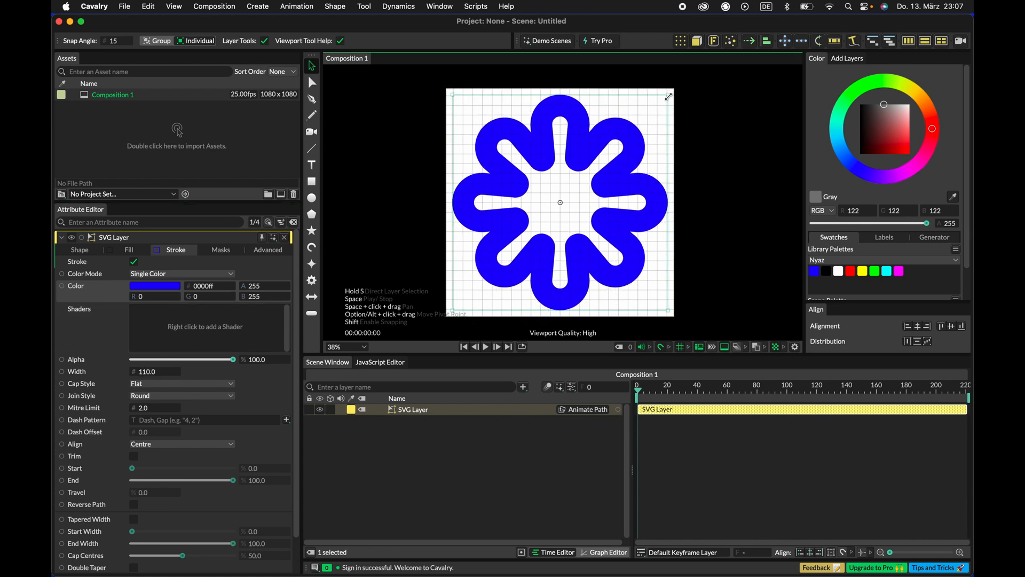
pyautogui.click(952, 328)
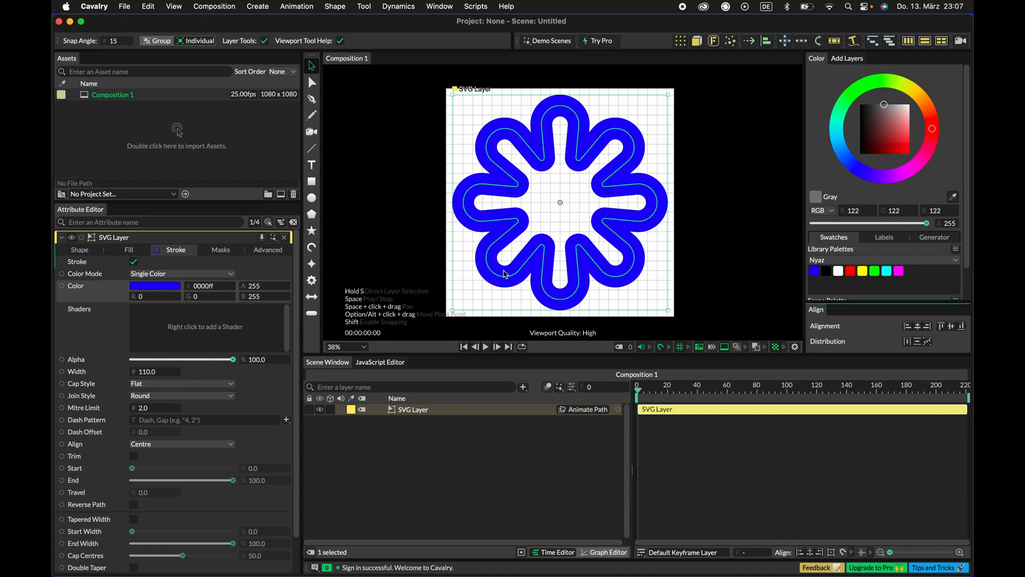
pyautogui.click(80, 253)
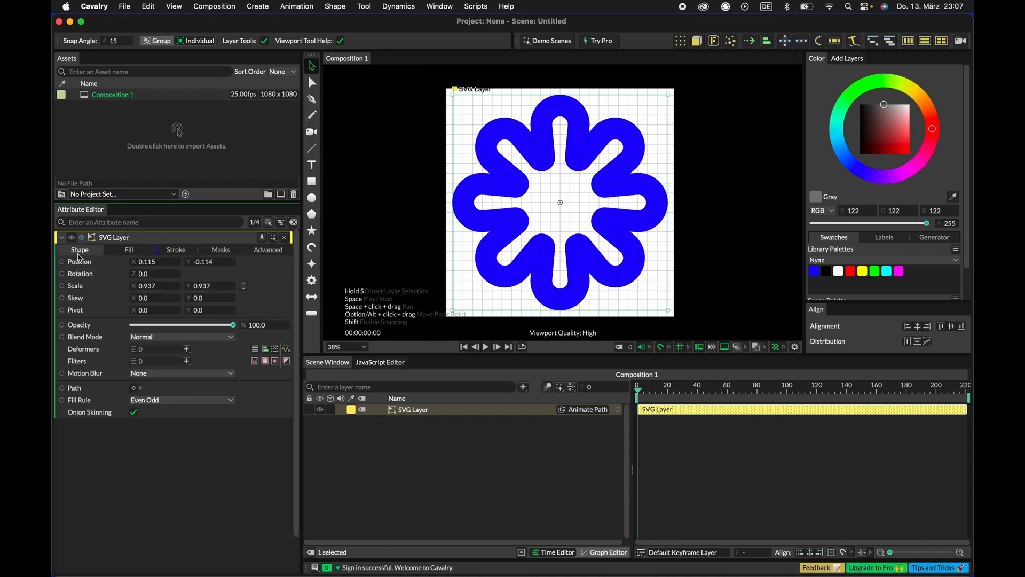
pyautogui.click(284, 237)
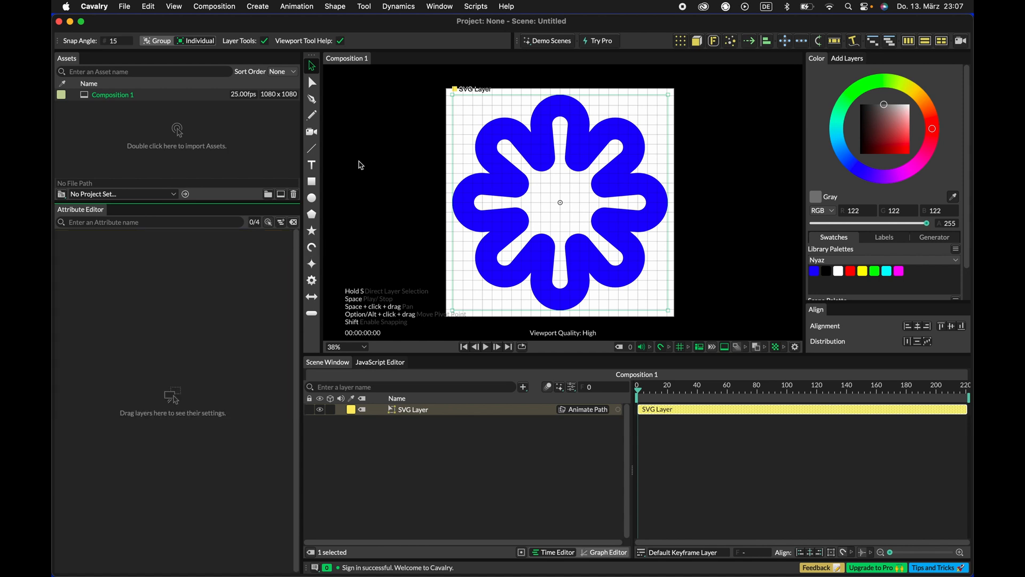
# Step: Add a text shape to the composition and set its font to Times New Roman, Bold Italic
pyautogui.click(316, 169)
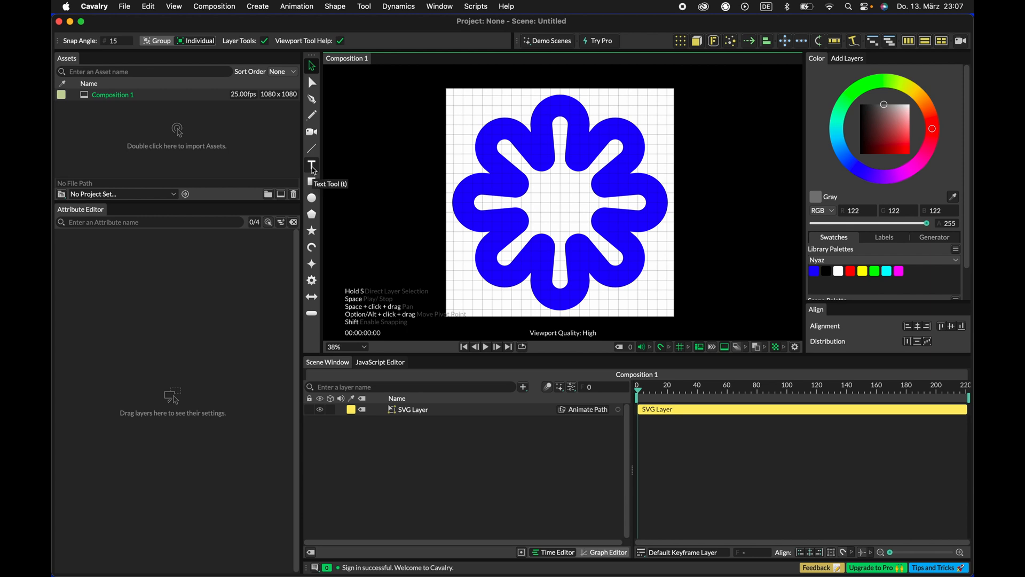
pyautogui.click(588, 216)
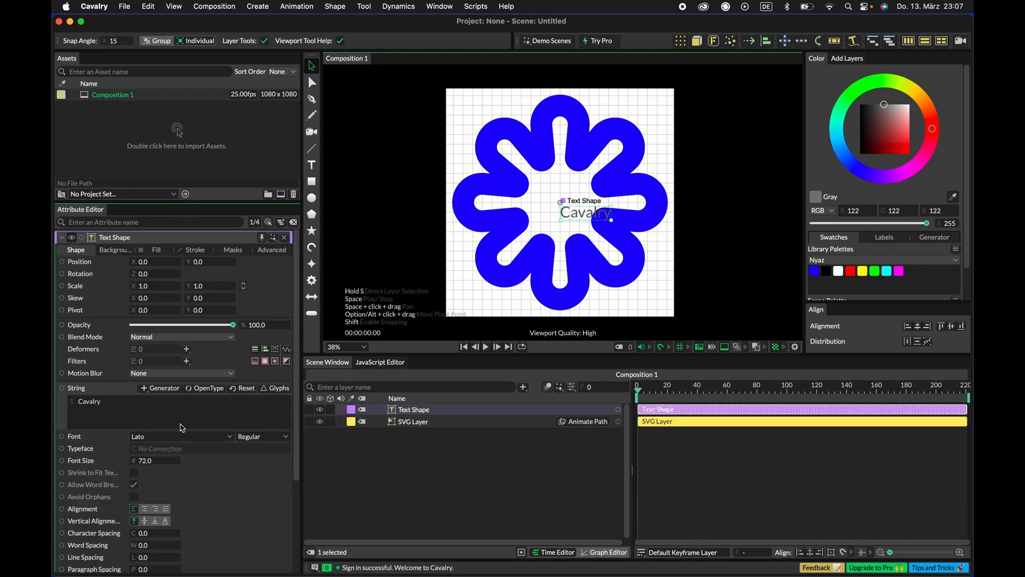
pyautogui.click(230, 437)
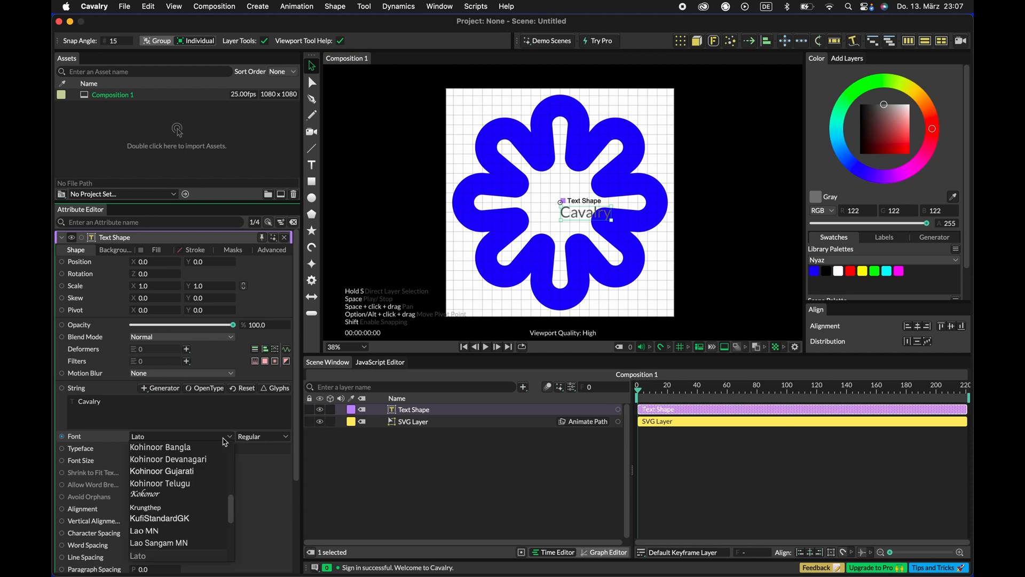
pyautogui.click(190, 436)
pyautogui.write('tim')
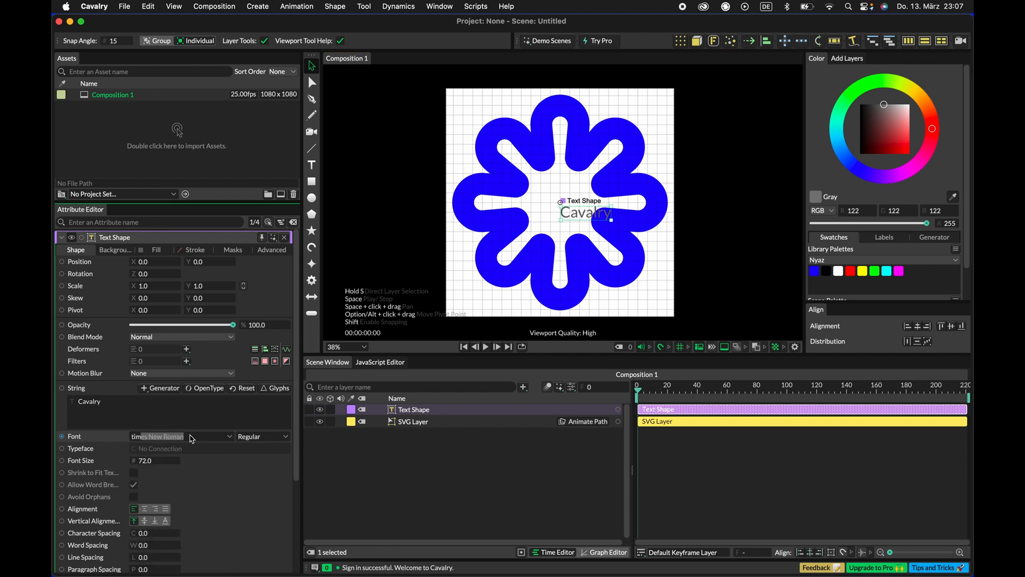
pyautogui.write('es')
pyautogui.press('Return')
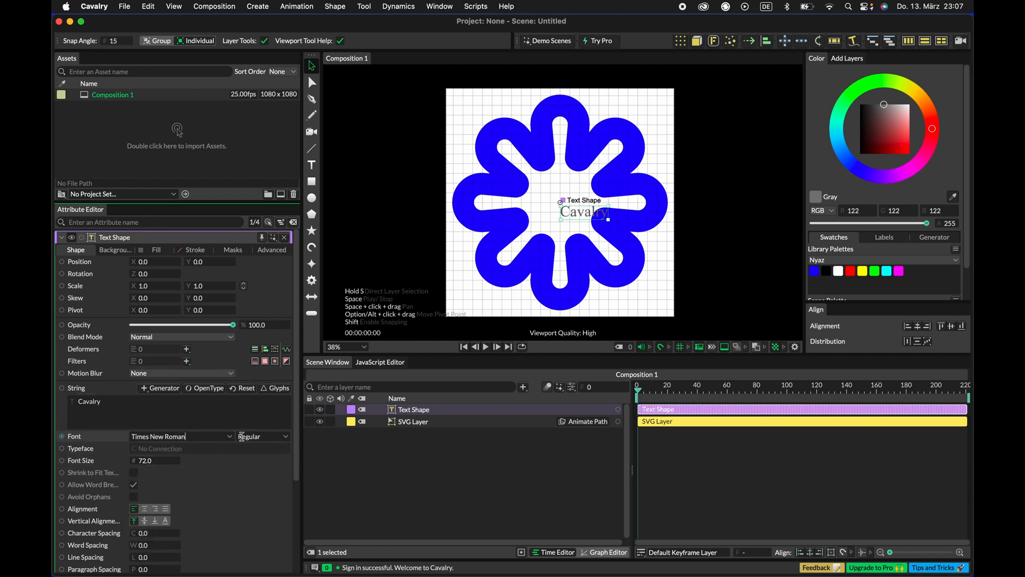
pyautogui.click(287, 440)
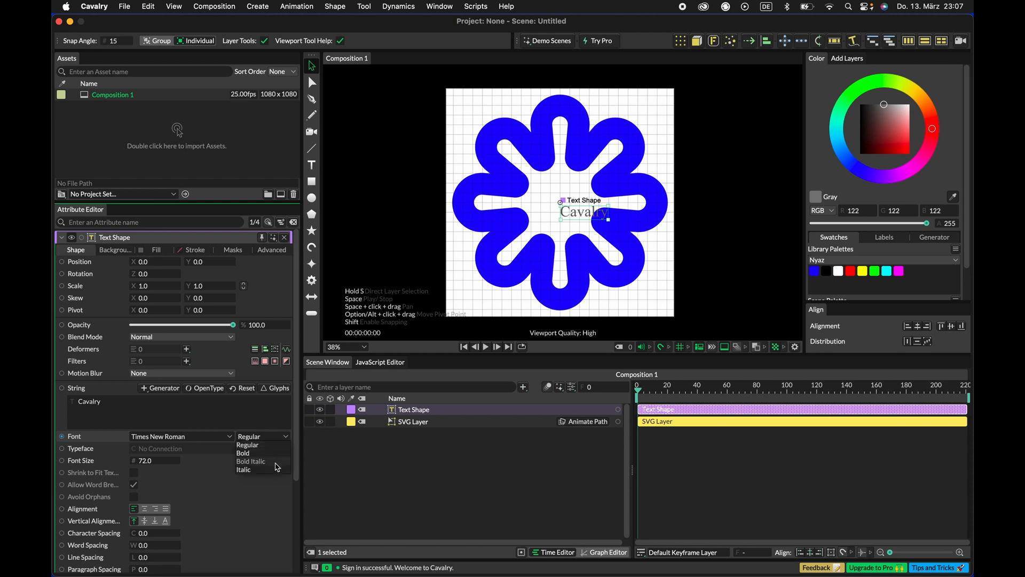
pyautogui.click(273, 463)
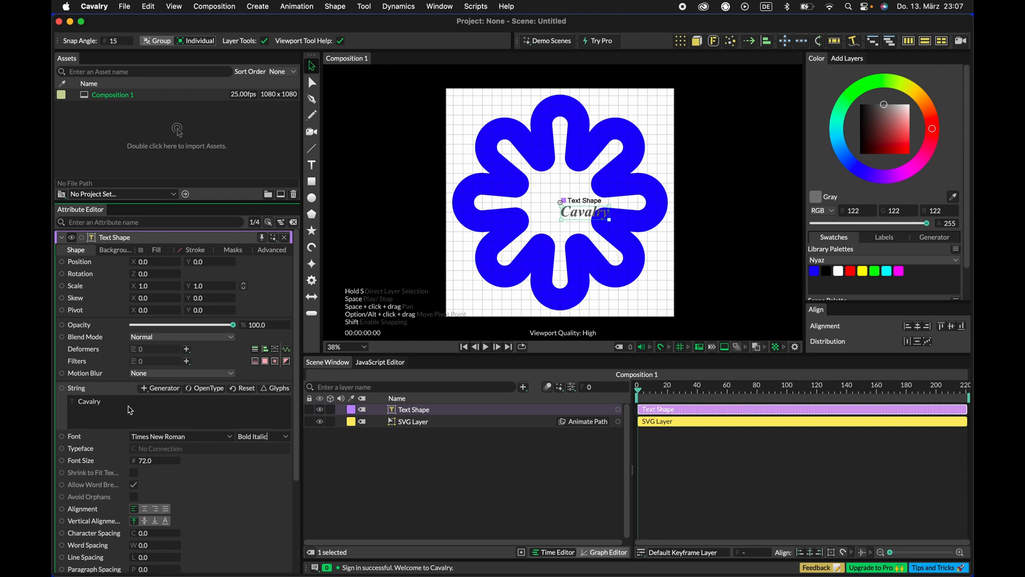
# Step: Copy the first five lyric lines, "Punctured bicycle" to "This charming man", from the YouTube video description and return to Cavalry
pyautogui.hotkey('ctrl', 'Right')
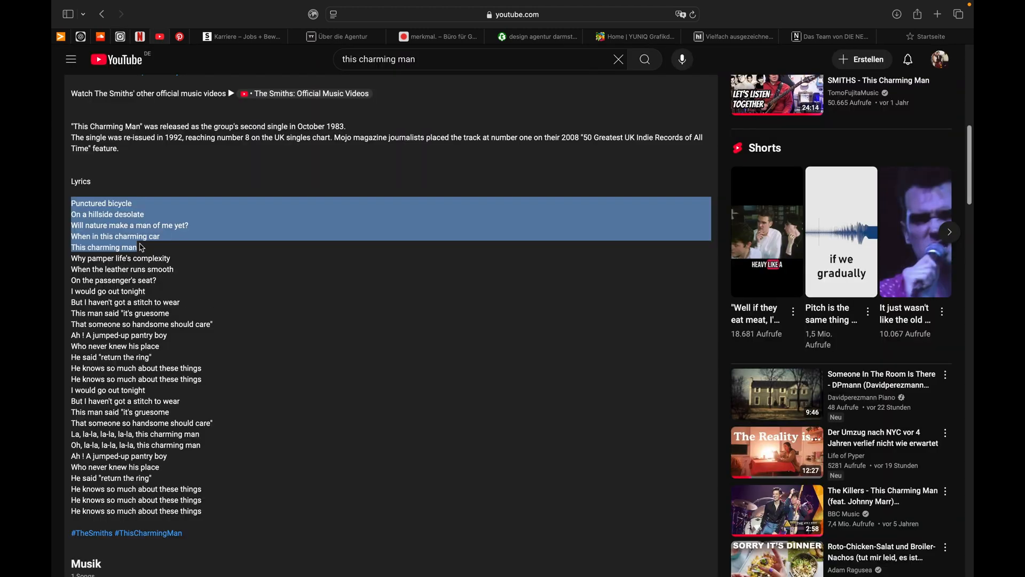
pyautogui.click(149, 253)
pyautogui.moveTo(147, 250); pyautogui.dragTo(76, 200)
pyautogui.press('super+c')
pyautogui.hotkey('ctrl', 'Left')
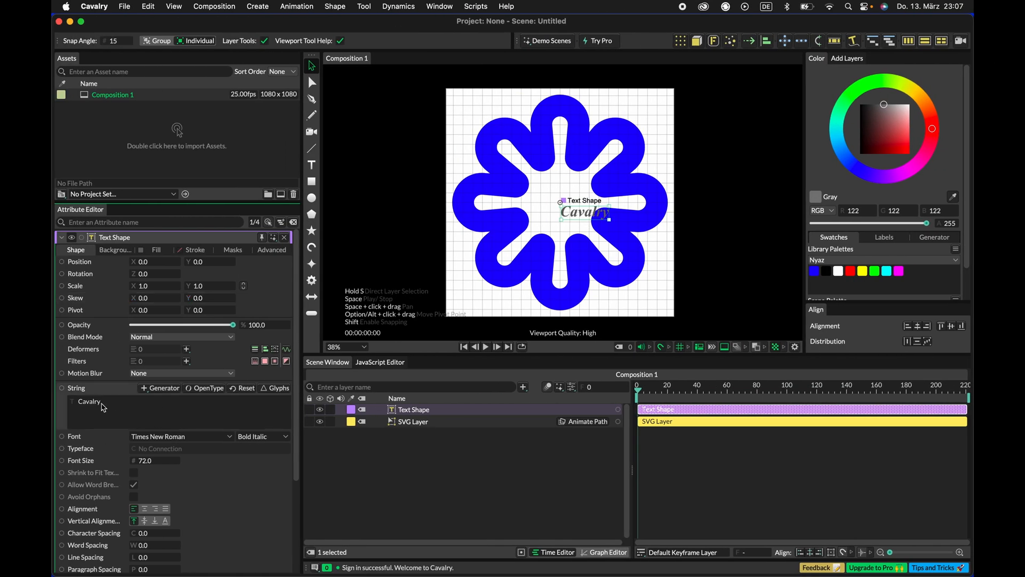
# Step: Replace the text shape's string "Cavalry" with the copied lyric lines
pyautogui.click(111, 405)
pyautogui.moveTo(112, 406); pyautogui.dragTo(70, 406)
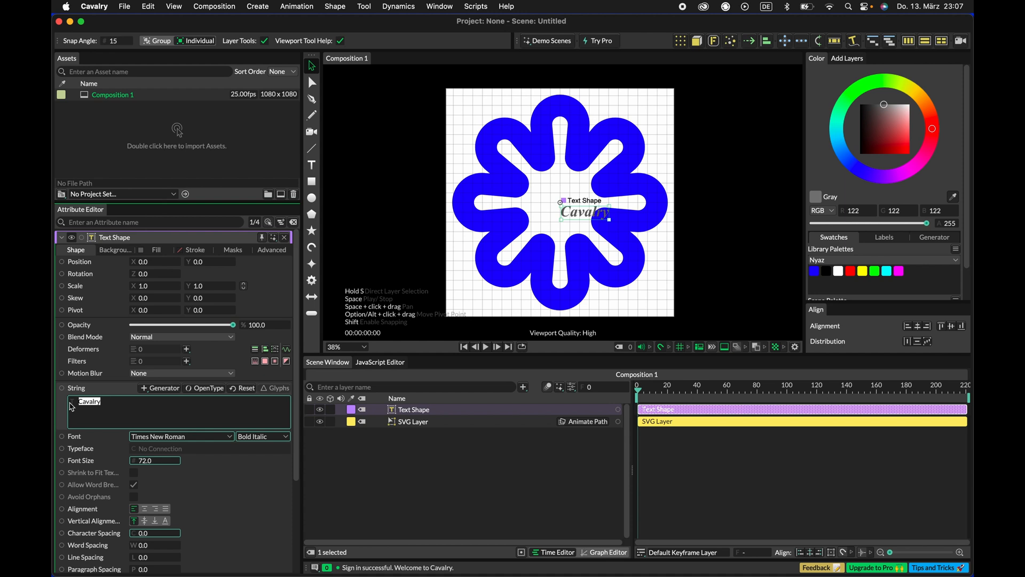
pyautogui.press('super+v')
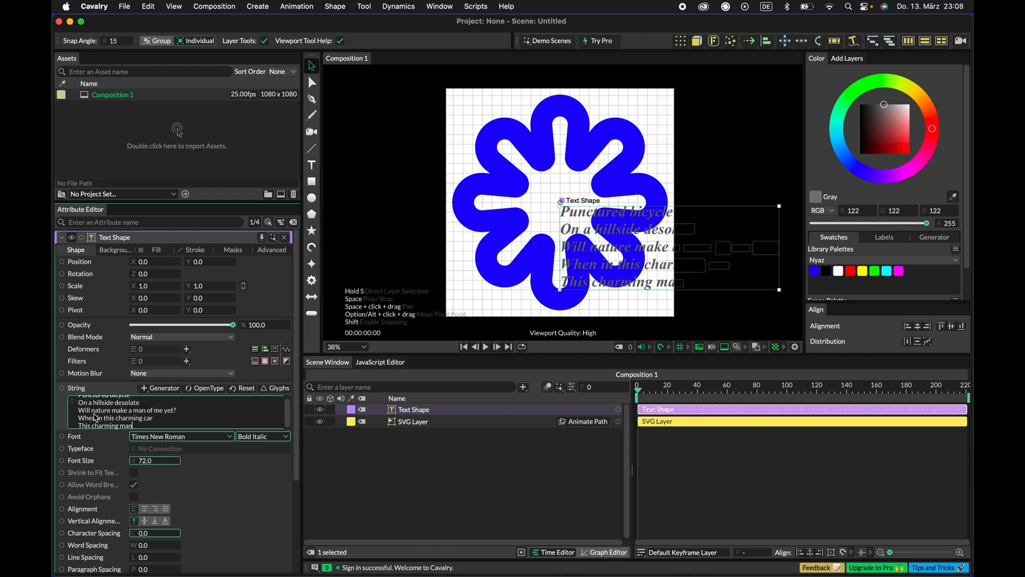
pyautogui.scroll(1, 150, 416)
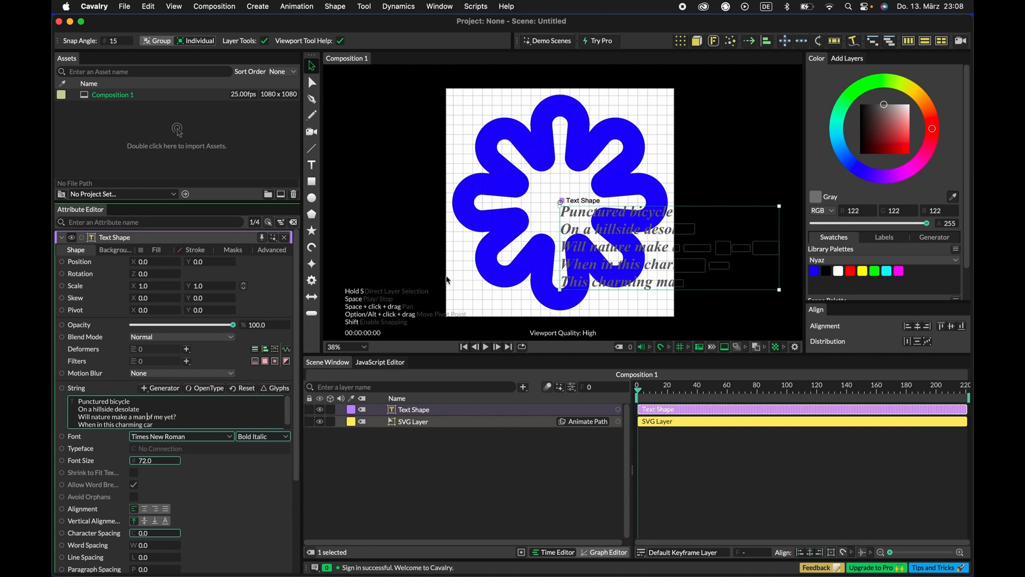
# Step: Move the lyrics text over the flower to about X -118, Y -1
pyautogui.scroll(-5, 185, 472)
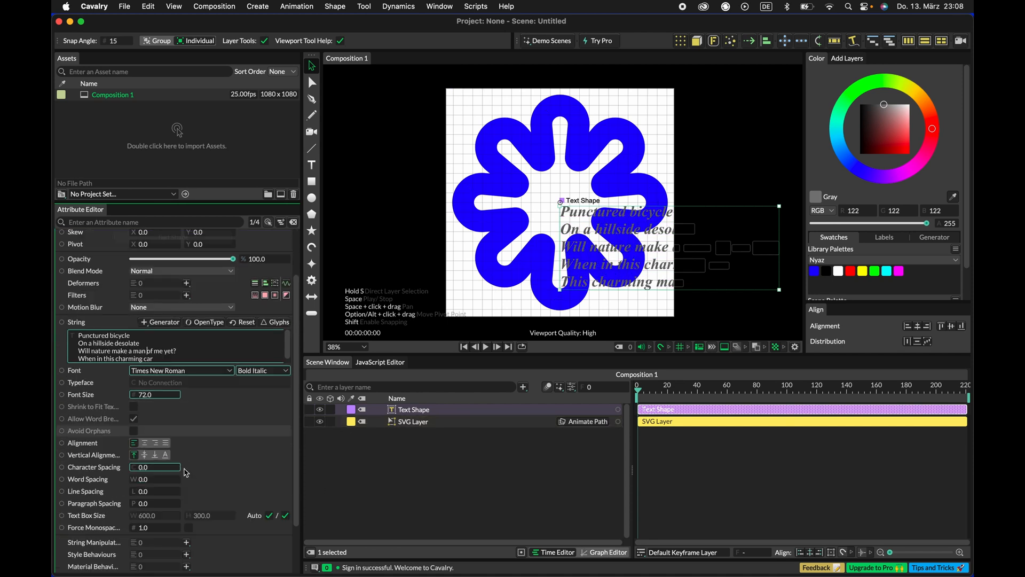
pyautogui.scroll(5, 145, 495)
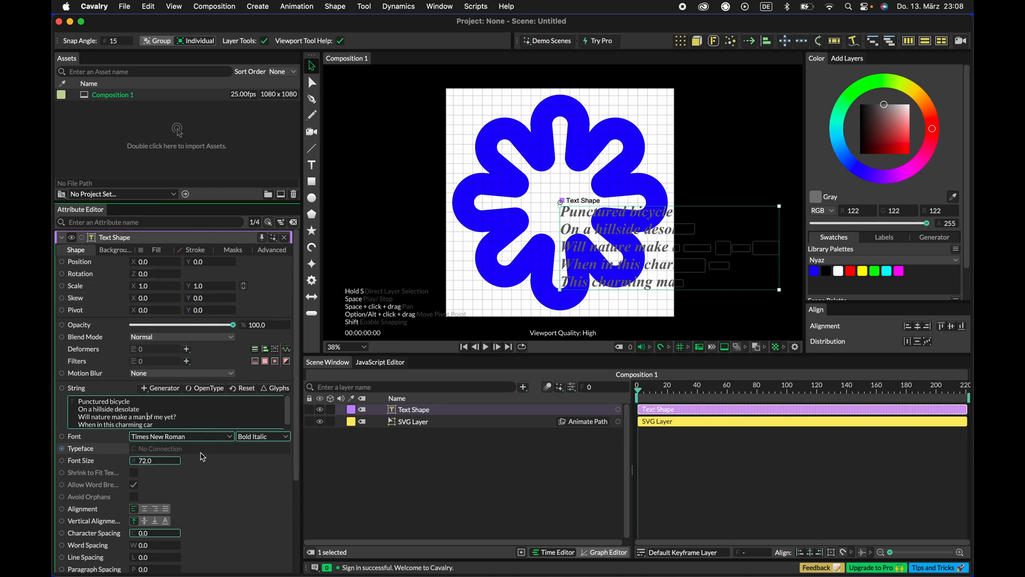
pyautogui.scroll(-5, 147, 419)
pyautogui.scroll(-5, 148, 426)
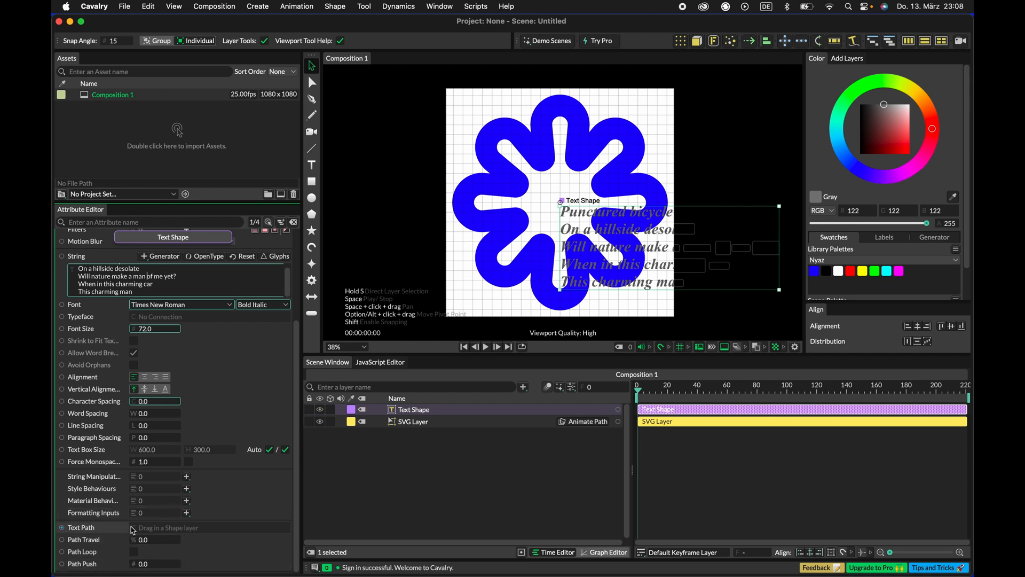
pyautogui.click(607, 229)
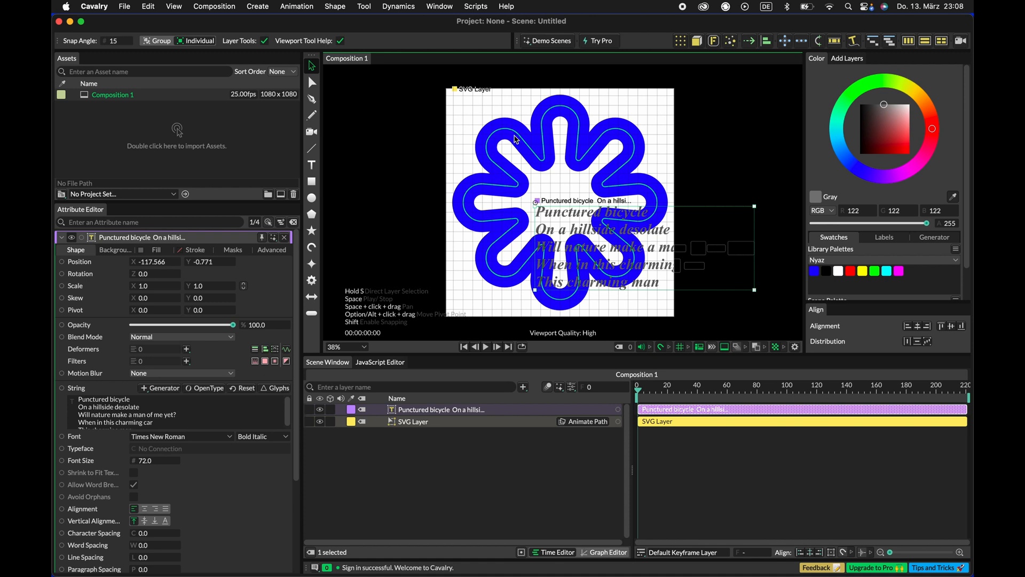
pyautogui.scroll(-5, 176, 507)
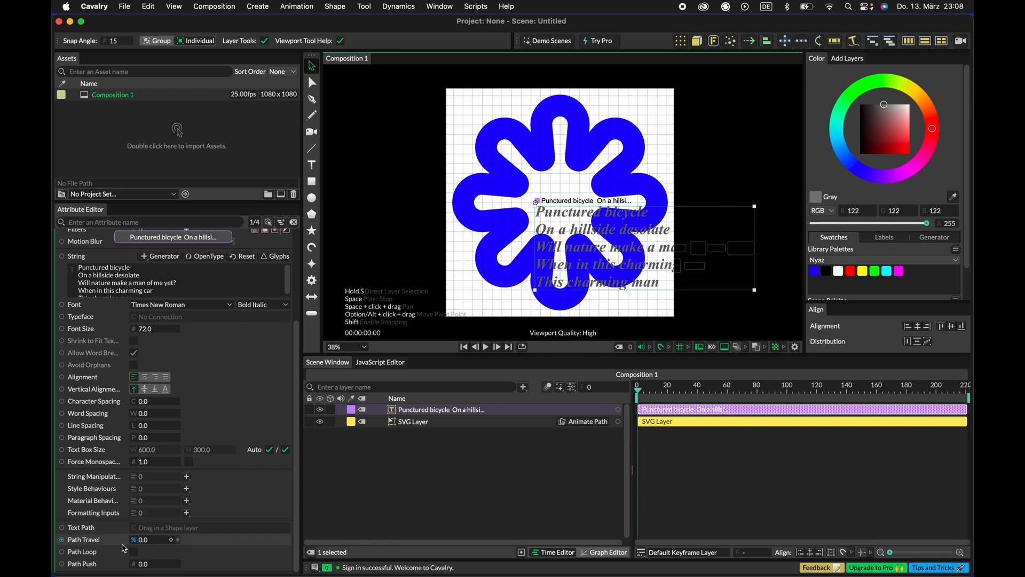
# Step: Rename the imported SVG layer as Flower while keeping the lyrics text's attributes loaded
pyautogui.keyDown('shift'); pyautogui.click(414, 424); pyautogui.keyUp('shift')
pyautogui.rightClick(414, 425)
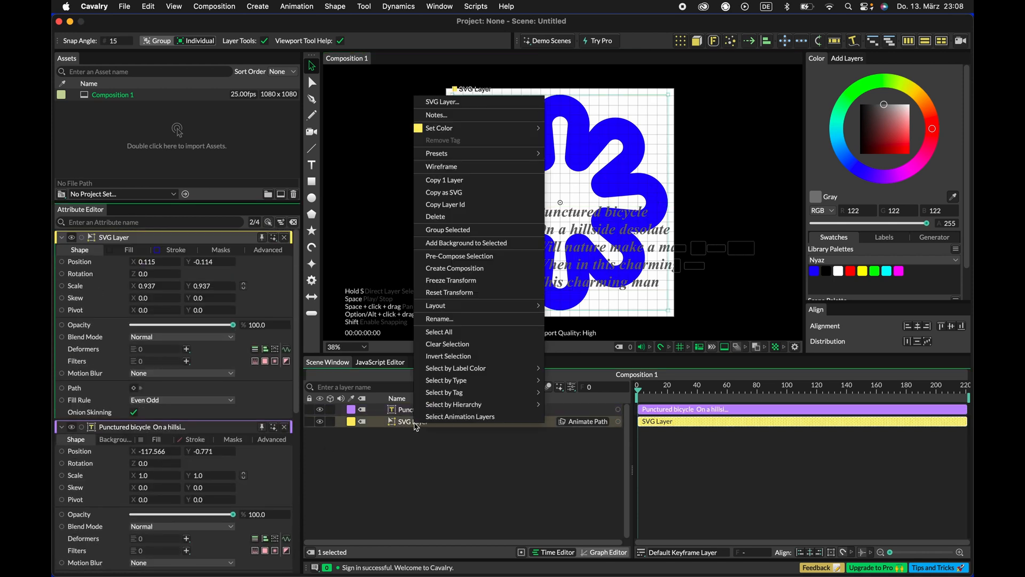
pyautogui.click(441, 319)
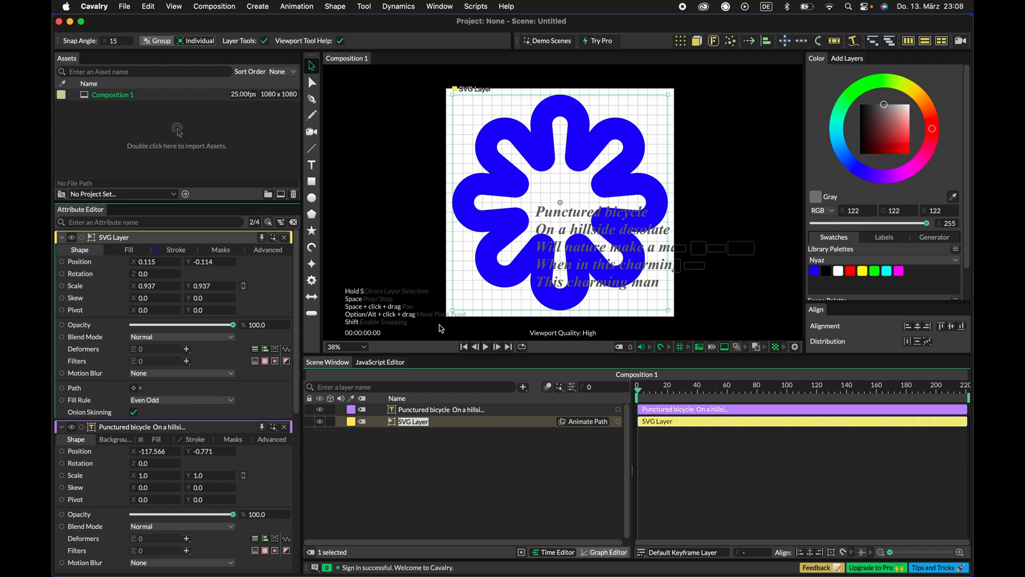
pyautogui.write('Flower')
pyautogui.press('Return')
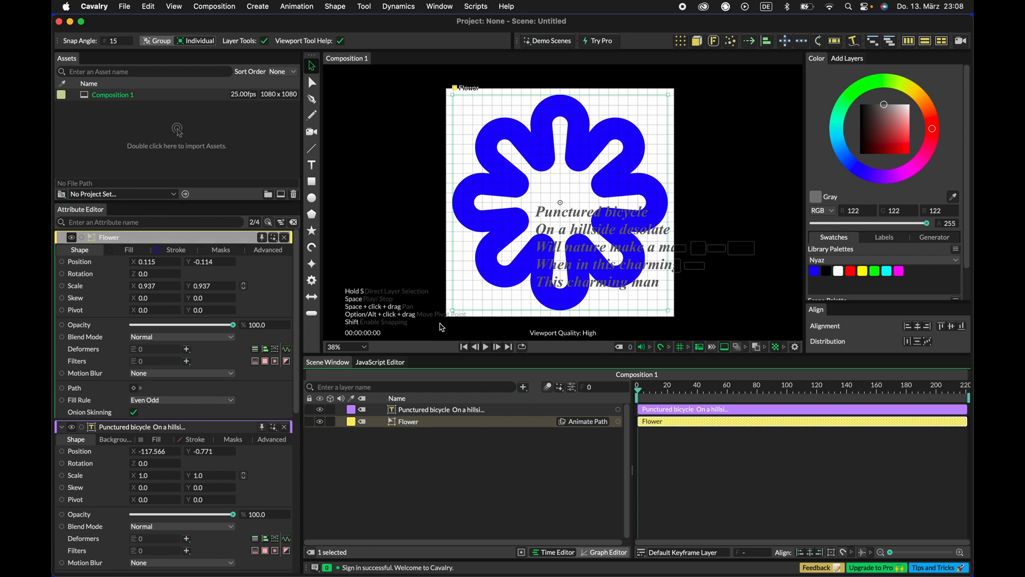
# Step: Assign the Flower layer as the Text Path of the lyrics text
pyautogui.scroll(-5, 171, 458)
pyautogui.scroll(-3, 171, 457)
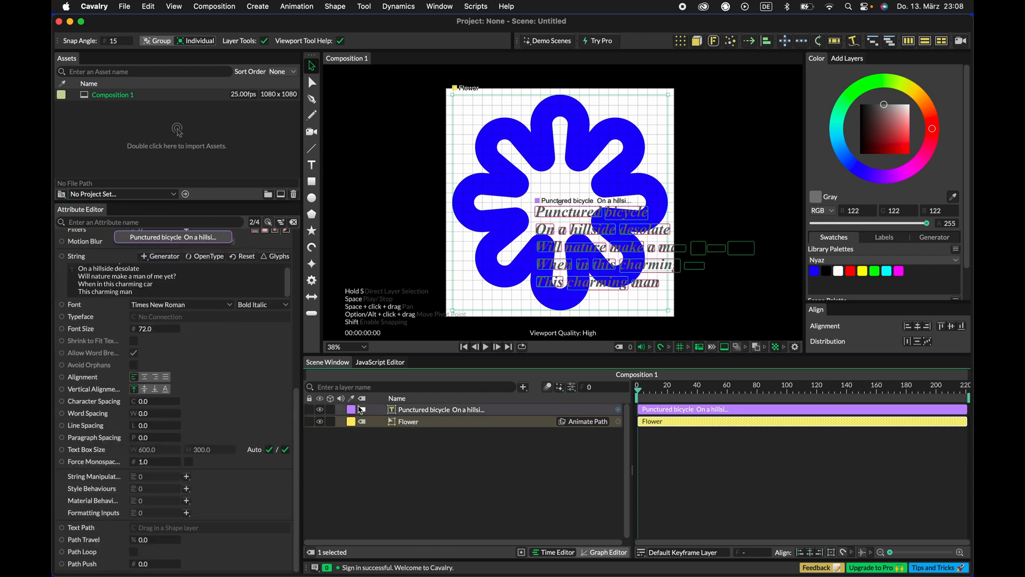
pyautogui.moveTo(411, 421); pyautogui.dragTo(160, 529)
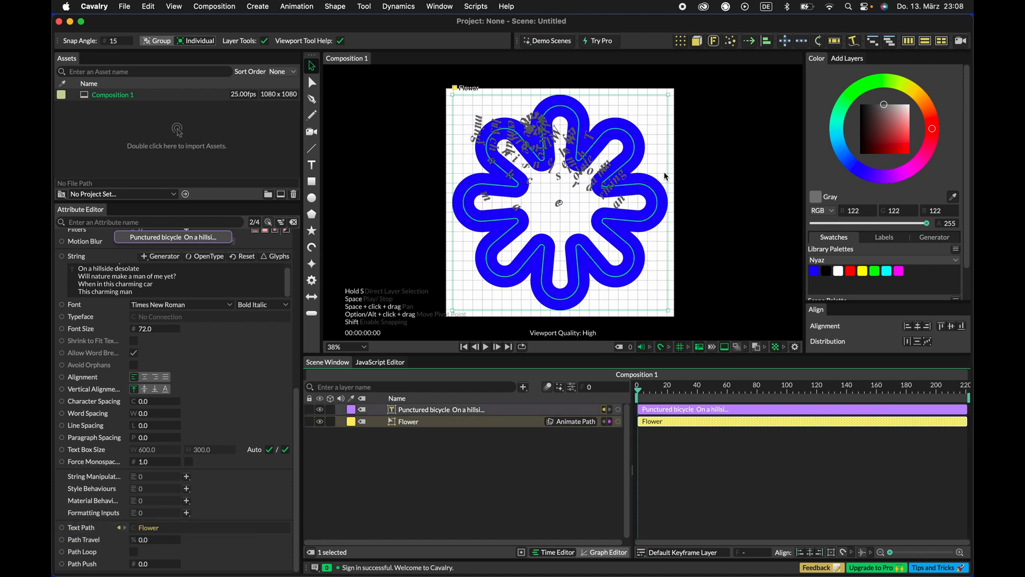
# Step: Join the five lyric lines in the text's string into one continuous line, separating the former lines with a middle dot (·)
pyautogui.scroll(10, 221, 494)
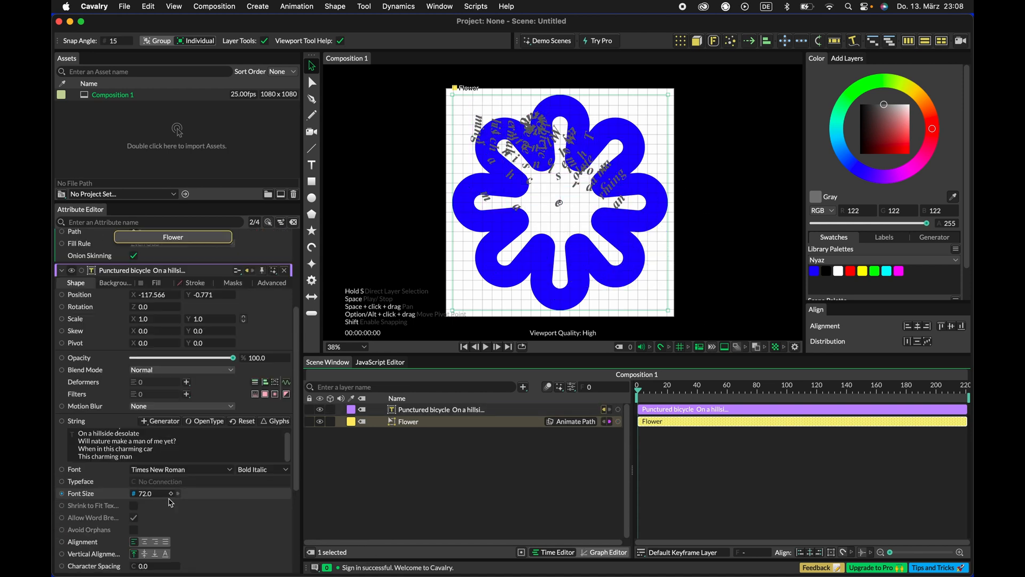
pyautogui.scroll(-5, 220, 464)
pyautogui.scroll(2, 99, 462)
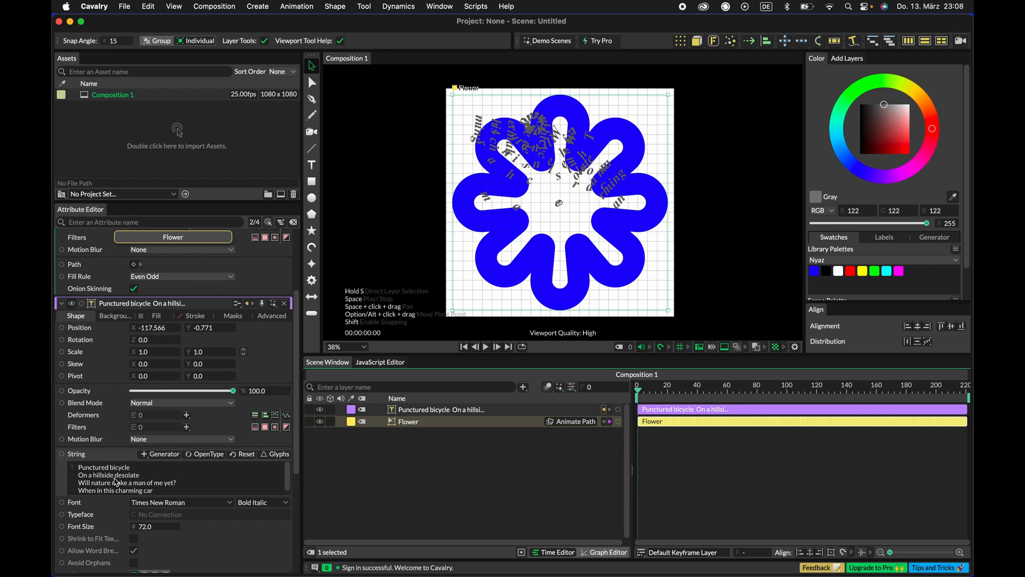
pyautogui.click(81, 481)
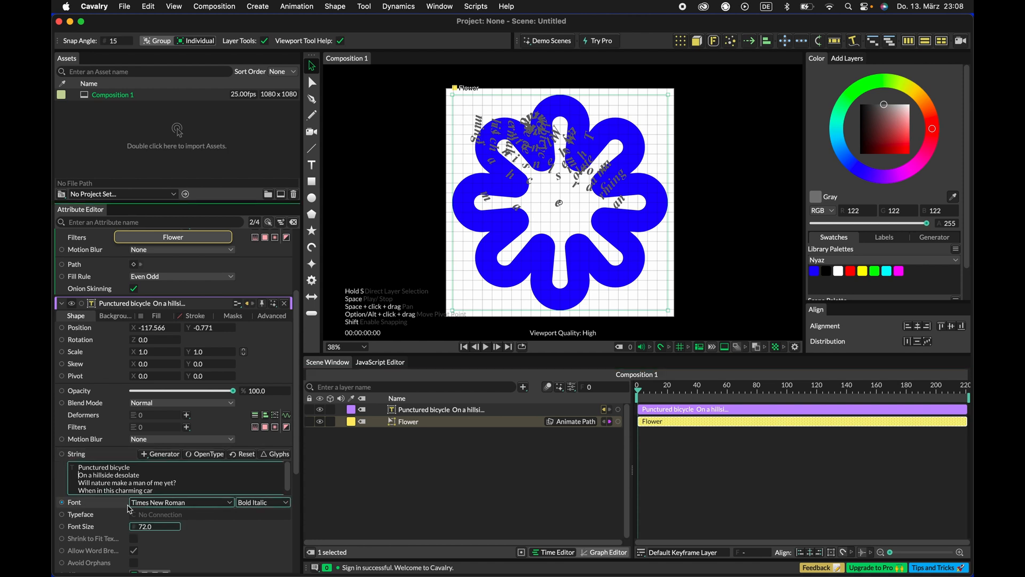
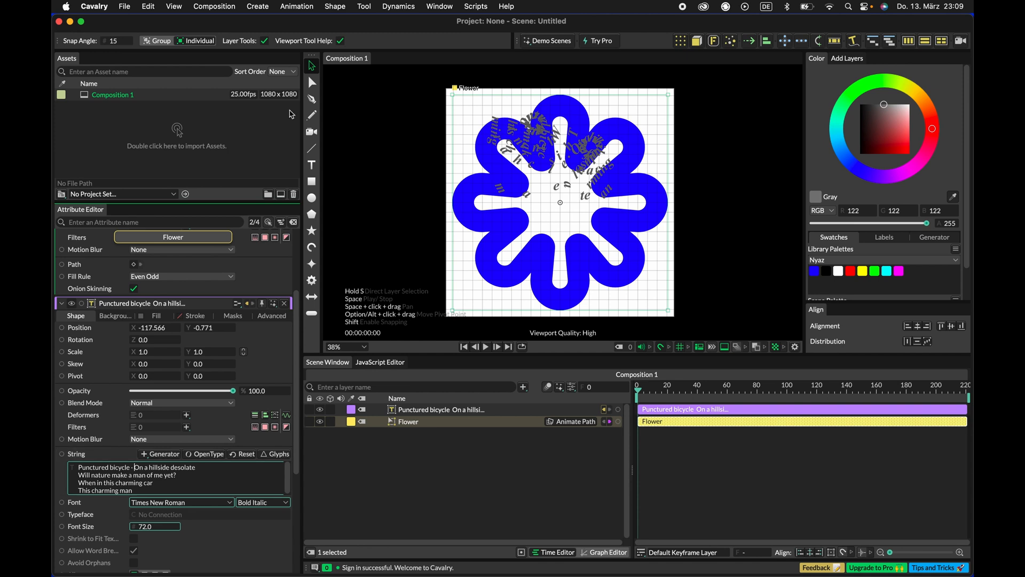
pyautogui.scroll(-3, 74, 483)
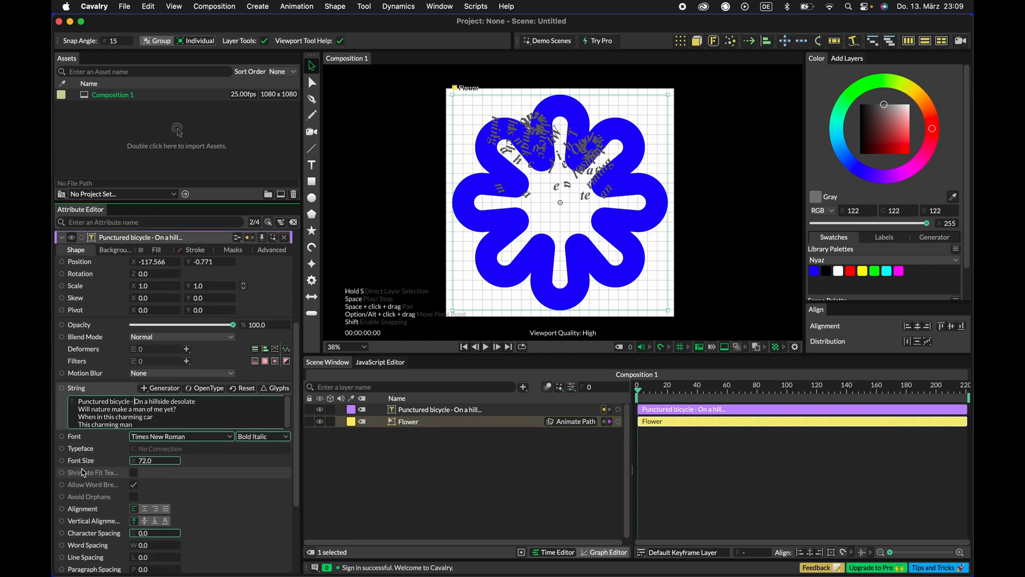
pyautogui.press('BackSpace')
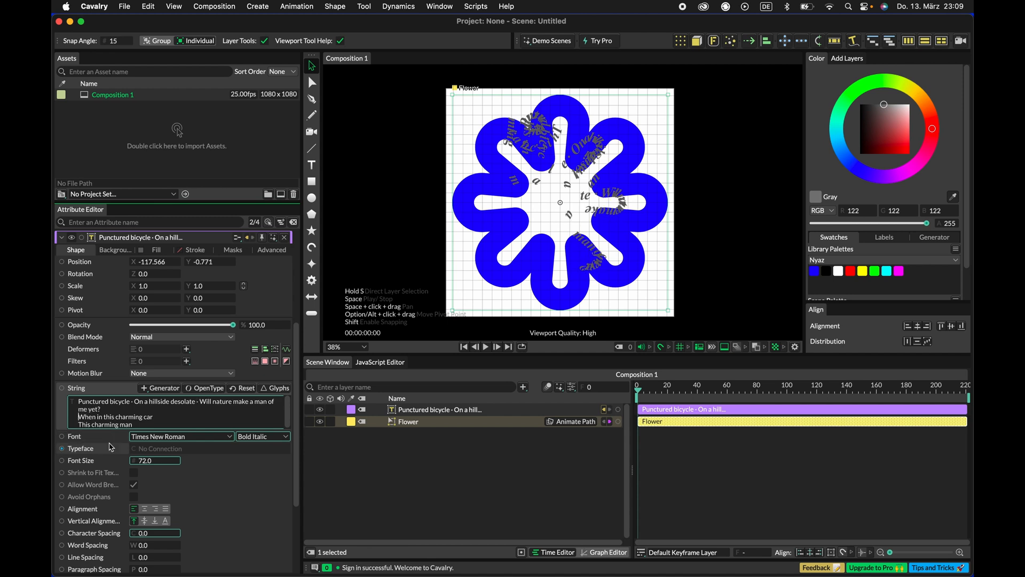
pyautogui.press('BackSpace')
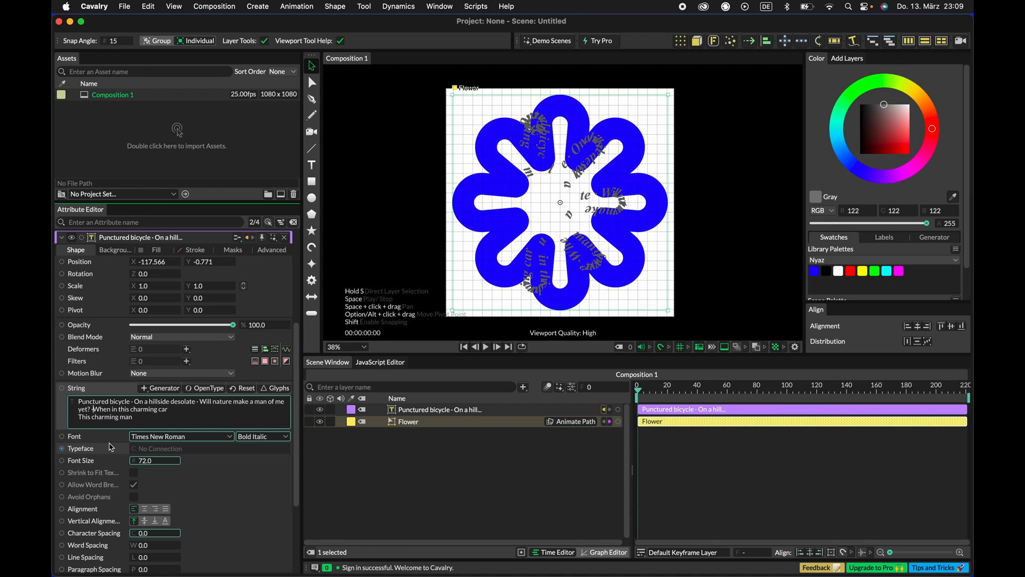
pyautogui.write('·')
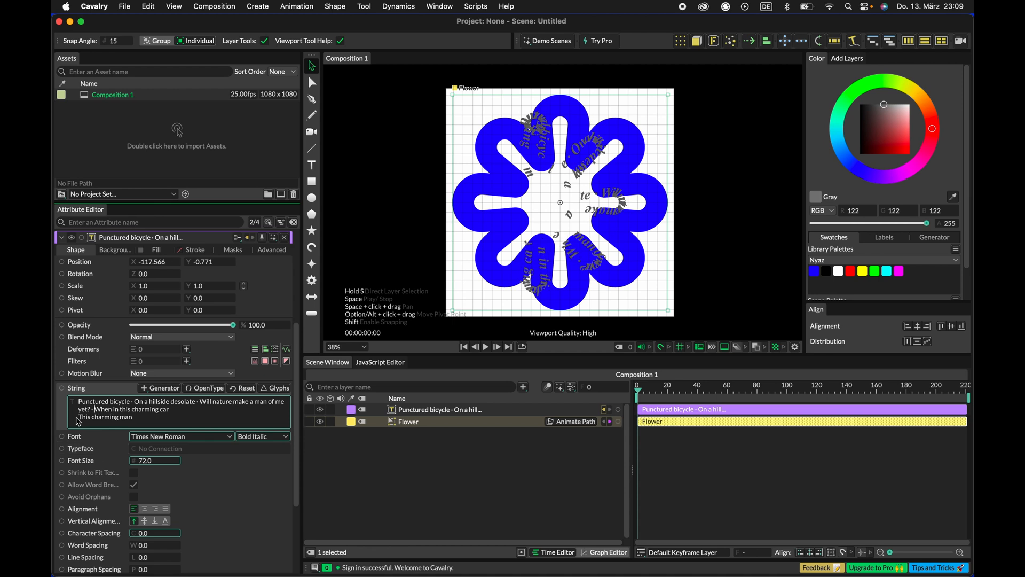
pyautogui.press('BackSpace')
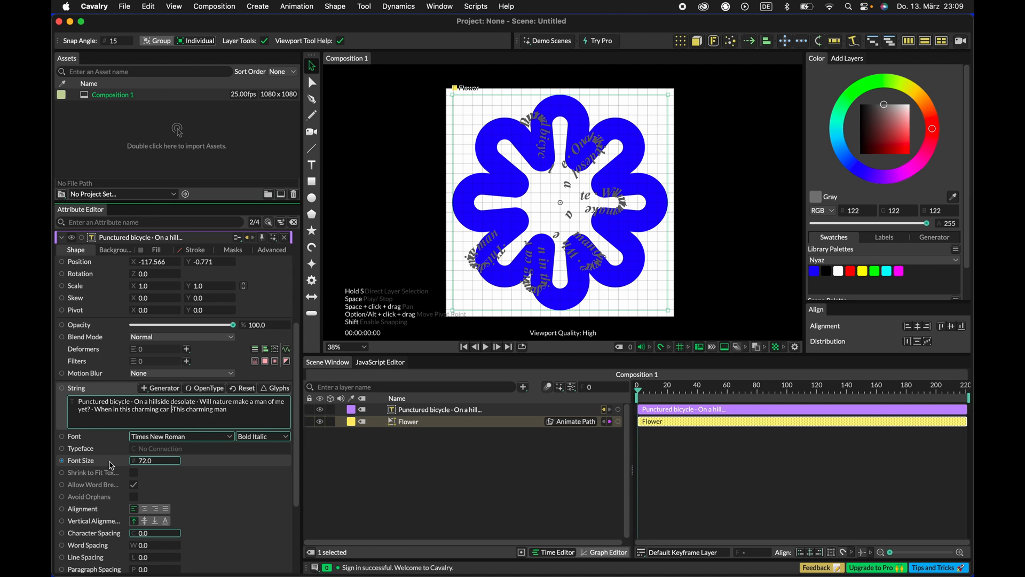
pyautogui.press('BackSpace')
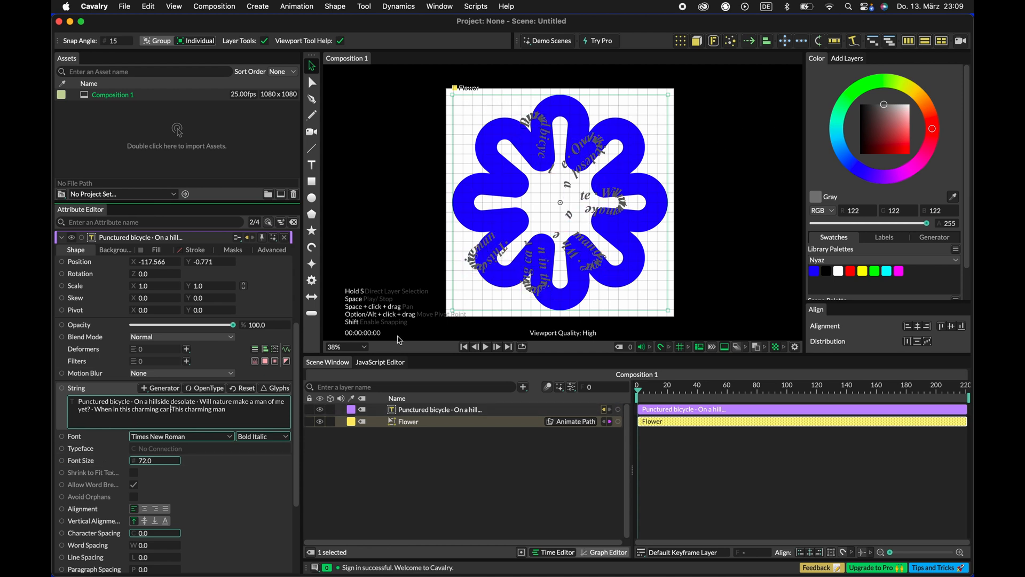
# Step: Centre the lyrics text in the composition and set its font size to 90
pyautogui.click(426, 411)
pyautogui.click(918, 326)
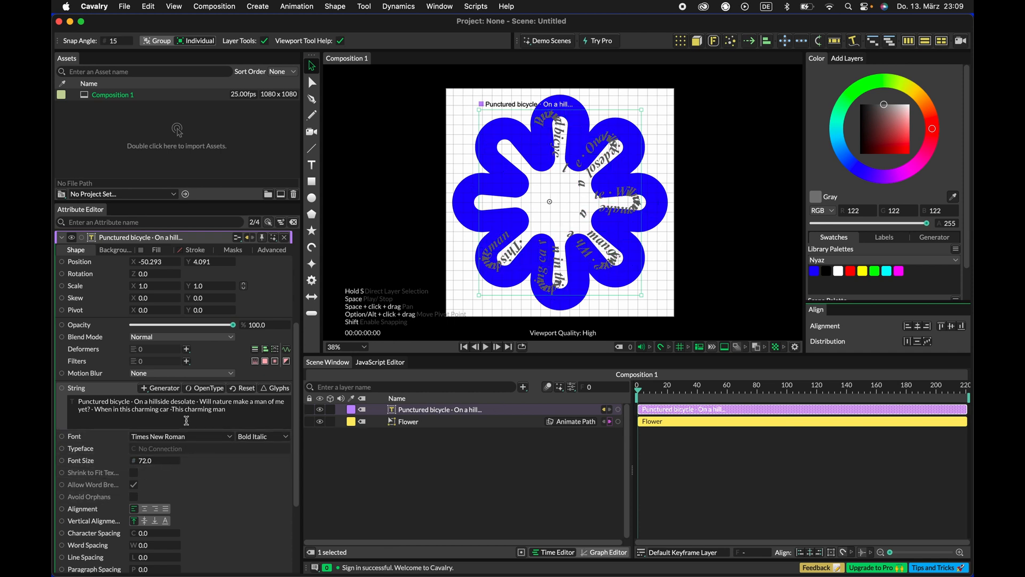
pyautogui.click(144, 462)
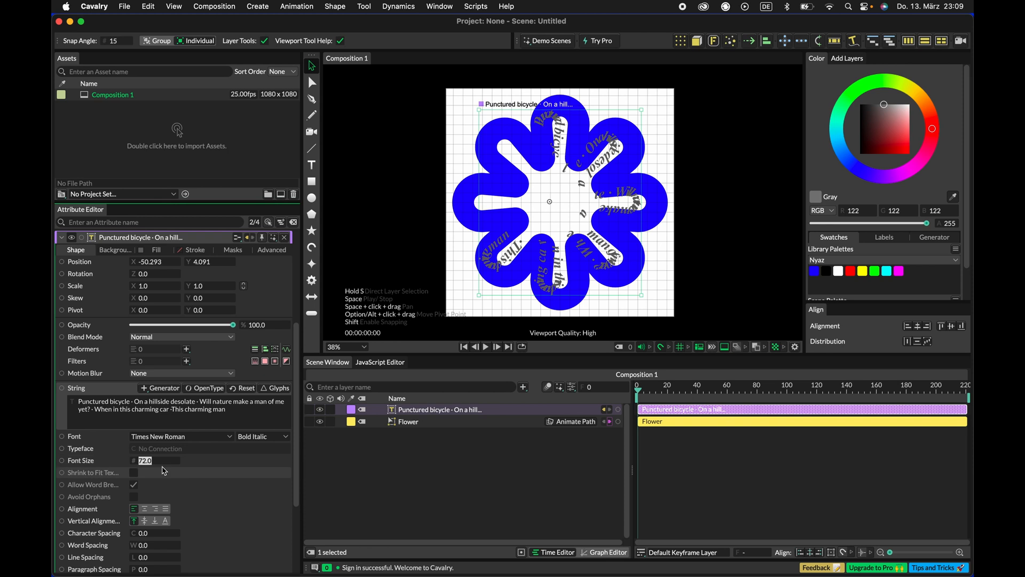
pyautogui.write('90')
pyautogui.press('Return')
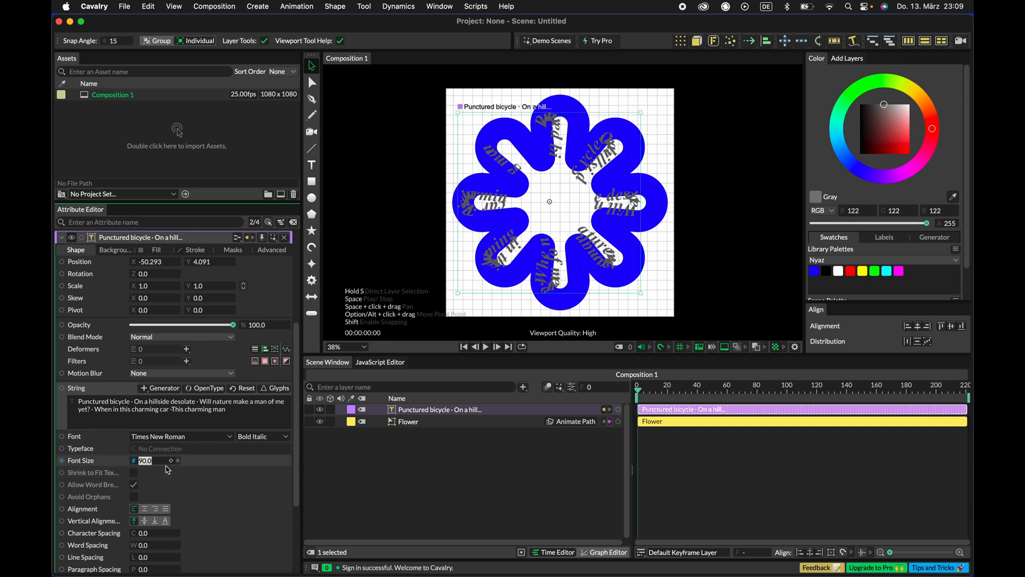
# Step: Change the lyrics text's fill colour to white (ffffff)
pyautogui.scroll(-3, 166, 374)
pyautogui.scroll(5, 161, 275)
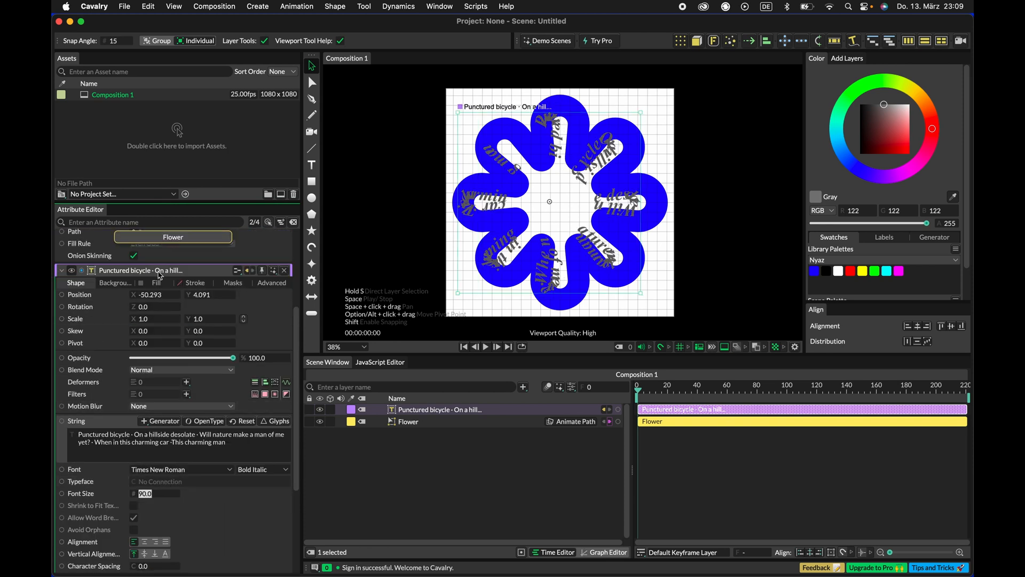
pyautogui.click(152, 283)
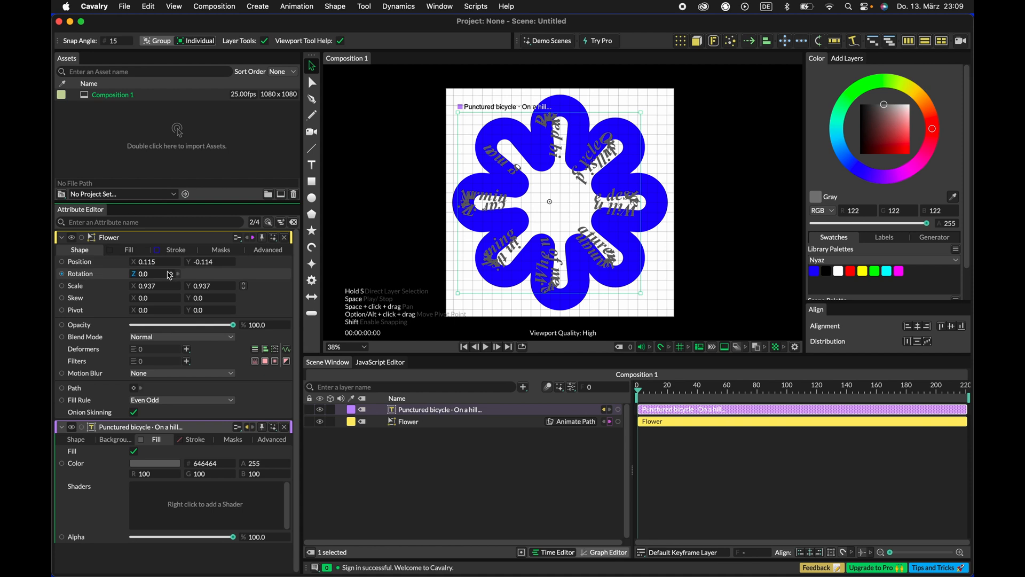
pyautogui.click(162, 464)
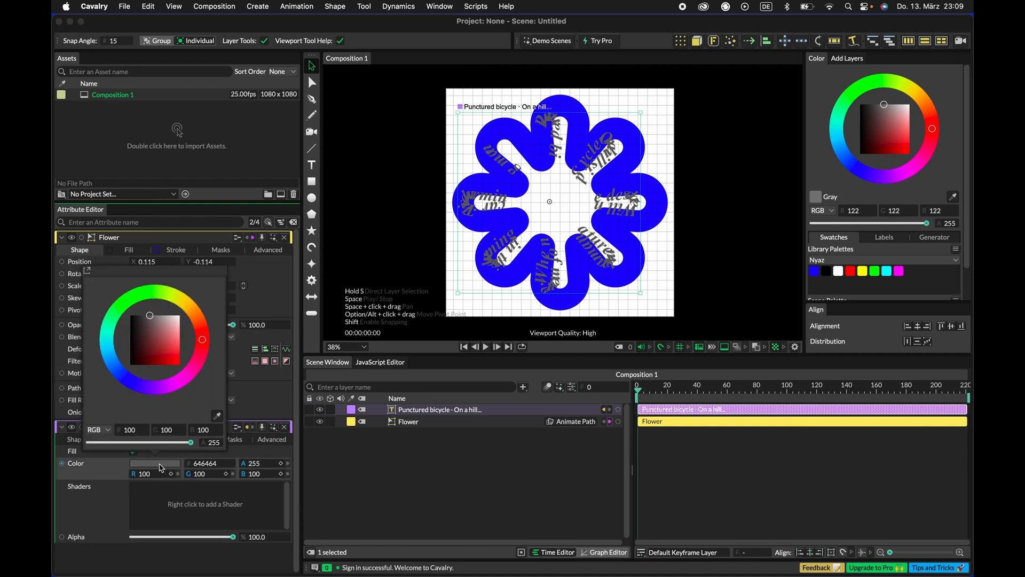
pyautogui.click(178, 319)
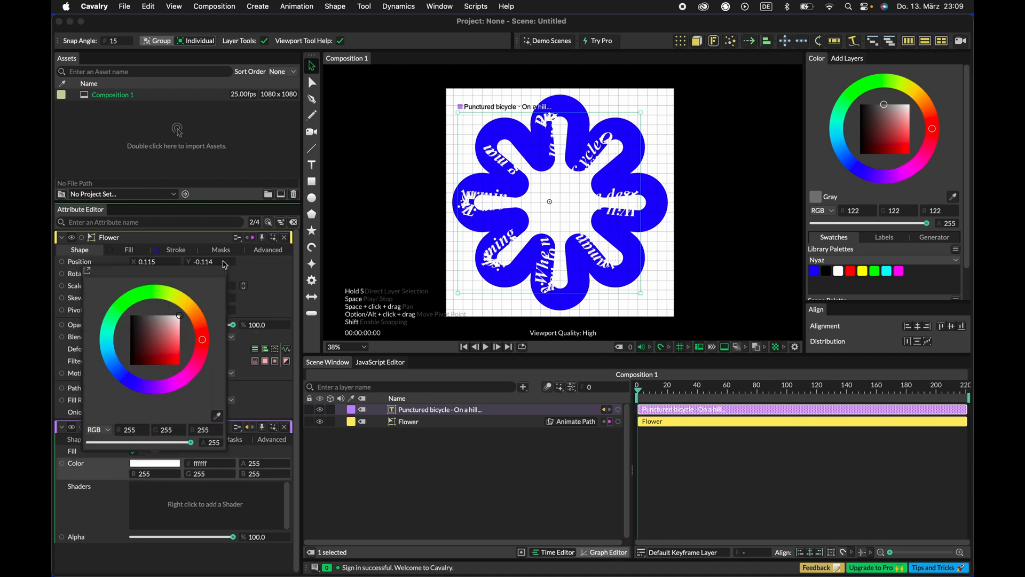
pyautogui.click(100, 515)
# Step: Offset the lyrics from the flower path with a Path Push of 21
pyautogui.click(75, 439)
pyautogui.scroll(-5, 165, 493)
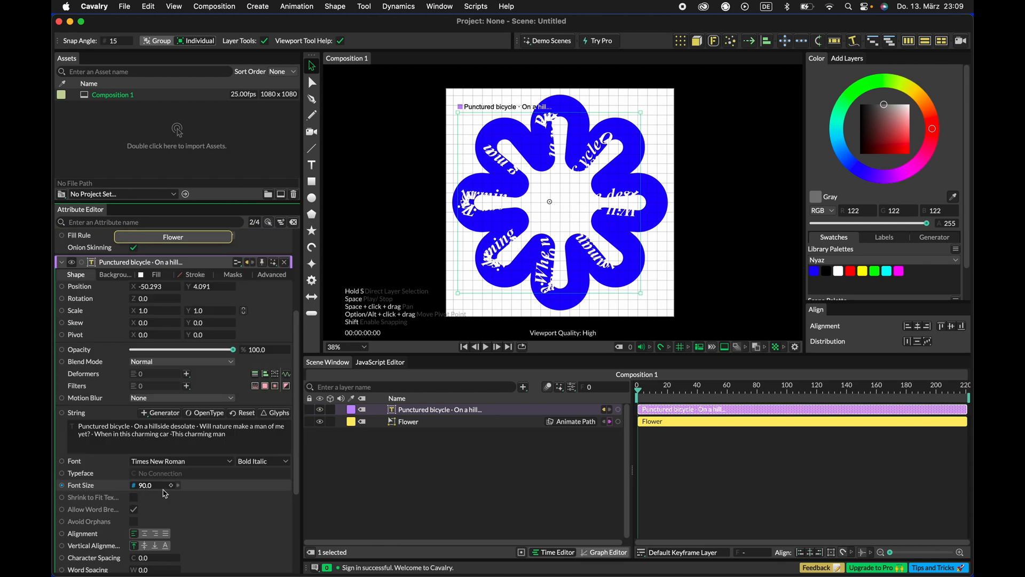
pyautogui.scroll(-5, 165, 494)
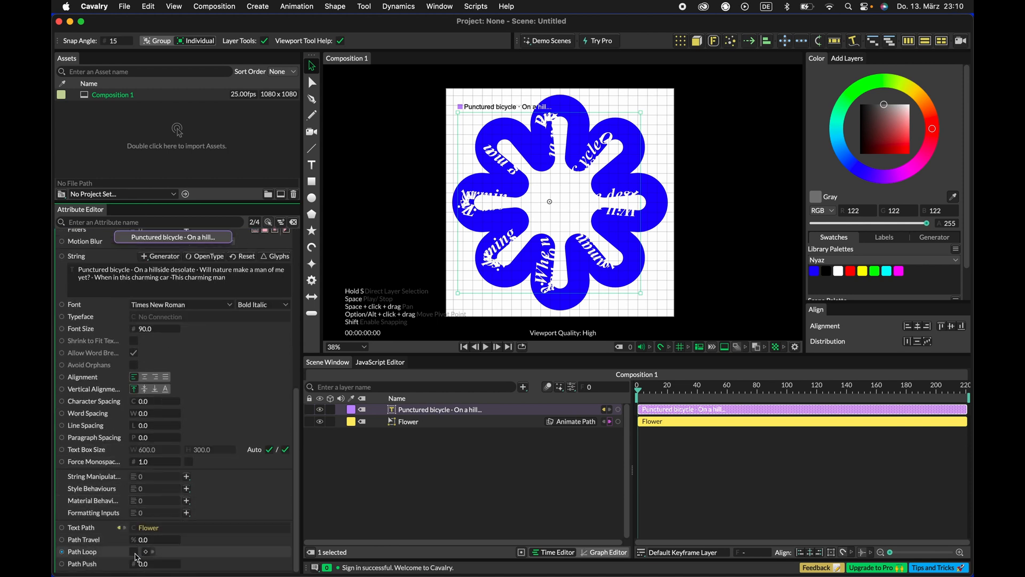
pyautogui.click(135, 554)
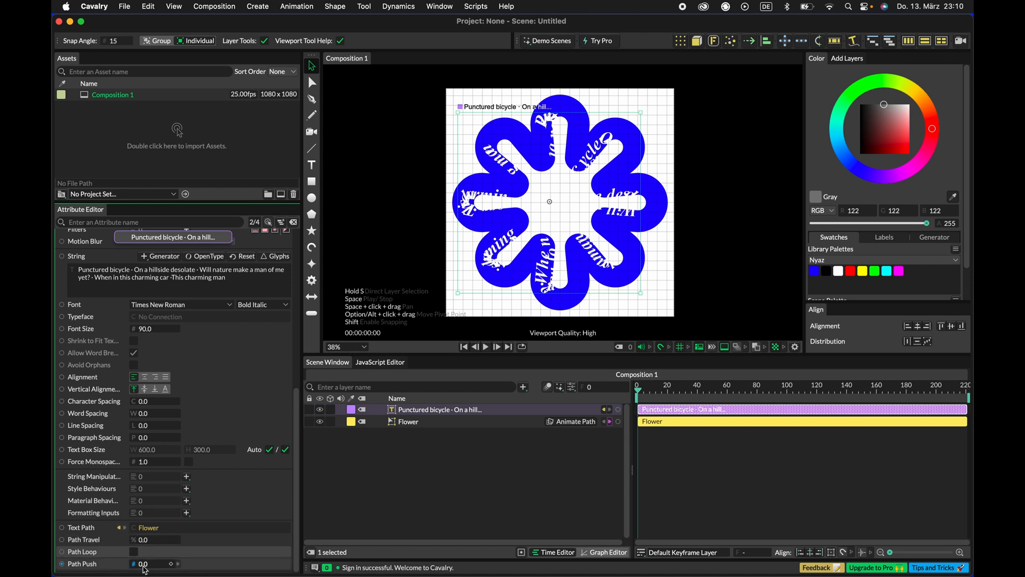
pyautogui.moveTo(154, 568)
pyautogui.mouseDown()
pyautogui.moveTo(128, 568)
pyautogui.moveTo(163, 568)
pyautogui.mouseUp()
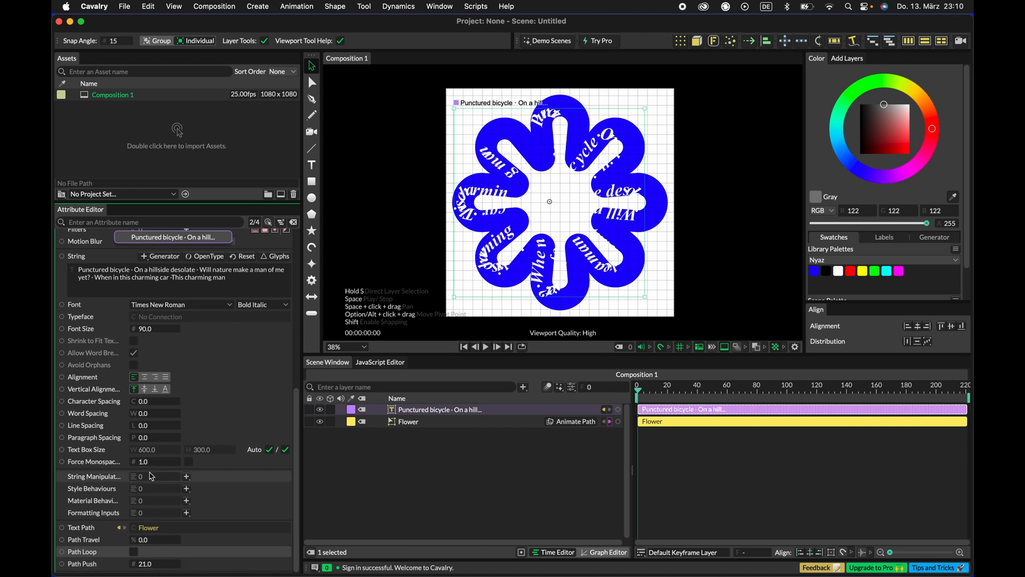
# Step: Try centre horizontal and middle vertical alignment on the lyrics text, restore left and top alignment, and deselect the layer
pyautogui.scroll(2, 152, 470)
pyautogui.click(144, 409)
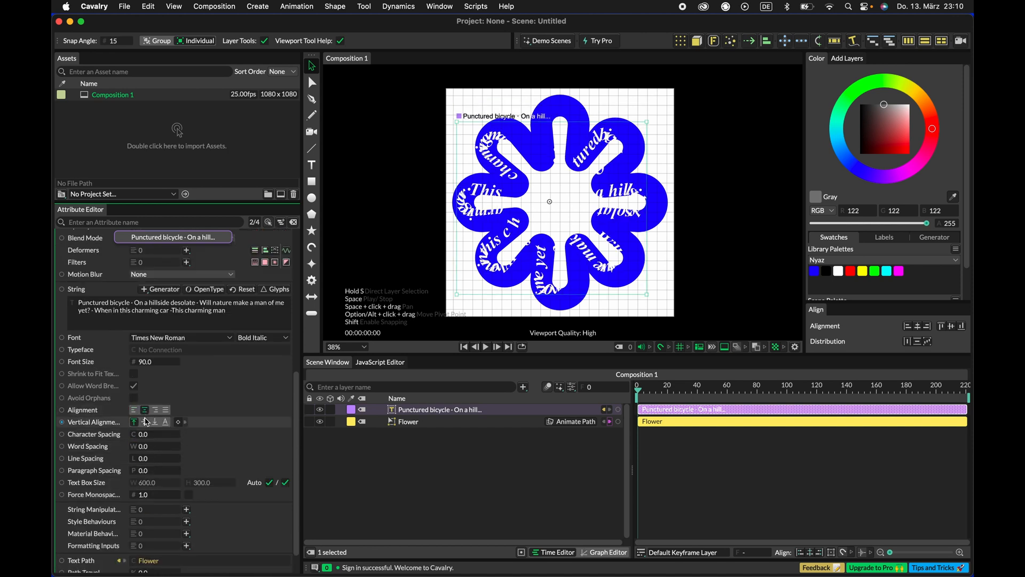
pyautogui.click(146, 423)
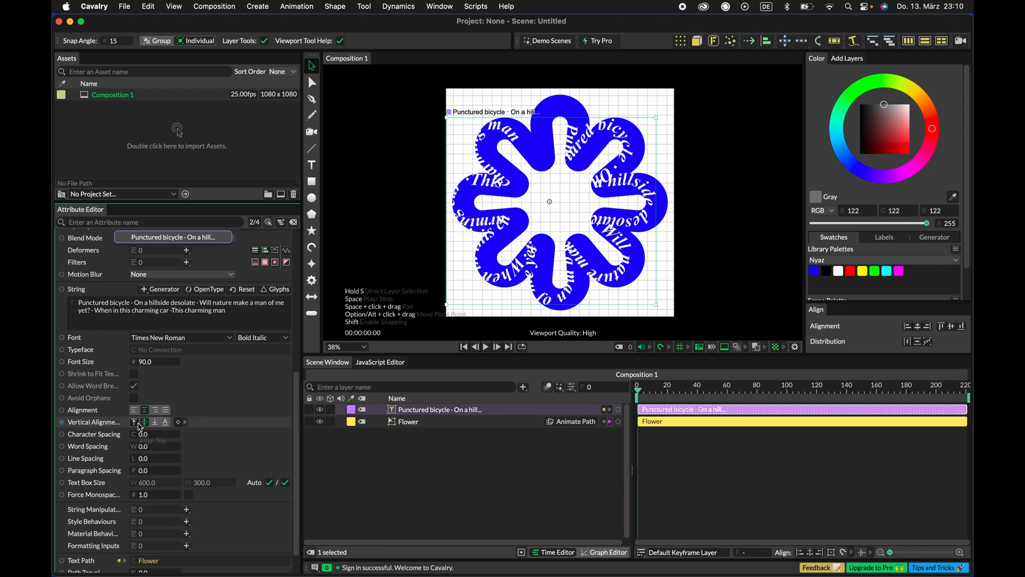
pyautogui.click(135, 422)
pyautogui.click(135, 410)
pyautogui.scroll(8, 226, 508)
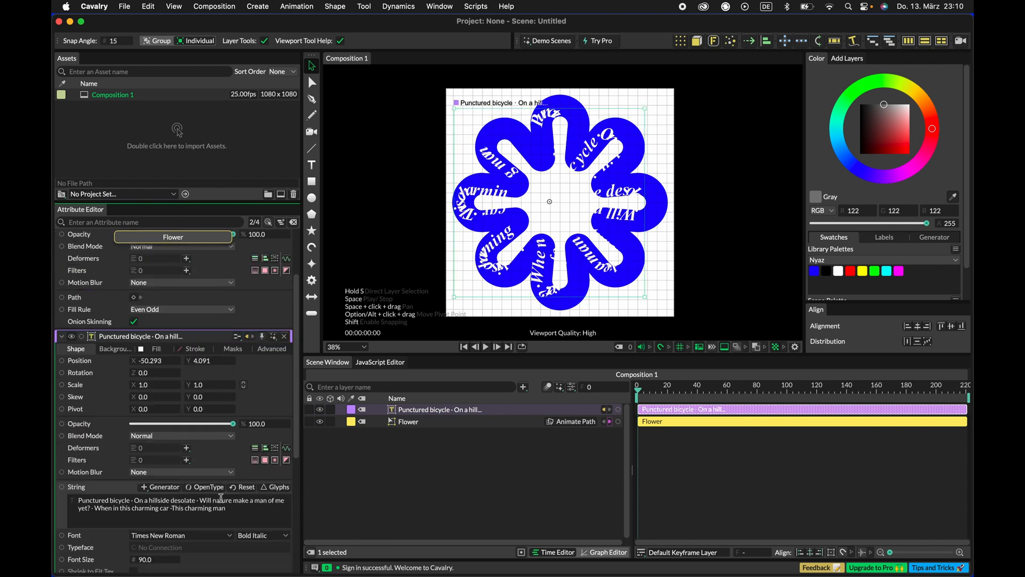
pyautogui.scroll(-5, 224, 451)
pyautogui.click(363, 456)
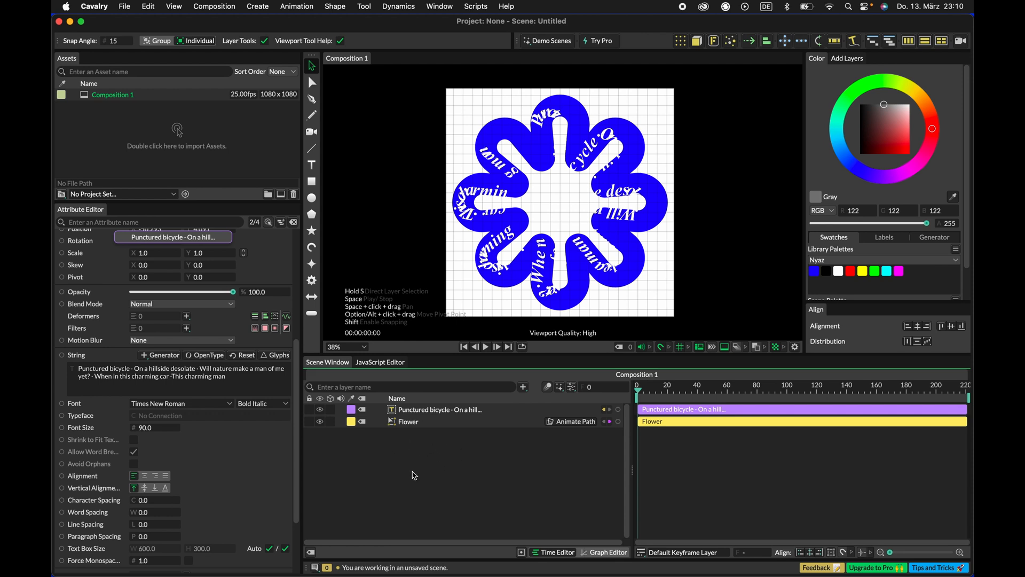
# Step: Reselect the lyrics text and compare centre with left alignment along the flower path
pyautogui.click(438, 409)
pyautogui.scroll(-3, 176, 470)
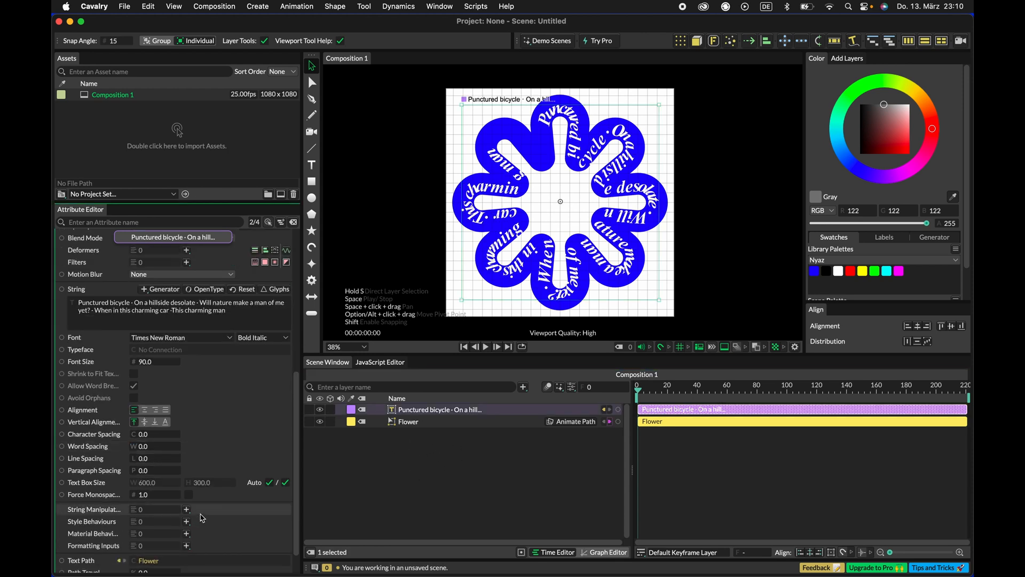
pyautogui.click(144, 410)
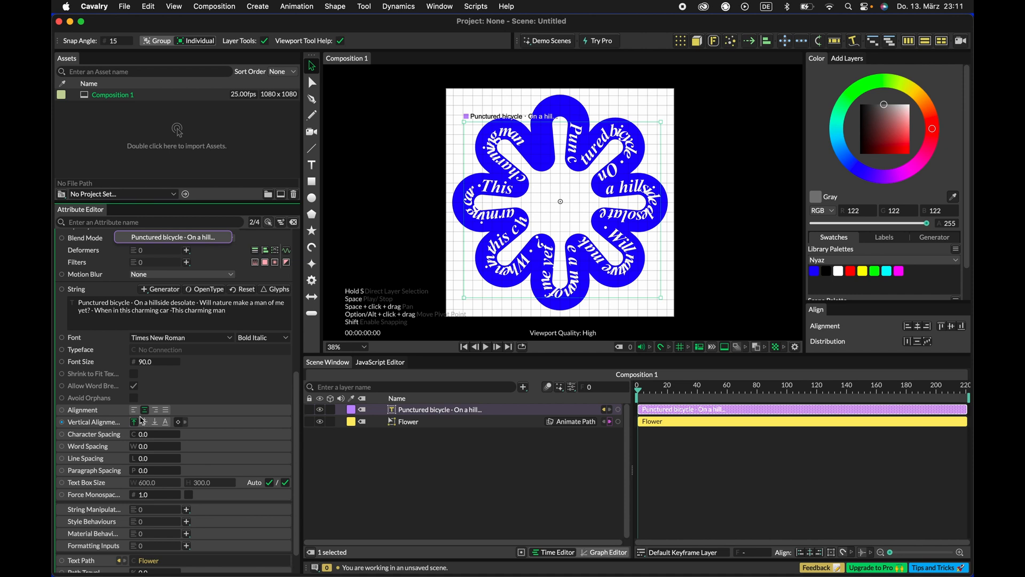
pyautogui.click(134, 409)
pyautogui.press('Escape')
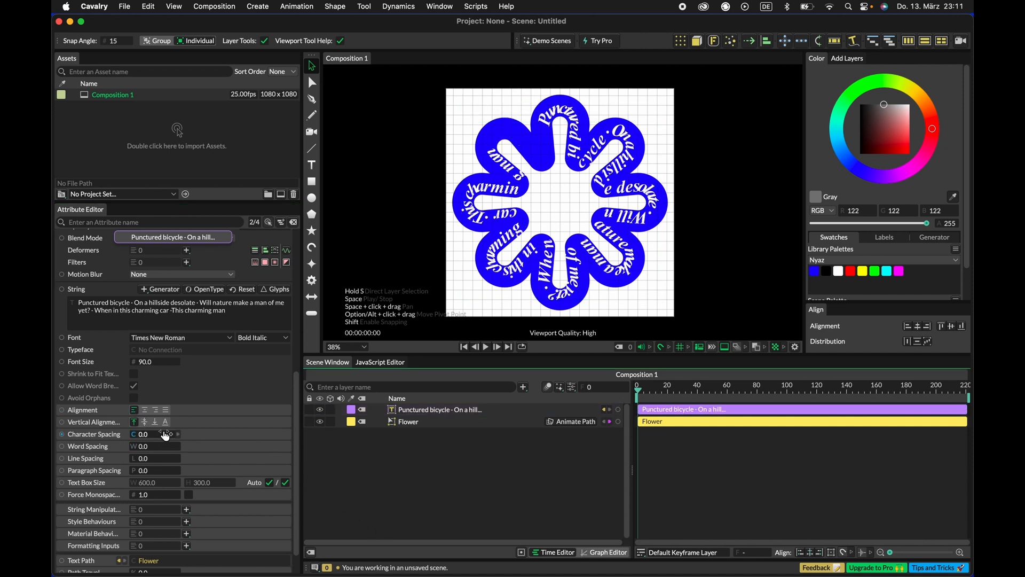
pyautogui.click(144, 410)
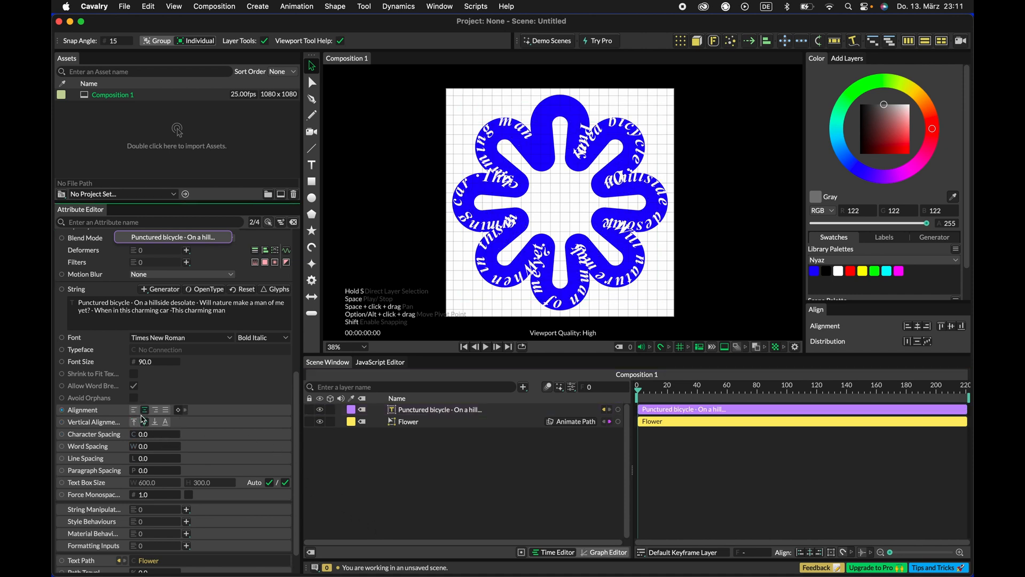
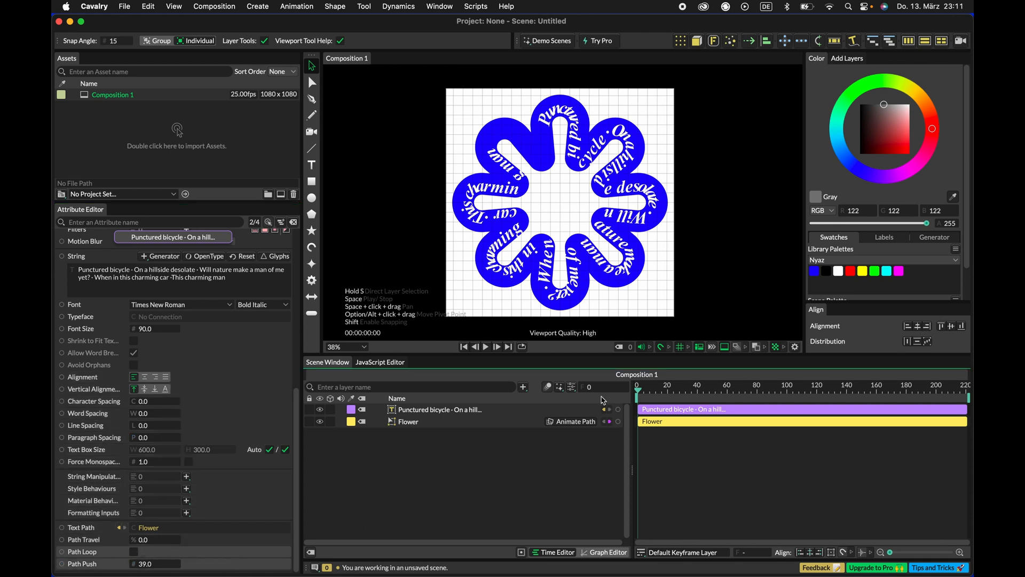
# Step: Reselect the lyrics text, set its Path Push to 56, and deselect the layer
pyautogui.click(555, 408)
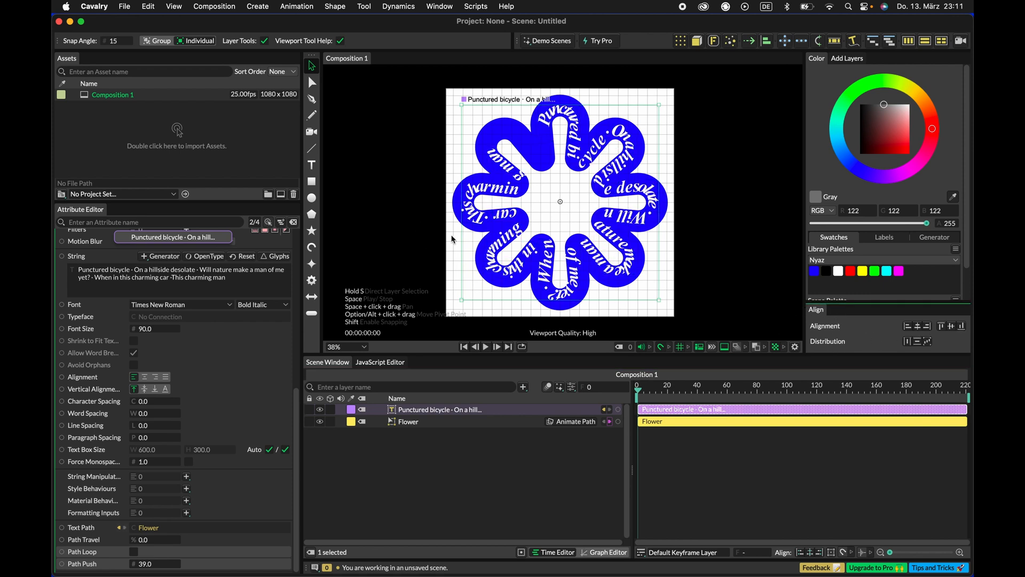
pyautogui.click(438, 7)
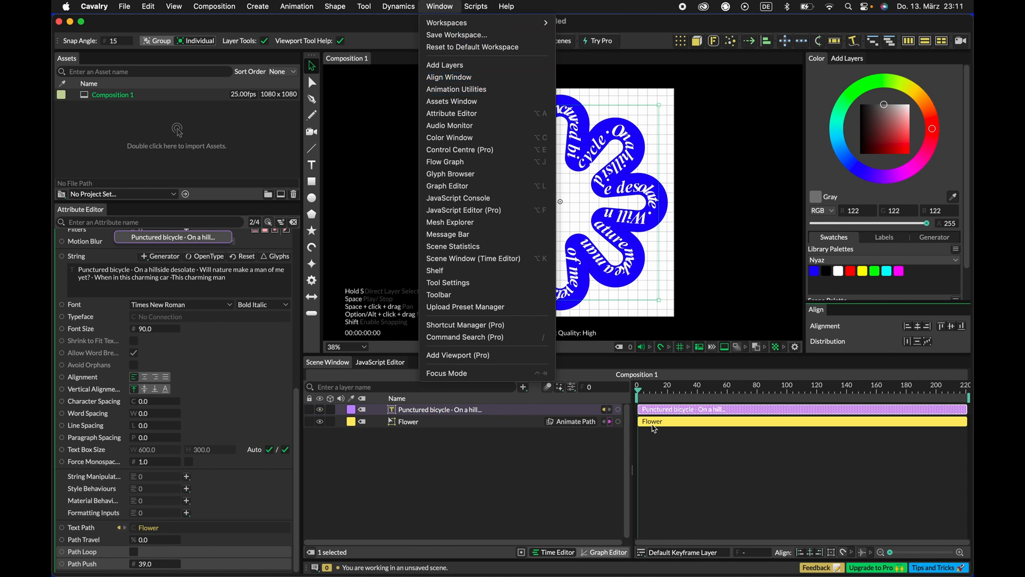
pyautogui.click(481, 484)
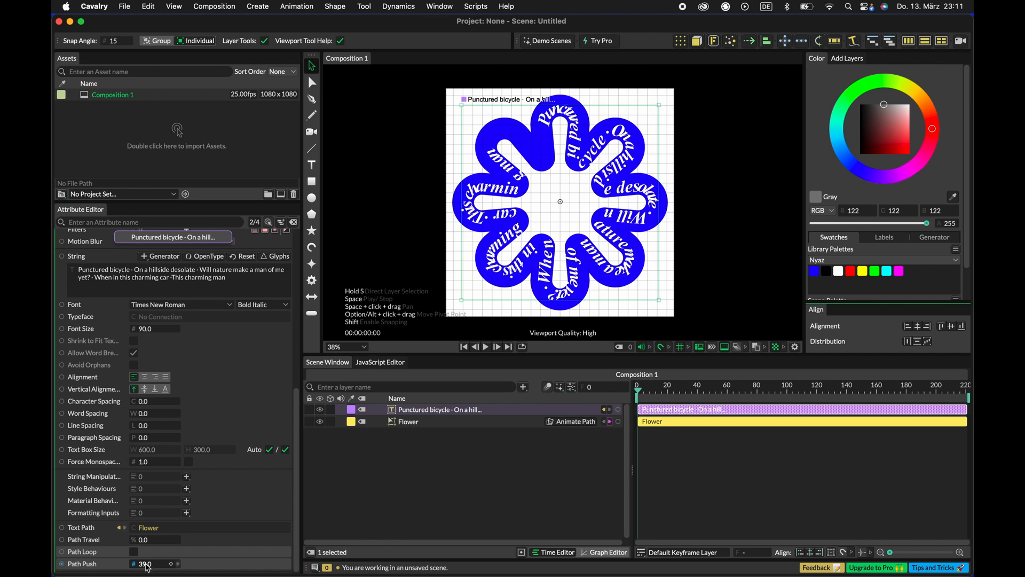
pyautogui.moveTo(151, 567)
pyautogui.mouseDown()
pyautogui.moveTo(174, 567)
pyautogui.moveTo(161, 569)
pyautogui.mouseUp()
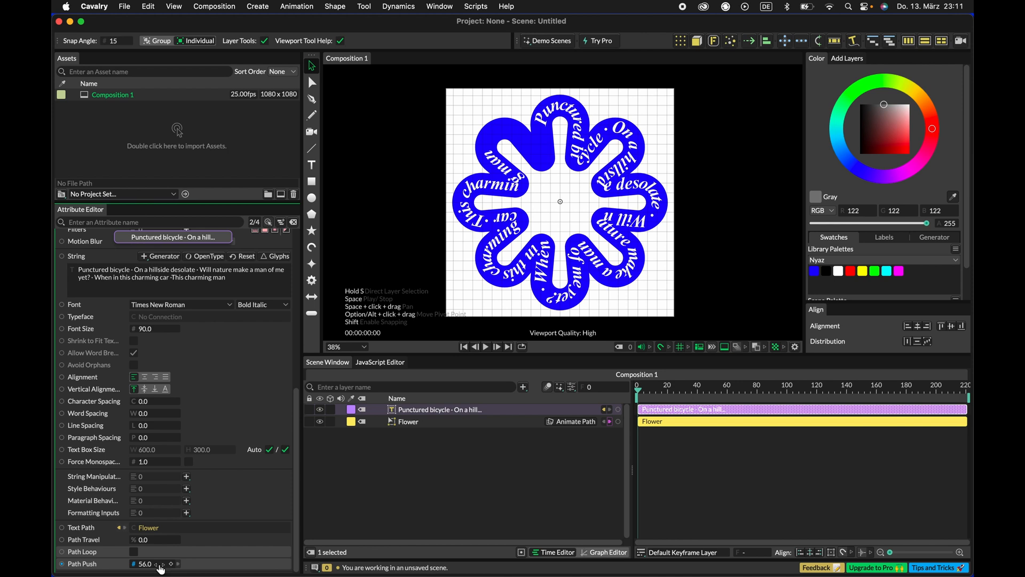
pyautogui.moveTo(161, 569); pyautogui.dragTo(161, 569)
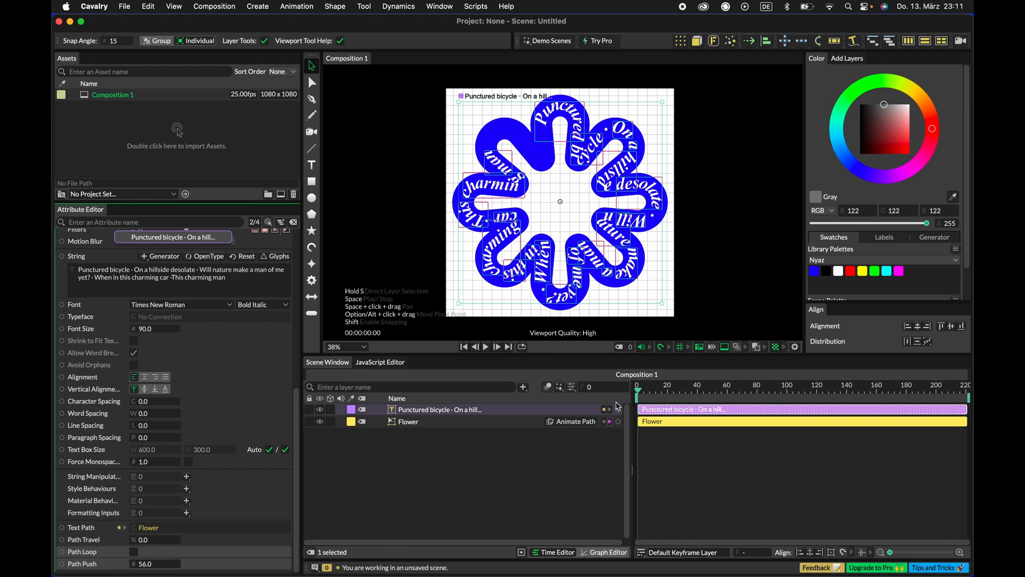
pyautogui.click(638, 395)
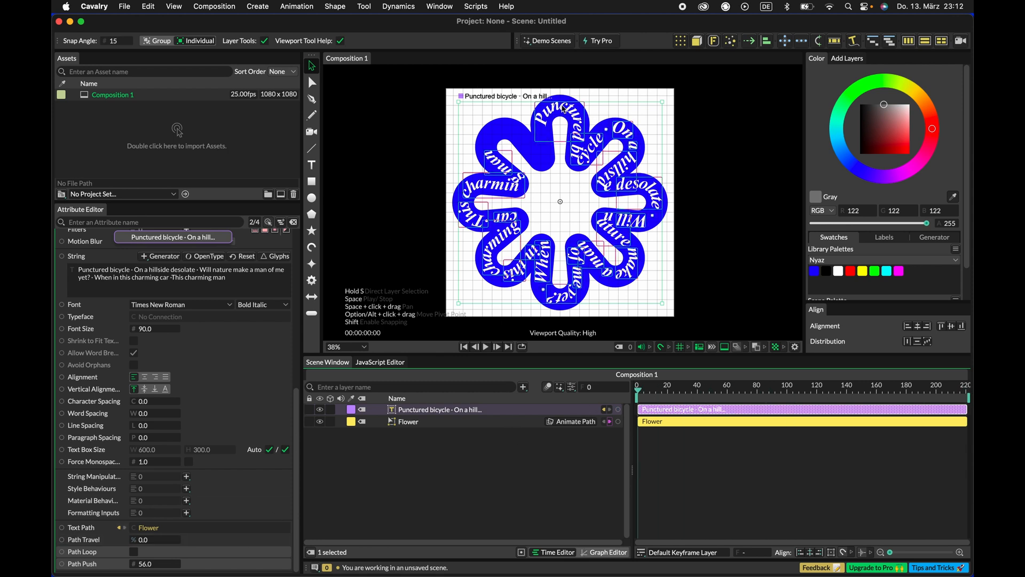
pyautogui.click(369, 473)
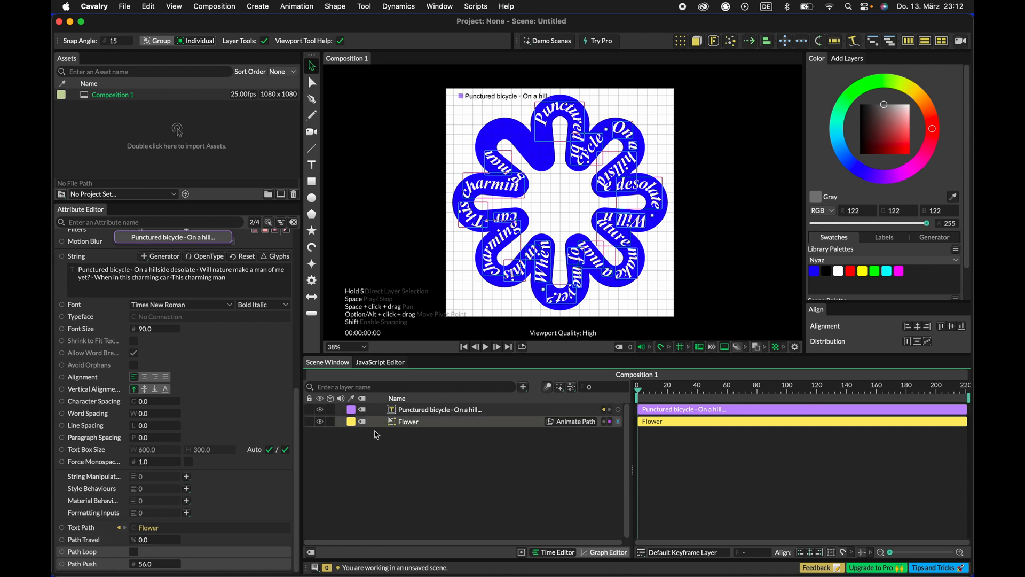
# Step: Keyframe the lyrics' Path Travel at 0 on frame 0 and at 100 on frame 220
pyautogui.click(172, 540)
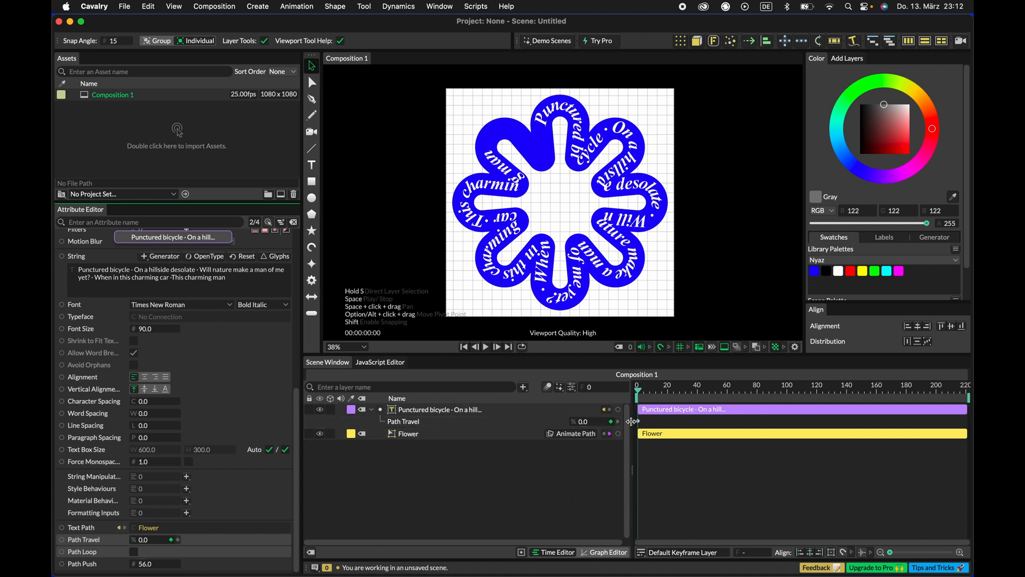
pyautogui.moveTo(639, 392); pyautogui.dragTo(581, 413)
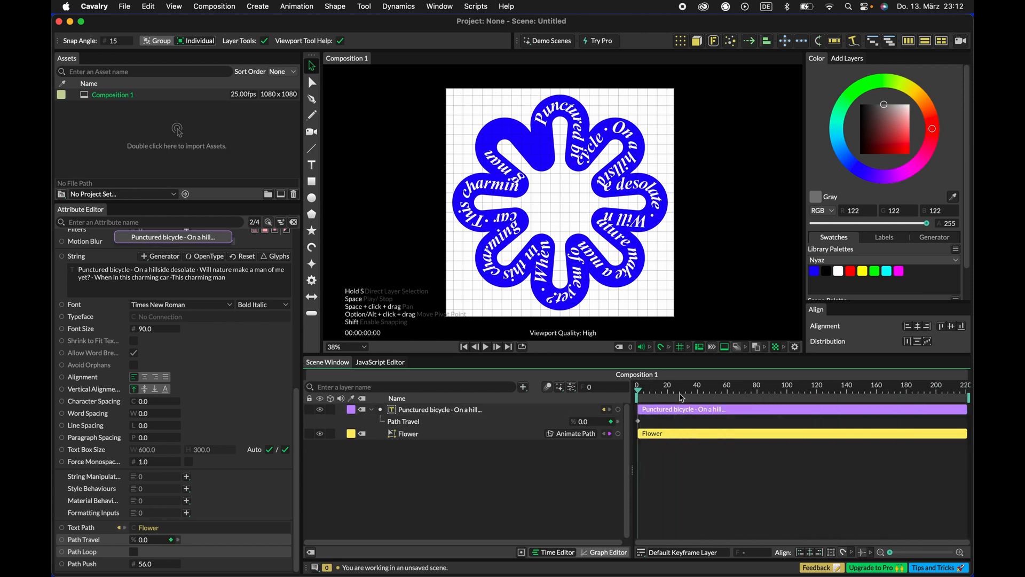
pyautogui.moveTo(643, 390); pyautogui.dragTo(970, 391)
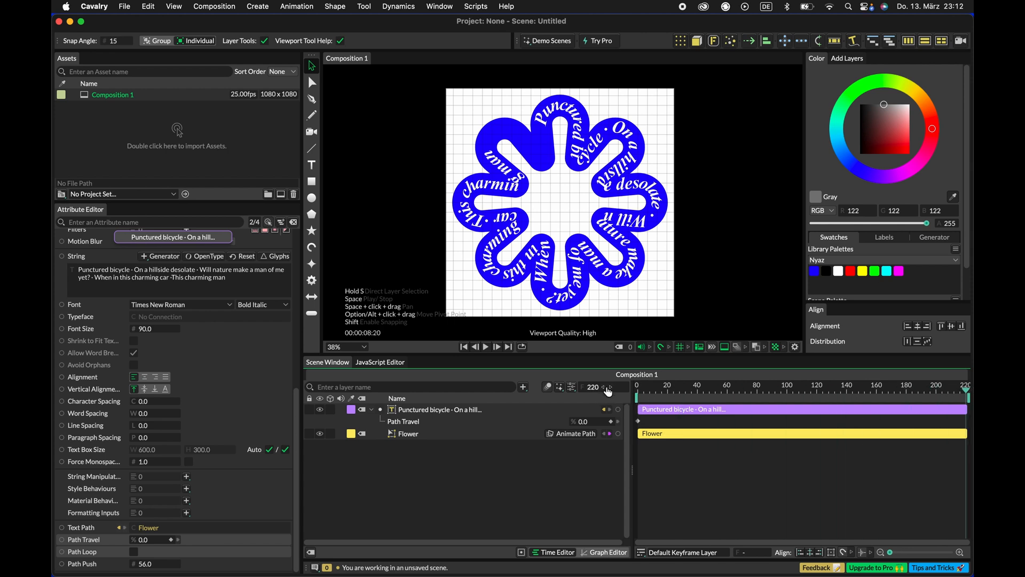
pyautogui.click(144, 540)
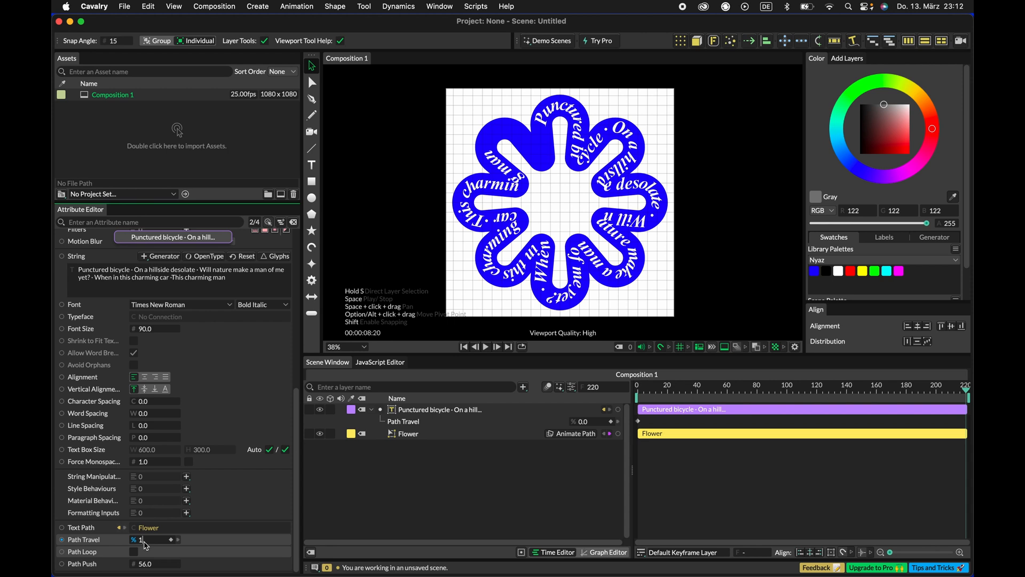
pyautogui.write('100')
pyautogui.press('Return')
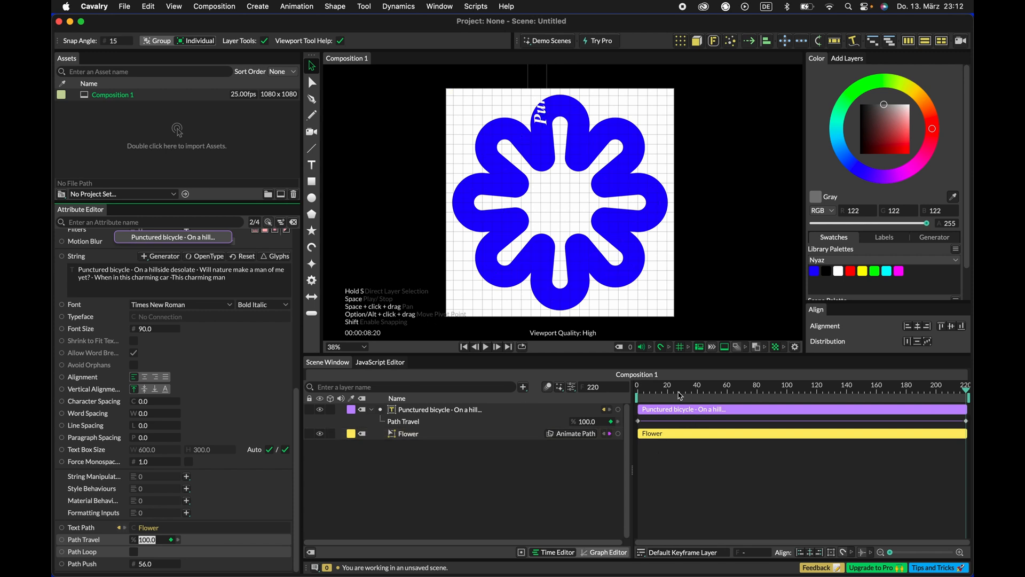
pyautogui.click(777, 504)
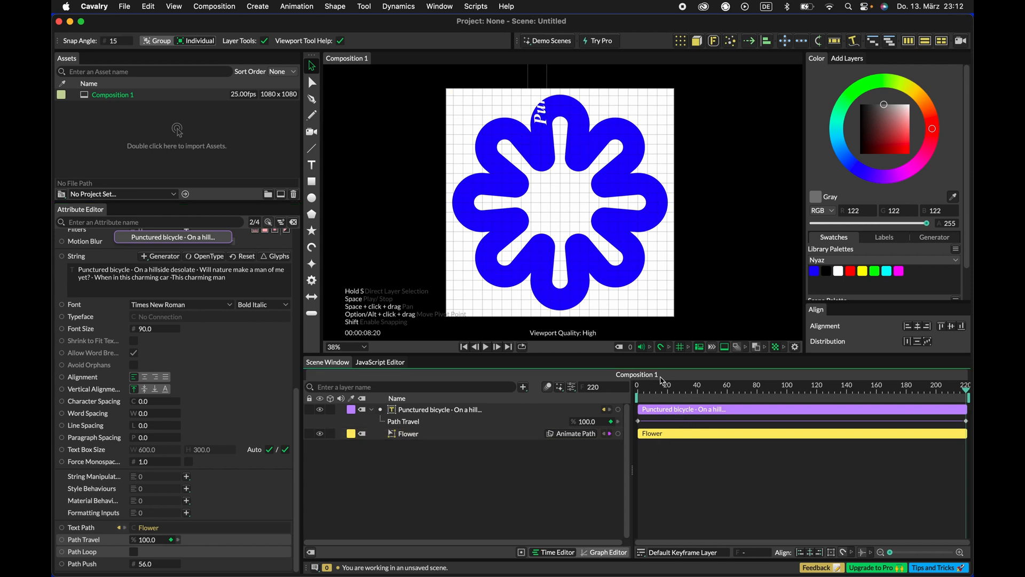
# Step: Play back the Path Travel animation from frame 0 and undo the accidental change to the playback range start
pyautogui.moveTo(669, 393); pyautogui.dragTo(630, 388)
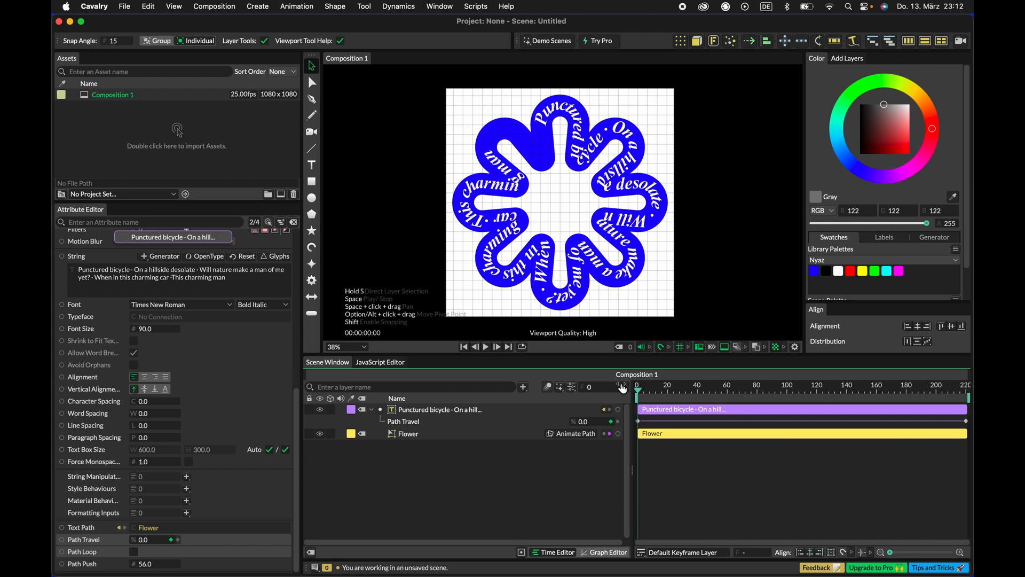
pyautogui.press('space')
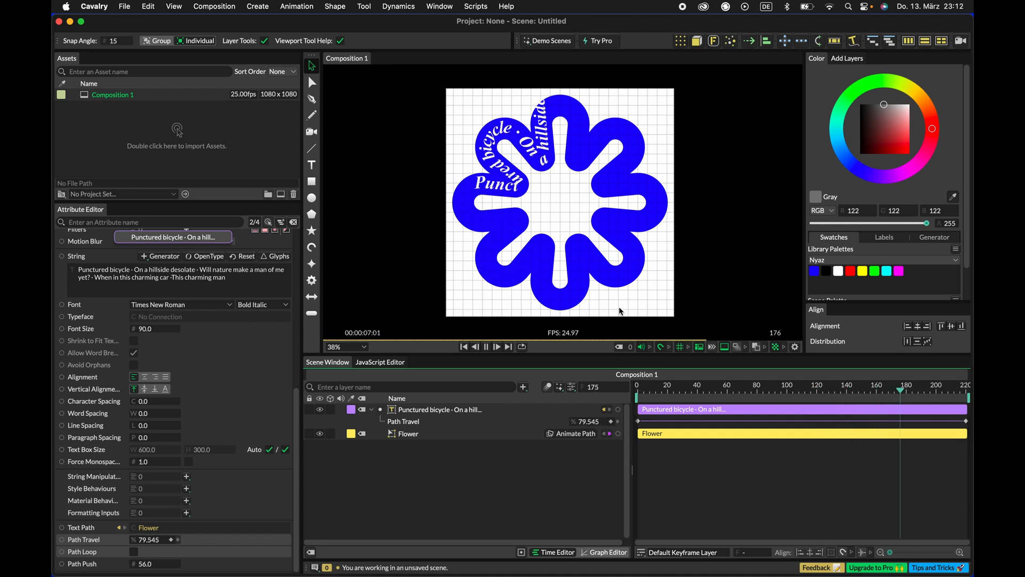
pyautogui.press('space')
pyautogui.moveTo(769, 393); pyautogui.dragTo(639, 390)
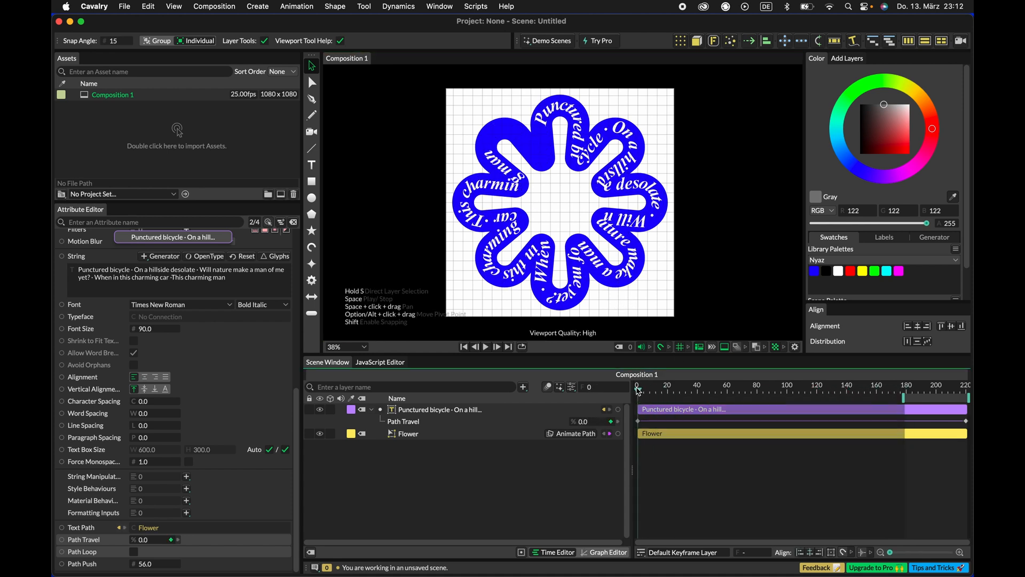
pyautogui.press('super+z')
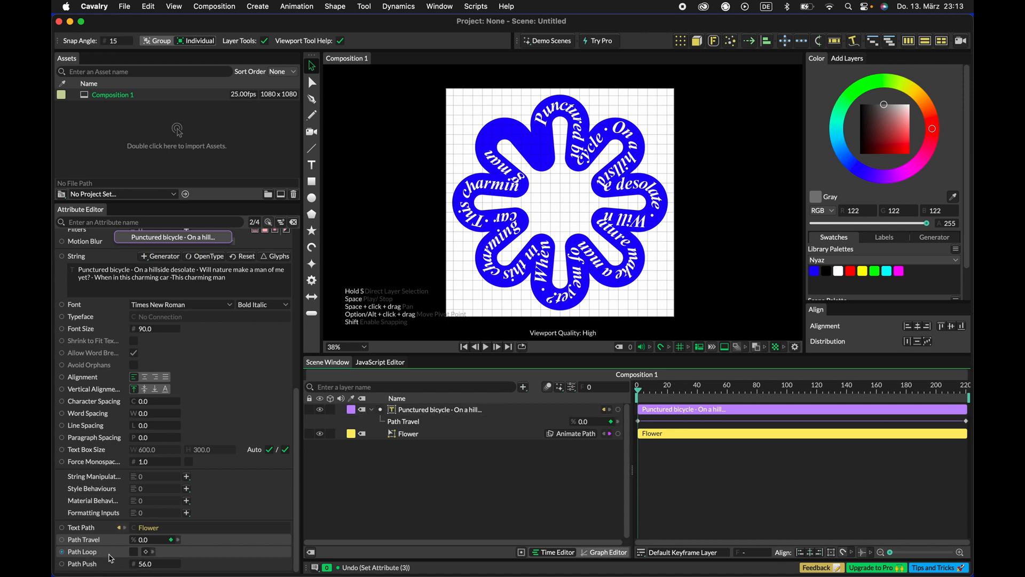
# Step: Enable Path Loop on the lyrics text, play the animation back twice, and return to frame 0
pyautogui.click(134, 552)
pyautogui.press('space')
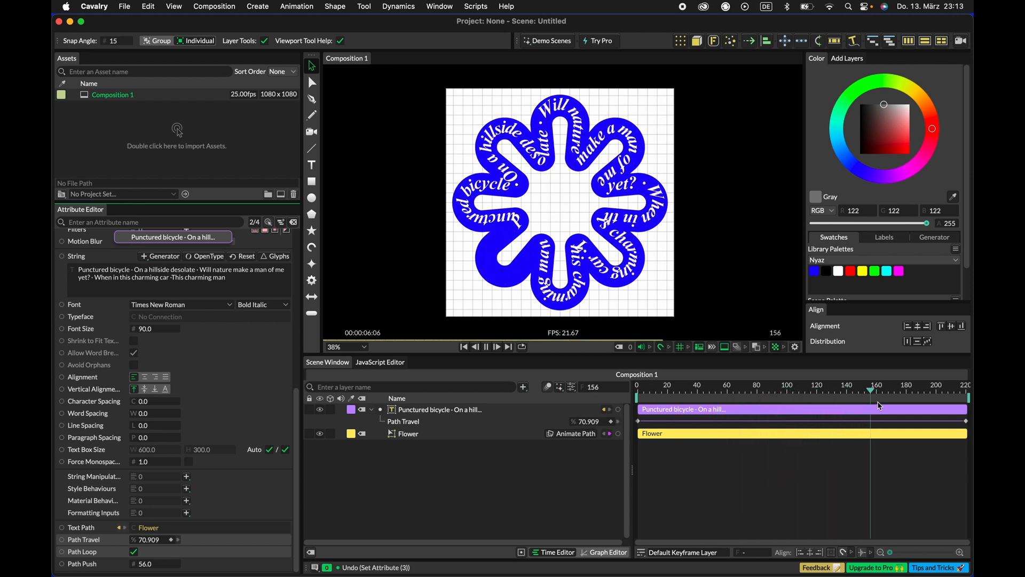
pyautogui.press('space')
pyautogui.moveTo(879, 393); pyautogui.dragTo(619, 395)
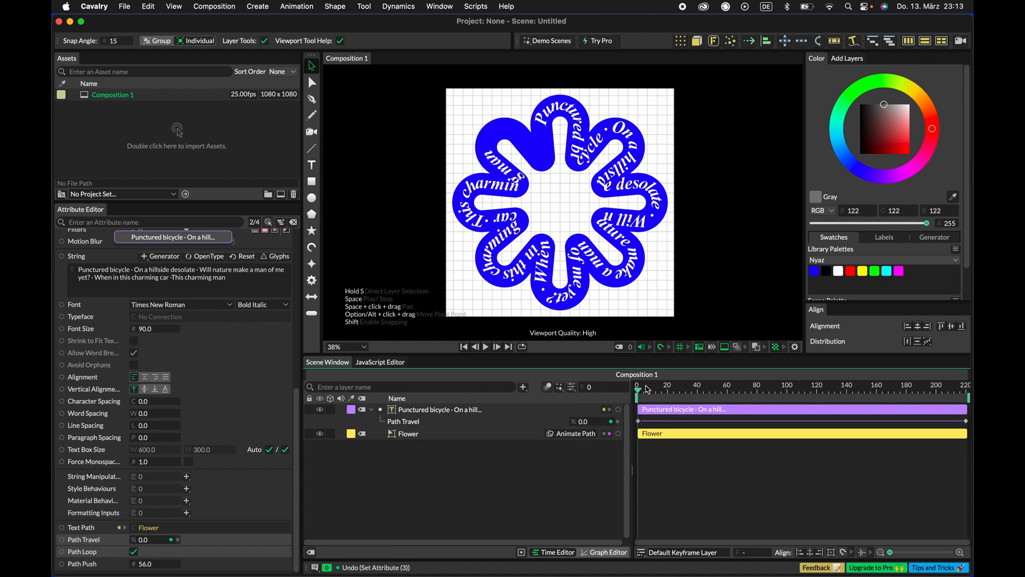
pyautogui.press('space')
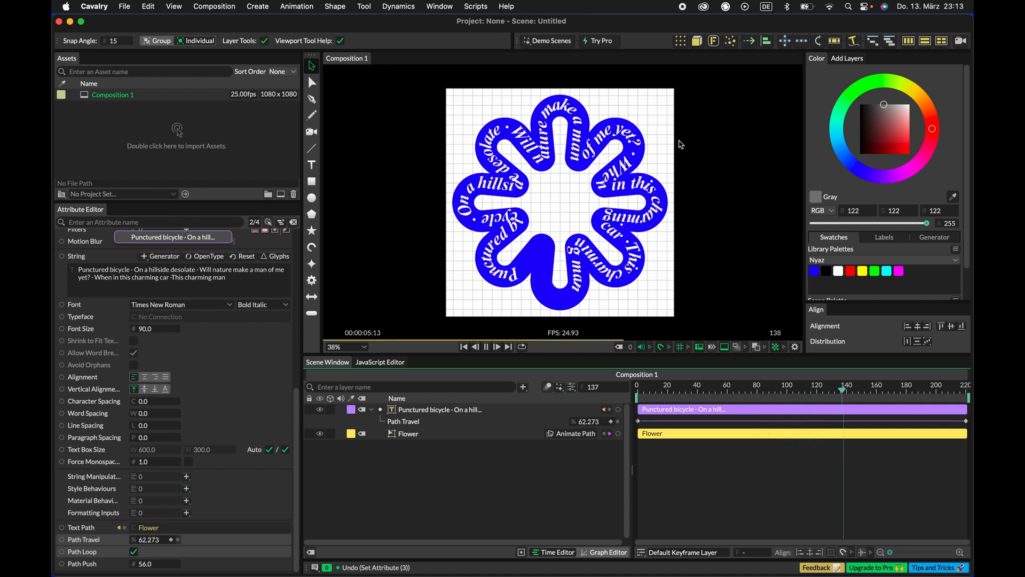
pyautogui.press('space')
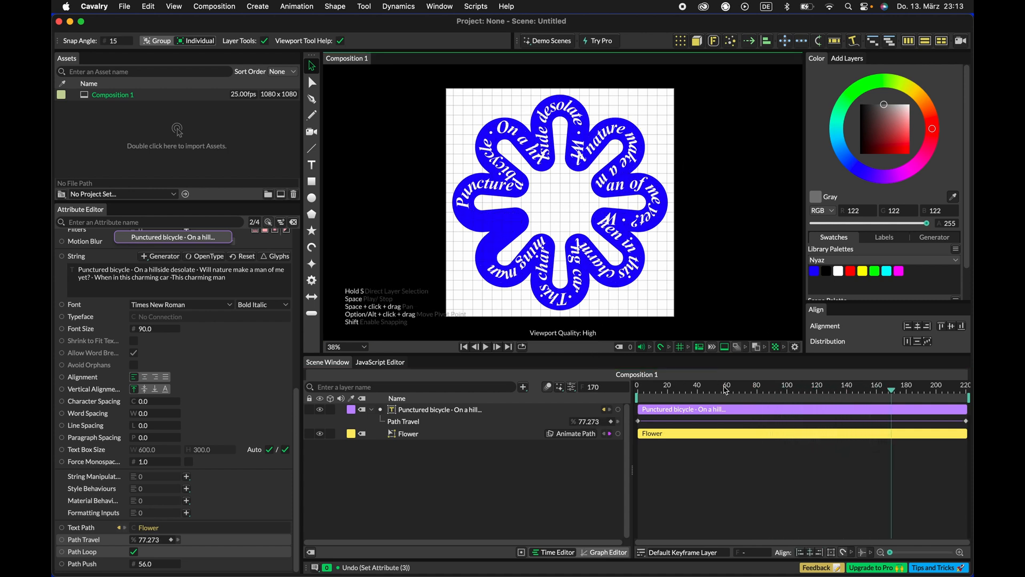
pyautogui.moveTo(726, 390); pyautogui.dragTo(637, 390)
pyautogui.click(577, 191)
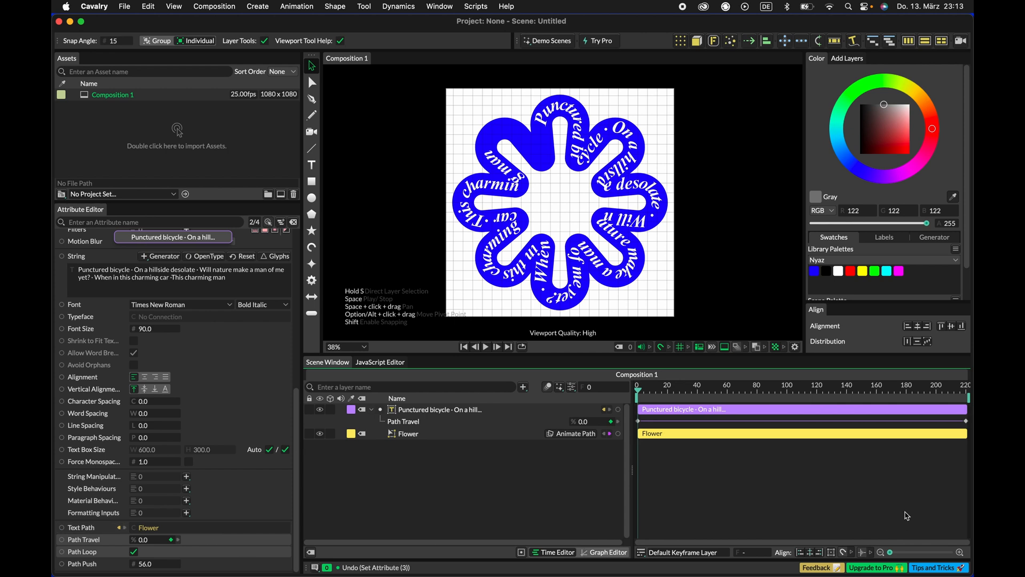
# Step: Reverse the text's travel by setting Path Travel to -100 at frame 220, and play back the animation
pyautogui.moveTo(770, 393); pyautogui.dragTo(968, 392)
pyautogui.click(145, 543)
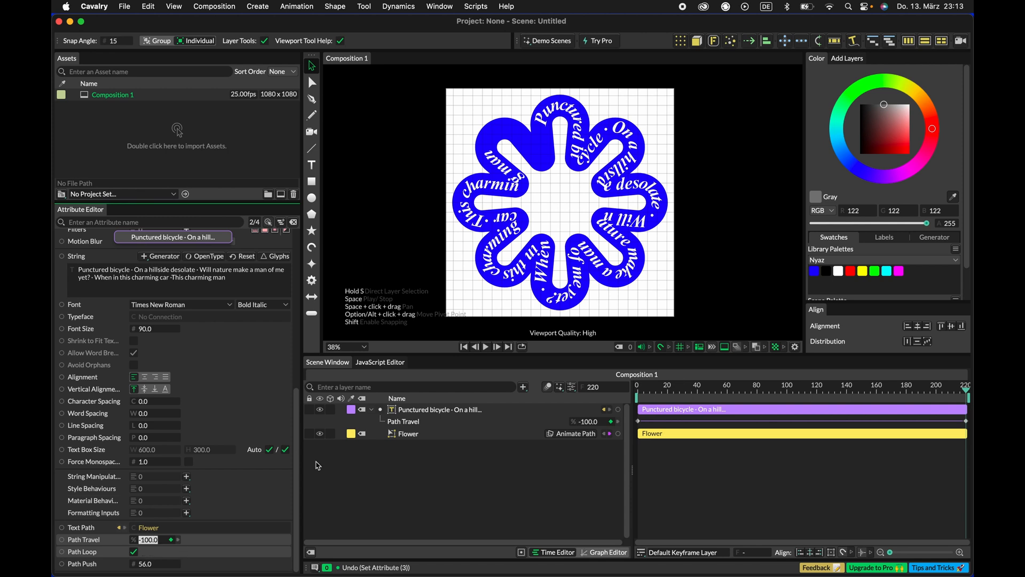
pyautogui.click(696, 506)
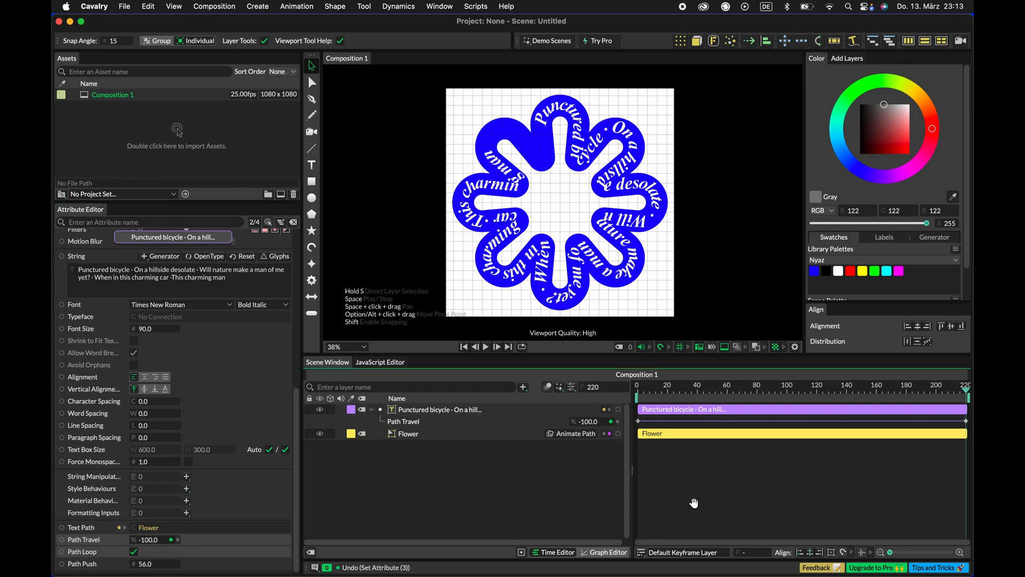
pyautogui.press('space')
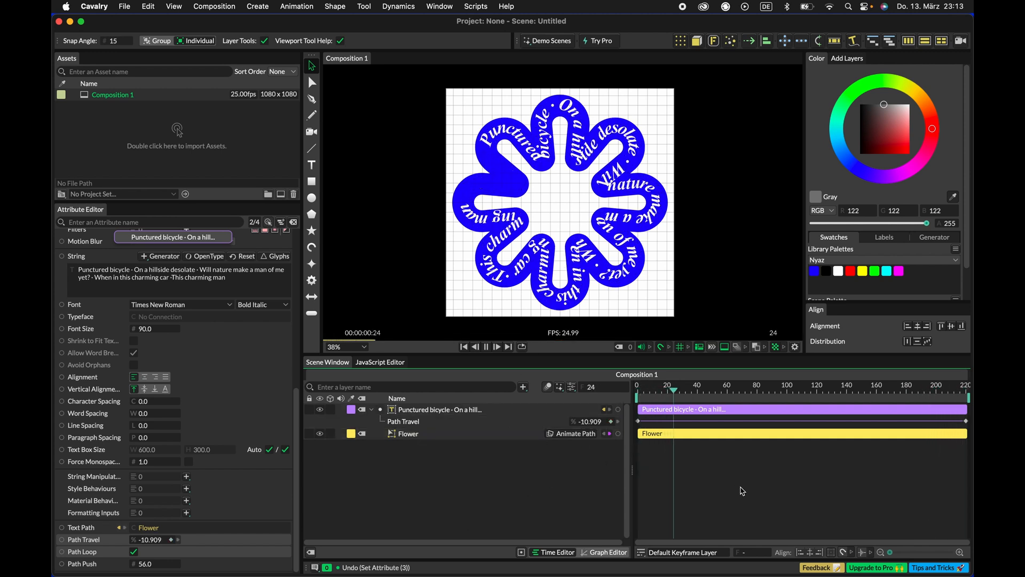
pyautogui.press('space')
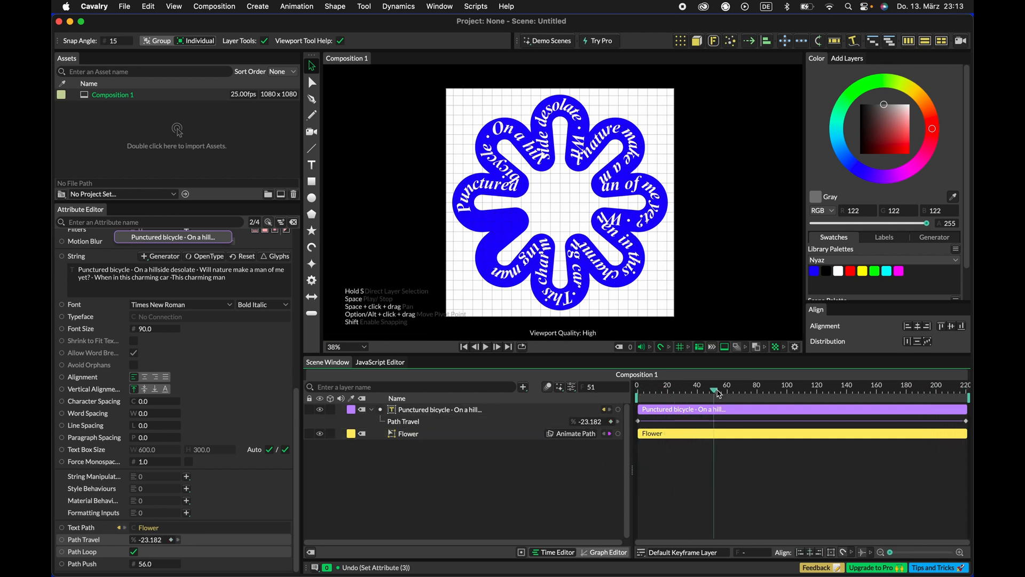
pyautogui.moveTo(718, 394); pyautogui.dragTo(639, 395)
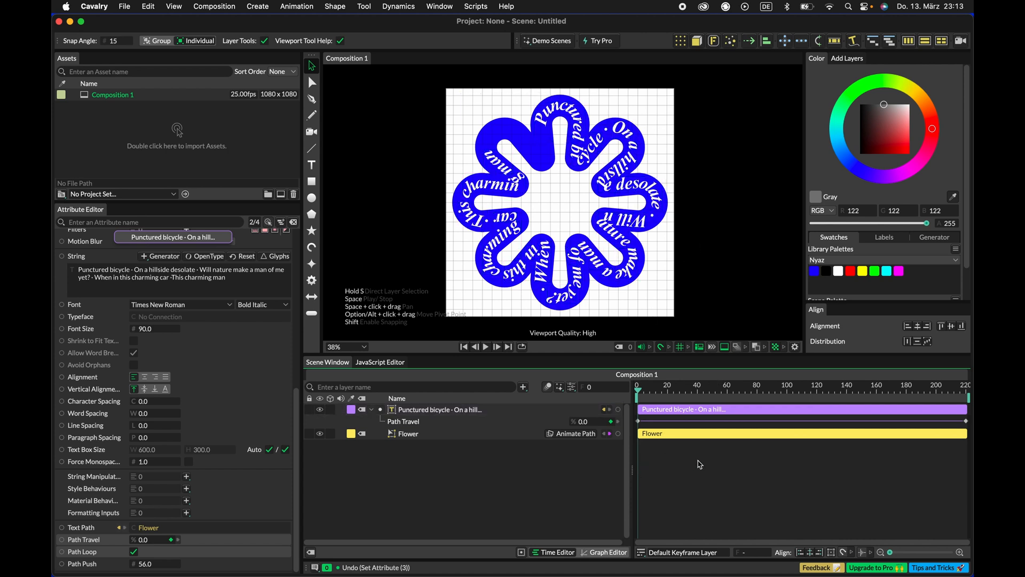
# Step: Select the Path Travel keyframes on the timeline and set their Loop After behaviour to Looping
pyautogui.scroll(-3, 697, 468)
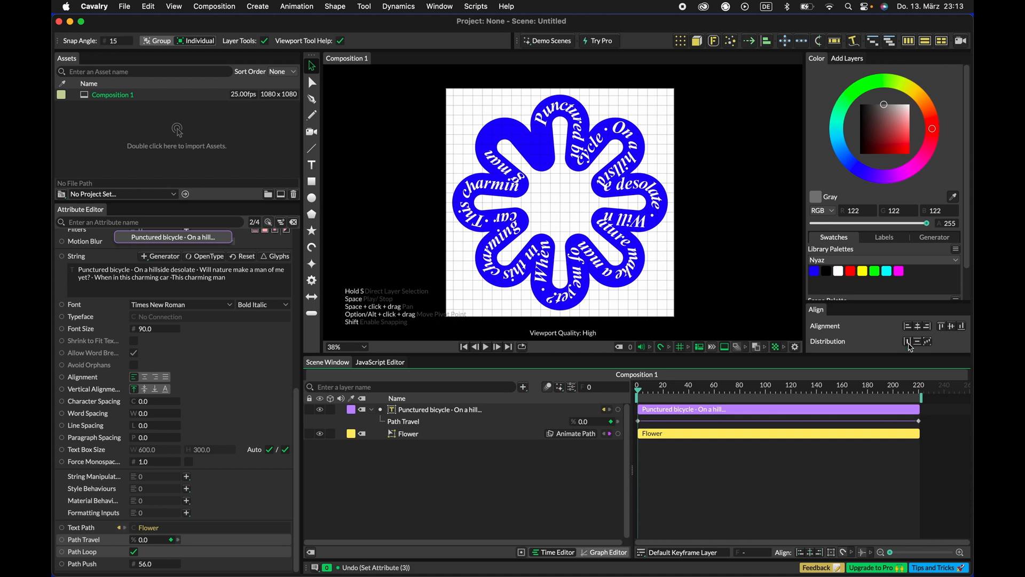
pyautogui.click(709, 421)
pyautogui.hscroll(-2, 694, 419)
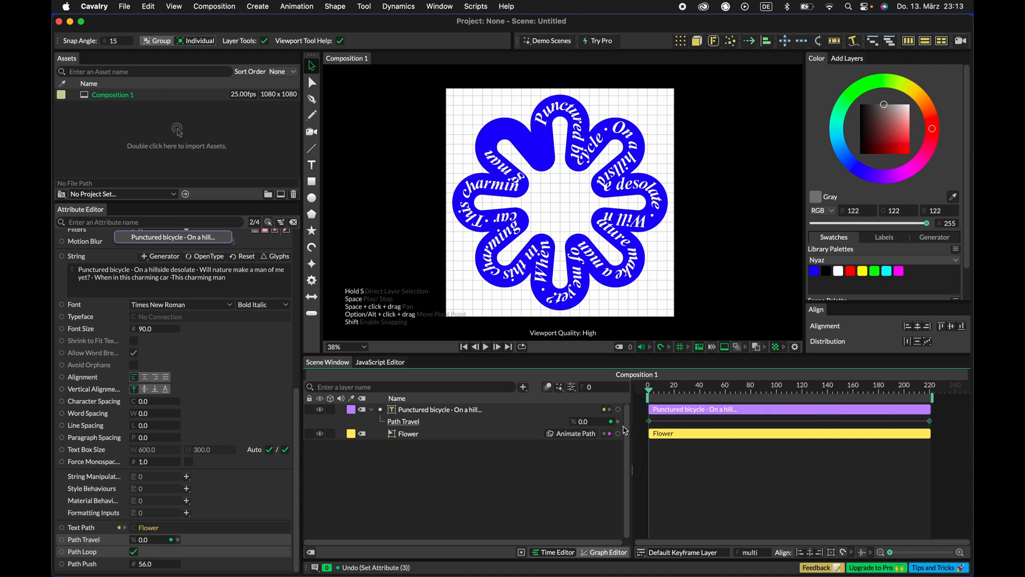
pyautogui.rightClick(688, 423)
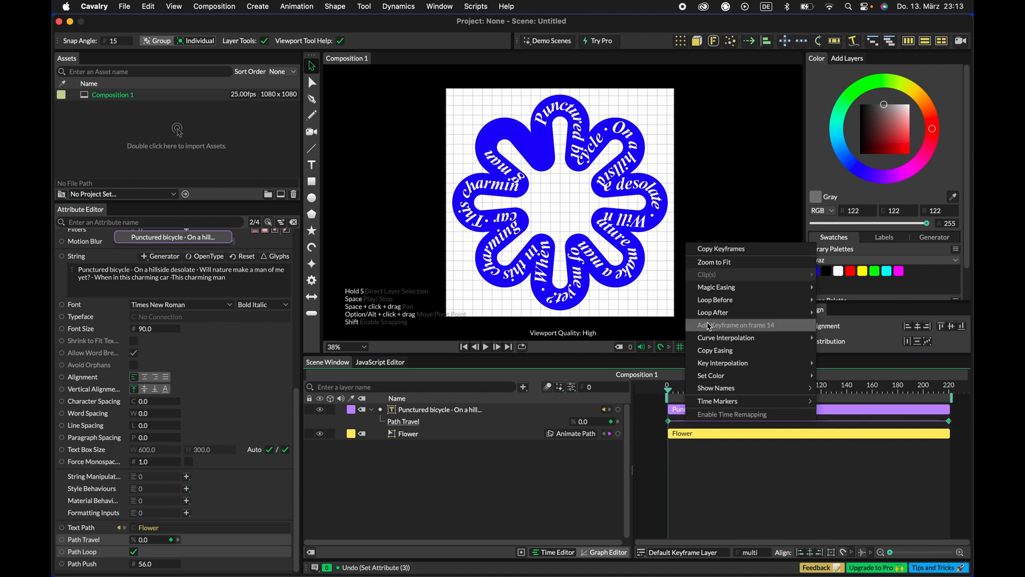
pyautogui.moveTo(775, 315)
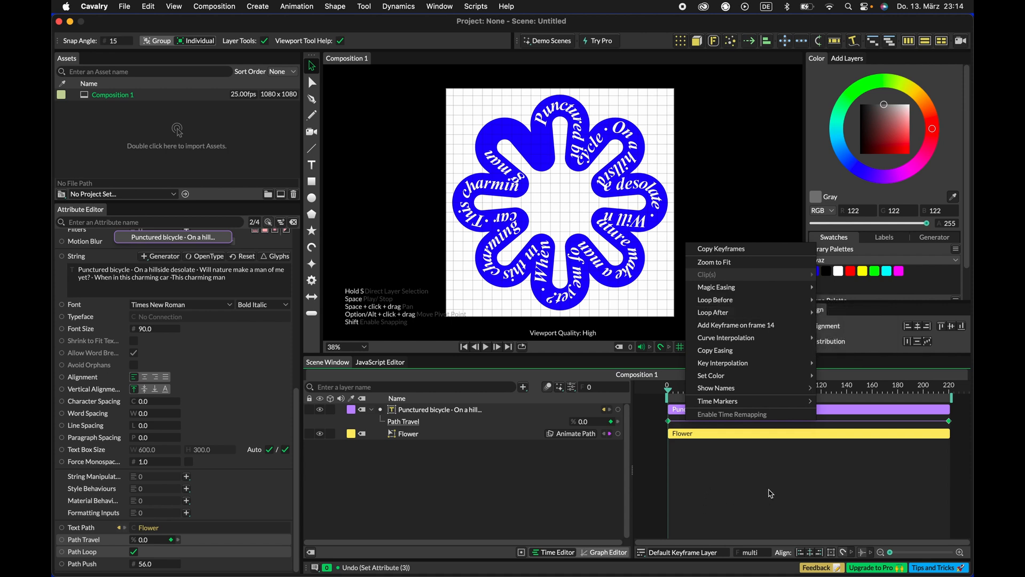
pyautogui.moveTo(730, 312)
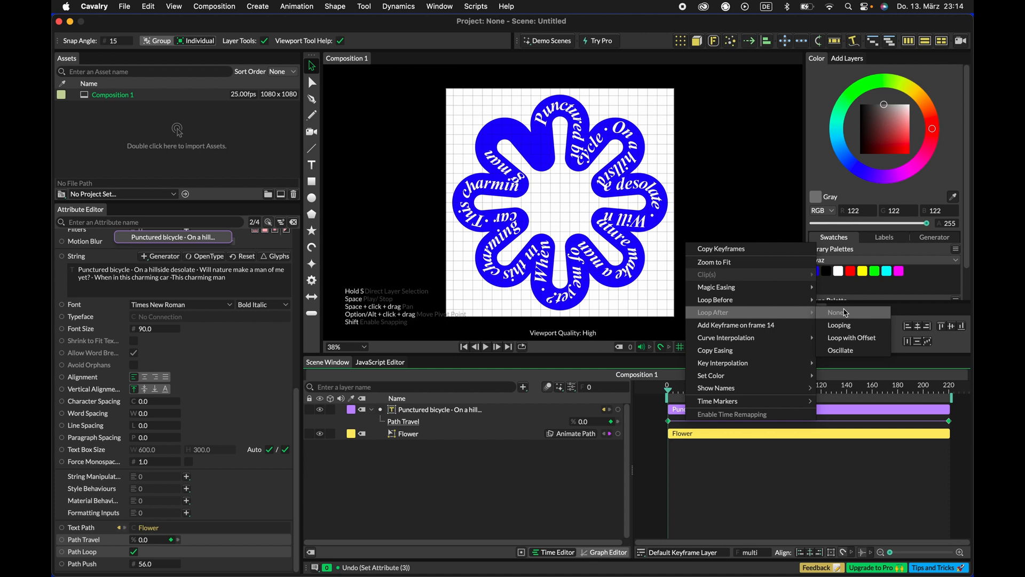
pyautogui.click(855, 330)
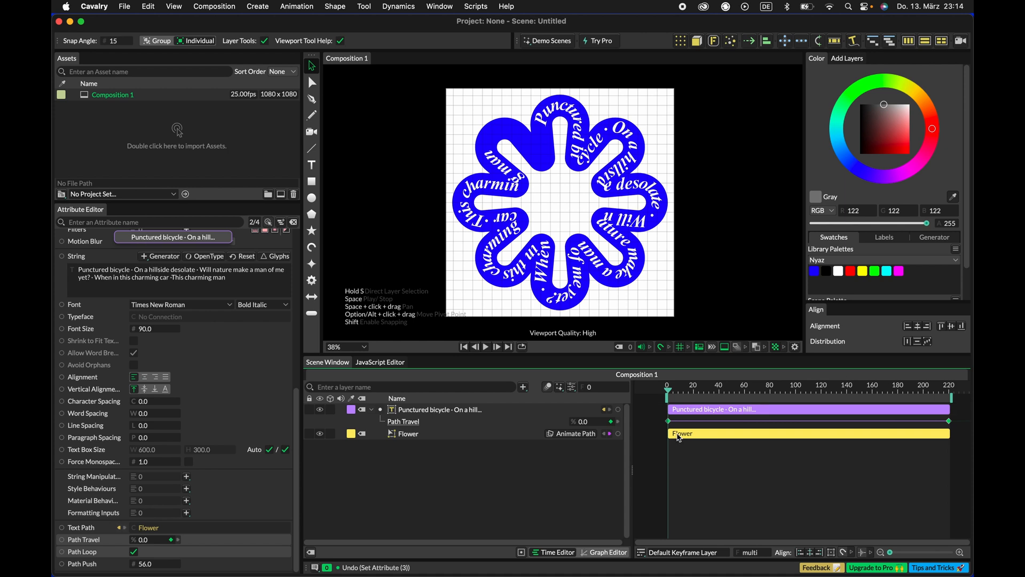
# Step: Apply the Slow In, Slow Out Magic Easing to the Path Travel keyframes, play back the animation, and return to frame 0
pyautogui.rightClick(692, 421)
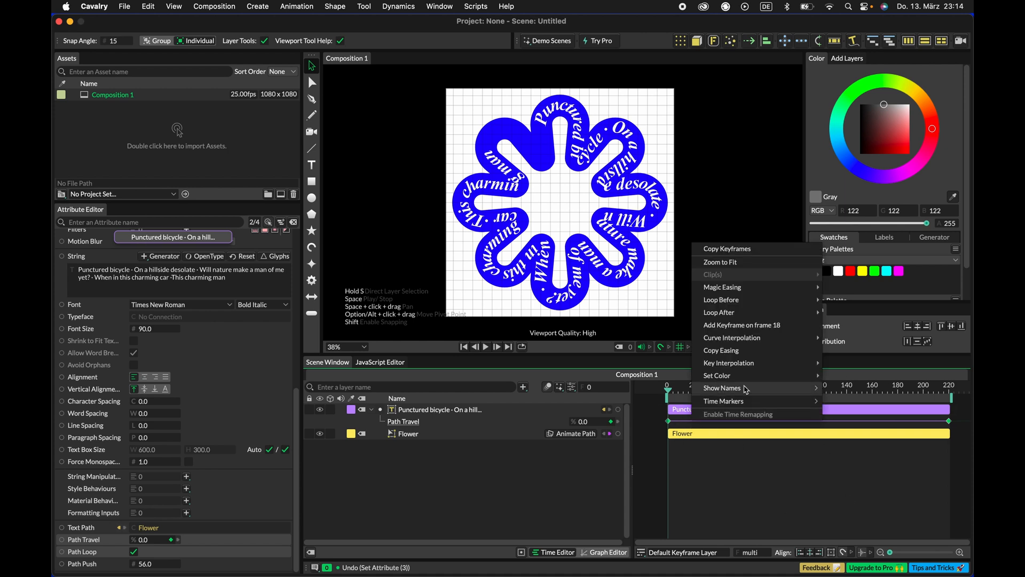
pyautogui.moveTo(761, 289)
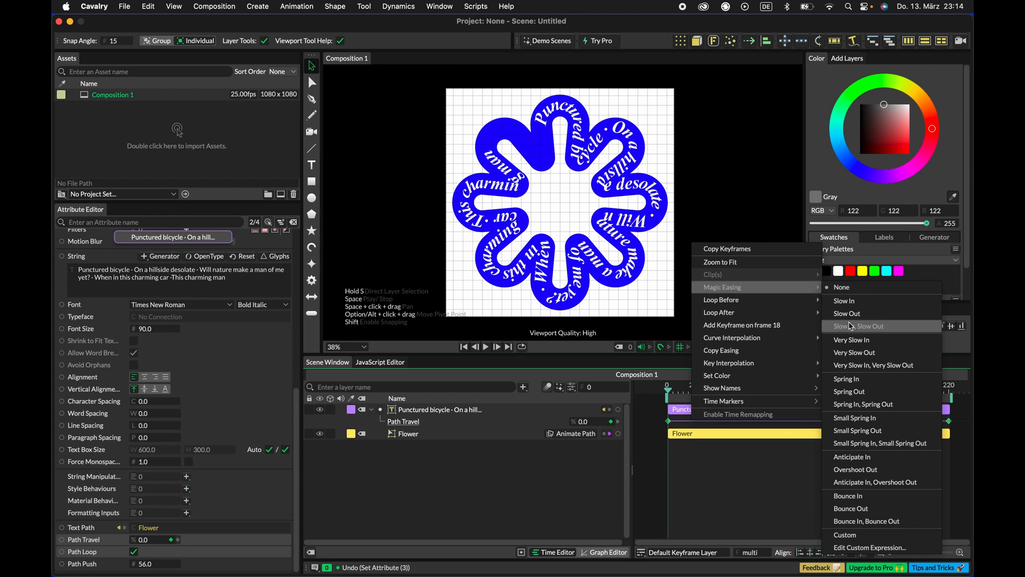
pyautogui.click(850, 326)
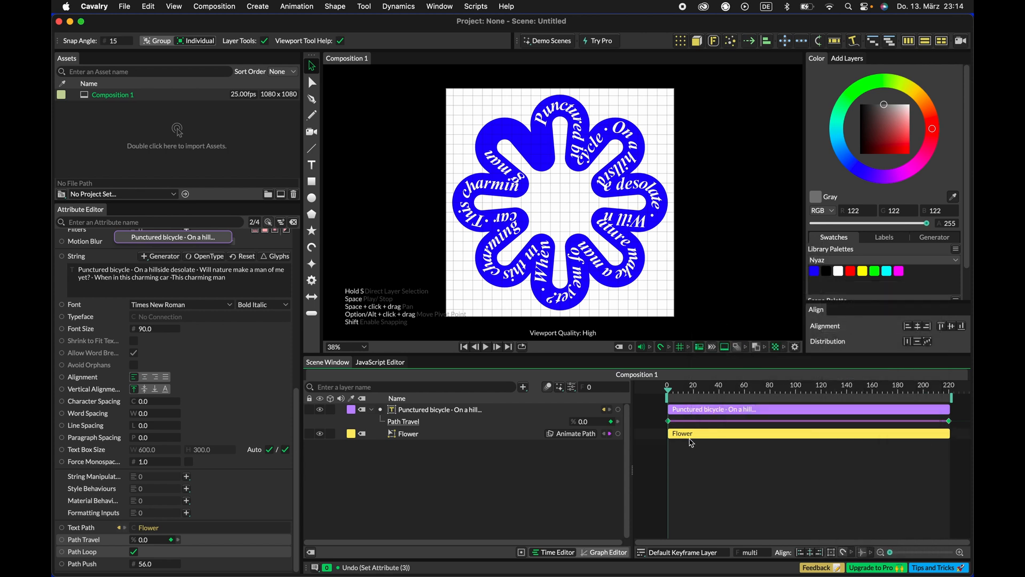
pyautogui.press('space')
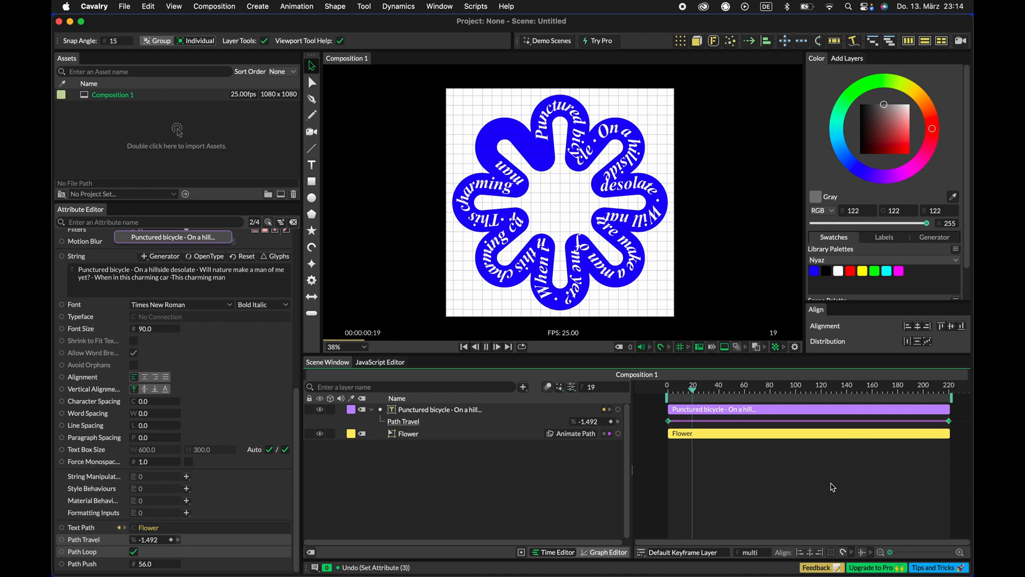
pyautogui.press('space')
pyautogui.moveTo(711, 392); pyautogui.dragTo(664, 395)
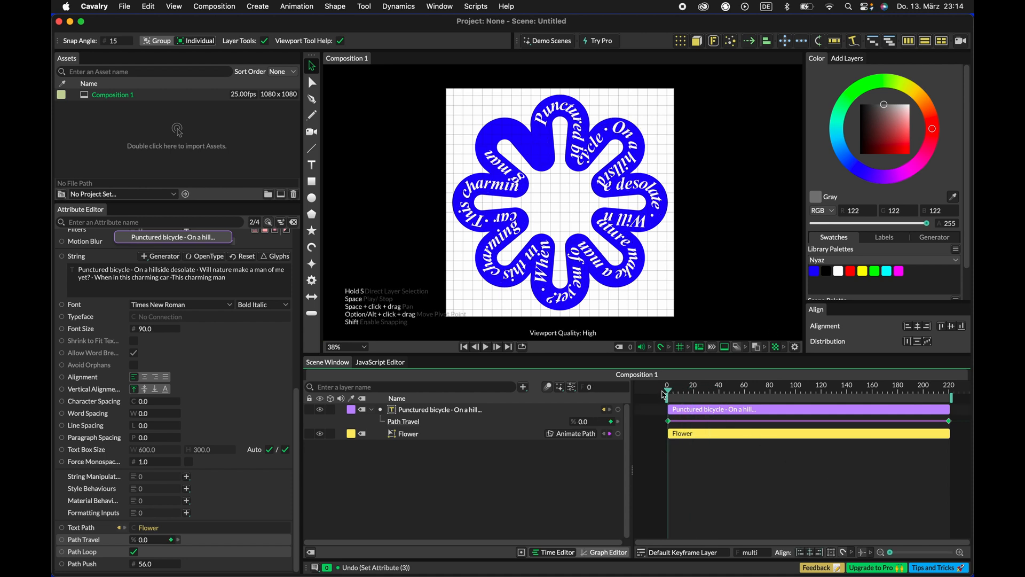
# Step: Change the Path Travel keyframes' Magic Easing to Spring In, Spring Out and play back the animation
pyautogui.rightClick(697, 422)
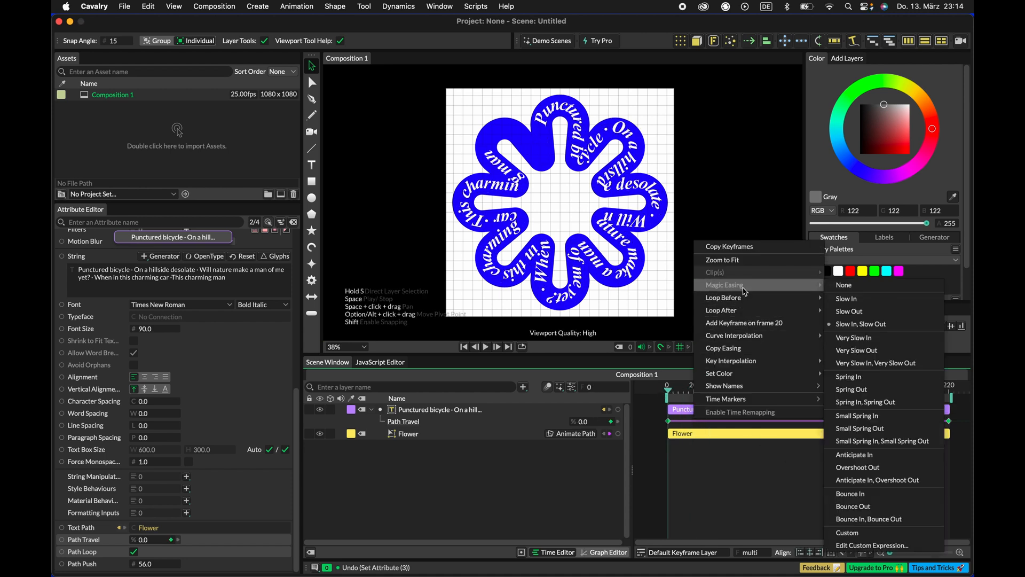
pyautogui.click(865, 403)
pyautogui.press('space')
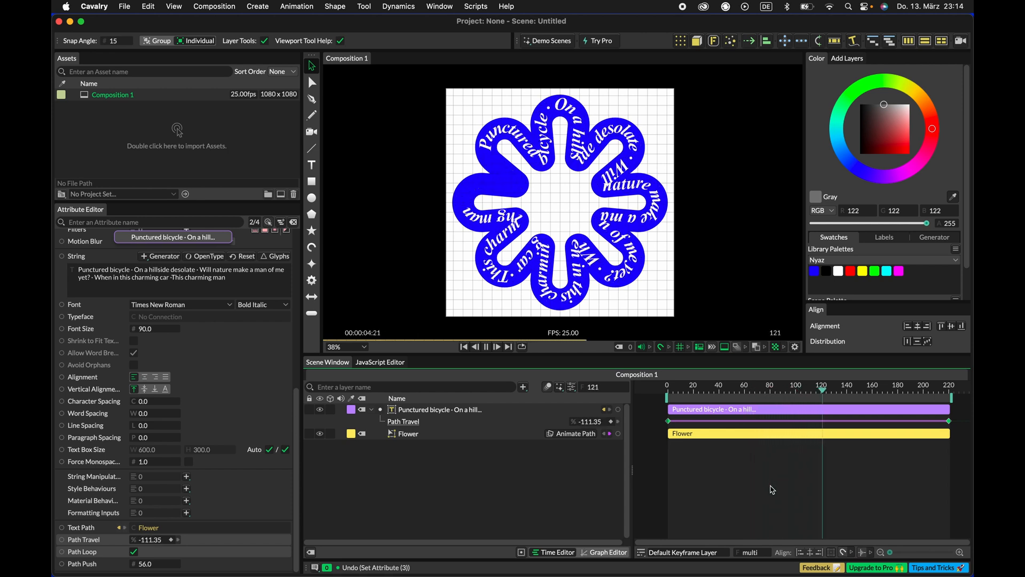
pyautogui.press('space')
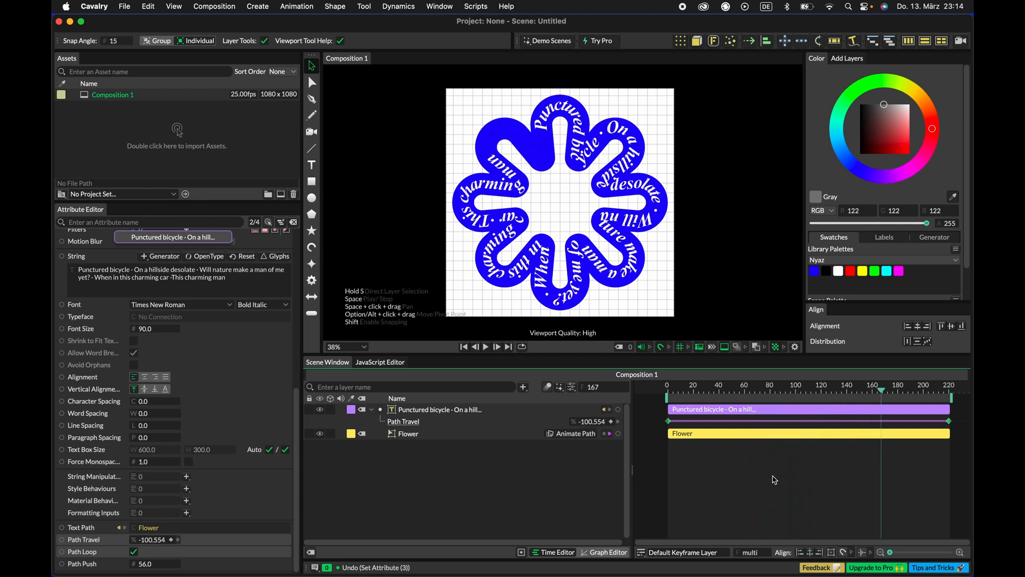
# Step: Set the Path Travel keyframes' Magic Easing back to Slow In, Slow Out and return to frame 0
pyautogui.rightClick(804, 423)
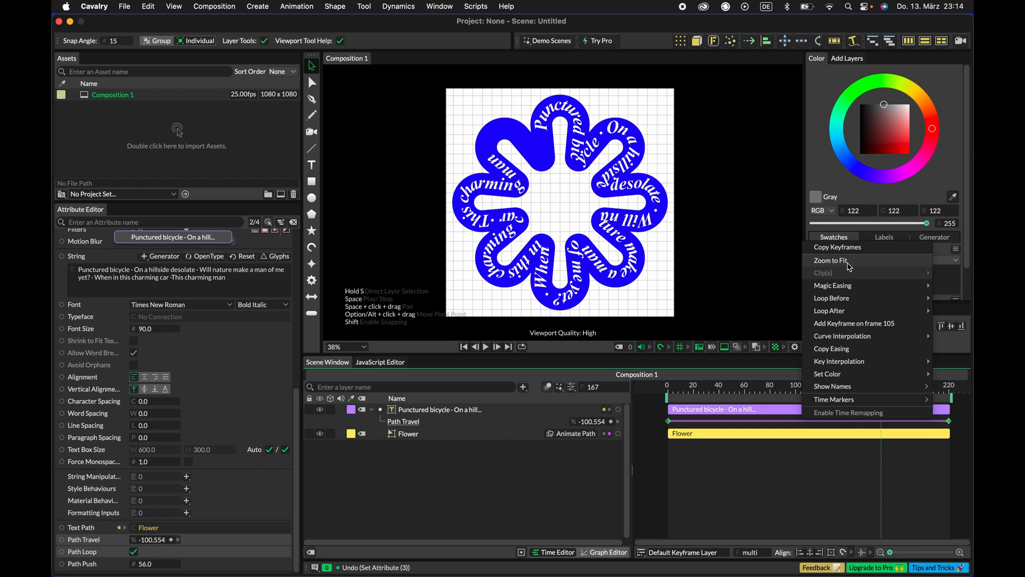
pyautogui.moveTo(849, 288)
pyautogui.click(764, 325)
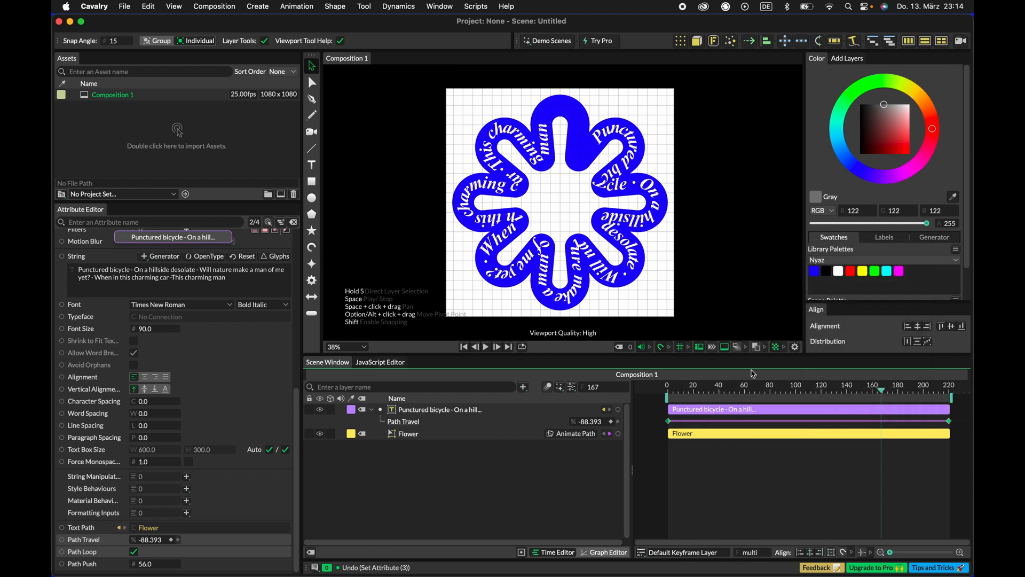
pyautogui.moveTo(882, 392); pyautogui.dragTo(662, 396)
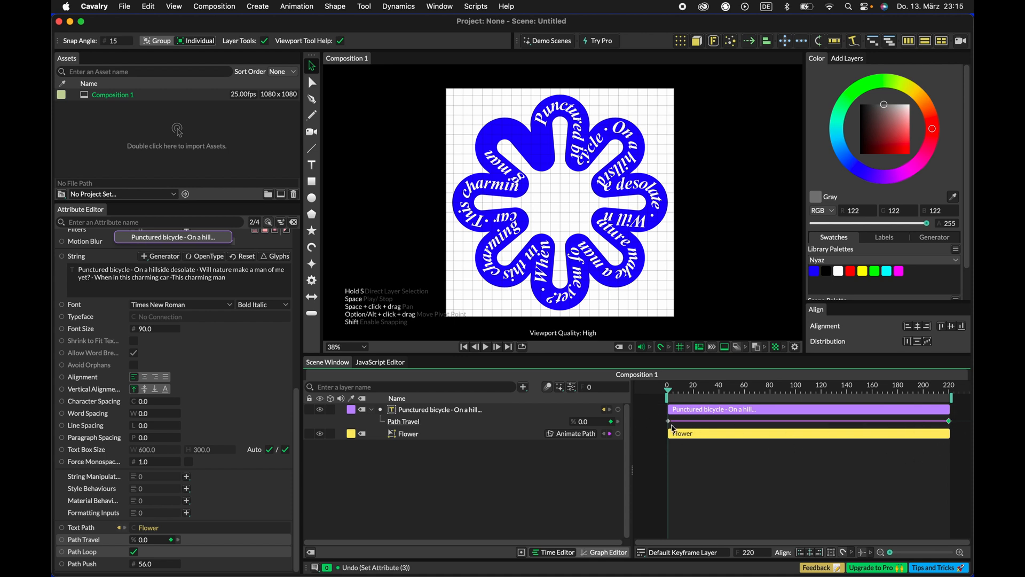
# Step: Examine the eased Path Travel curve and its keyframes in the Graph Editor, and return to the Time Editor
pyautogui.click(600, 556)
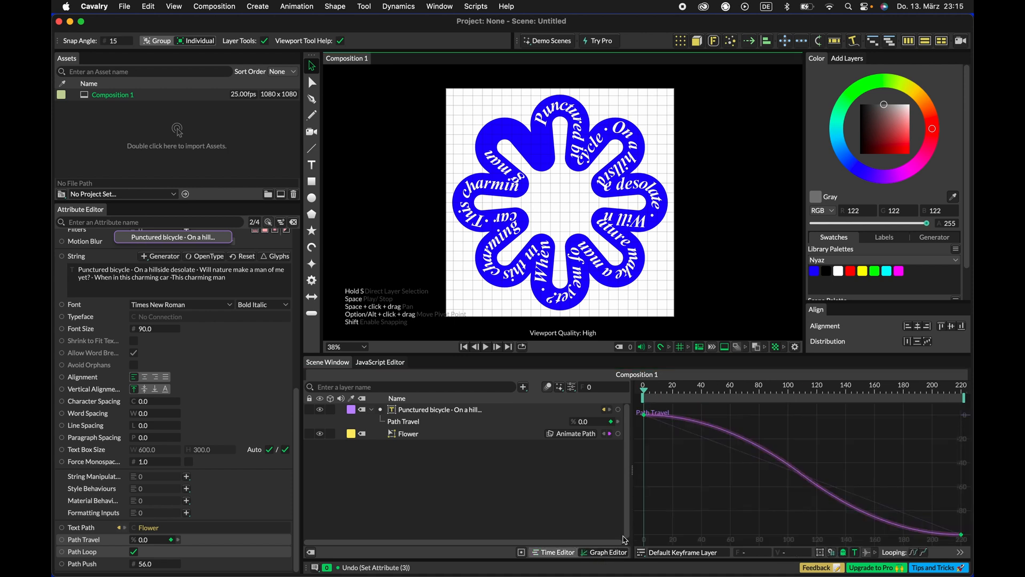
pyautogui.click(755, 489)
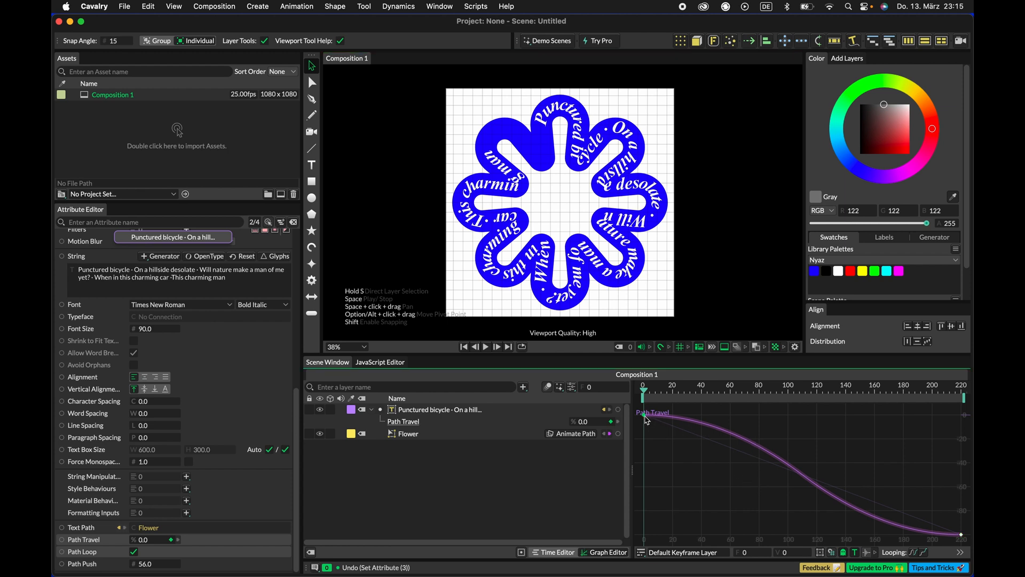
pyautogui.click(779, 462)
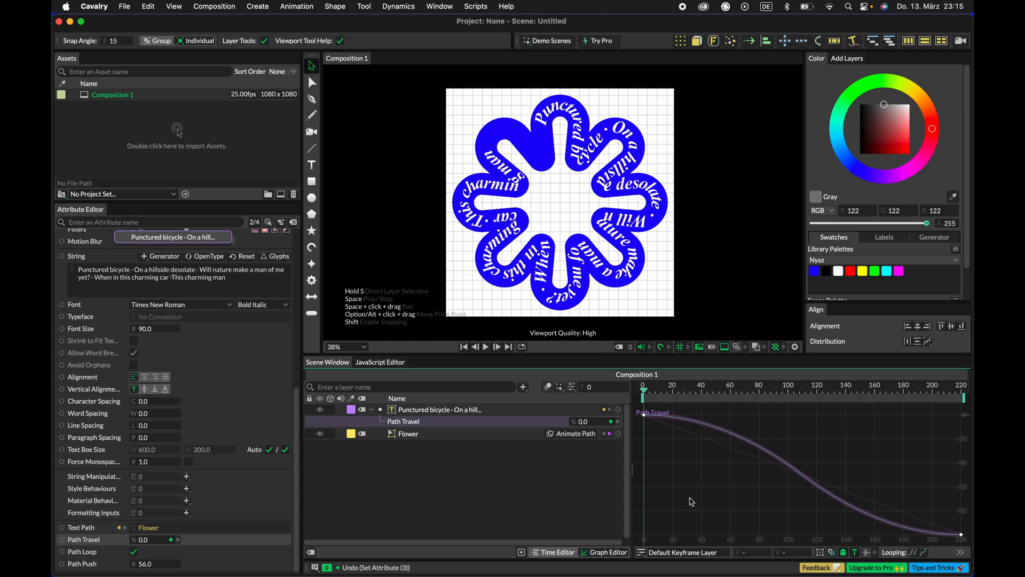
pyautogui.click(645, 417)
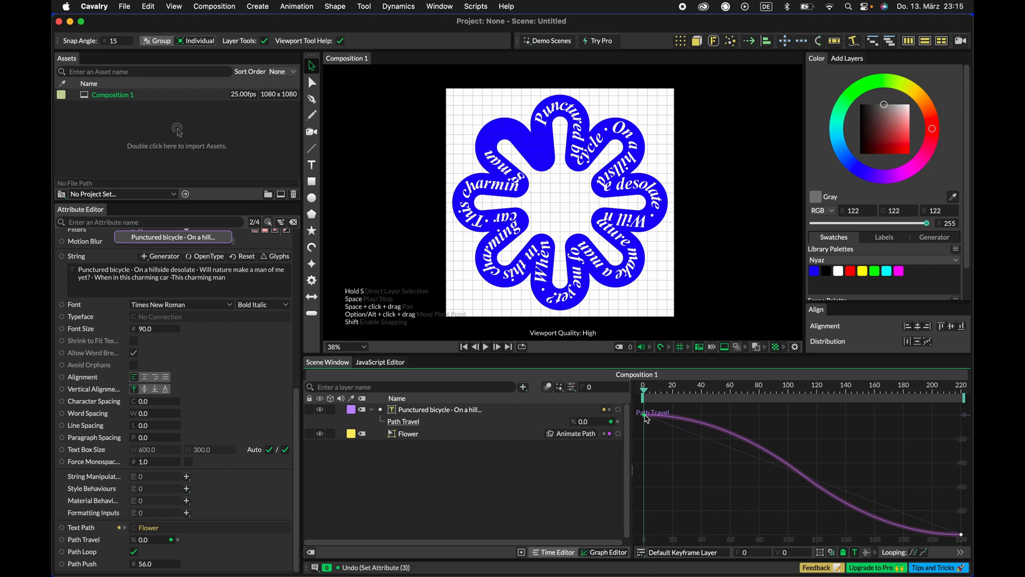
pyautogui.doubleClick(646, 418)
pyautogui.click(677, 424)
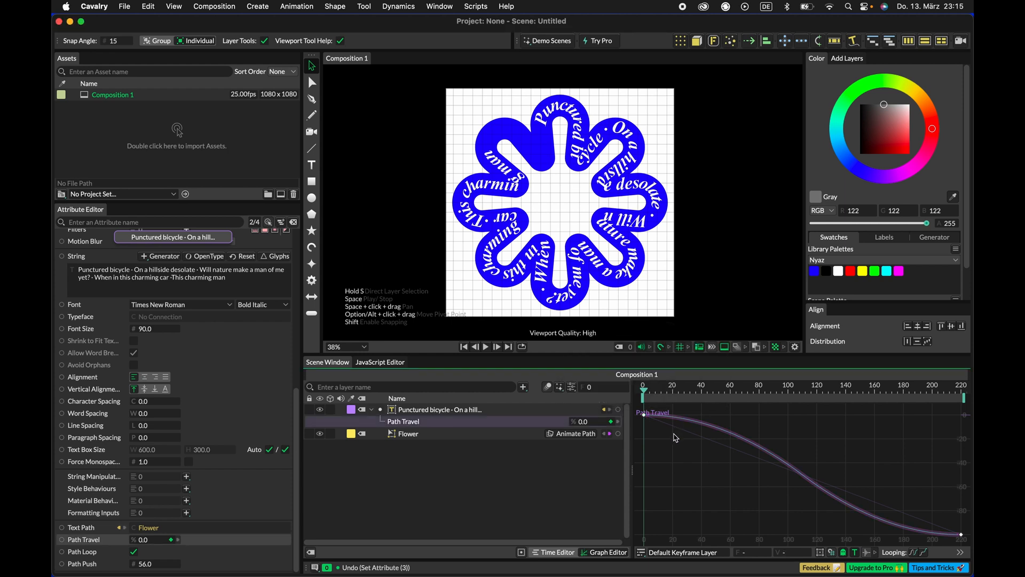
pyautogui.click(610, 552)
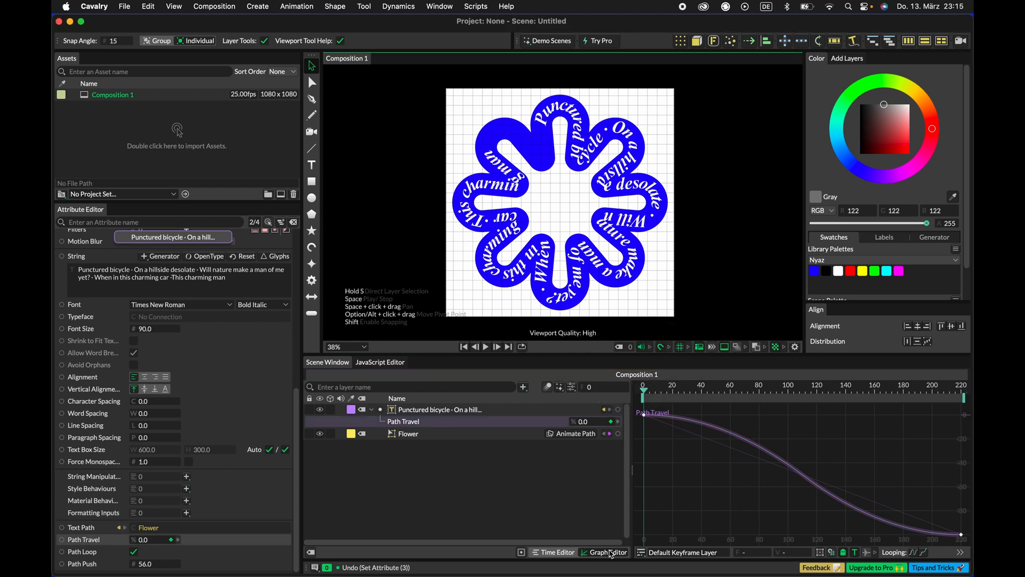
pyautogui.click(558, 552)
pyautogui.click(681, 499)
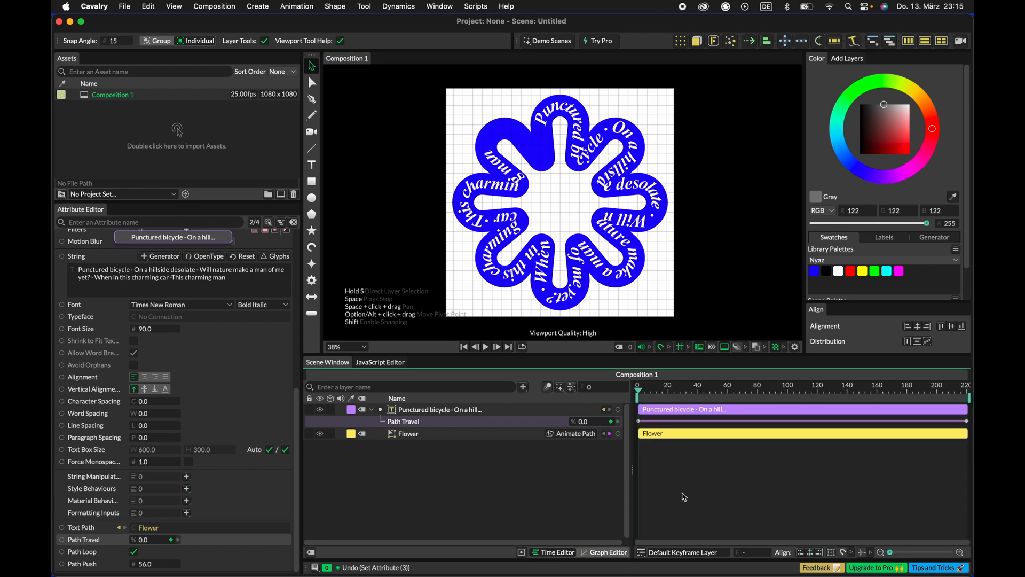
# Step: Select both Path Travel keyframes on the timeline and set their Magic Easing to None
pyautogui.scroll(-3, 767, 519)
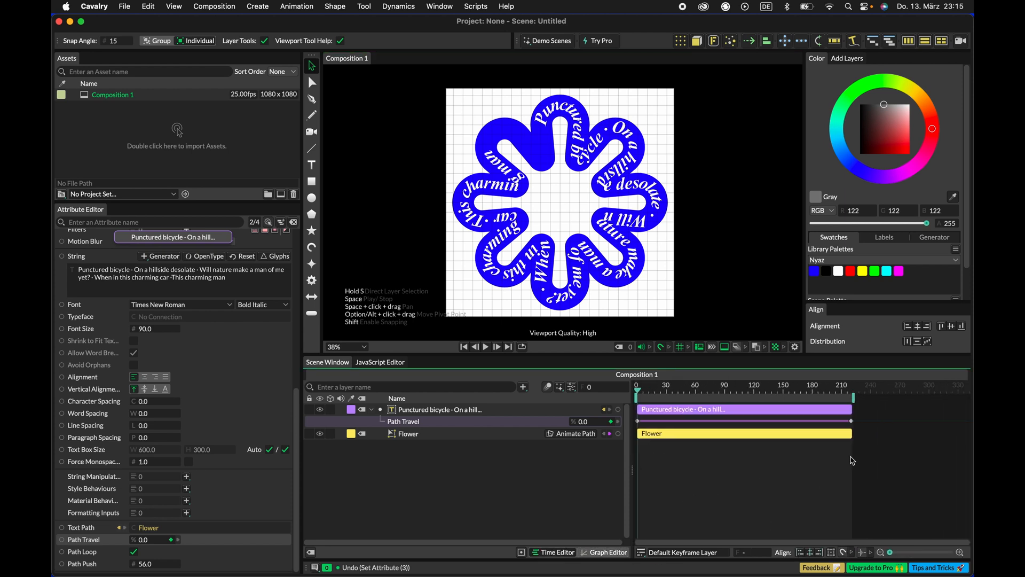
pyautogui.moveTo(864, 419); pyautogui.dragTo(631, 447)
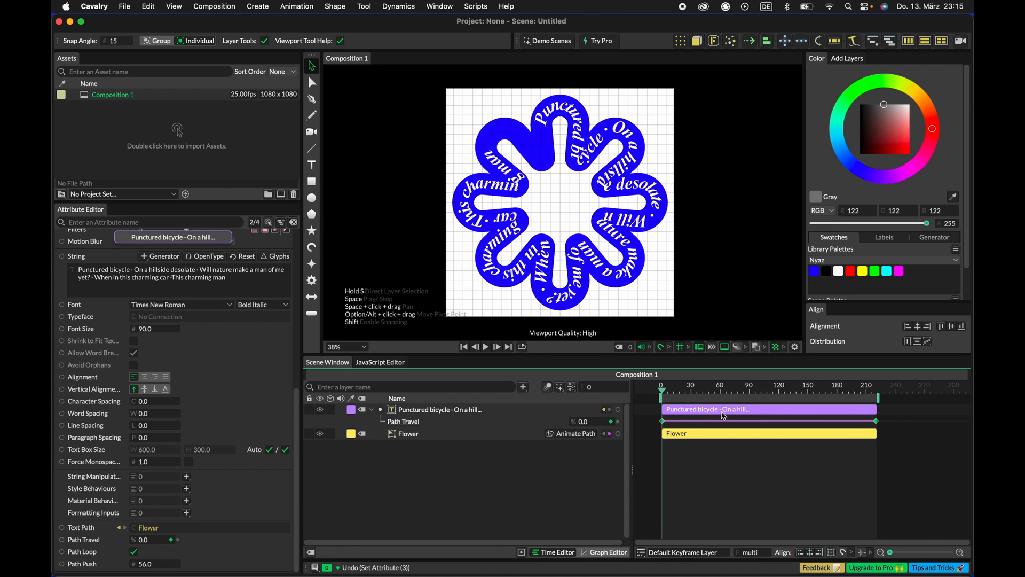
pyautogui.rightClick(714, 423)
pyautogui.moveTo(774, 288)
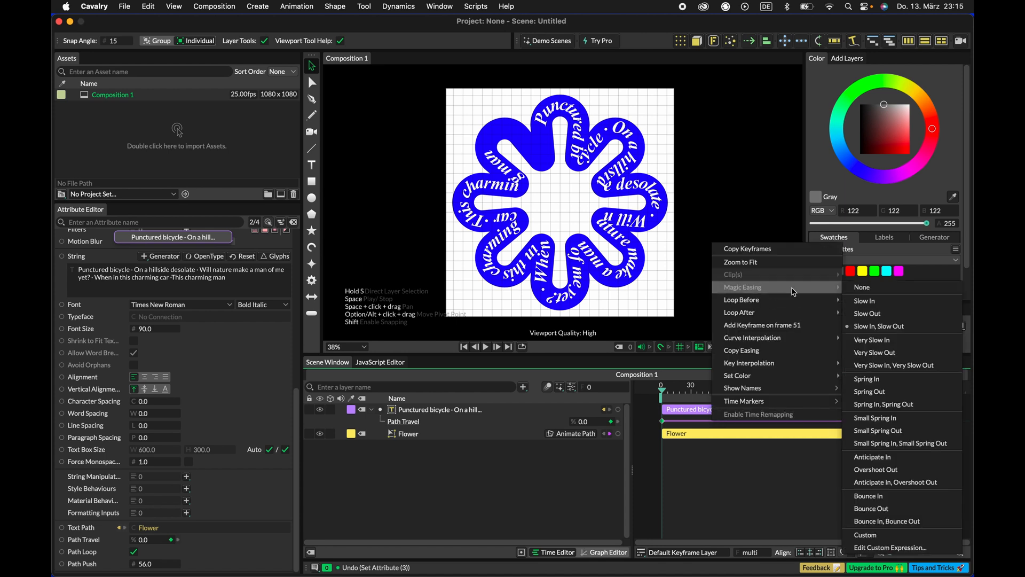
pyautogui.click(876, 293)
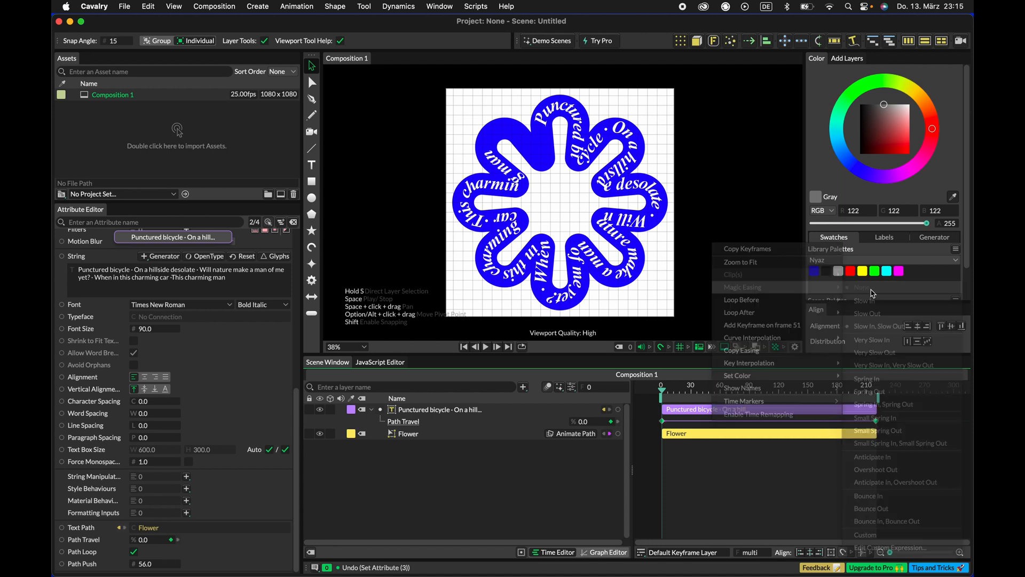
# Step: Add easing handles to the Path Travel curve's keyframes in the Graph Editor, and undo the accidental shift of the end keyframe
pyautogui.click(605, 552)
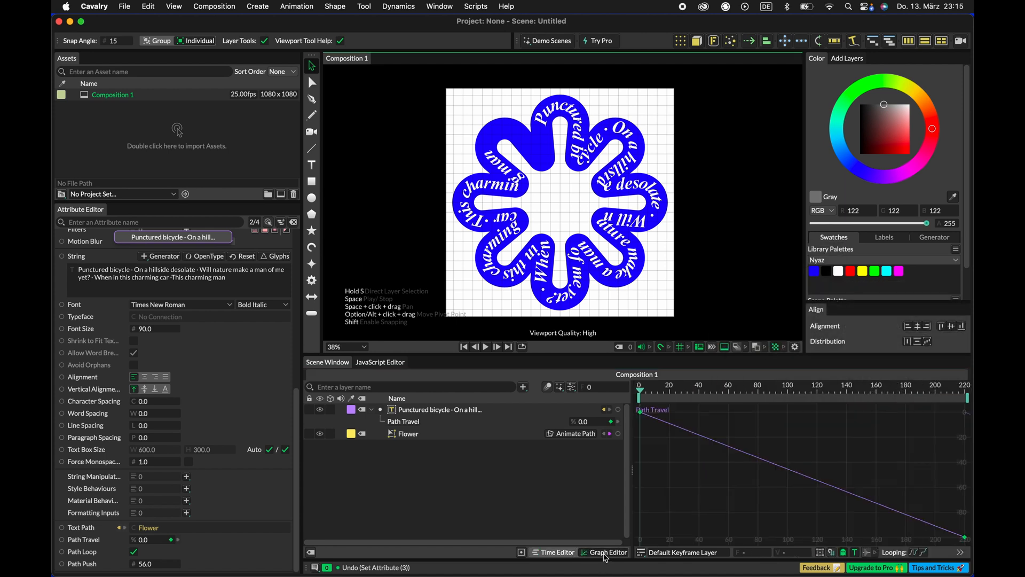
pyautogui.click(642, 412)
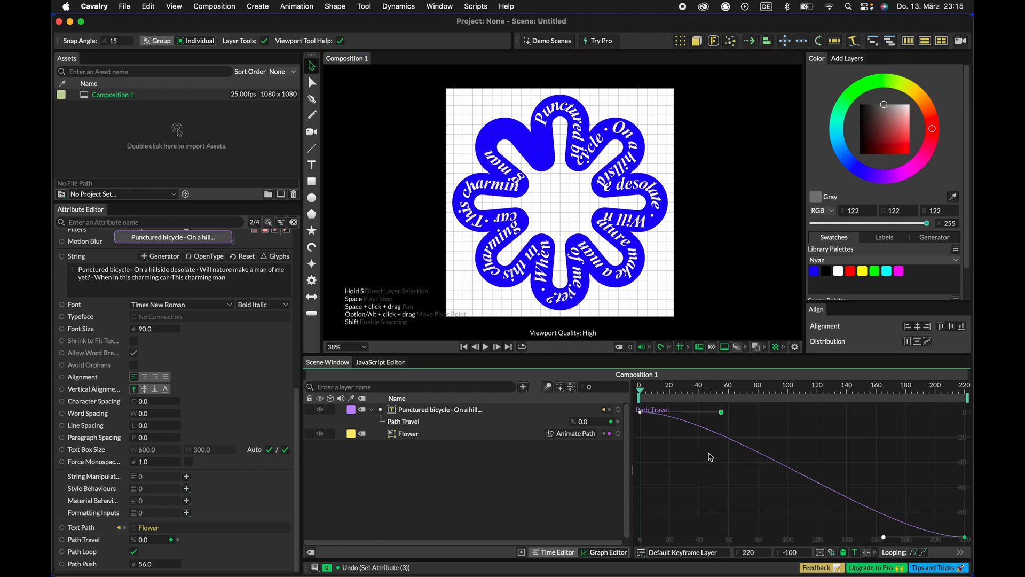
pyautogui.moveTo(725, 415)
pyautogui.mouseDown()
pyautogui.moveTo(751, 414)
pyautogui.moveTo(720, 418)
pyautogui.mouseUp()
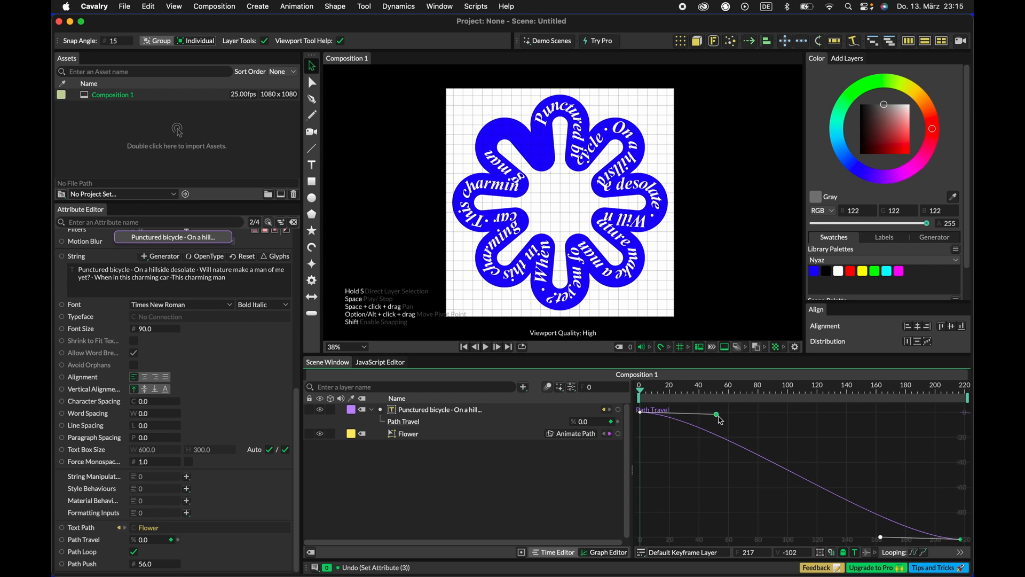
pyautogui.press('super+z')
pyautogui.click(804, 433)
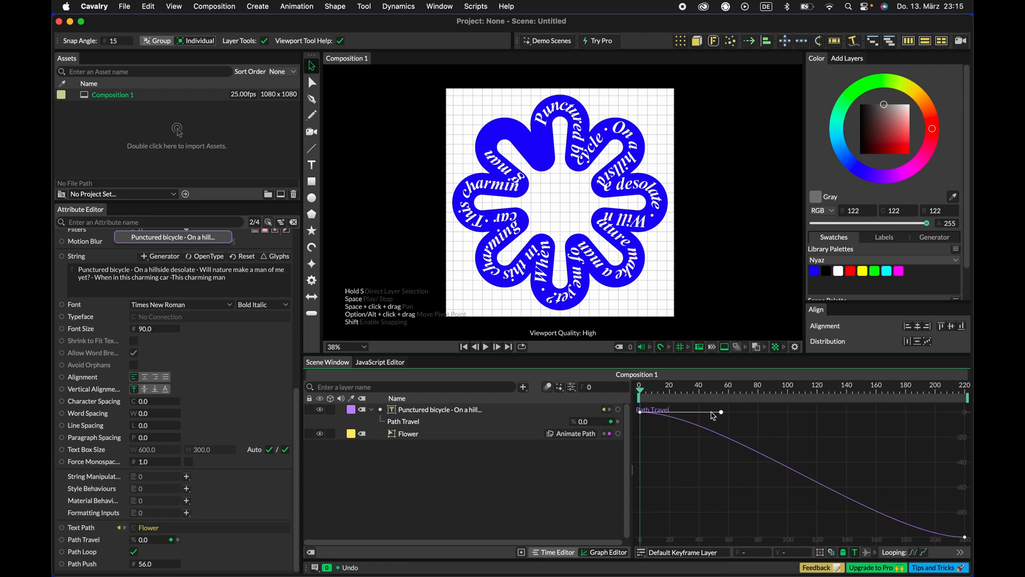
# Step: Test different handle shapes on the Path Travel curve during playback, finishing with short, nearly horizontal handles for a gentle ease-in and ease-out
pyautogui.moveTo(723, 416); pyautogui.dragTo(918, 450)
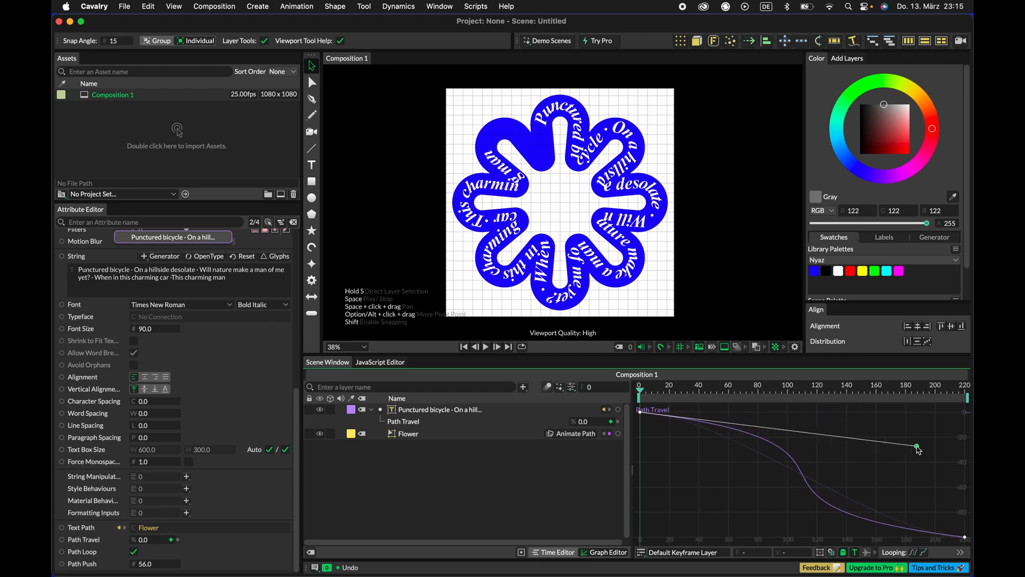
pyautogui.press('space')
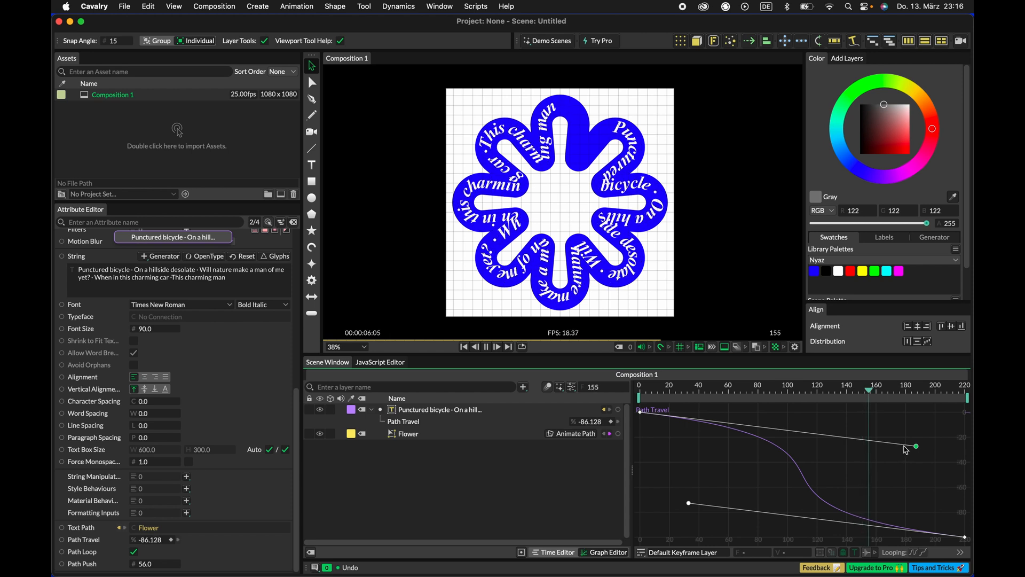
pyautogui.moveTo(916, 445); pyautogui.dragTo(741, 409)
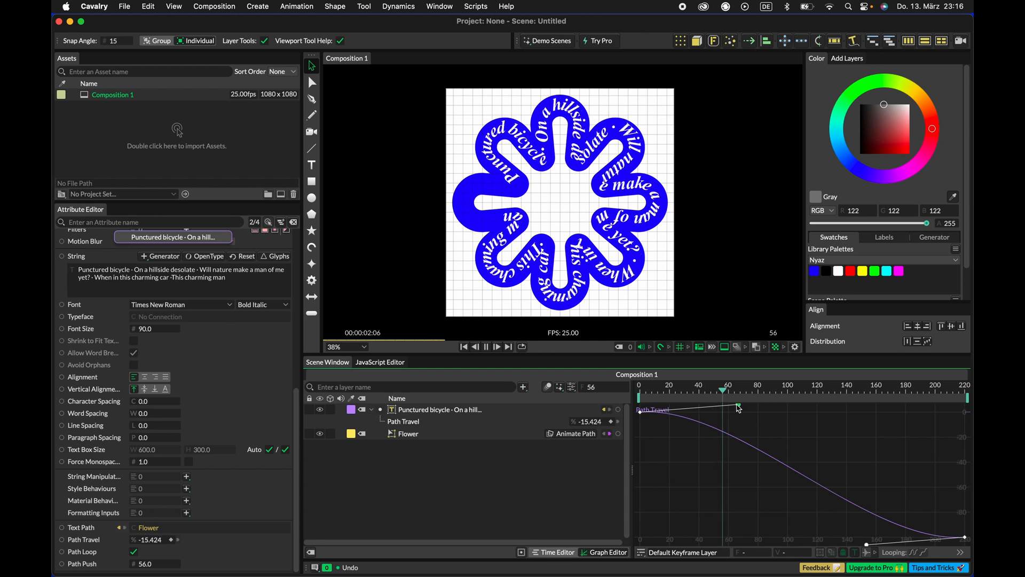
pyautogui.moveTo(739, 408); pyautogui.dragTo(711, 496)
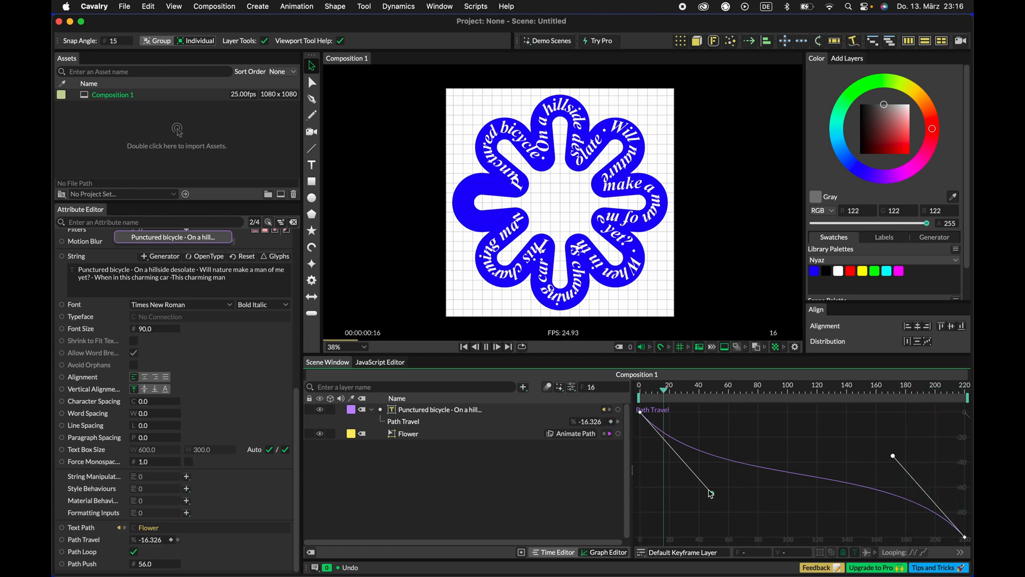
pyautogui.moveTo(711, 493); pyautogui.dragTo(672, 447)
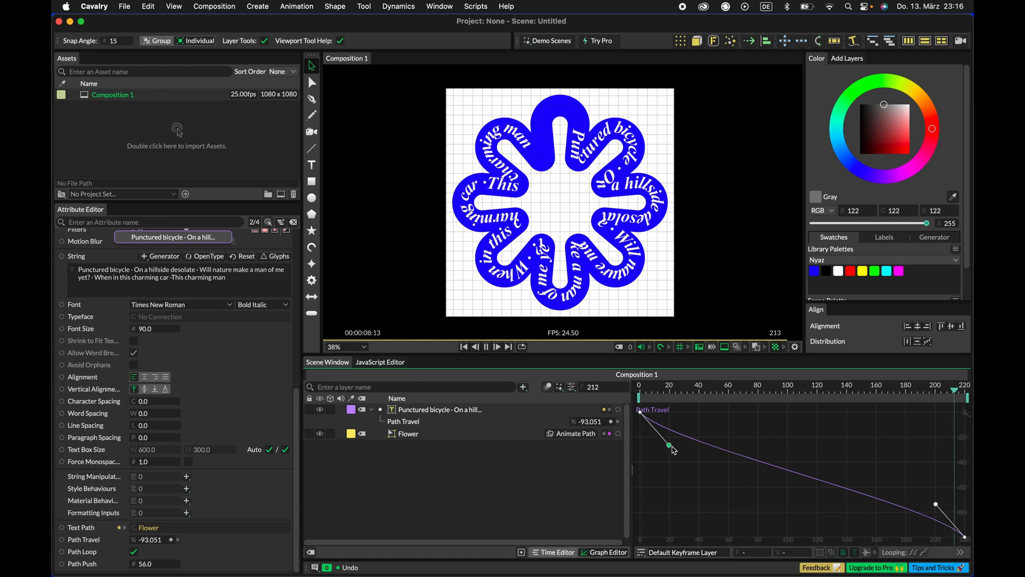
pyautogui.moveTo(670, 448); pyautogui.dragTo(708, 418)
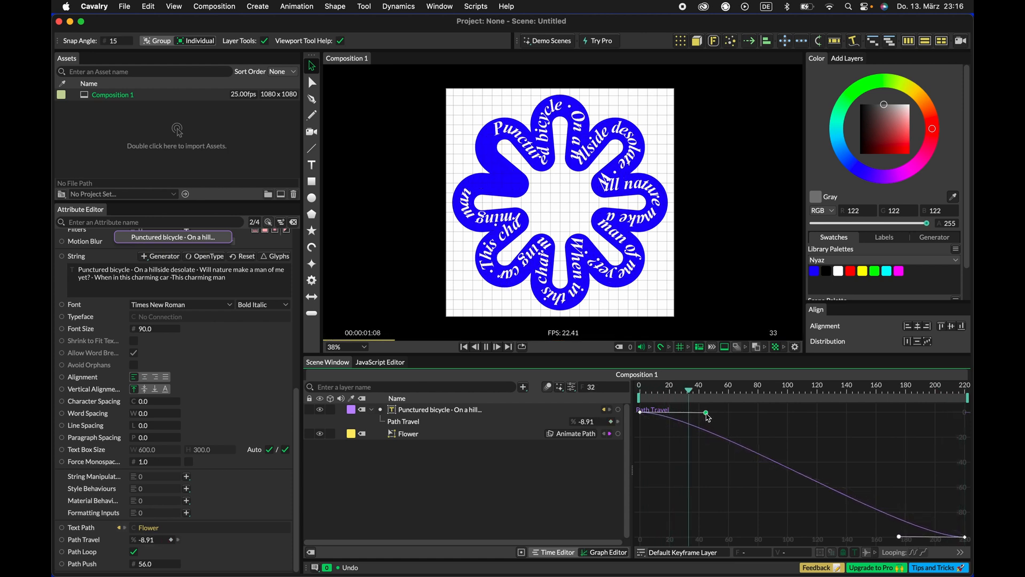
# Step: Return to the Time Editor and set the Magic Easing of both Path Travel keyframes to Slow In, Slow Out
pyautogui.click(570, 552)
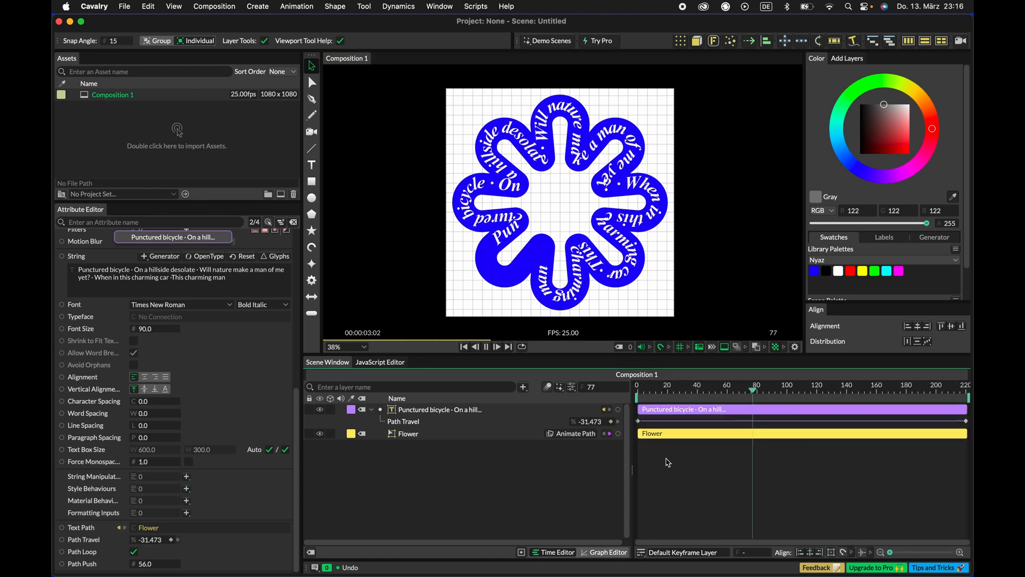
pyautogui.scroll(-3, 785, 475)
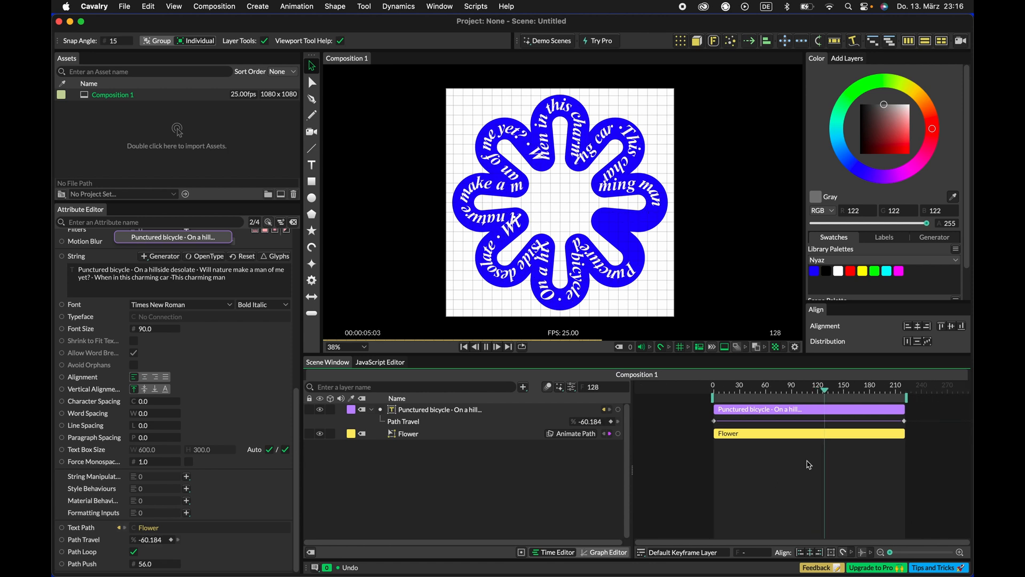
pyautogui.moveTo(922, 416); pyautogui.dragTo(696, 435)
pyautogui.rightClick(720, 423)
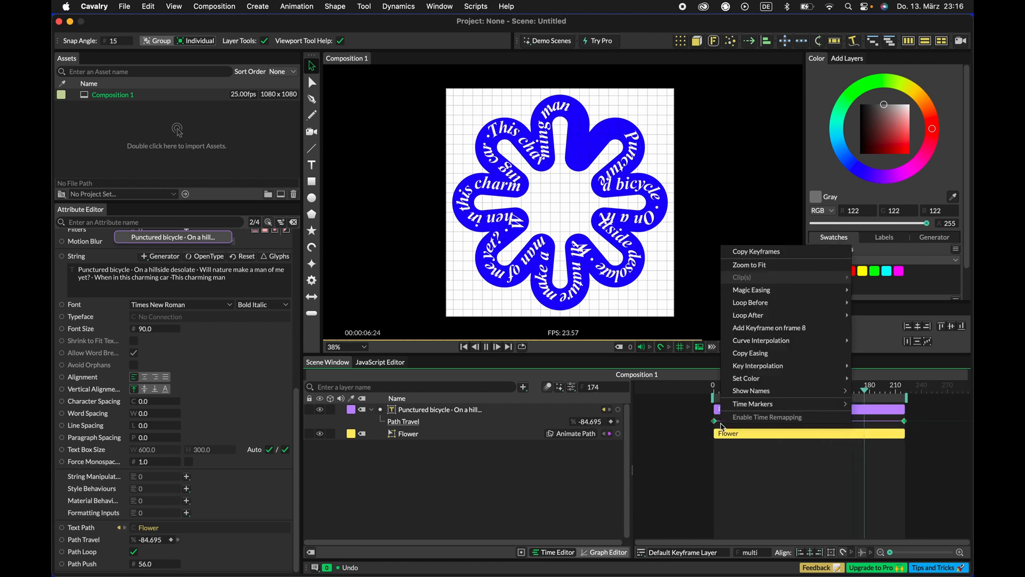
pyautogui.moveTo(758, 290)
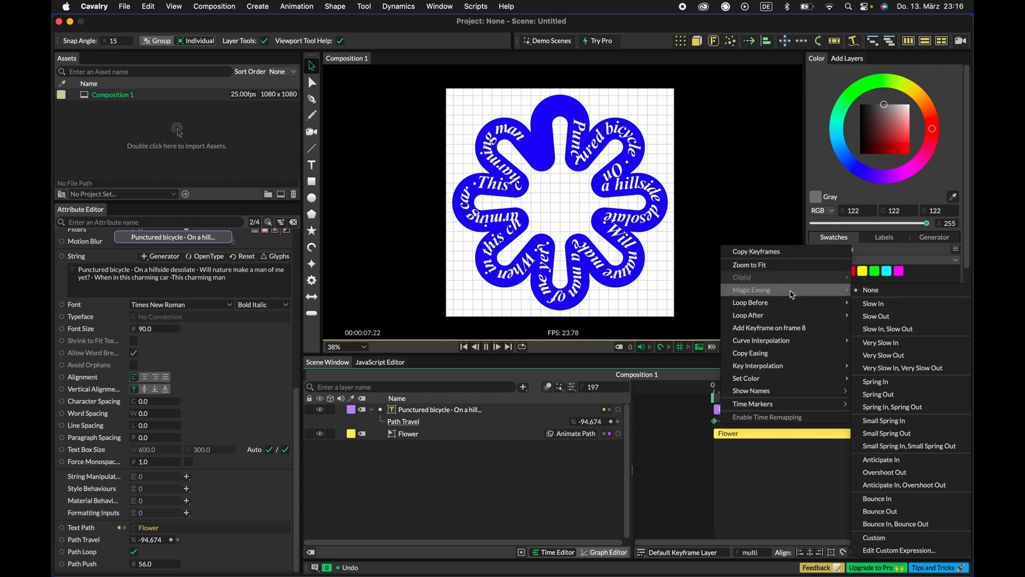
pyautogui.click(880, 327)
pyautogui.click(795, 491)
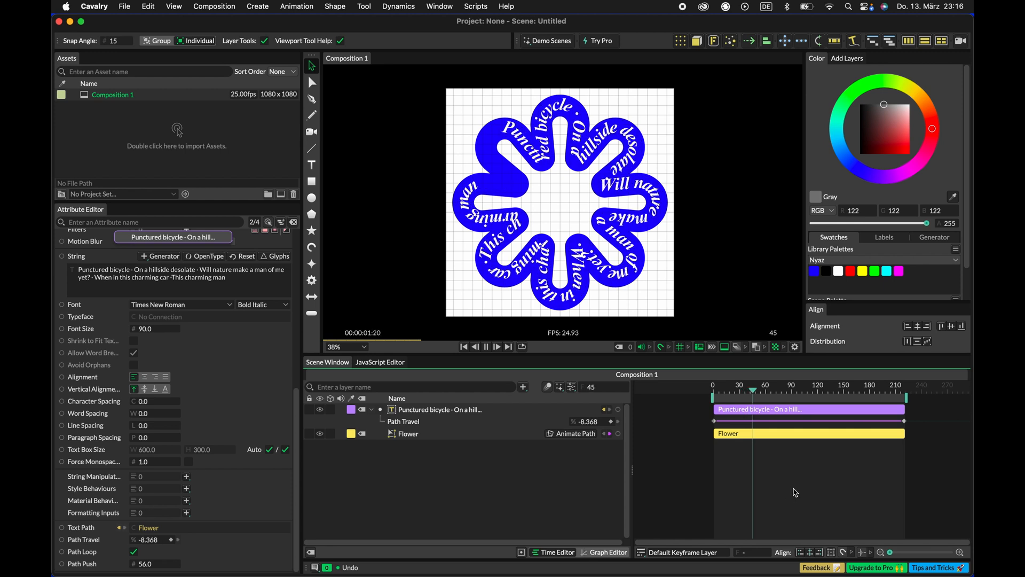
# Step: Zoom the timeline to fit the full length of the composition
pyautogui.rightClick(728, 478)
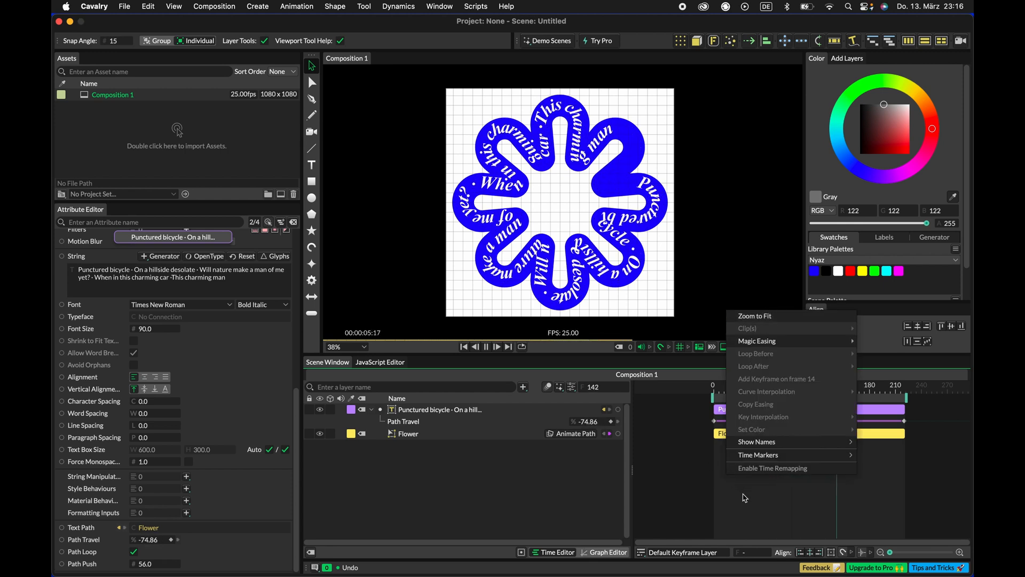
pyautogui.click(766, 316)
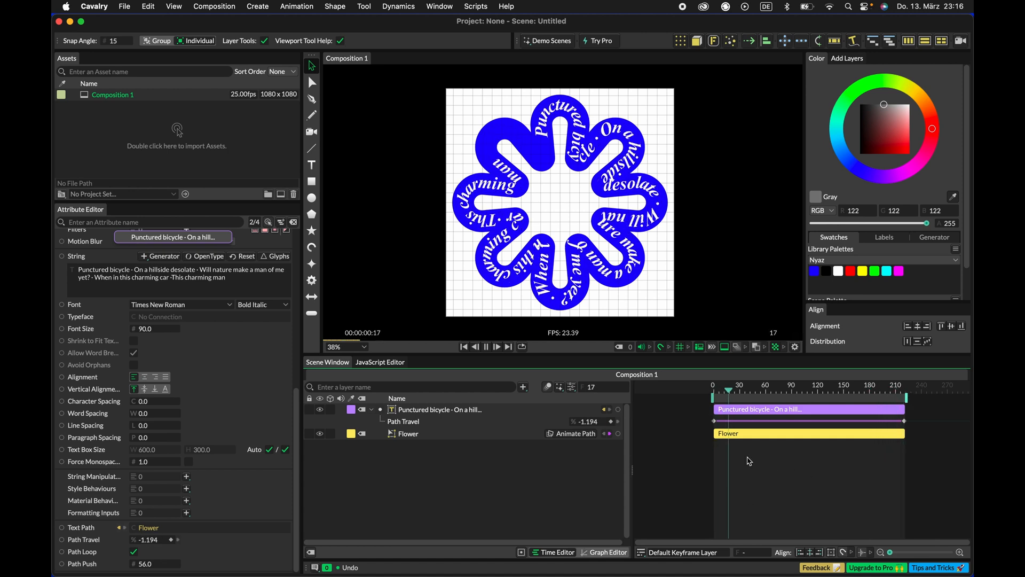
pyautogui.rightClick(842, 472)
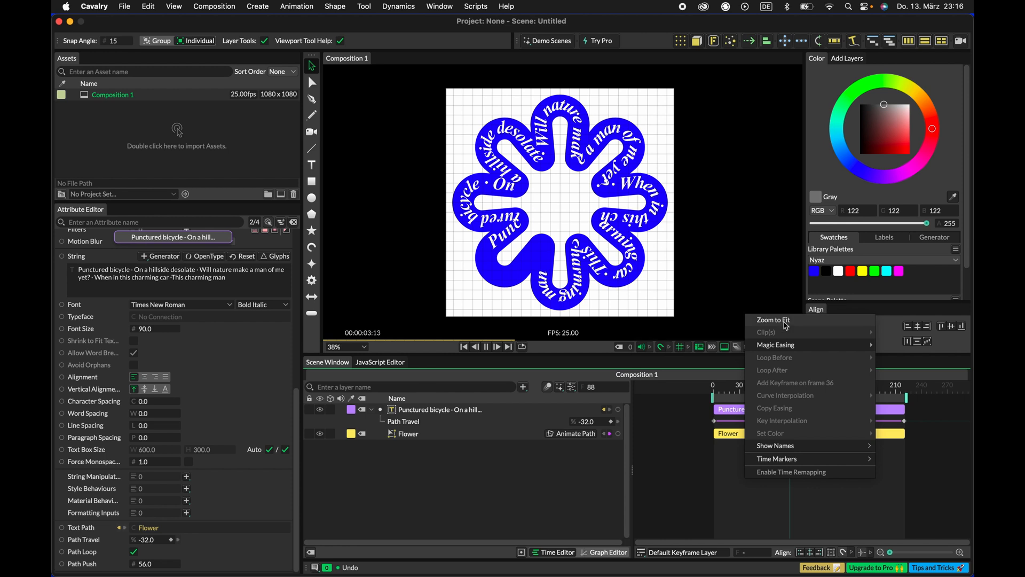
pyautogui.click(817, 319)
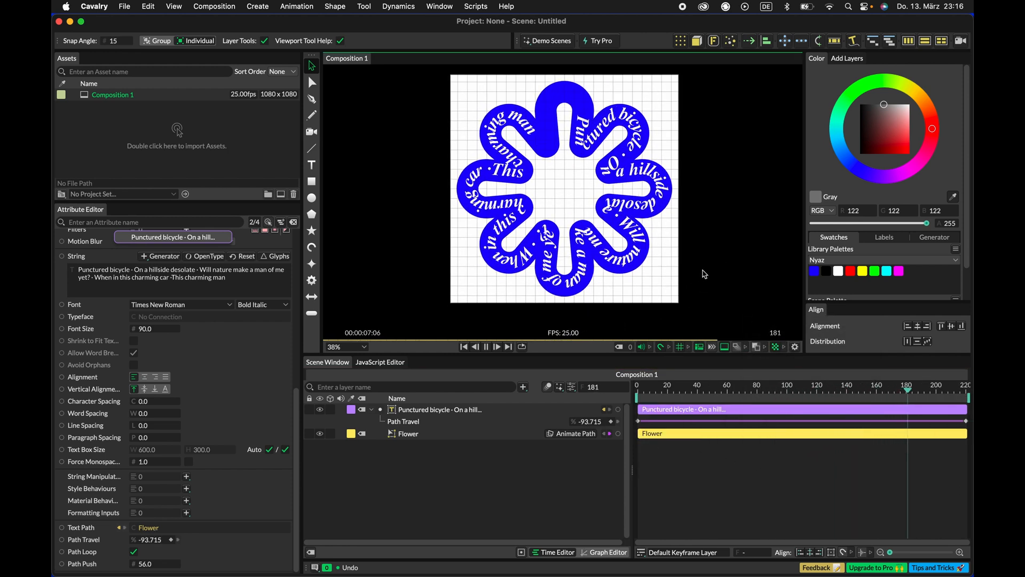
# Step: Fit the composition in the viewport, and stop playback with the playhead returned to frame 0
pyautogui.moveTo(742, 256); pyautogui.dragTo(579, 160)
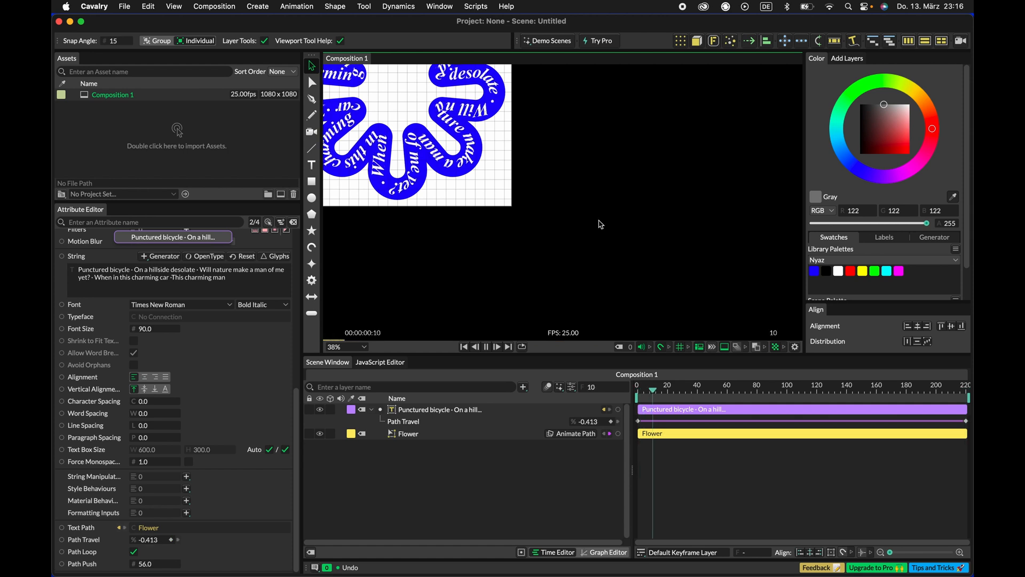
pyautogui.press('f')
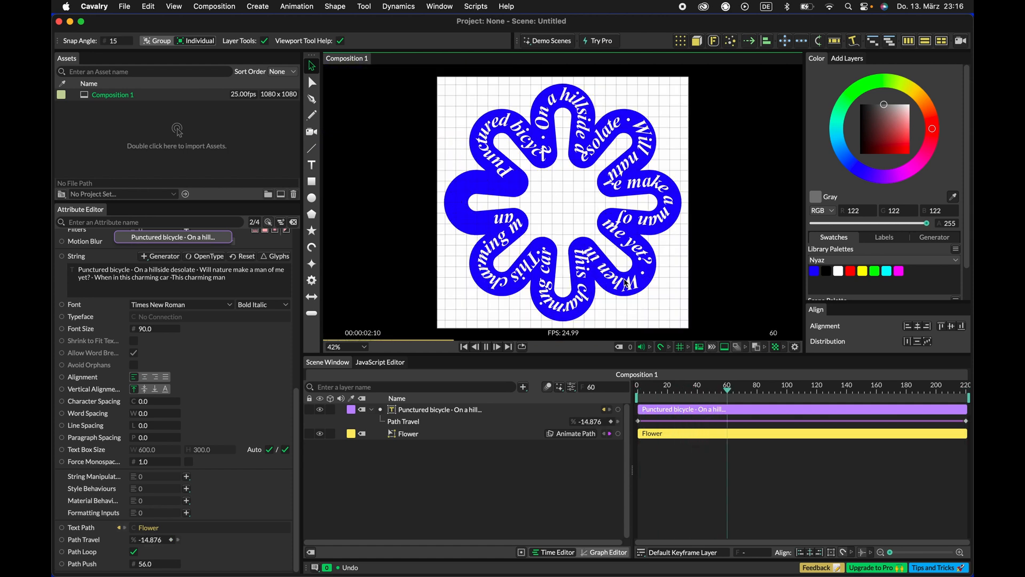
pyautogui.press('space')
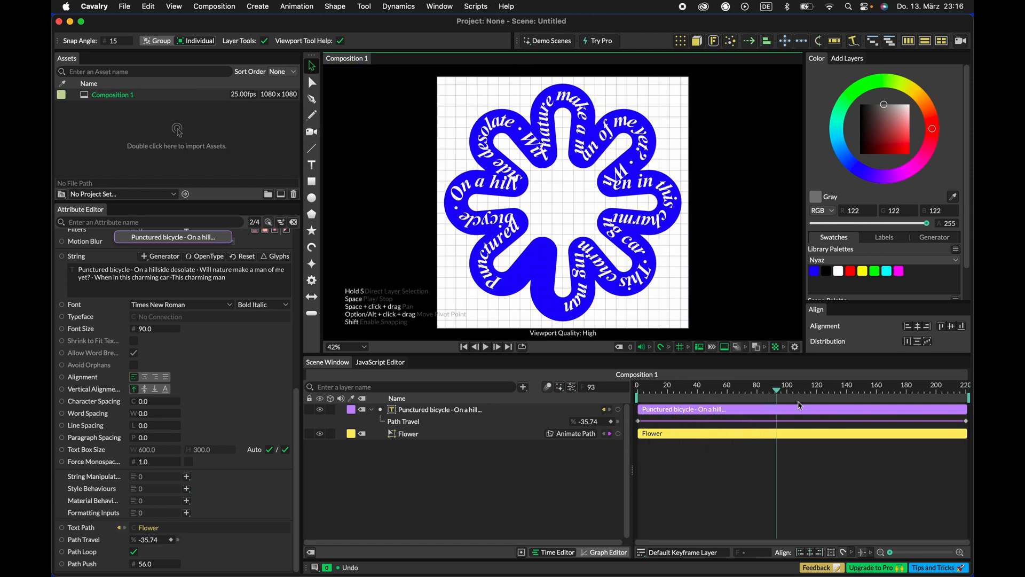
pyautogui.moveTo(776, 396); pyautogui.dragTo(635, 396)
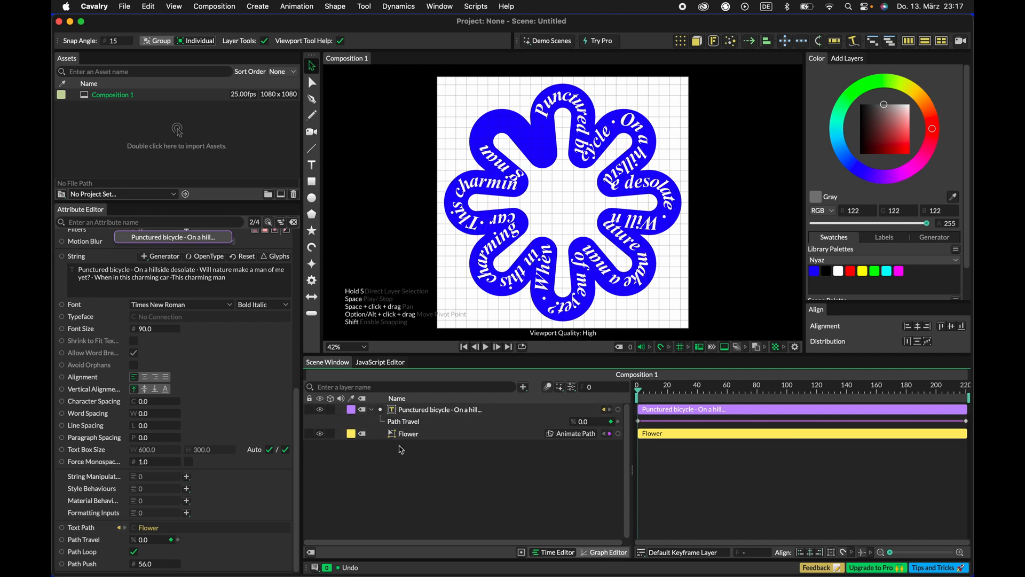
# Step: Collapse the lyrics text layer and group it together with the Flower shape layer
pyautogui.click(374, 413)
pyautogui.click(372, 410)
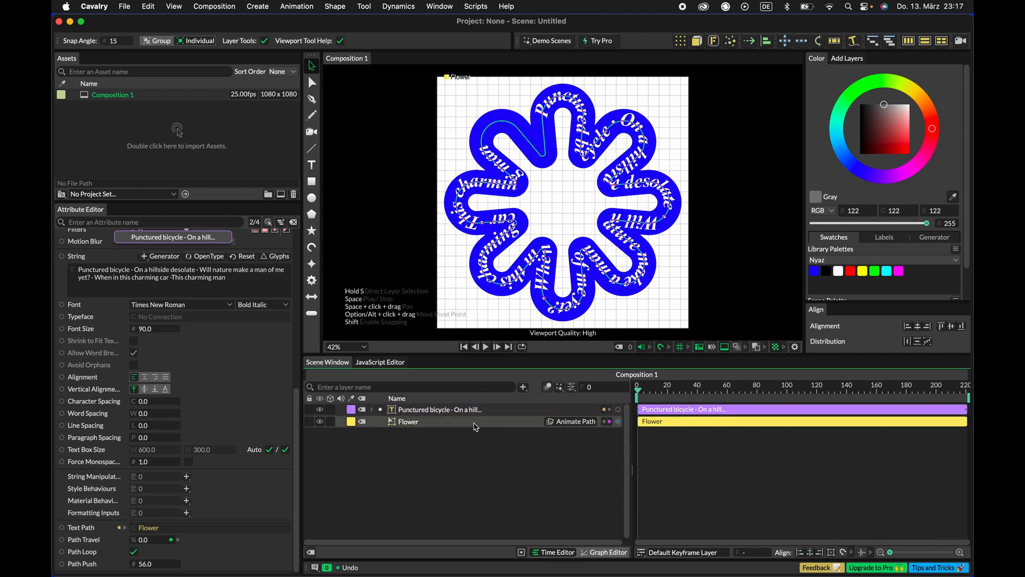
pyautogui.click(461, 469)
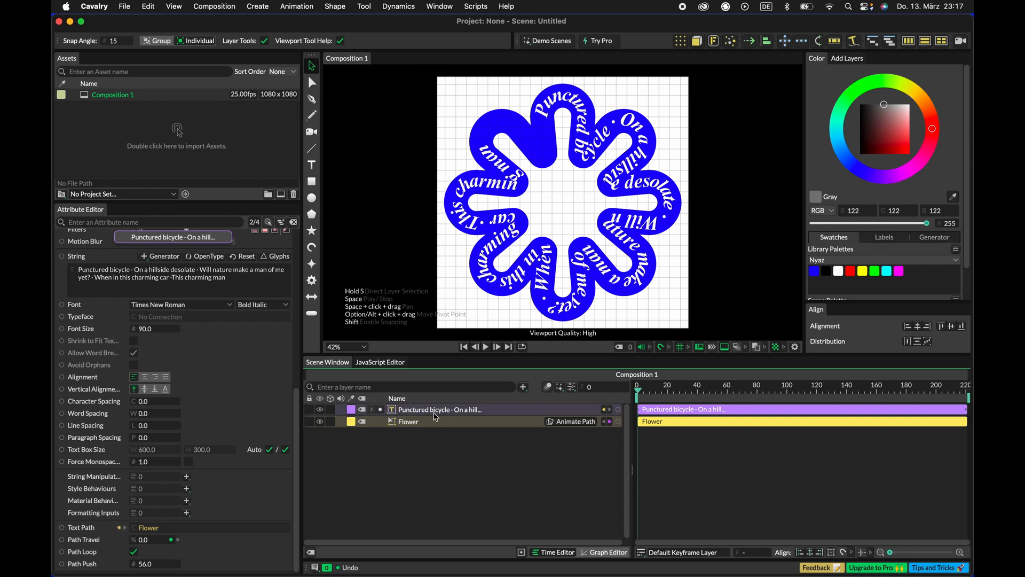
pyautogui.moveTo(448, 403); pyautogui.dragTo(448, 404)
pyautogui.moveTo(461, 482); pyautogui.dragTo(447, 415)
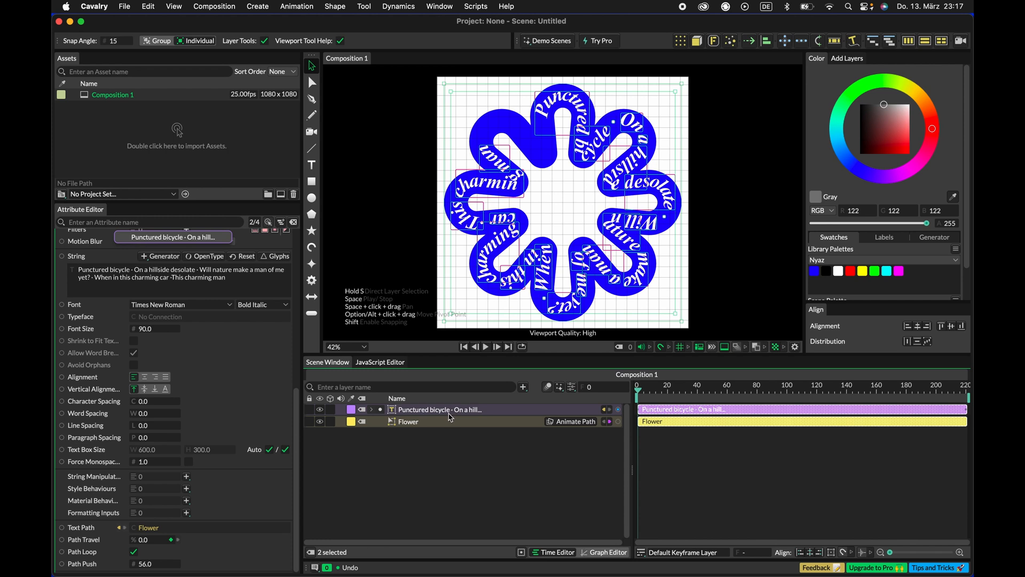
pyautogui.press('super+g')
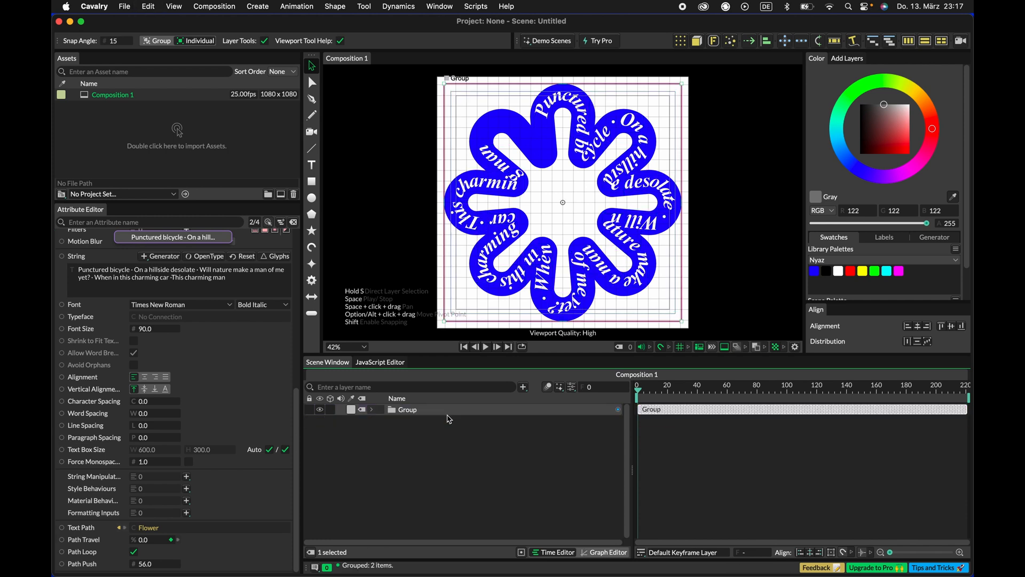
# Step: Rename the new group as Flower and deselect it
pyautogui.rightClick(412, 415)
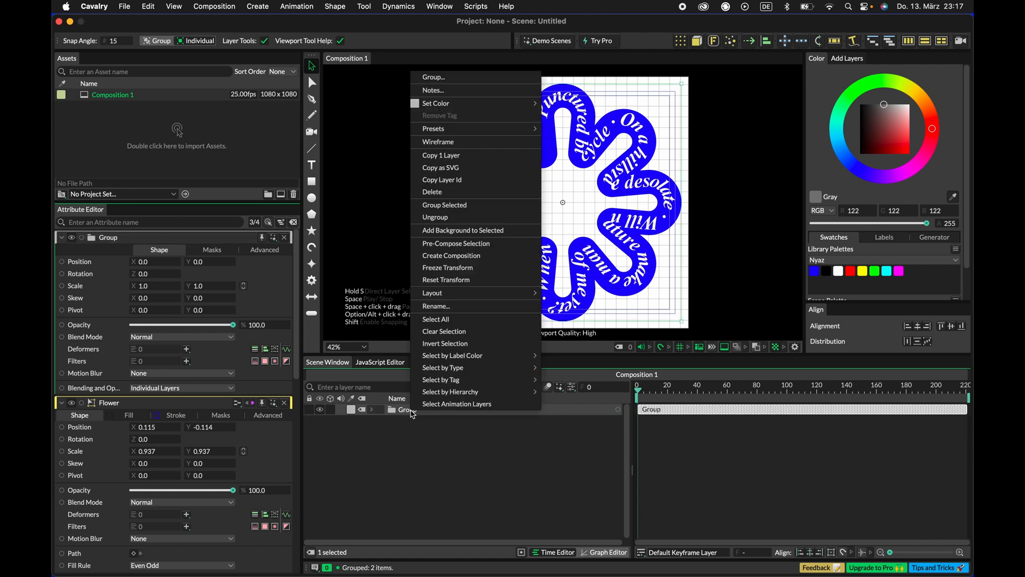
pyautogui.click(404, 424)
pyautogui.rightClick(405, 413)
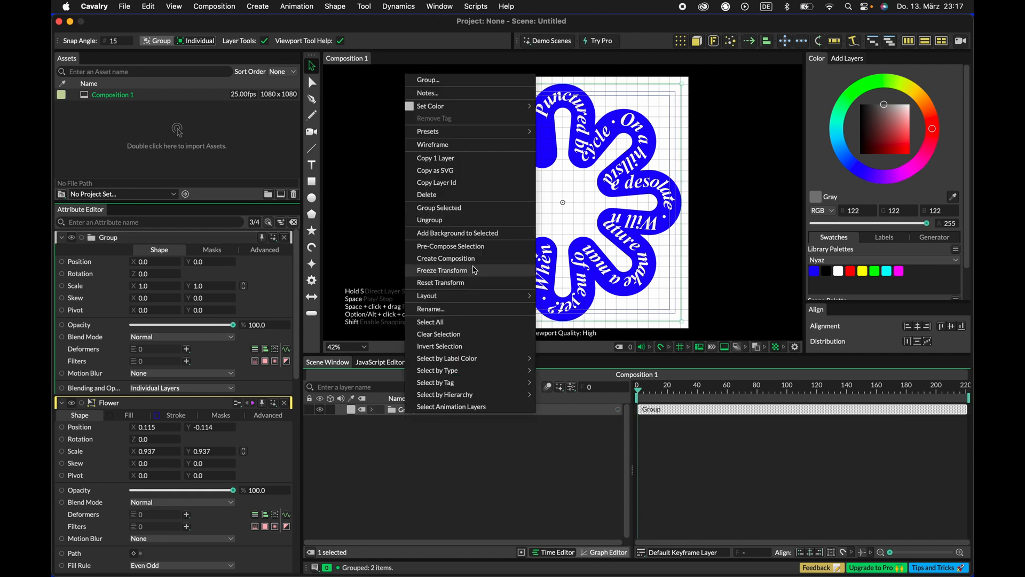
pyautogui.click(445, 309)
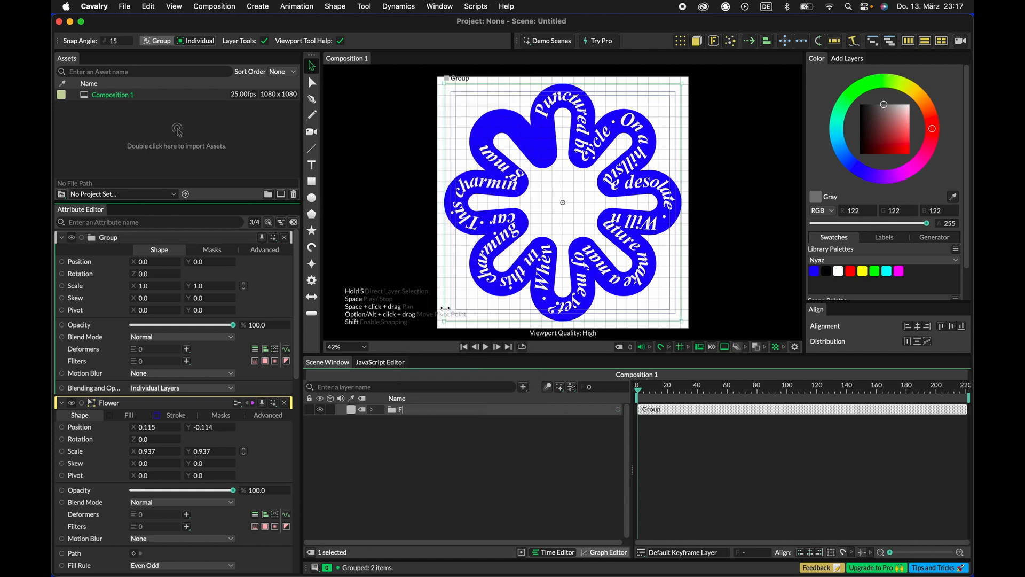
pyautogui.write('Flower')
pyautogui.press('Return')
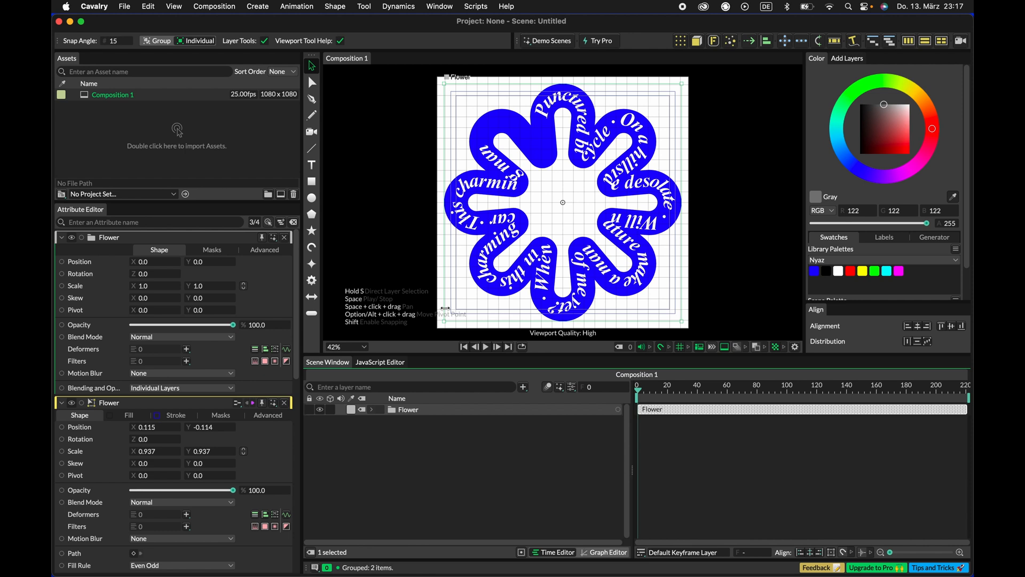
pyautogui.click(407, 466)
# Step: Remove the lyrics layer from the Attribute Editor, and clear the remaining layer settings from it
pyautogui.scroll(-10, 134, 354)
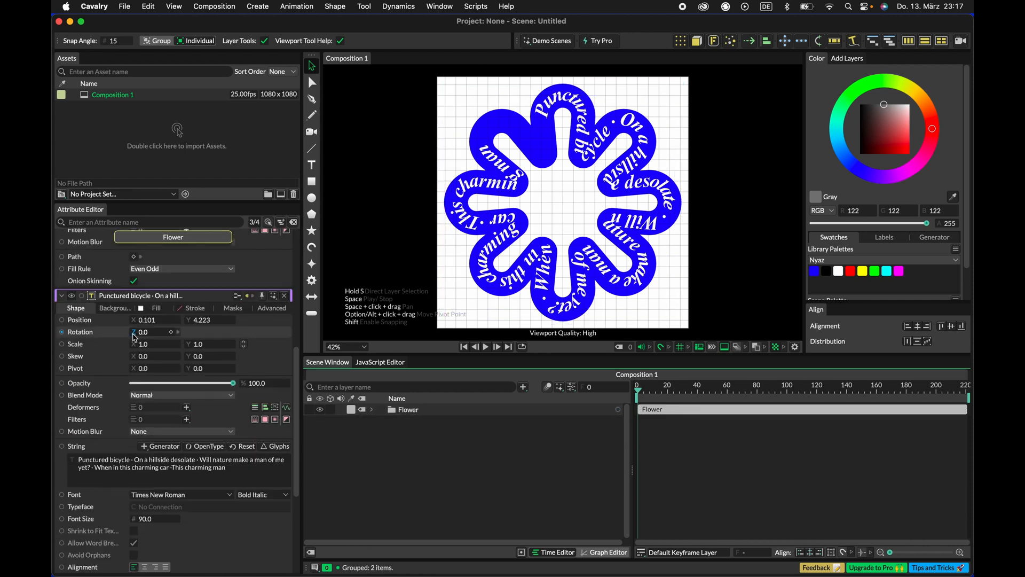
pyautogui.scroll(-3, 133, 354)
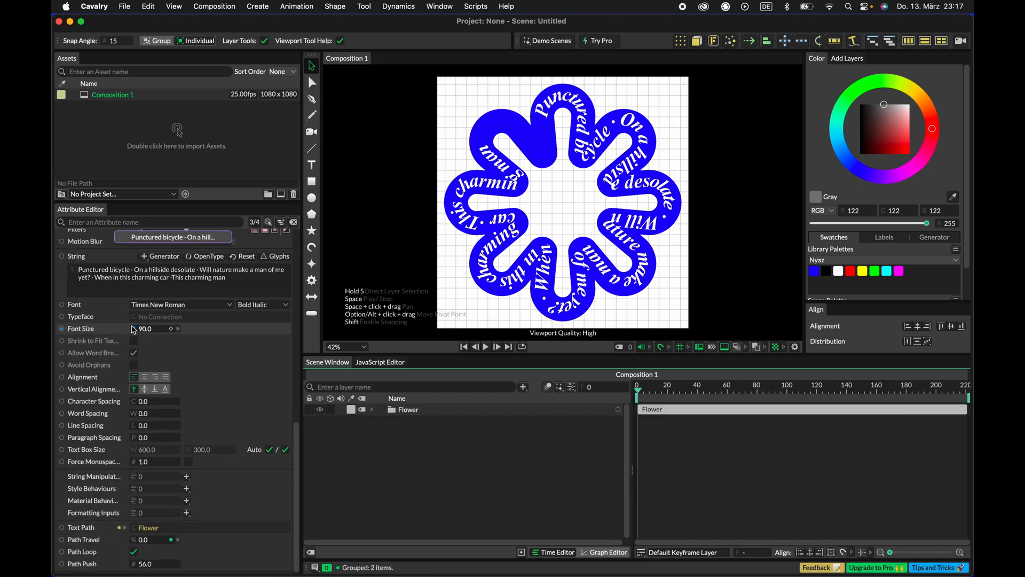
pyautogui.scroll(5, 181, 314)
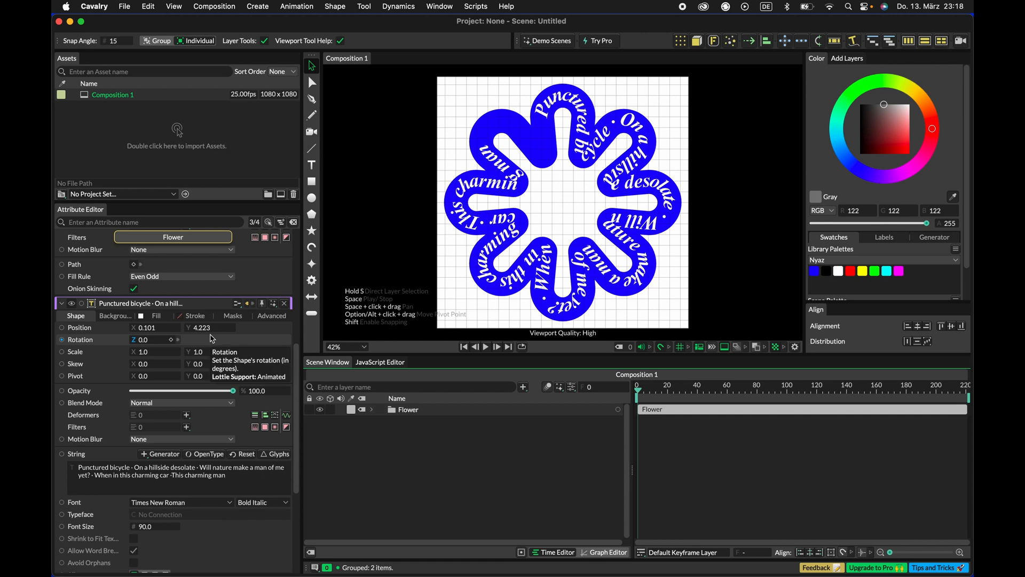
pyautogui.scroll(-2, 238, 340)
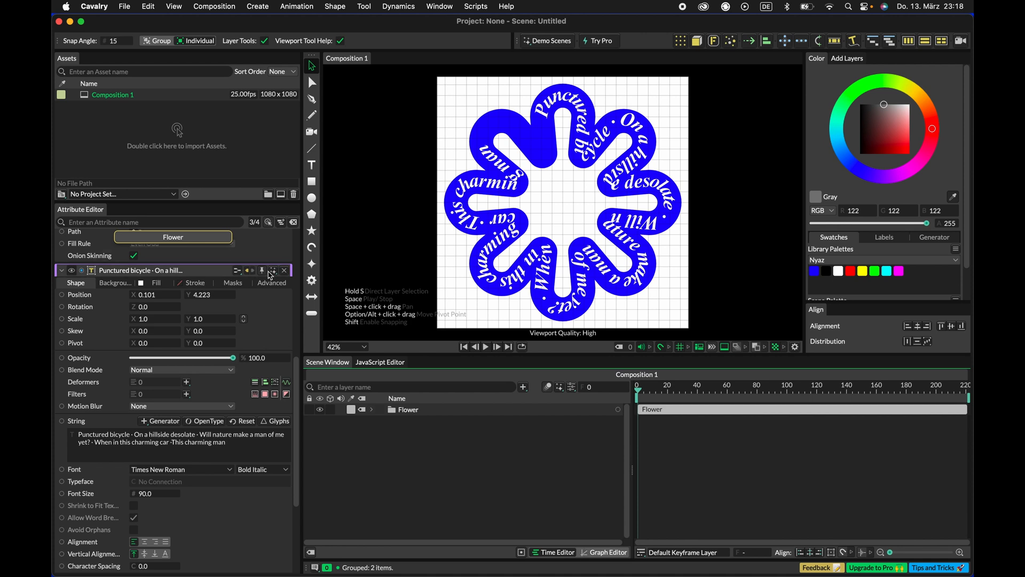
pyautogui.click(285, 271)
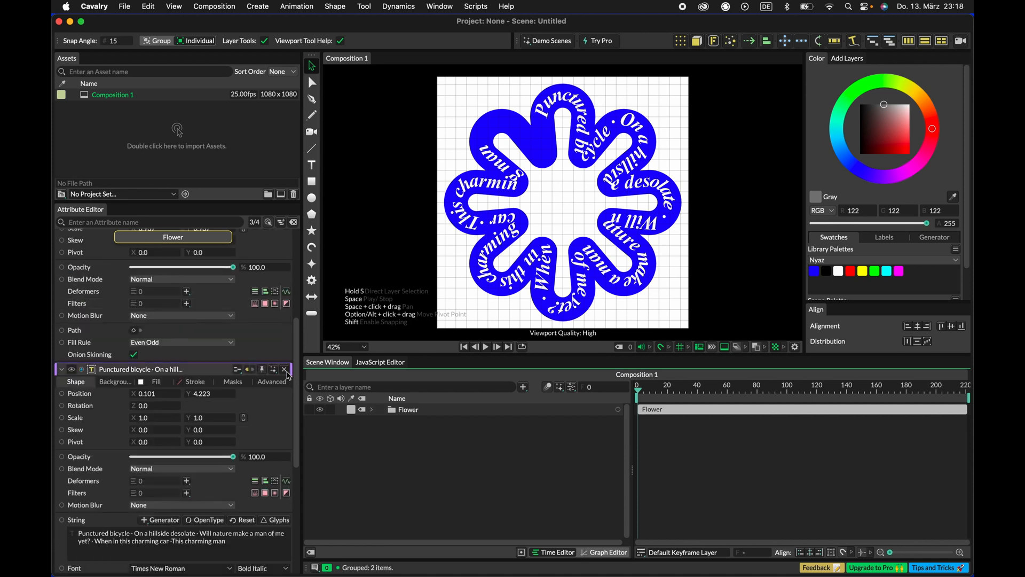
pyautogui.scroll(1, 235, 397)
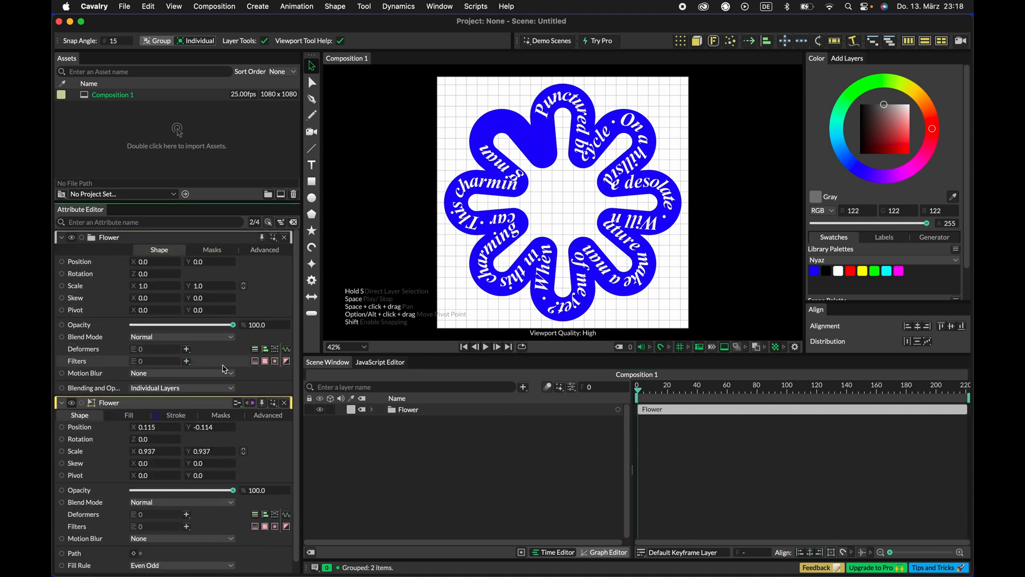
pyautogui.click(293, 222)
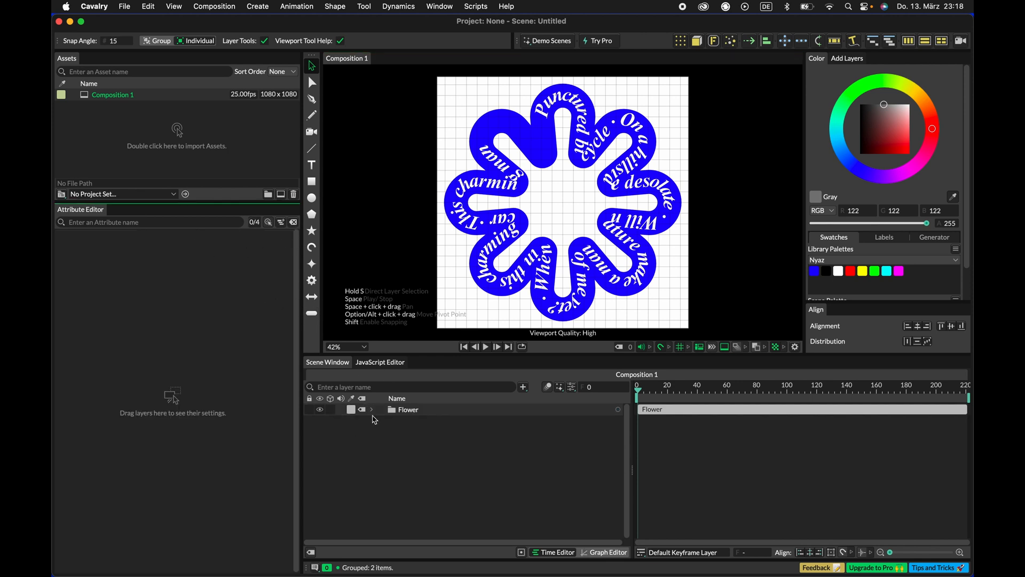
# Step: Expand the Flower group to show its layers, and play the looping text animation briefly
pyautogui.click(372, 409)
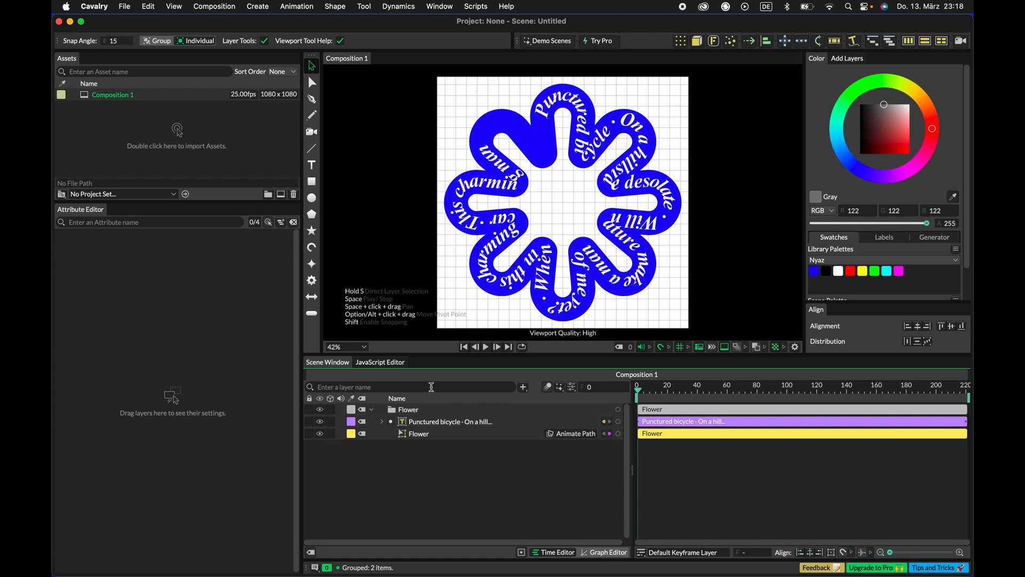
pyautogui.press('space')
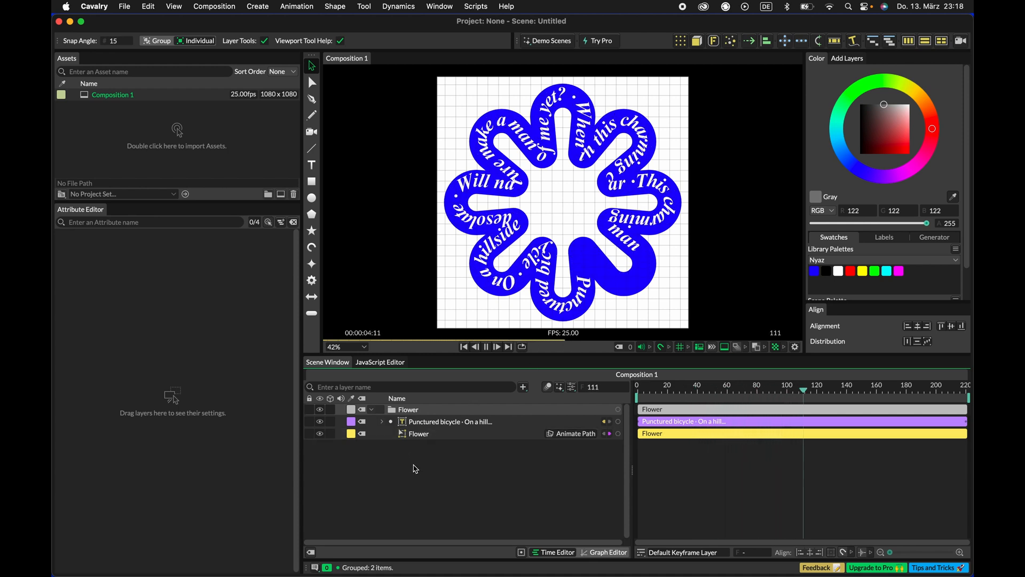
pyautogui.press('space')
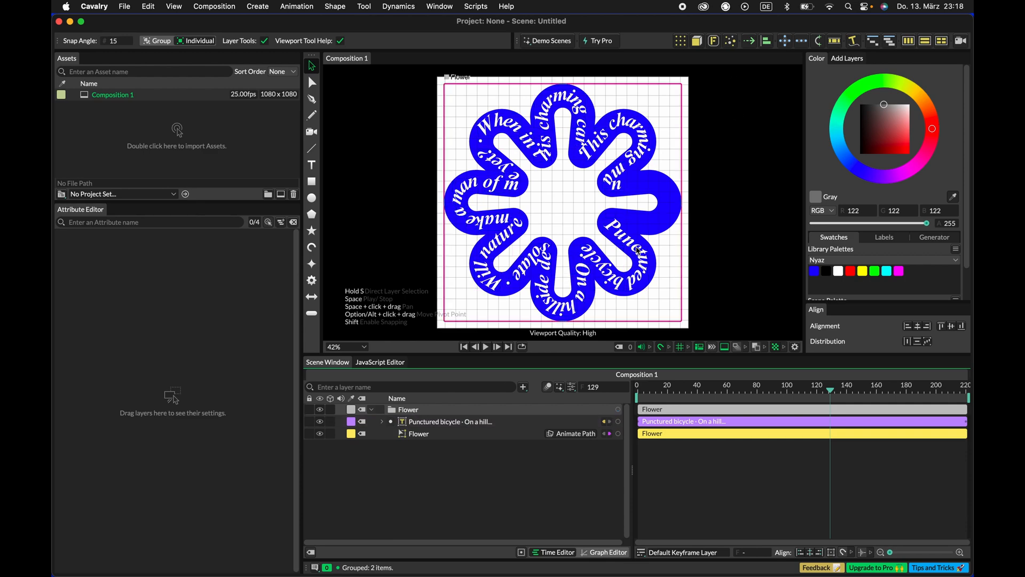
# Step: Switch to the browser, open the five-petal flower post on the Instagram profile, and advance to its next slide
pyautogui.hotkey('ctrl', 'Right')
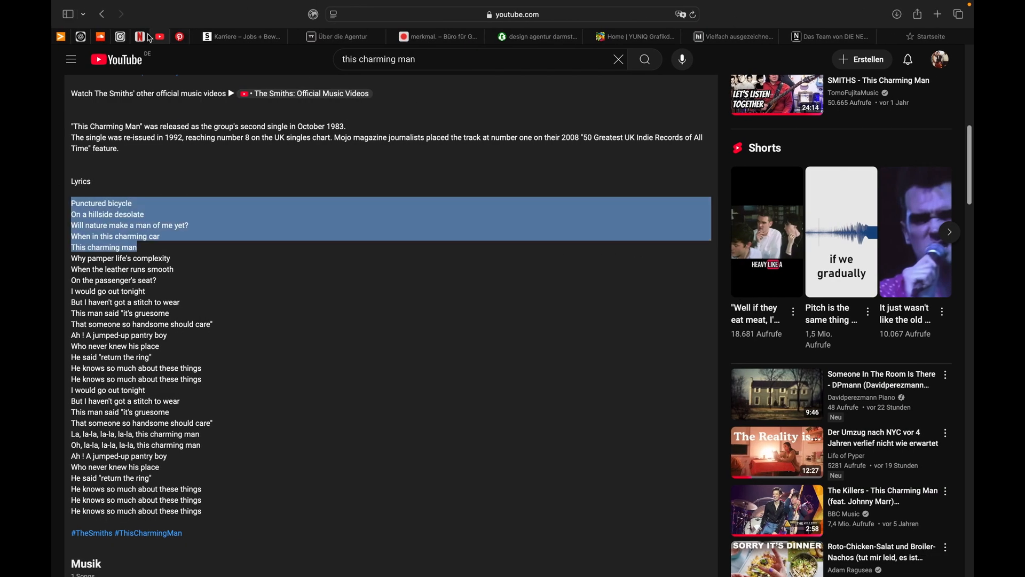
pyautogui.click(124, 37)
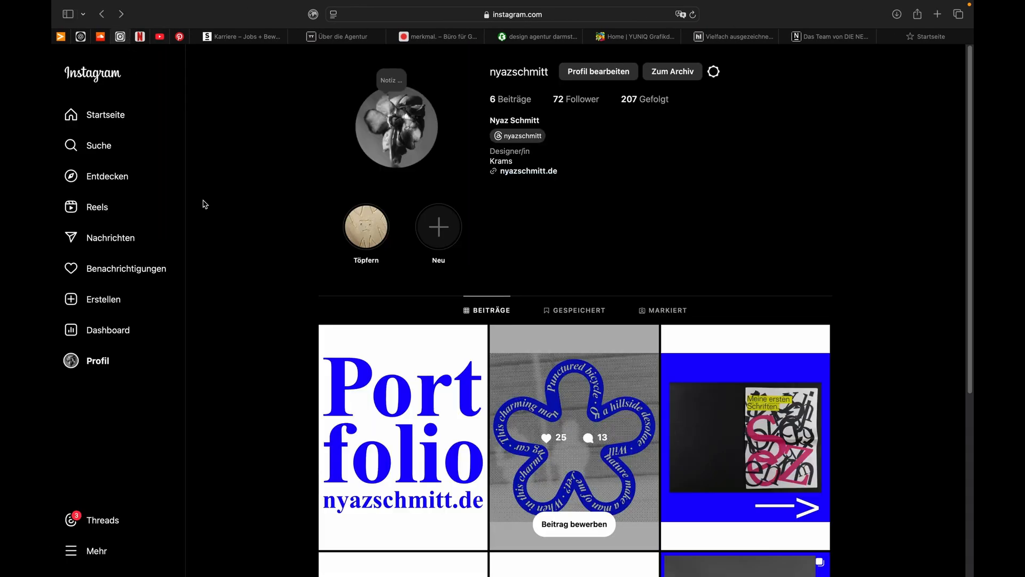
pyautogui.click(619, 396)
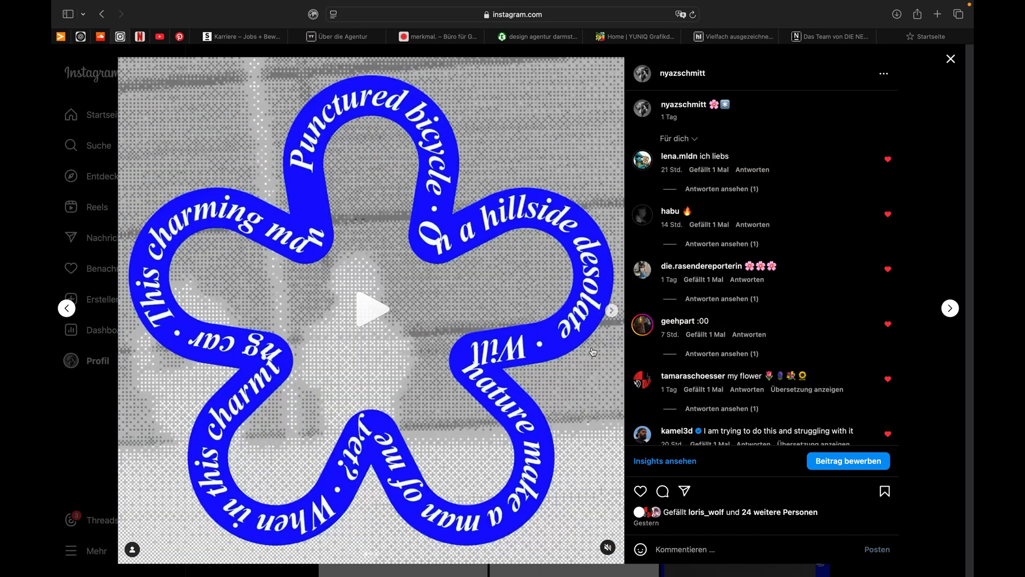
pyautogui.click(611, 310)
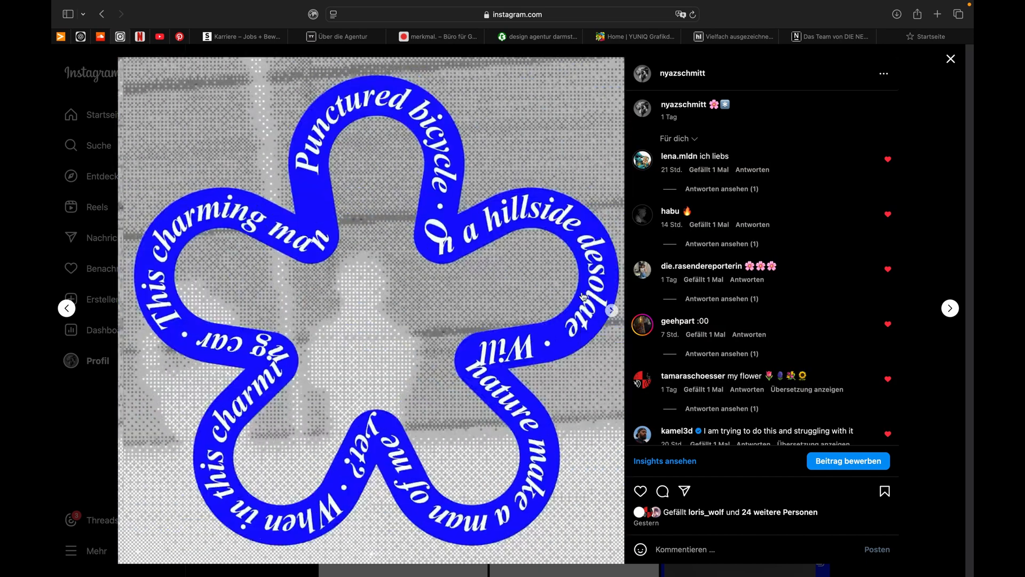
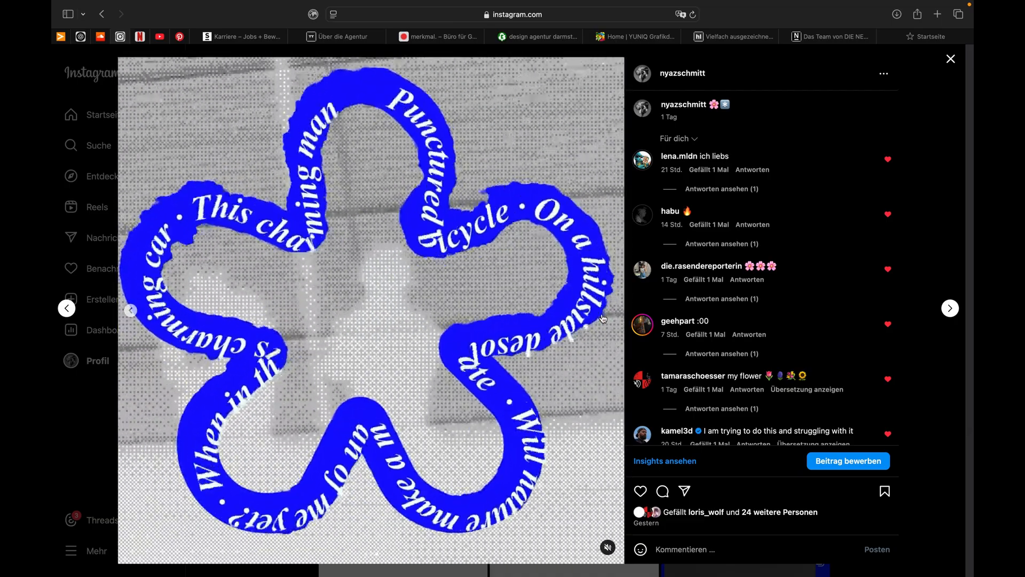
# Step: Pause the distorted flower video in the post, switch back to Cavalry, and inspect the lyrics layer's animated attribute
pyautogui.press('space')
pyautogui.click(524, 383)
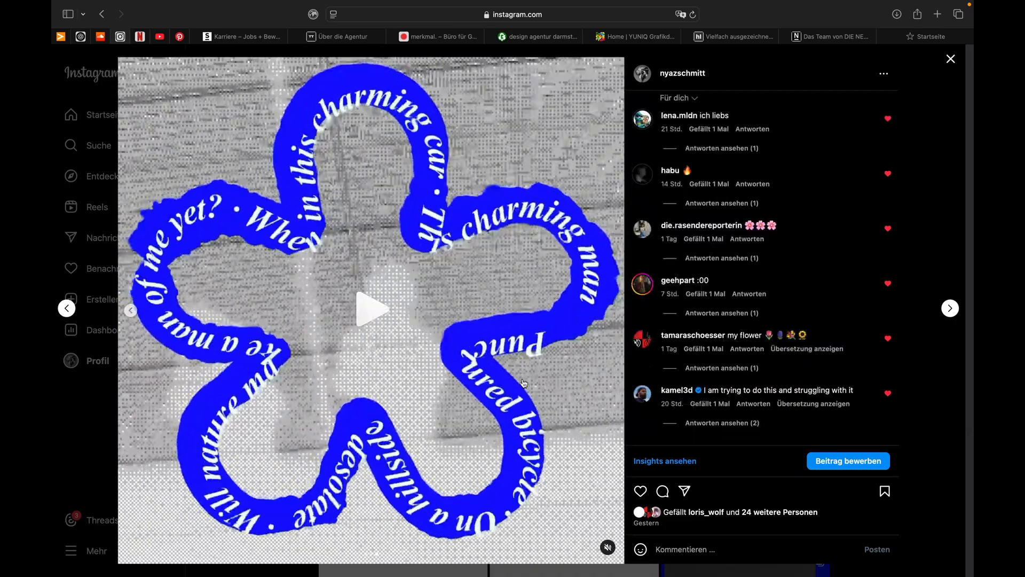
pyautogui.hotkey('ctrl', 'Left')
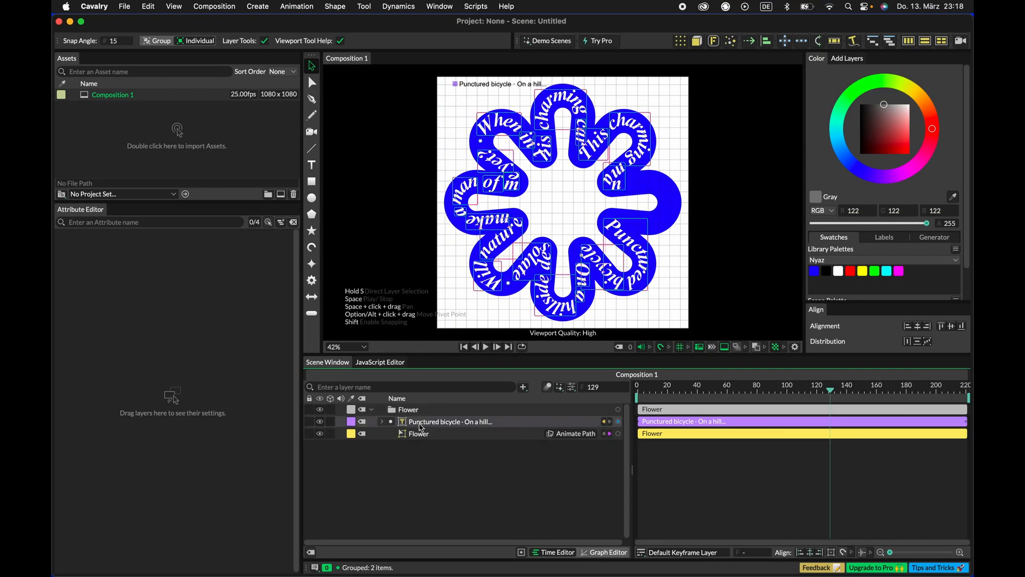
pyautogui.click(381, 422)
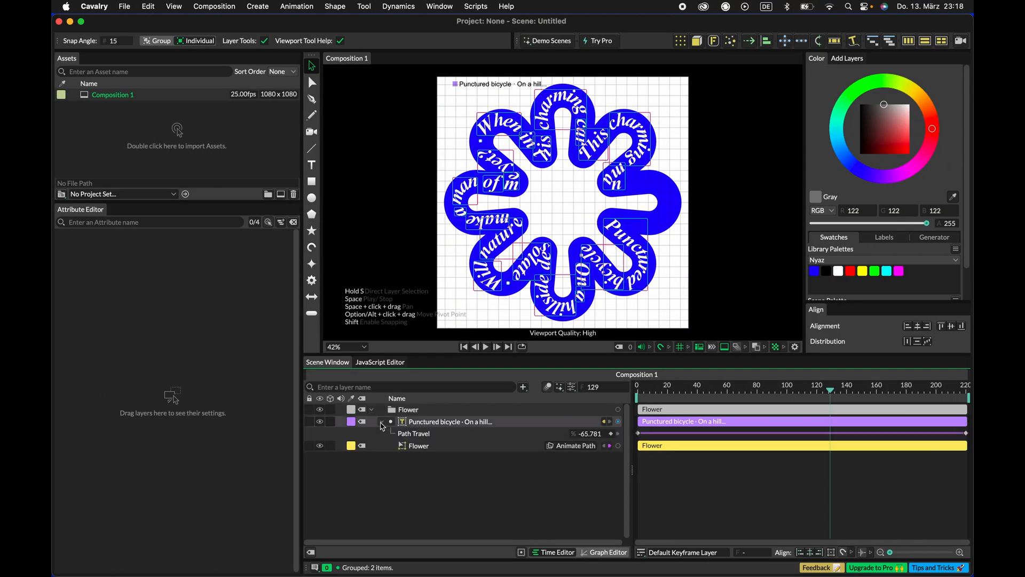
pyautogui.click(381, 421)
# Step: Add a Distortion filter to the Flower shape inside the group, and play the animation with it
pyautogui.click(416, 434)
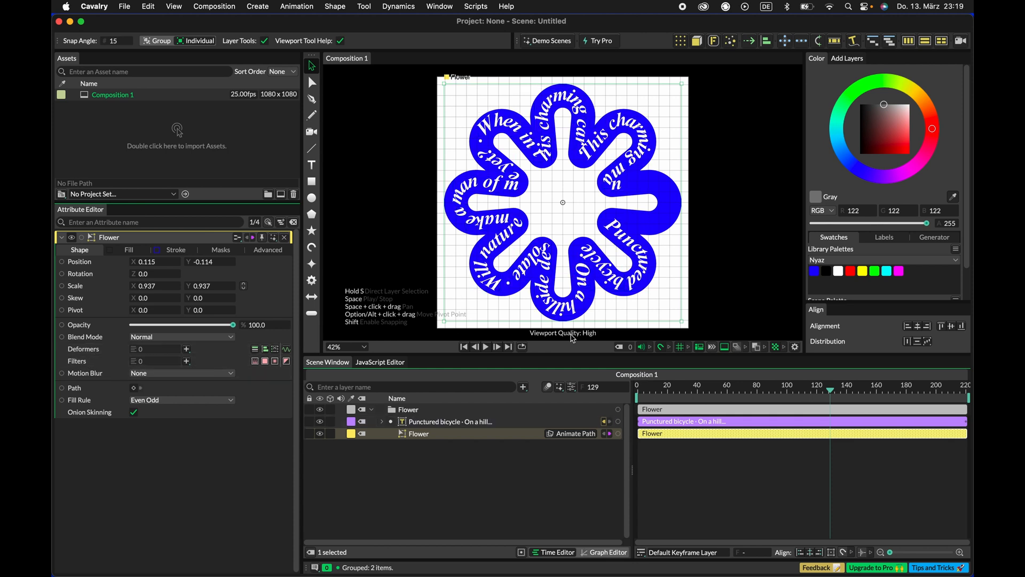
pyautogui.hotkey('ctrl', 'Right')
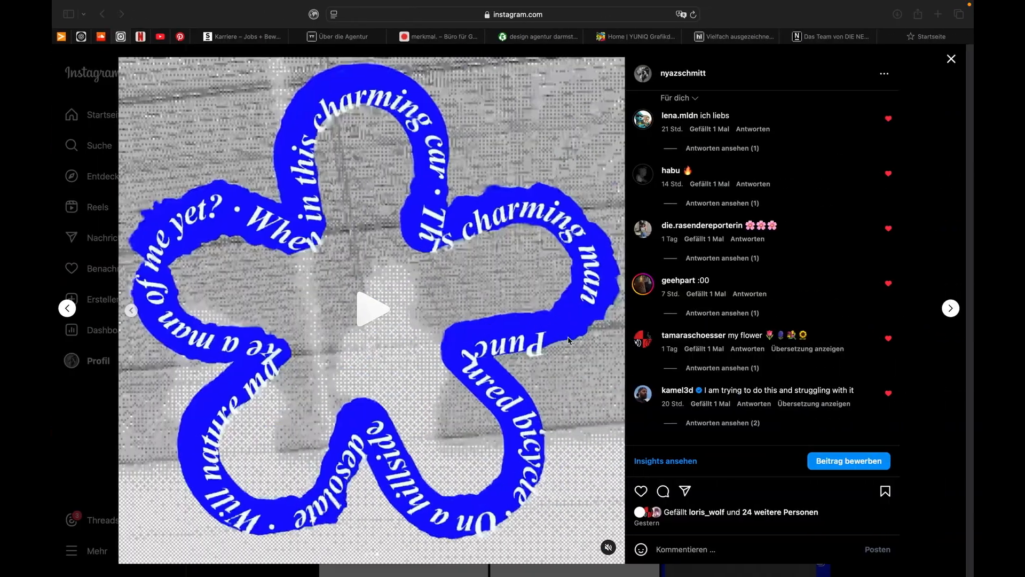
pyautogui.hotkey('ctrl', 'Left')
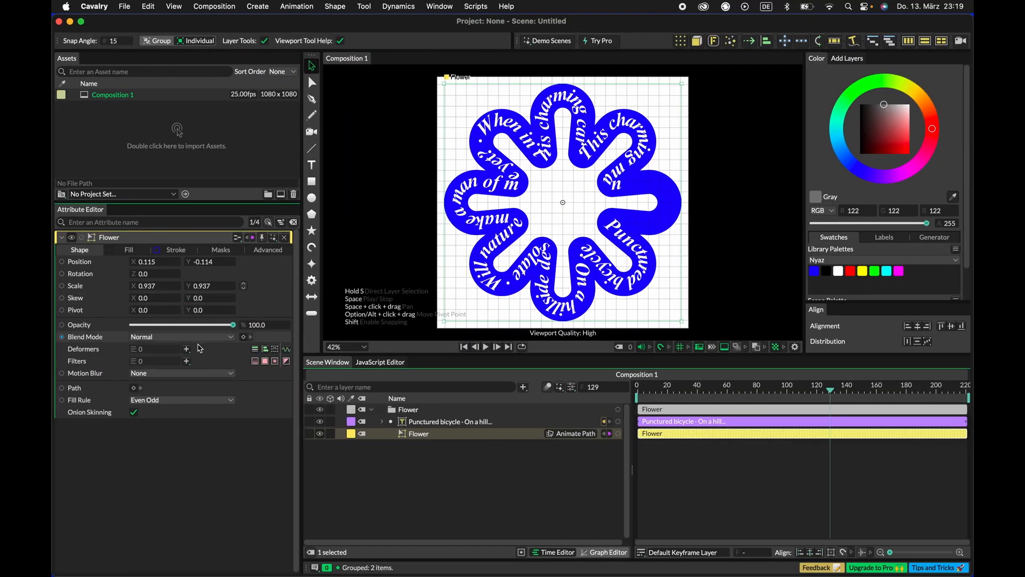
pyautogui.click(188, 363)
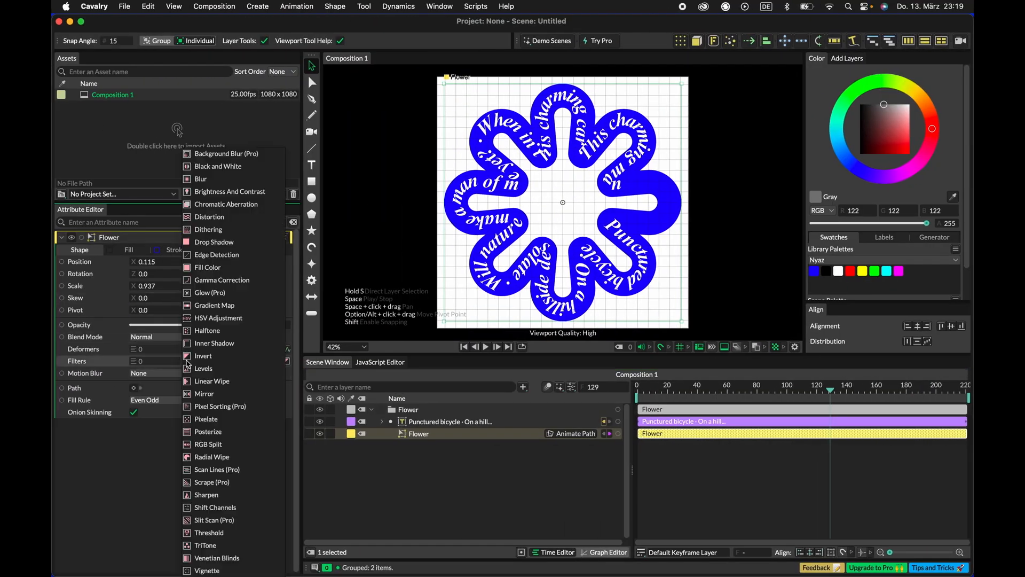
pyautogui.click(210, 217)
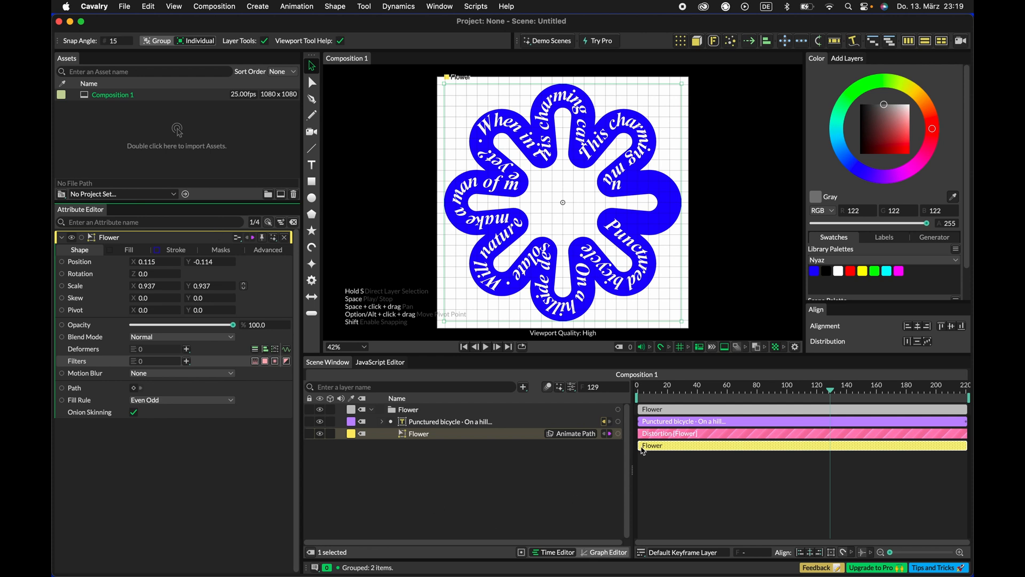
pyautogui.press('space')
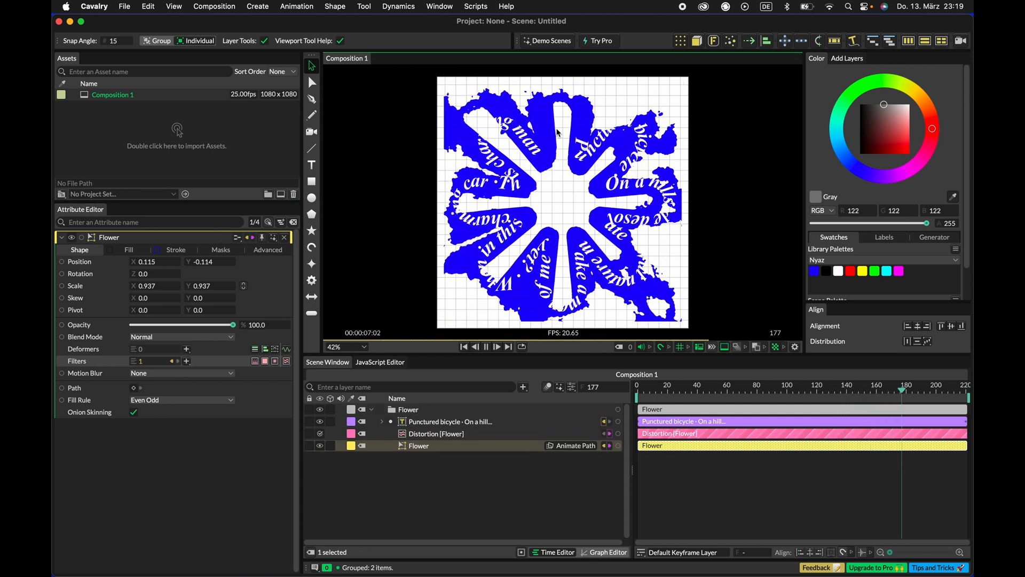
# Step: Keep the Distortion filter's sample mode at Luma (Gamma Corrected) and set its direction mode to Directional
pyautogui.click(414, 435)
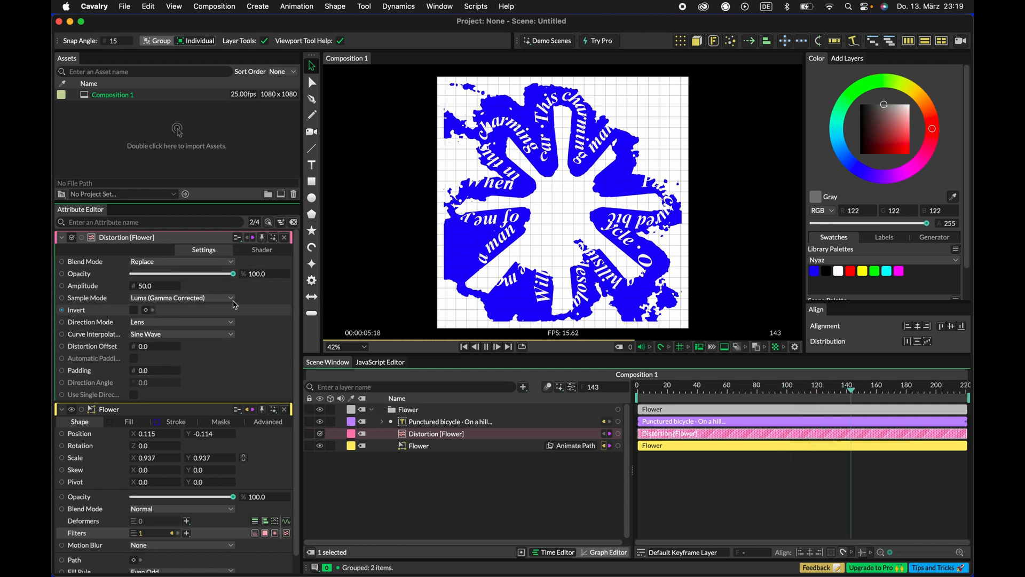
pyautogui.click(174, 299)
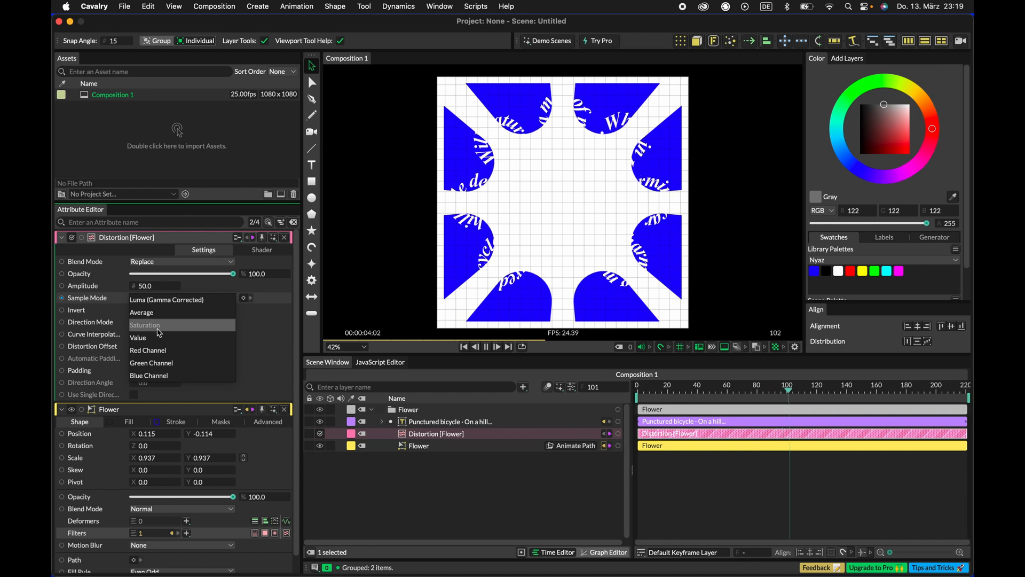
pyautogui.click(159, 301)
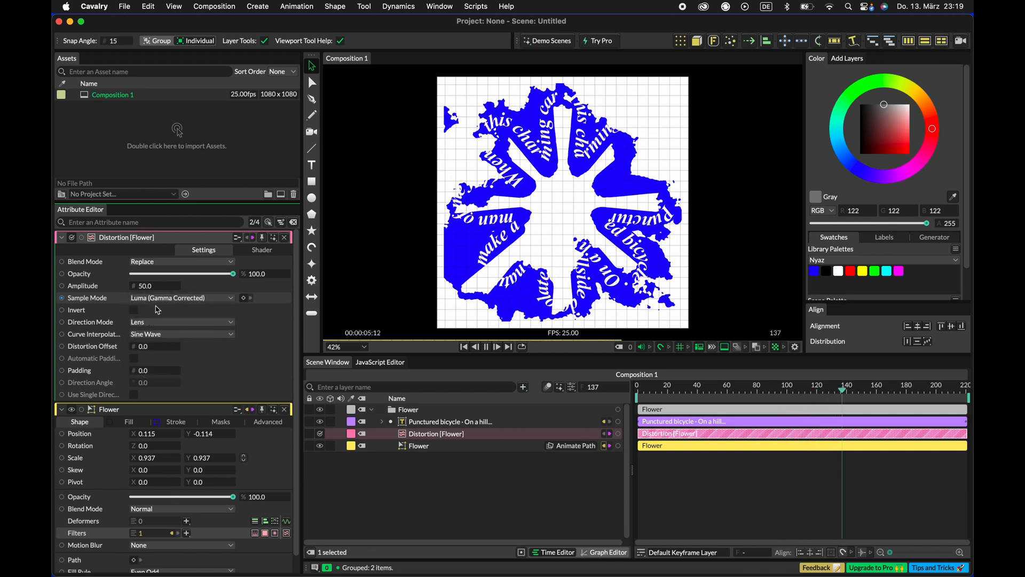
pyautogui.click(173, 324)
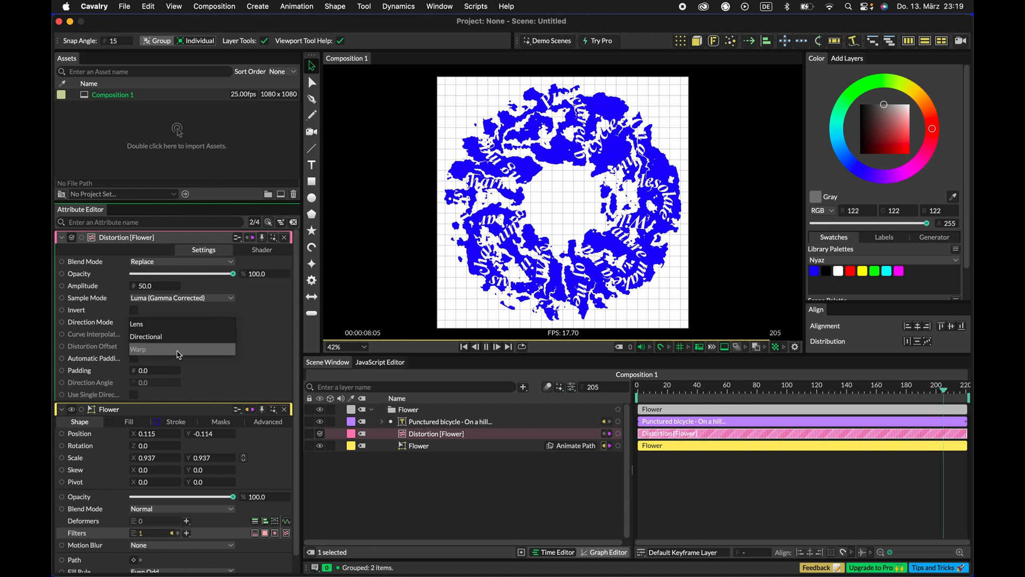
pyautogui.click(169, 336)
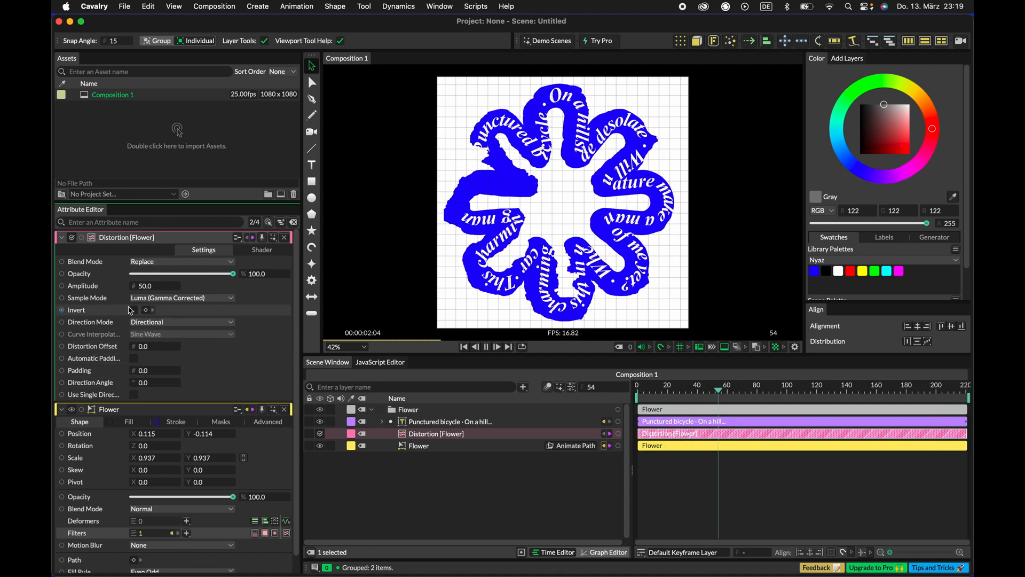
# Step: Look over the Distortion filter's shader and main settings, and set its padding to 63
pyautogui.scroll(-1, 220, 324)
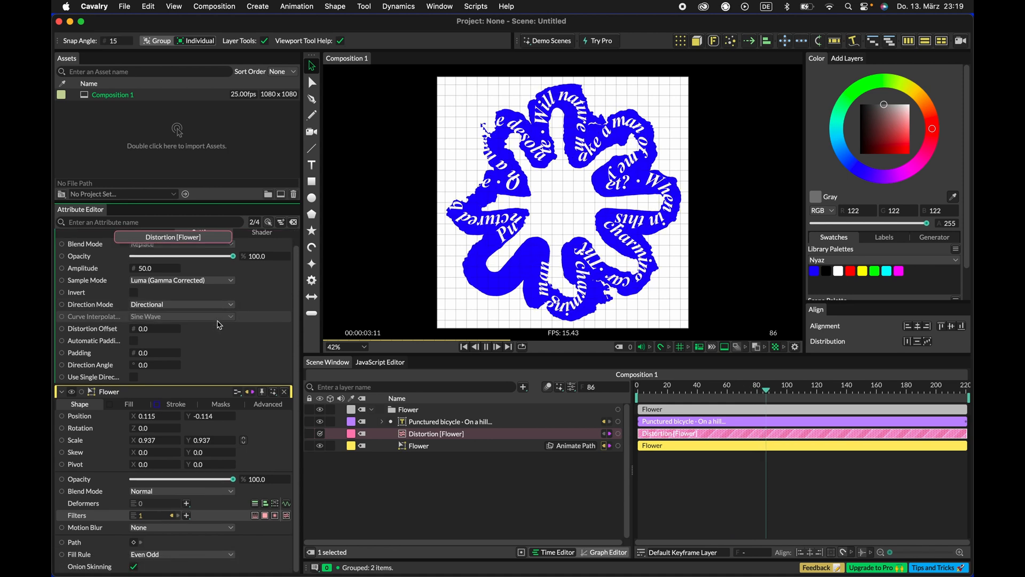
pyautogui.scroll(1, 219, 325)
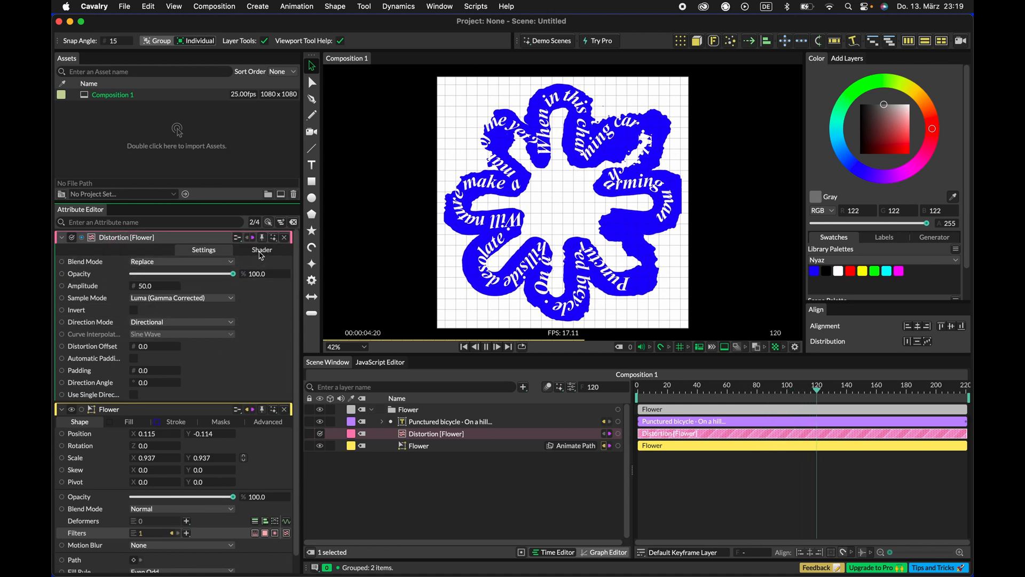
pyautogui.click(261, 250)
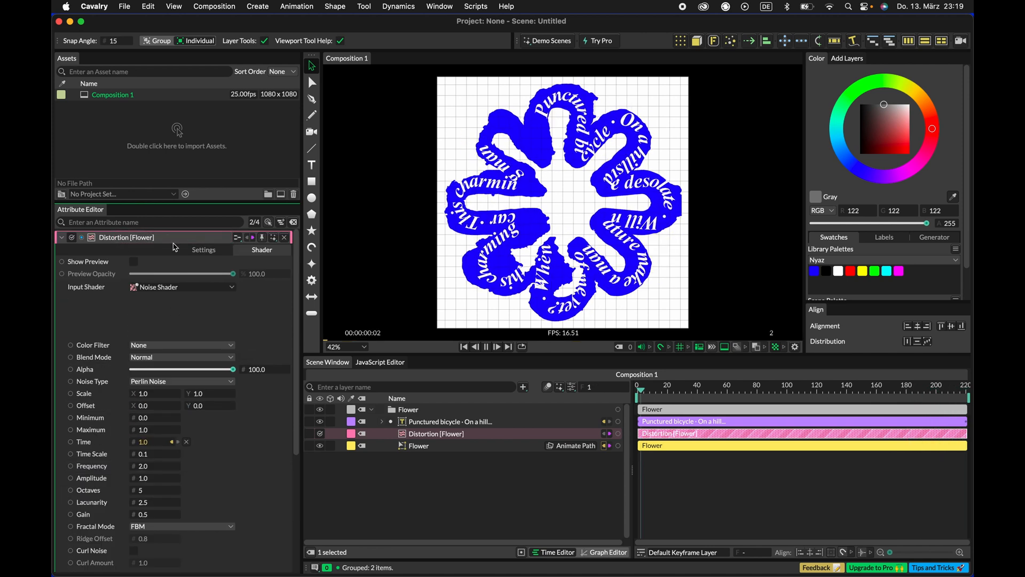
pyautogui.click(201, 249)
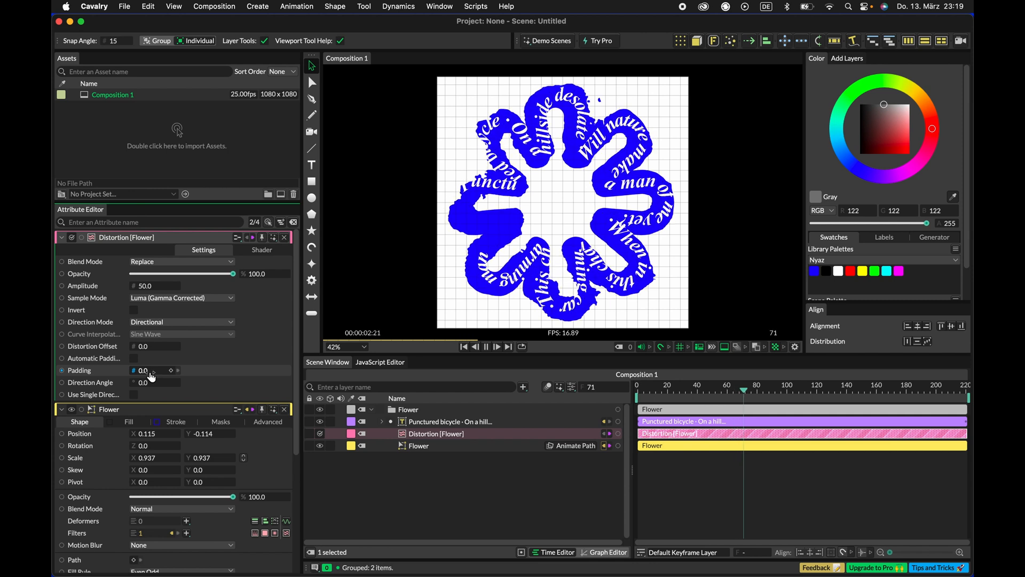
pyautogui.moveTo(151, 377); pyautogui.dragTo(175, 375)
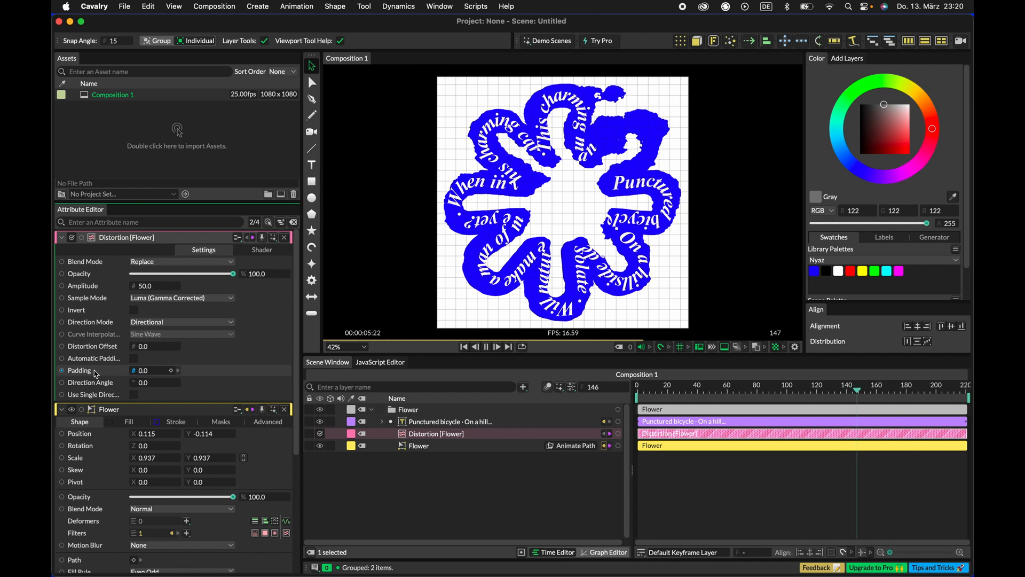
pyautogui.moveTo(96, 374); pyautogui.dragTo(79, 372)
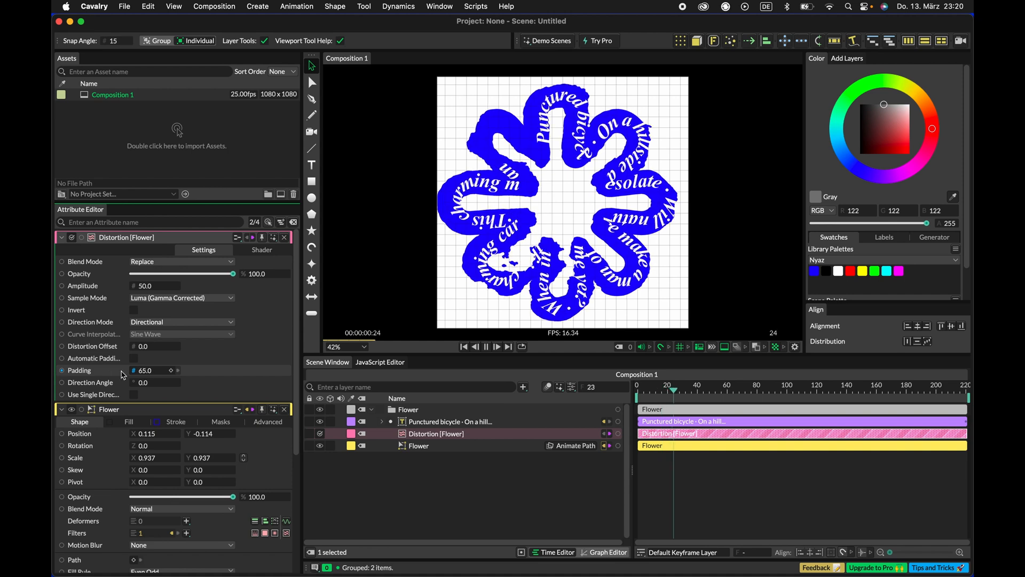
pyautogui.moveTo(123, 375); pyautogui.dragTo(105, 376)
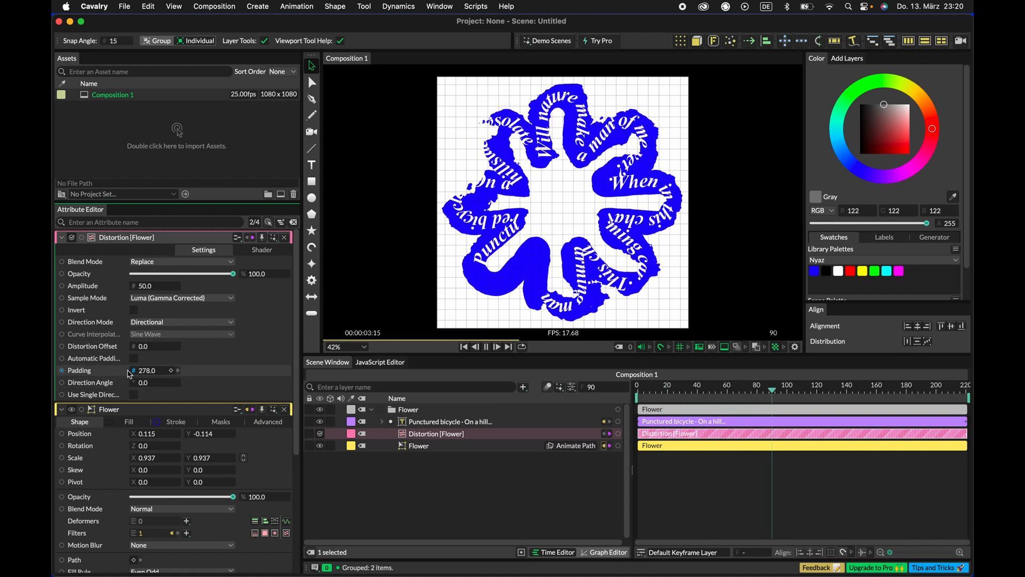
pyautogui.moveTo(128, 371)
pyautogui.mouseDown()
pyautogui.moveTo(83, 382)
pyautogui.moveTo(135, 376)
pyautogui.moveTo(108, 379)
pyautogui.moveTo(125, 377)
pyautogui.mouseUp()
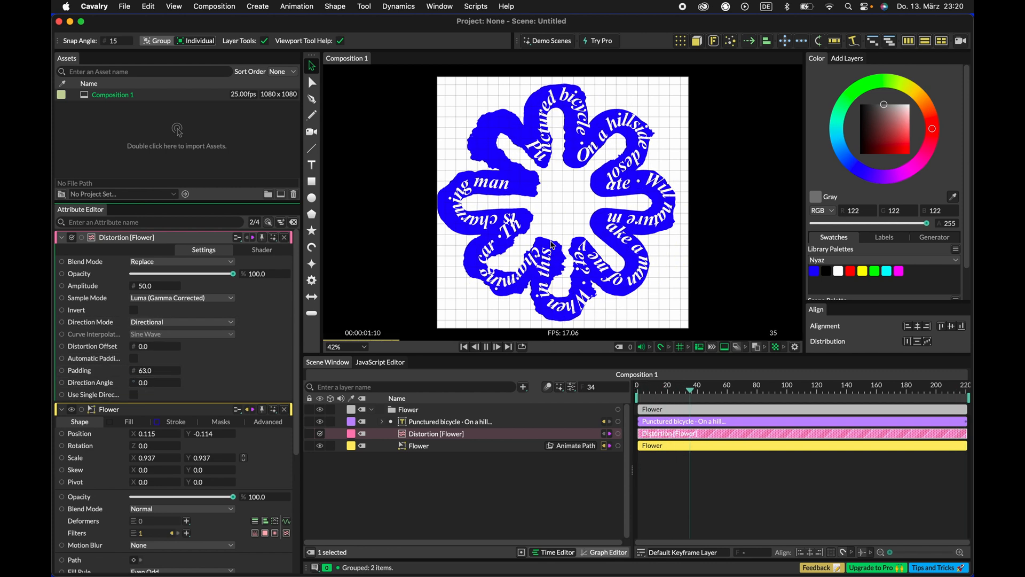
# Step: Adjust the Distortion filter's noise shader to scale X 4.3, offset X 0.62 and maximum 0.94
pyautogui.click(261, 249)
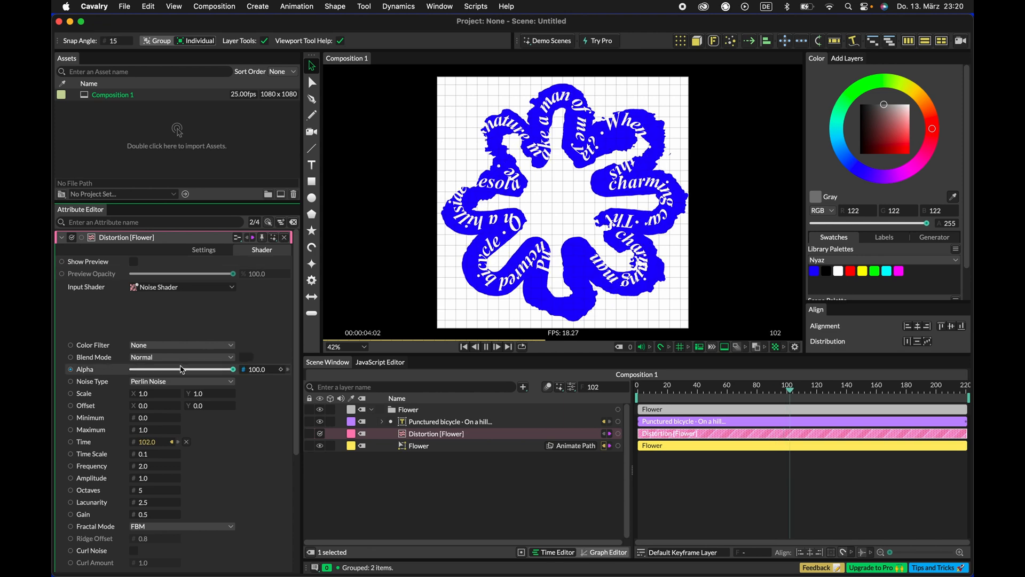
pyautogui.scroll(-4, 160, 304)
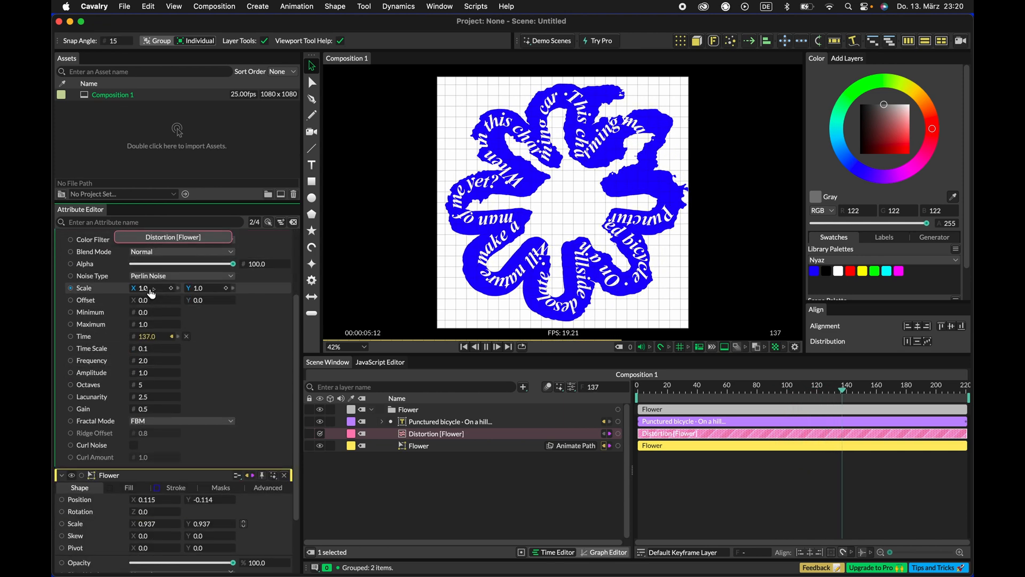
pyautogui.moveTo(151, 291); pyautogui.dragTo(184, 306)
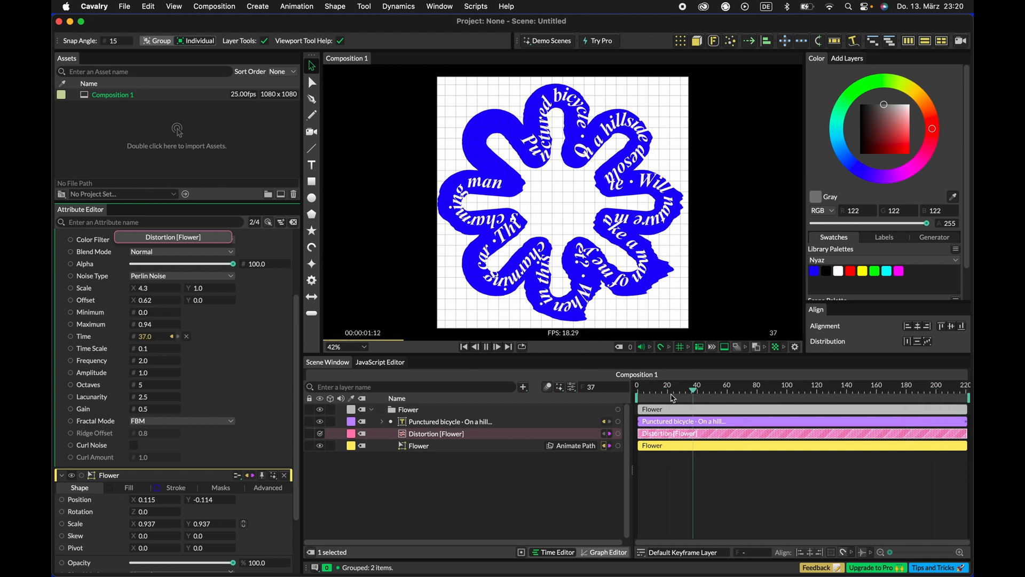
# Step: Try animating the noise shader's Maximum from 0.94 at frame 0 to 6.07 at frame 220, and play the result
pyautogui.press('space')
pyautogui.moveTo(628, 396); pyautogui.dragTo(570, 399)
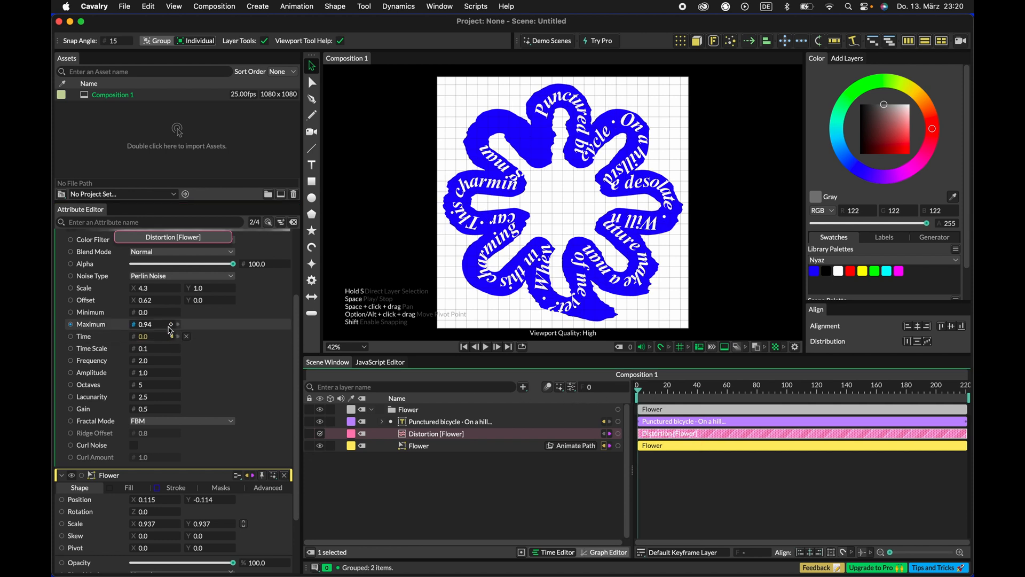
pyautogui.click(170, 324)
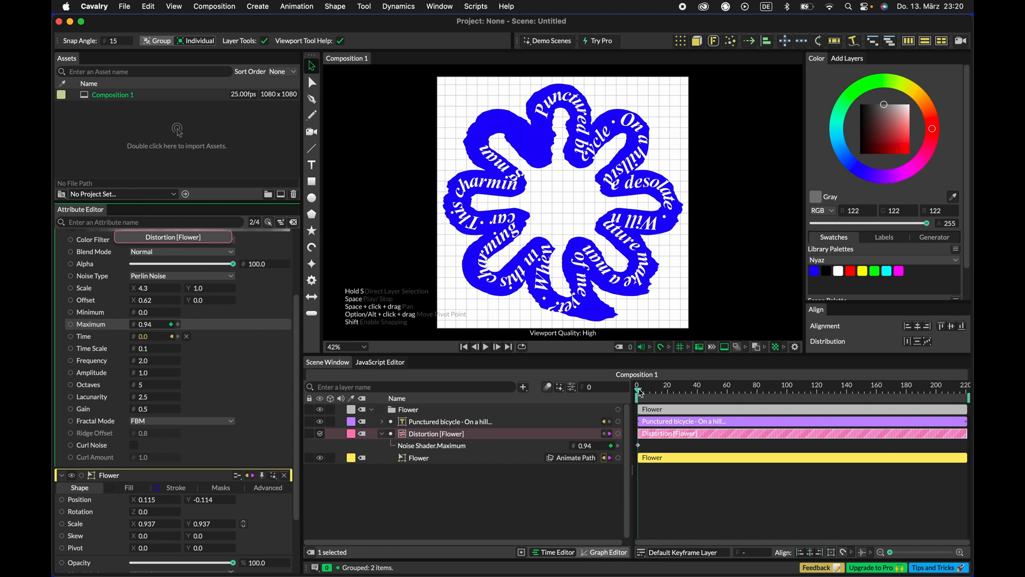
pyautogui.moveTo(638, 392); pyautogui.dragTo(967, 389)
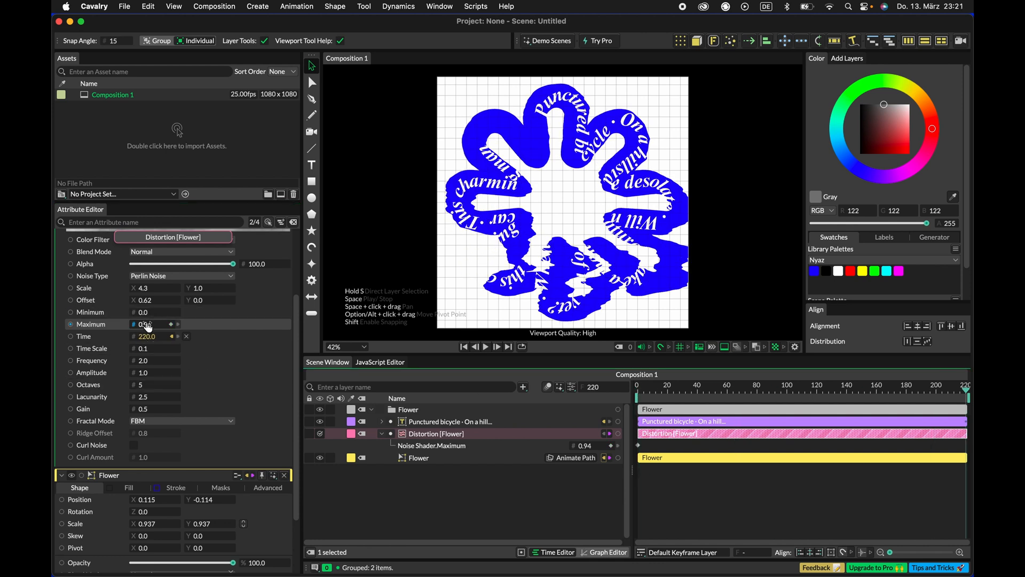
pyautogui.moveTo(148, 327); pyautogui.dragTo(442, 323)
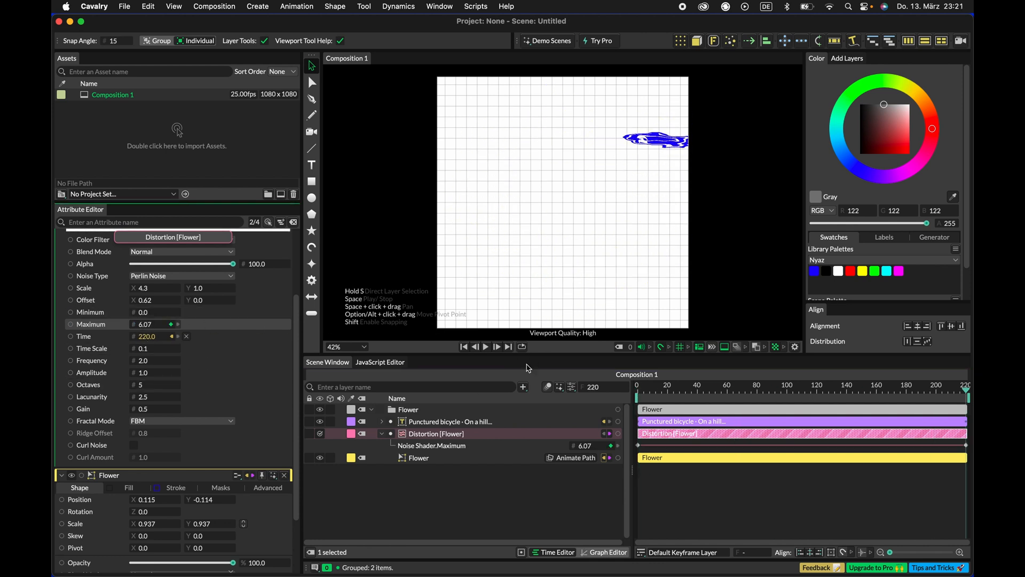
pyautogui.press('space')
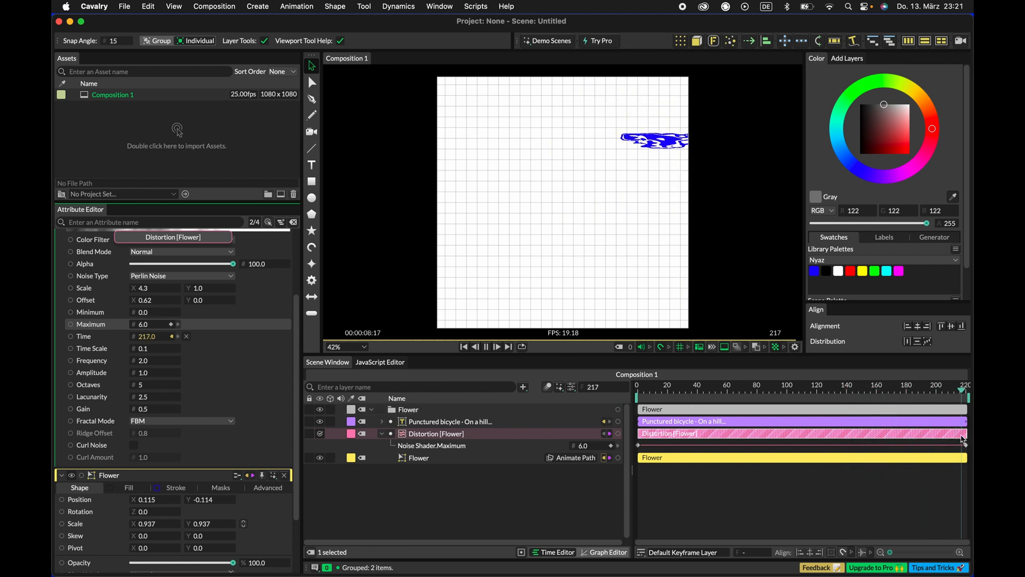
pyautogui.press('space')
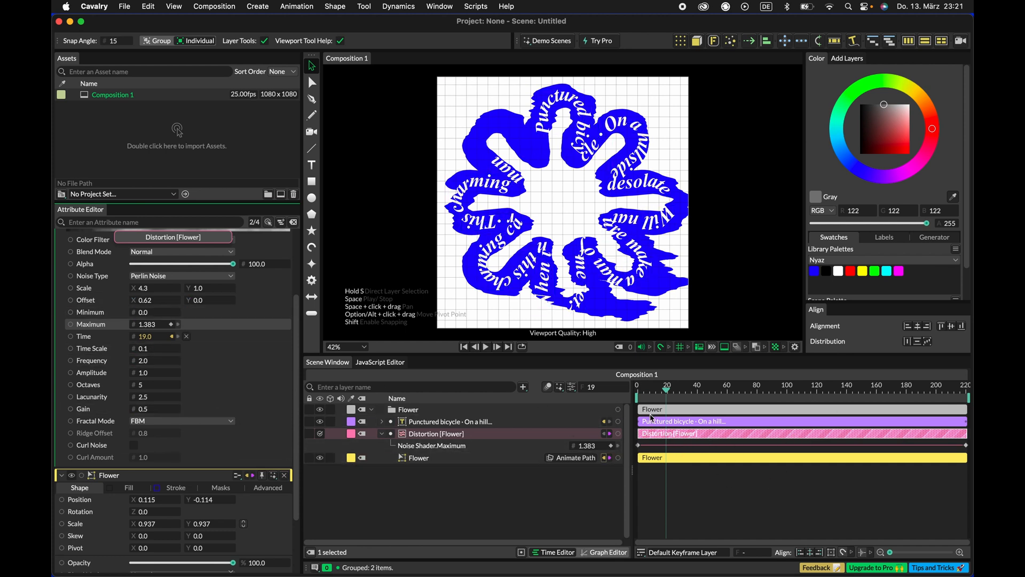
# Step: Delete the noise shader's Maximum animation from the Distortion filter, and show the filter's main settings
pyautogui.click(531, 450)
pyautogui.click(529, 455)
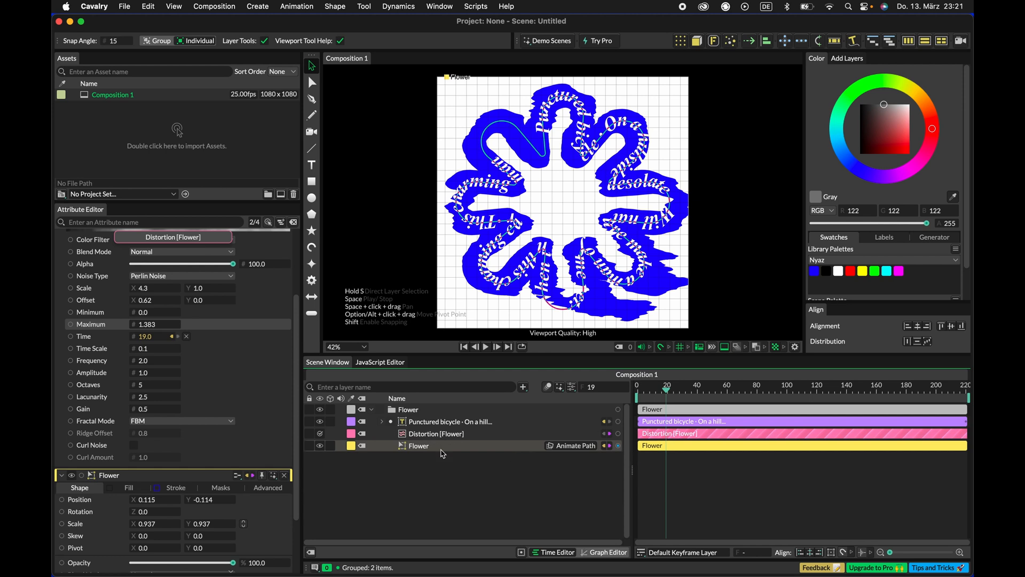
pyautogui.scroll(3, 240, 339)
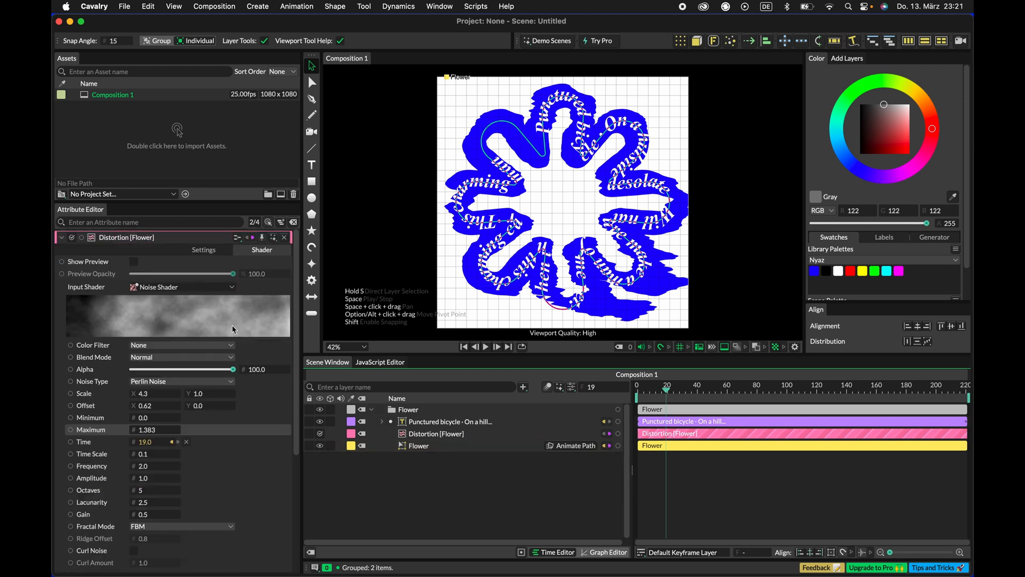
pyautogui.click(220, 249)
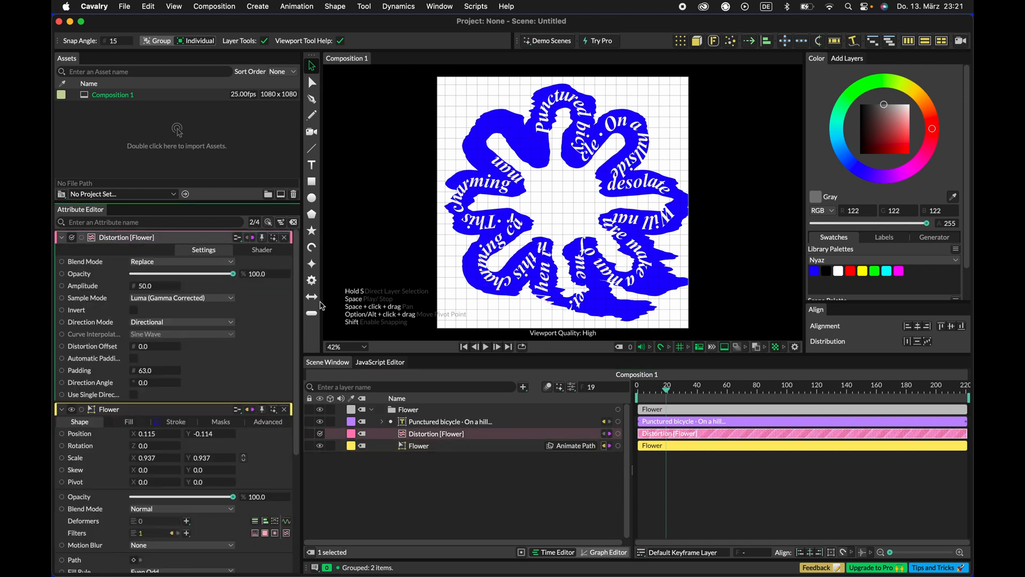
# Step: Hide the Distortion filter, add an Oscillator deformer to the Flower shape and show the deformer's settings
pyautogui.click(284, 238)
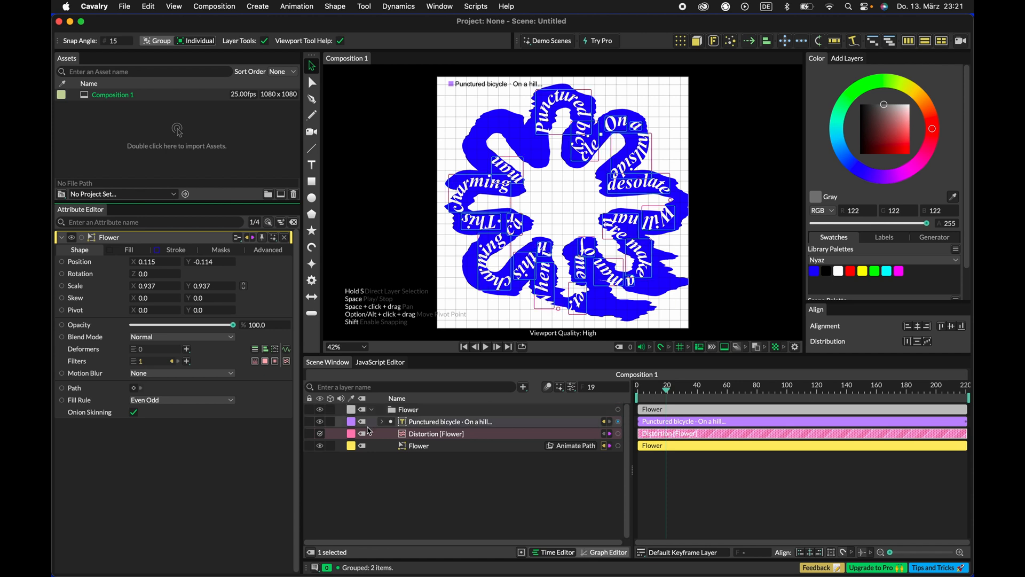
pyautogui.click(320, 433)
pyautogui.click(419, 446)
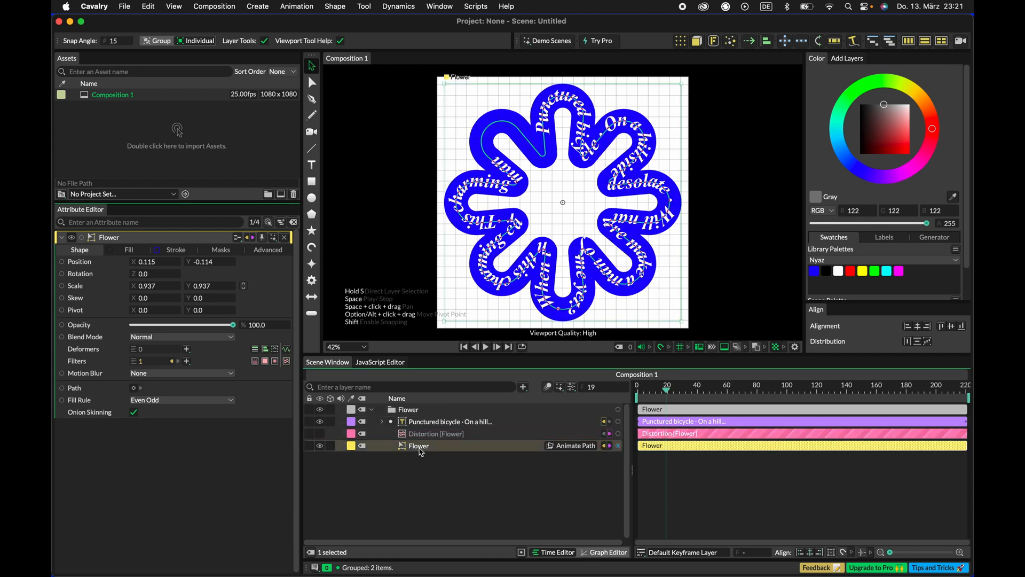
pyautogui.click(188, 349)
pyautogui.click(197, 346)
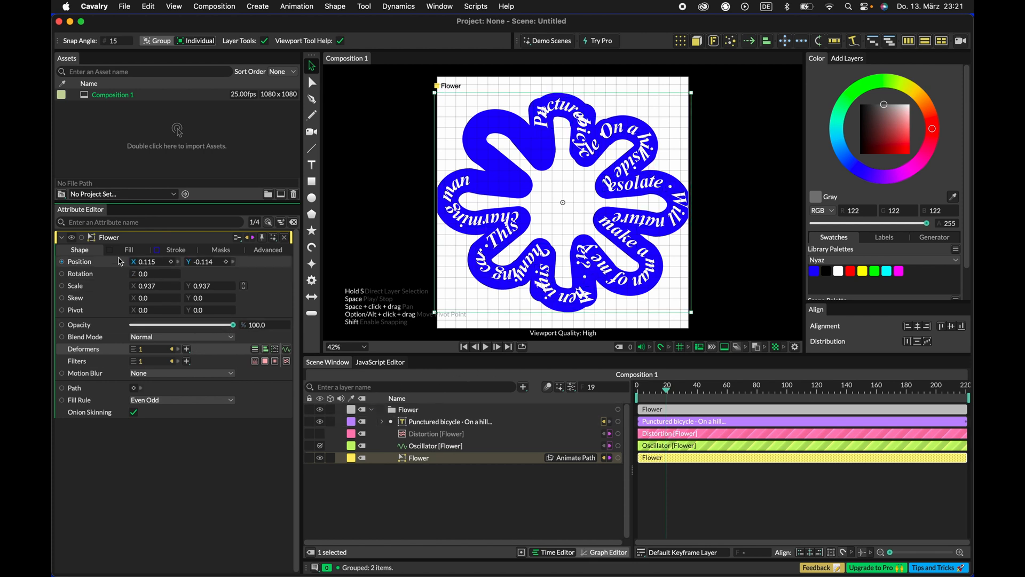
pyautogui.click(414, 446)
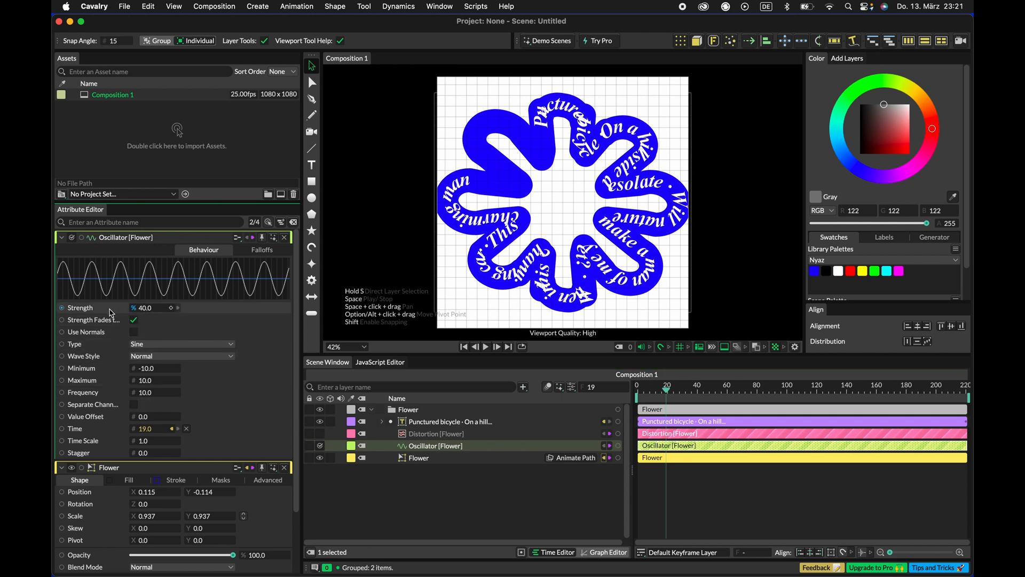
# Step: Try the Oscillator's Use Normals option, leave it off, and set the frequency to 2
pyautogui.click(135, 333)
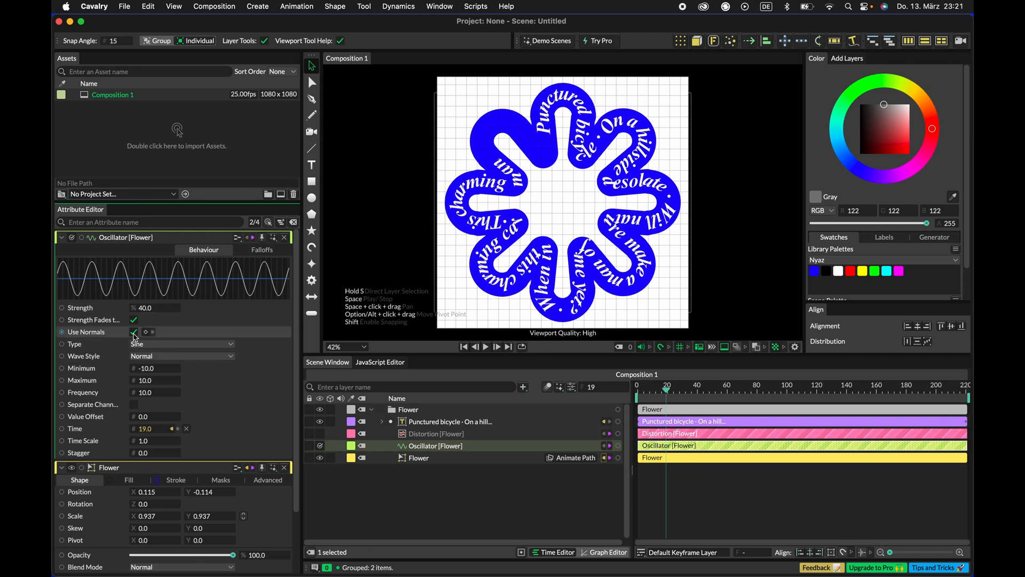
pyautogui.click(135, 333)
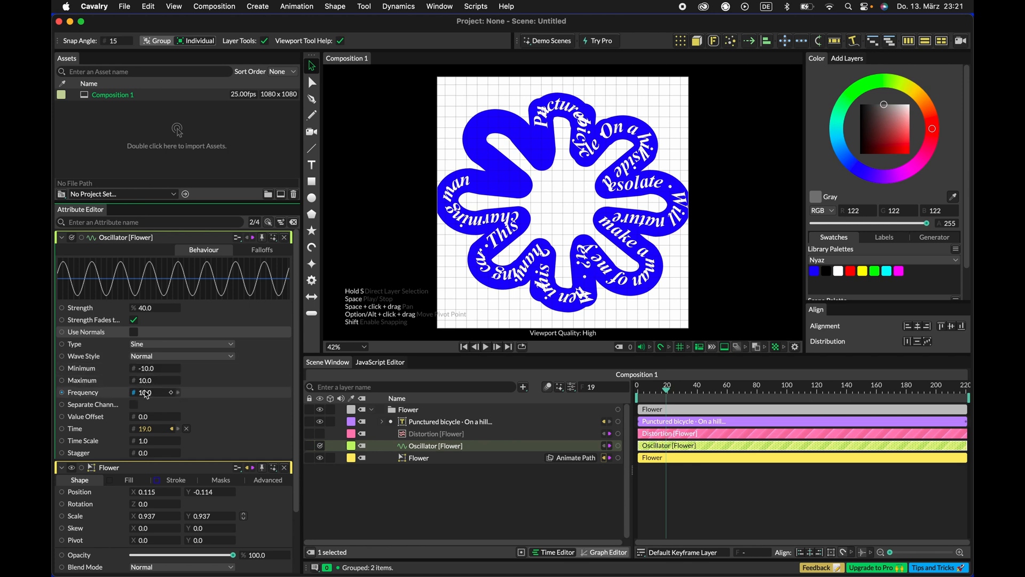
pyautogui.moveTo(150, 397); pyautogui.dragTo(135, 374)
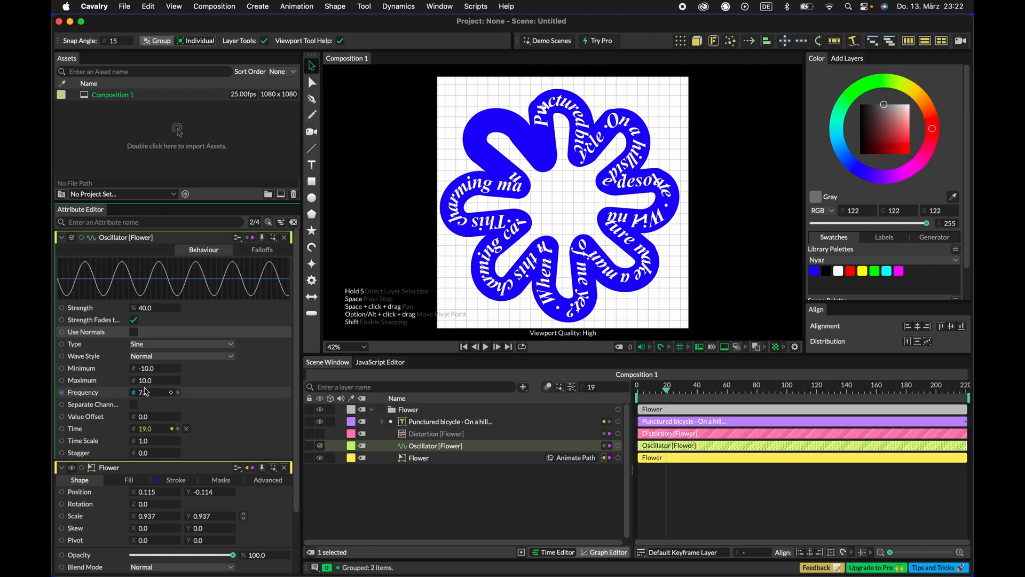
pyautogui.moveTo(146, 398); pyautogui.dragTo(109, 397)
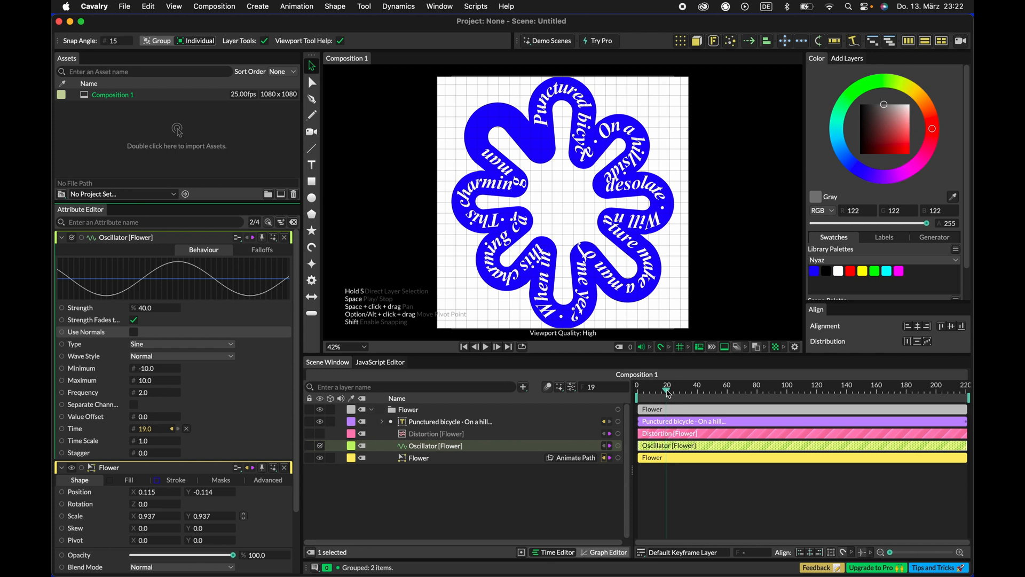
# Step: Keyframe the Oscillator's Maximum at 0 on frame 0 and 100 on frame 220
pyautogui.moveTo(667, 394); pyautogui.dragTo(632, 395)
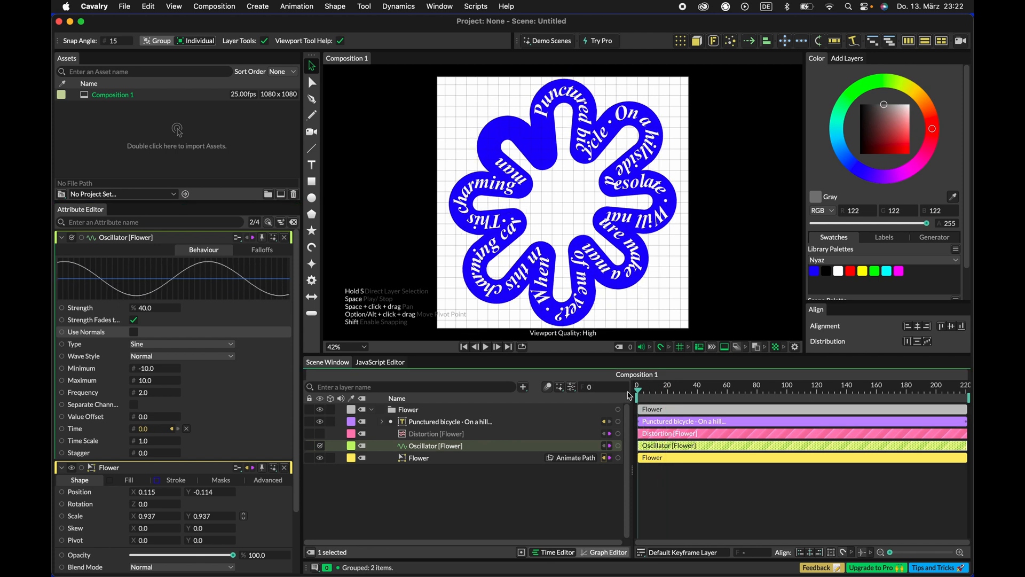
pyautogui.click(152, 380)
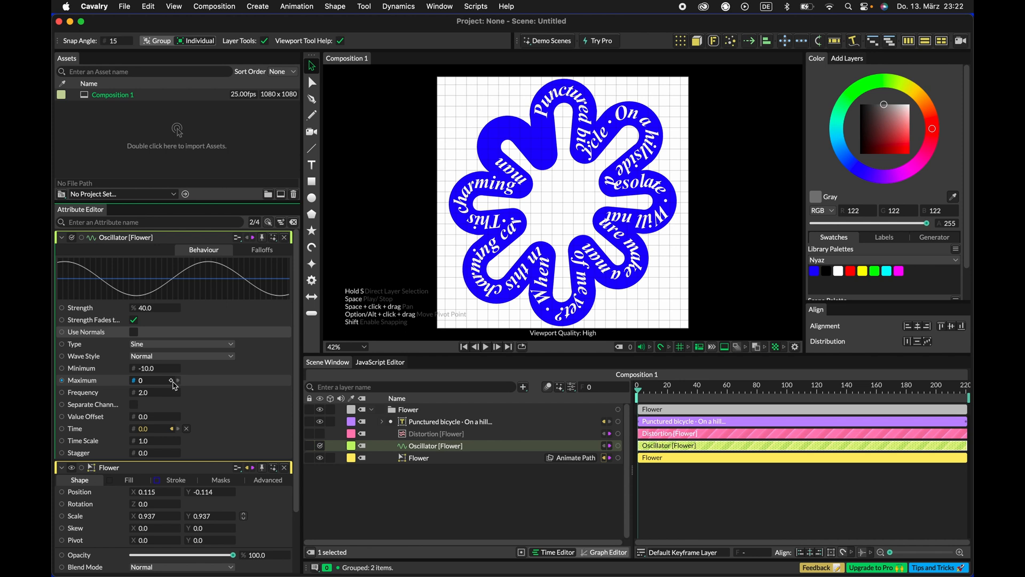
pyautogui.click(172, 380)
pyautogui.click(643, 394)
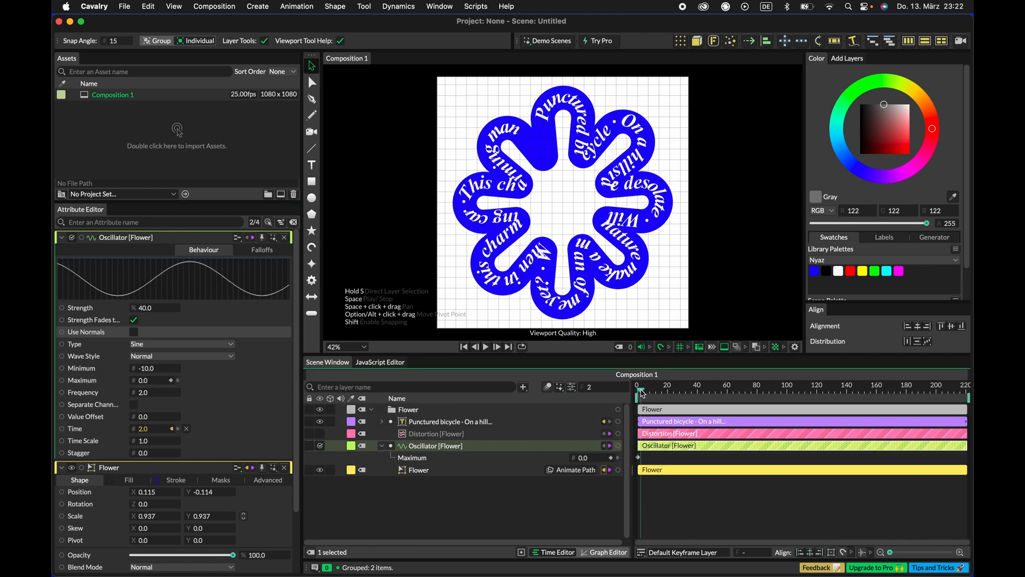
pyautogui.moveTo(642, 394); pyautogui.dragTo(966, 394)
pyautogui.click(158, 380)
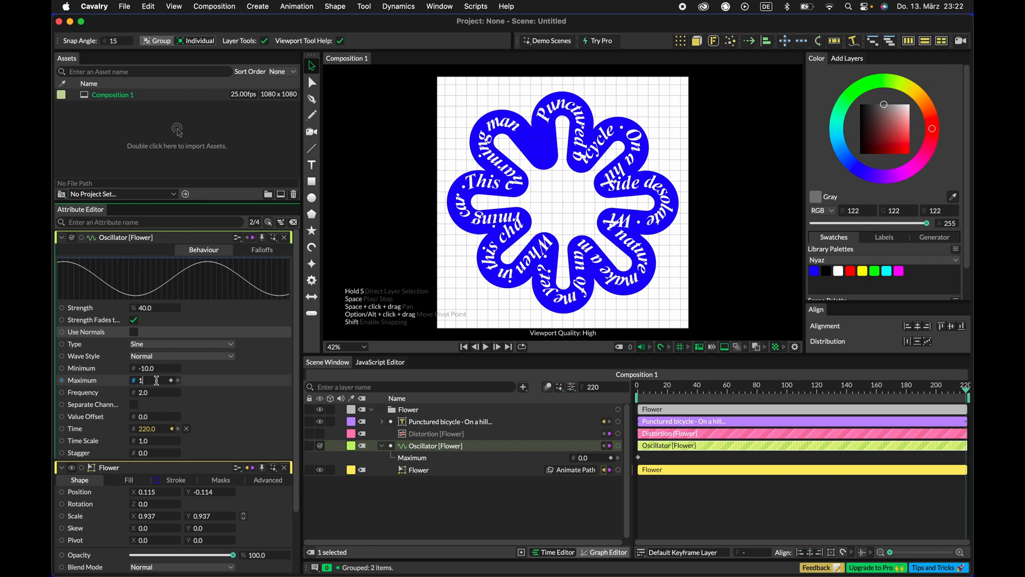
pyautogui.press('Return')
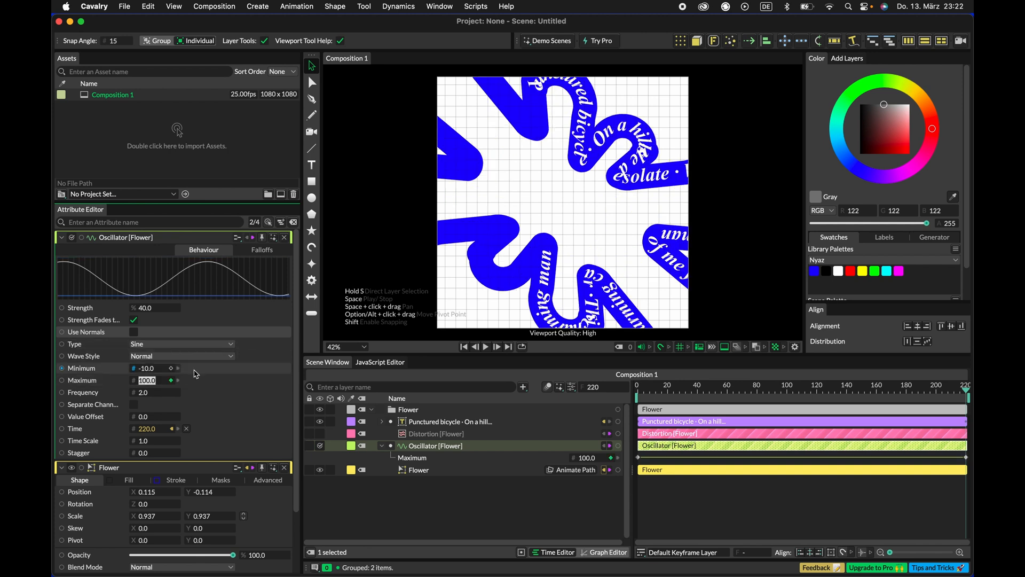
# Step: Set the Oscillator's Maximum to 0 on frame 220 and add a keyframe of 100 on frame 110
pyautogui.moveTo(716, 393); pyautogui.dragTo(623, 391)
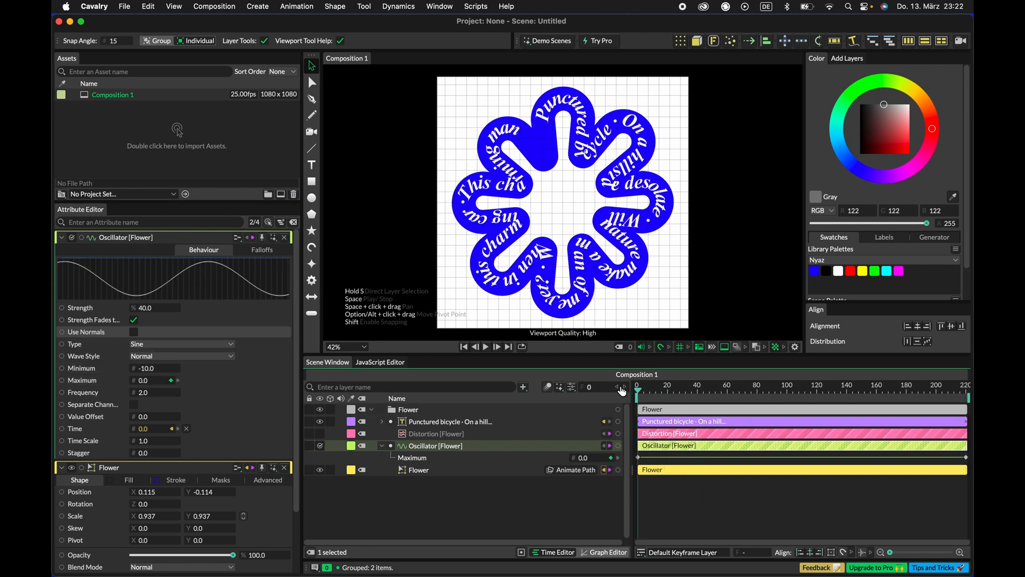
pyautogui.click(963, 388)
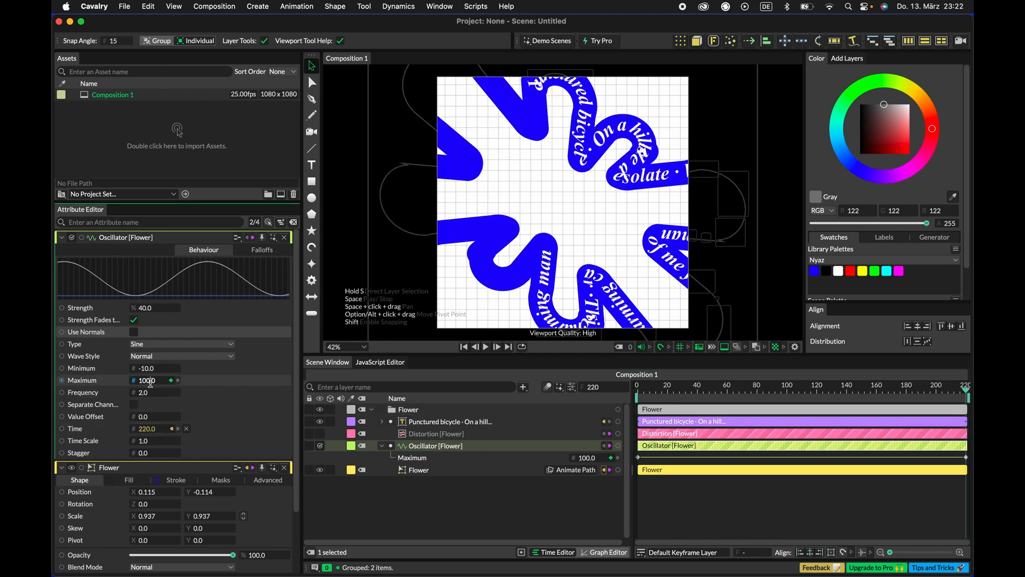
pyautogui.press('Return')
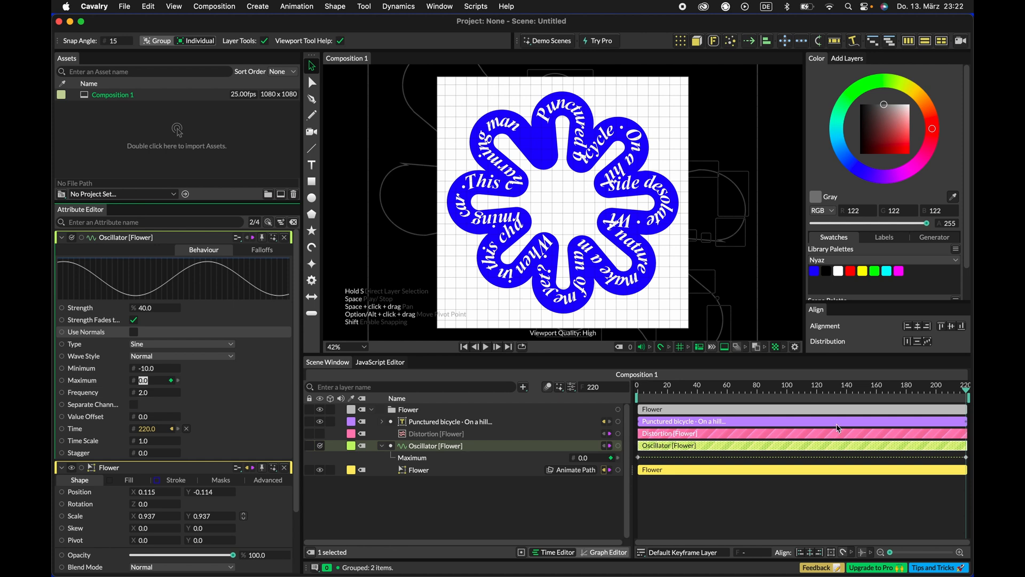
pyautogui.moveTo(819, 385); pyautogui.dragTo(805, 394)
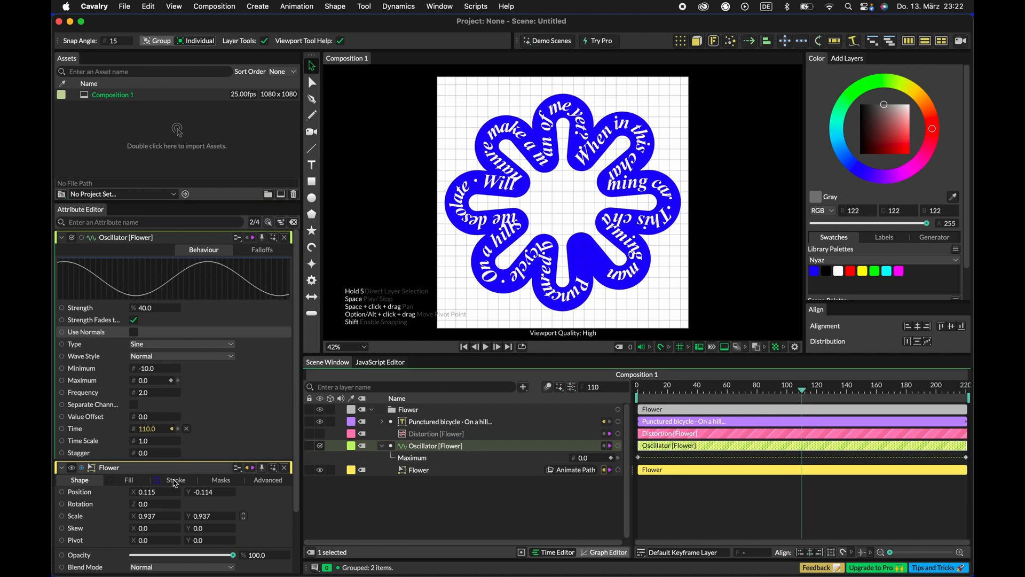
pyautogui.click(151, 381)
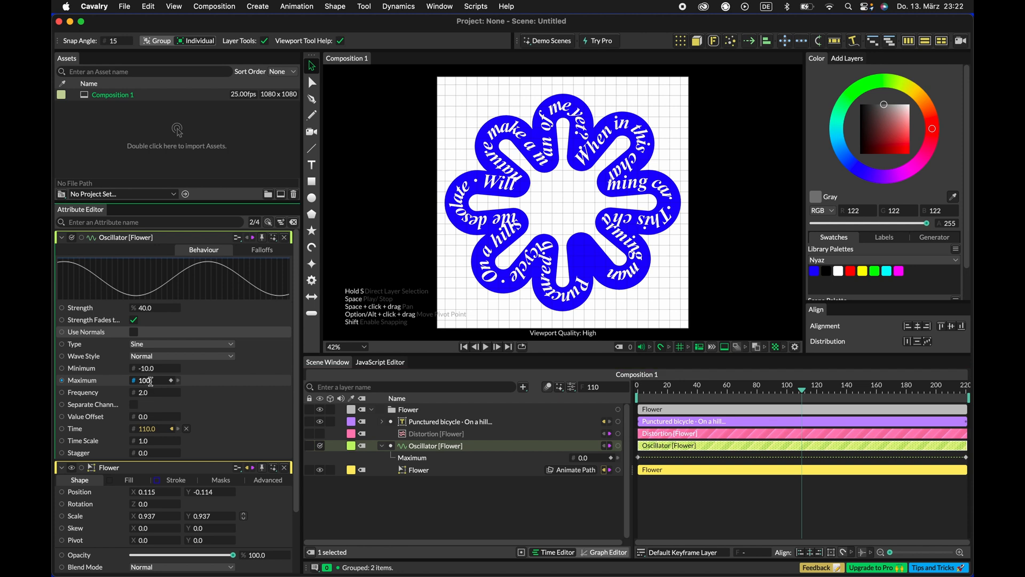
pyautogui.press('Return')
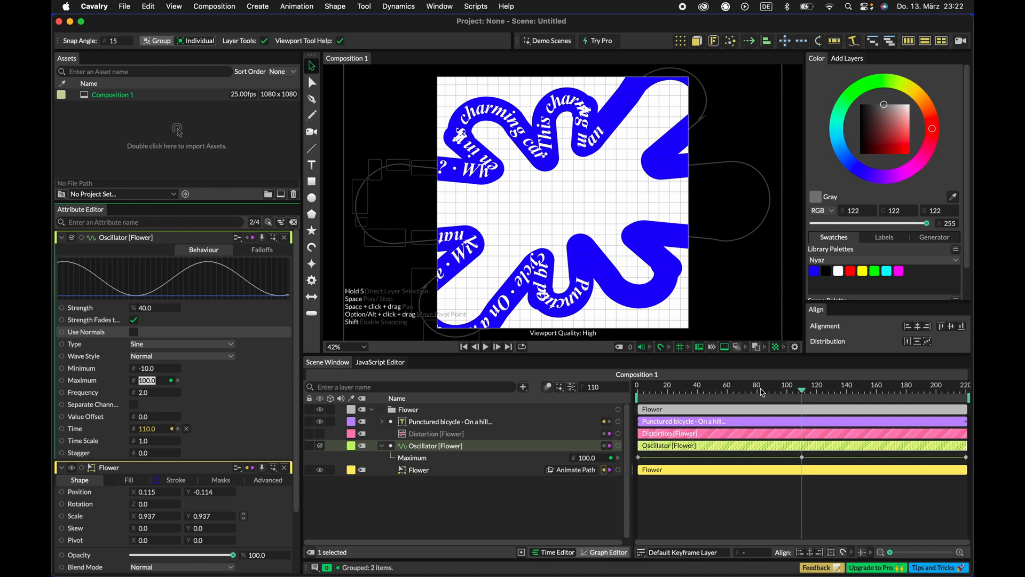
# Step: Keyframe the Oscillator's Minimum at 0 on frame 0, -100 on frame 110 and 0 on frame 220
pyautogui.moveTo(757, 393); pyautogui.dragTo(584, 395)
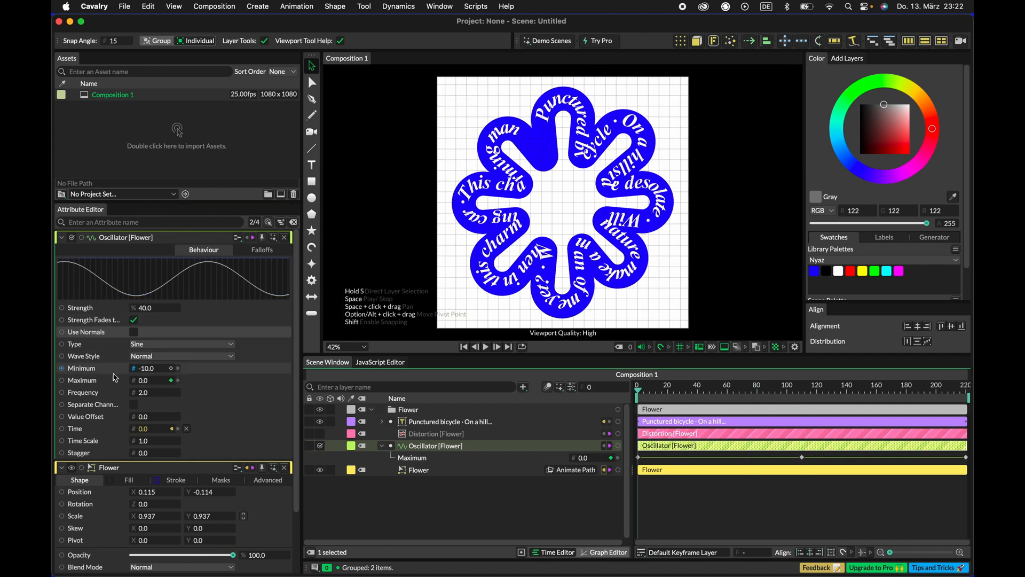
pyautogui.click(157, 370)
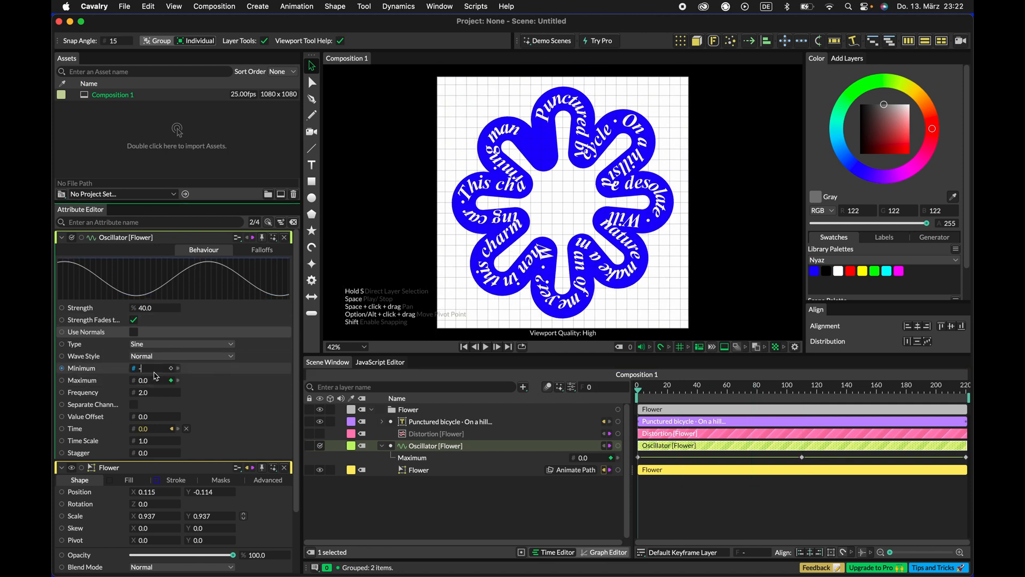
pyautogui.write('0')
pyautogui.press('Return')
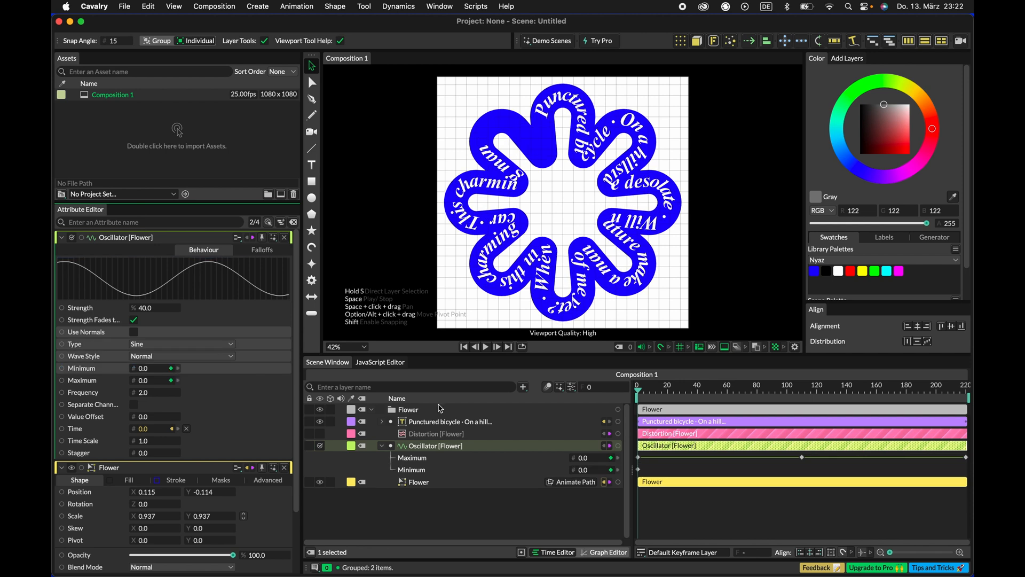
pyautogui.moveTo(799, 390); pyautogui.dragTo(803, 393)
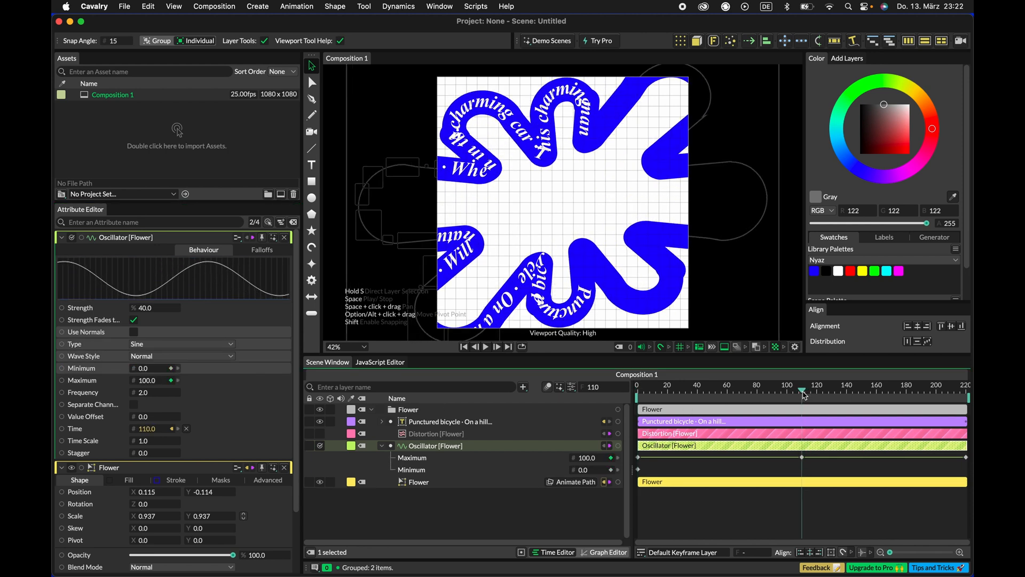
pyautogui.click(147, 369)
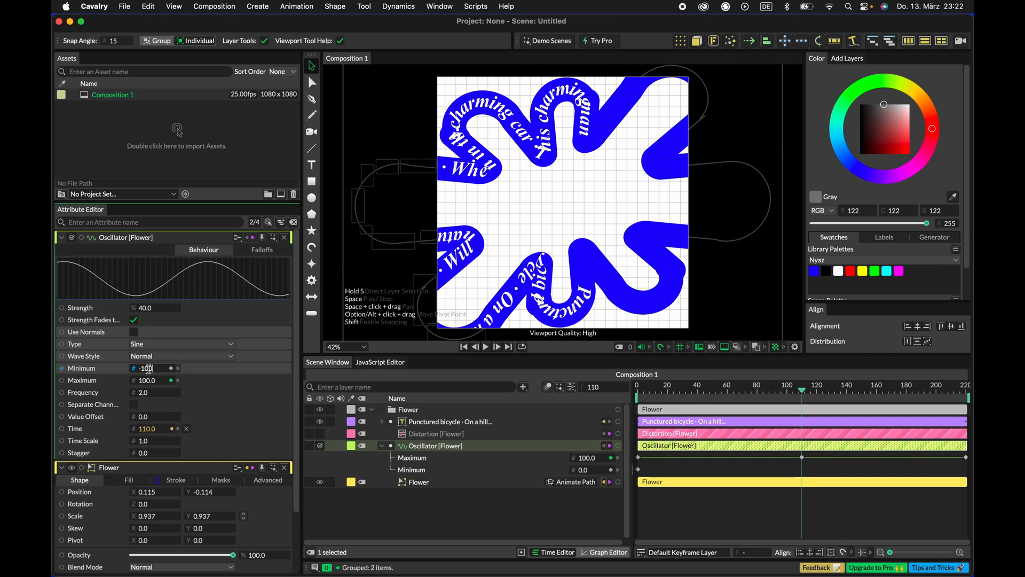
pyautogui.write('-100')
pyautogui.press('Return')
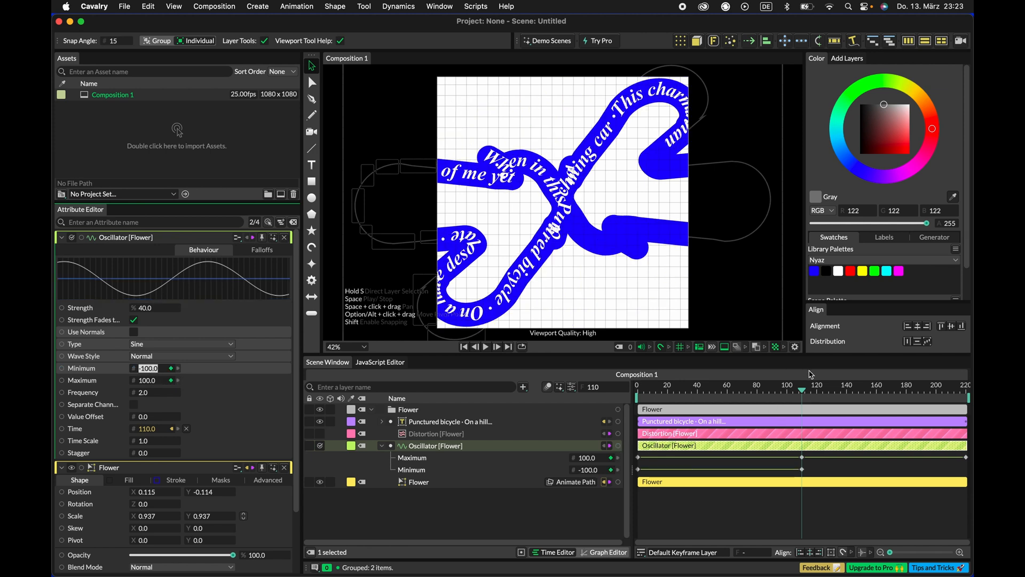
pyautogui.moveTo(806, 391); pyautogui.dragTo(966, 391)
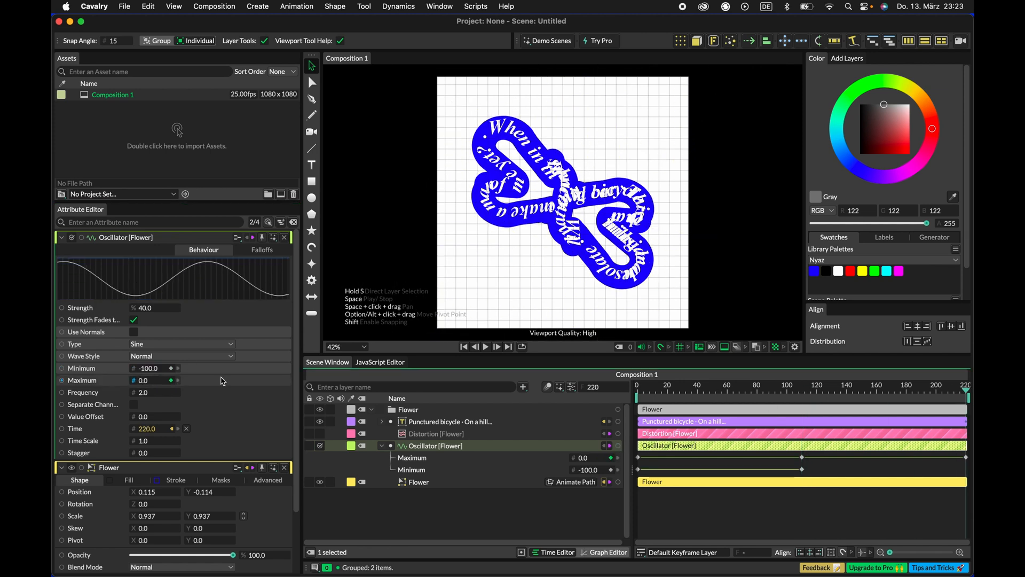
pyautogui.click(155, 369)
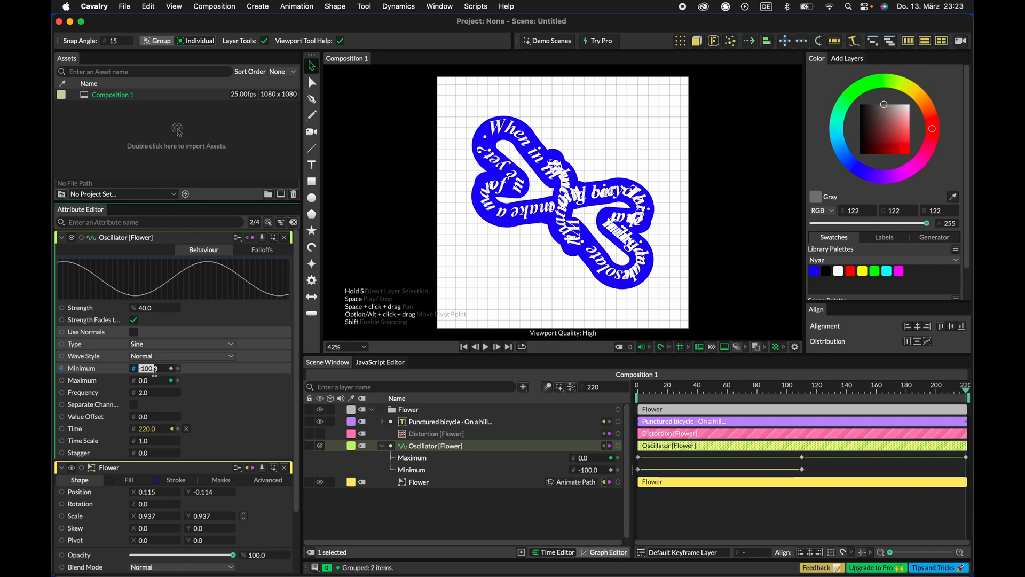
pyautogui.write('0')
pyautogui.press('Return')
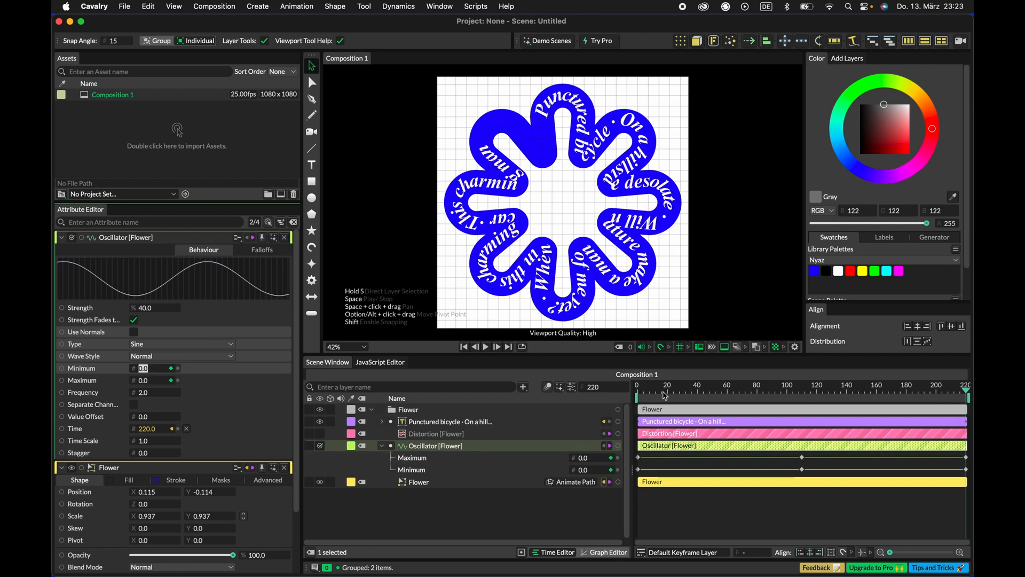
# Step: Play the animation while setting the Oscillator's strength to 28 and frequency to 8.1, and disable the deformer
pyautogui.moveTo(664, 395); pyautogui.dragTo(637, 395)
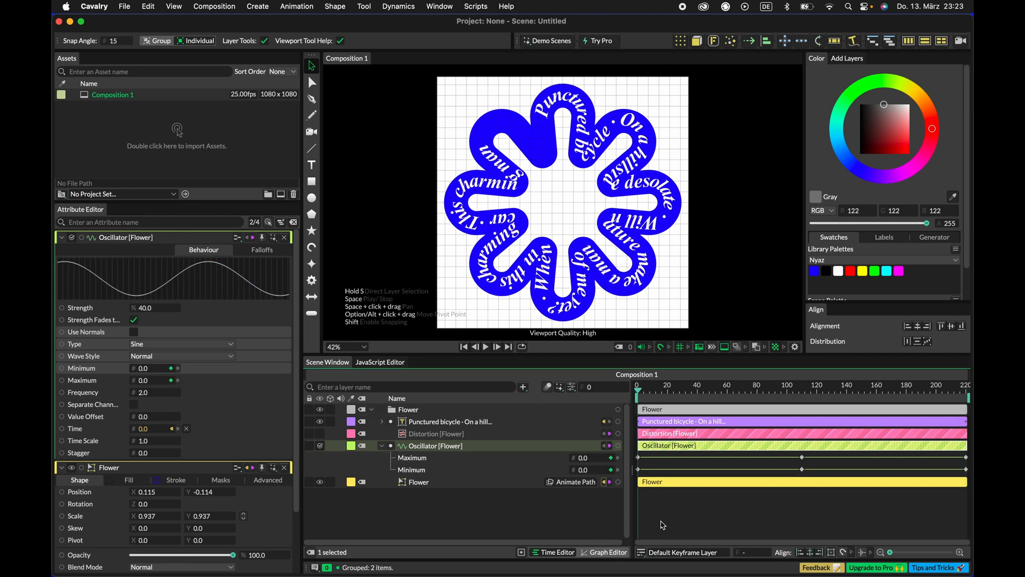
pyautogui.press('space')
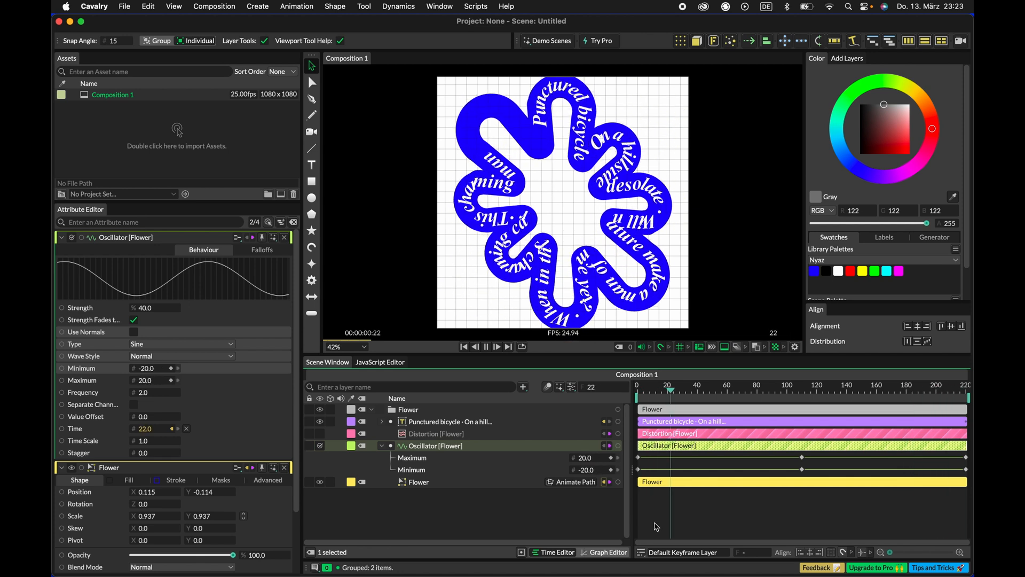
pyautogui.moveTo(146, 310); pyautogui.dragTo(237, 314)
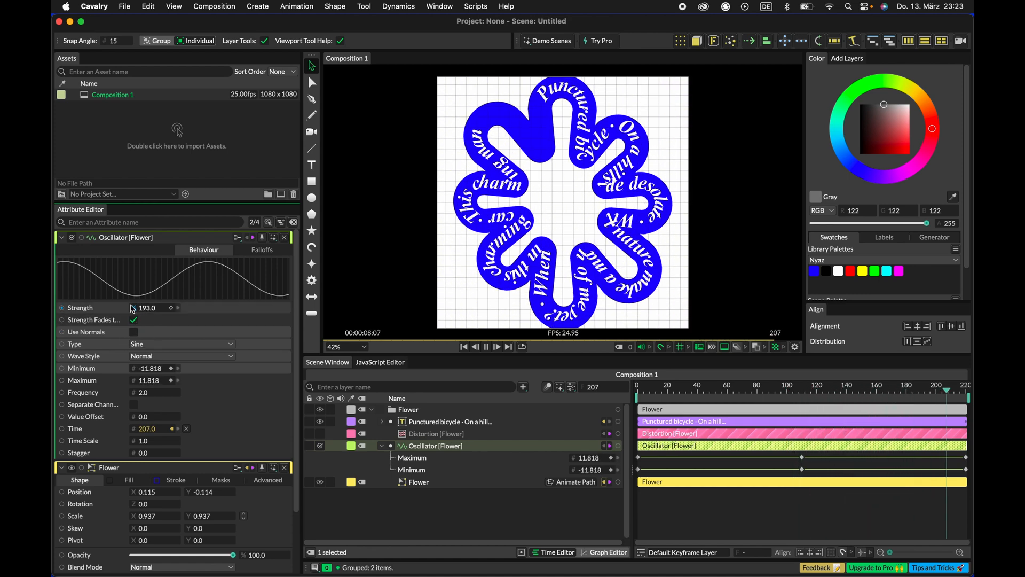
pyautogui.moveTo(148, 311); pyautogui.dragTo(64, 313)
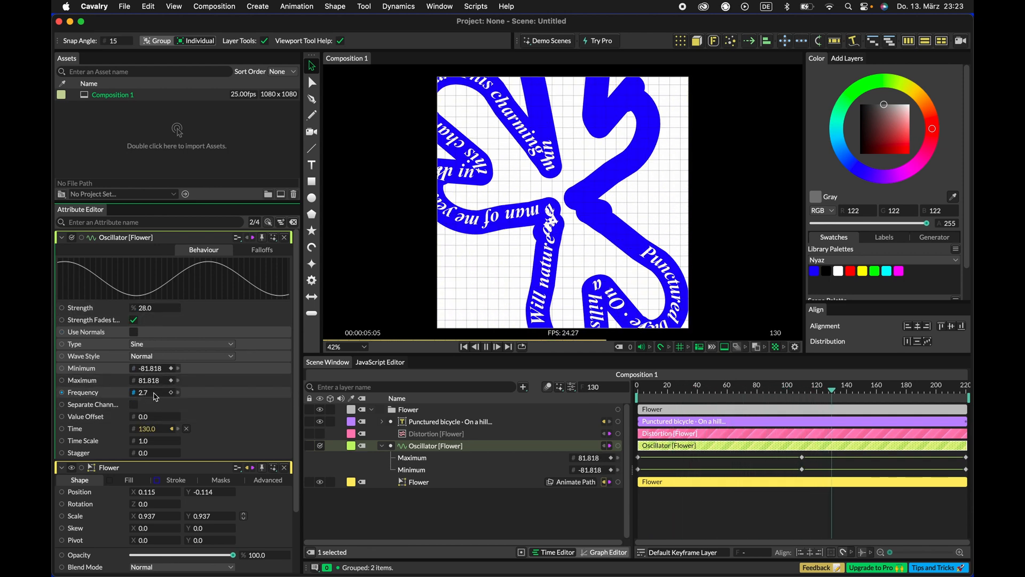
pyautogui.moveTo(147, 396); pyautogui.dragTo(182, 401)
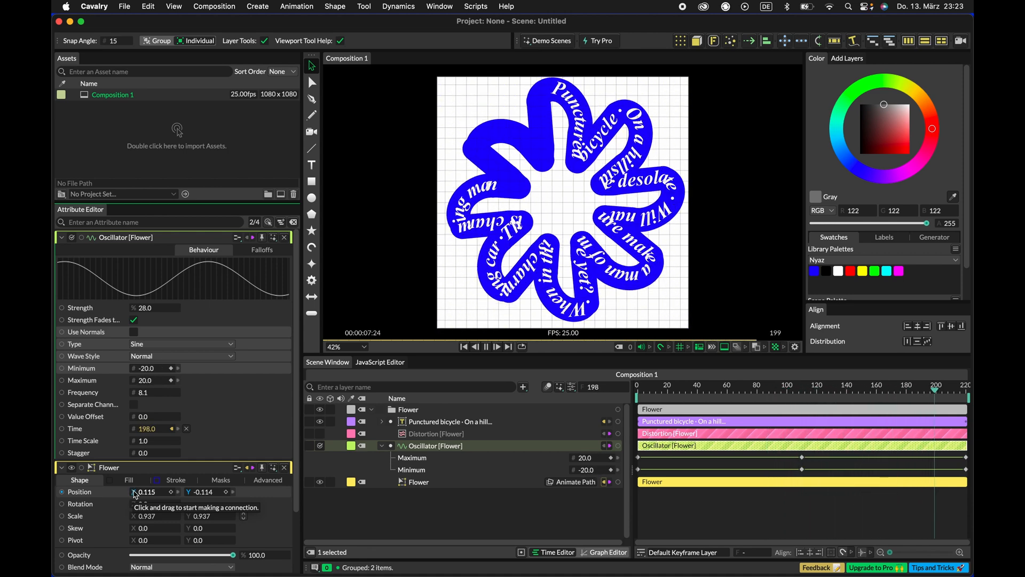
pyautogui.press('space')
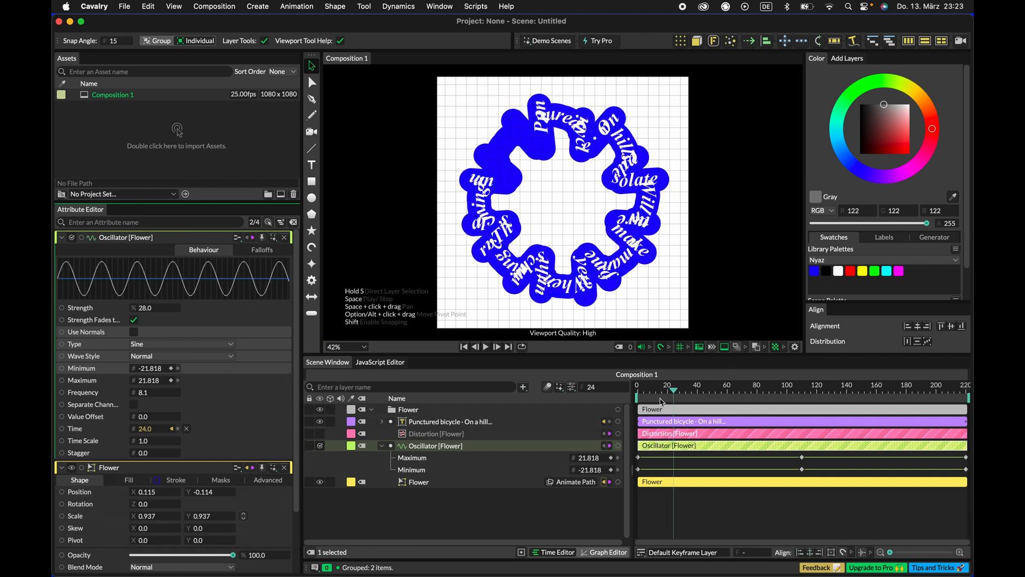
pyautogui.click(320, 446)
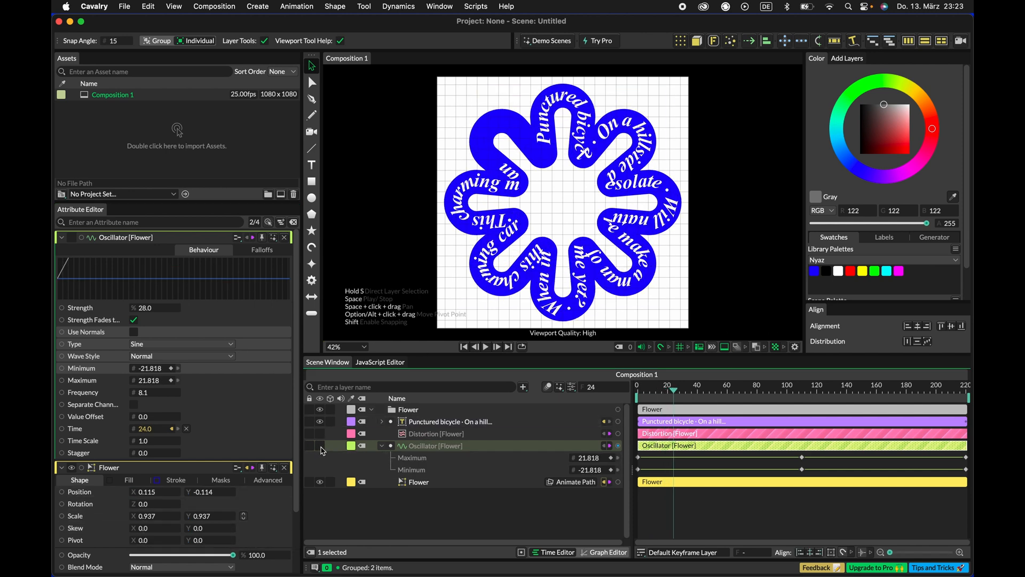
# Step: Group the flower shape with its Distortion and Oscillator layers and rename the group Flower SVG
pyautogui.click(382, 445)
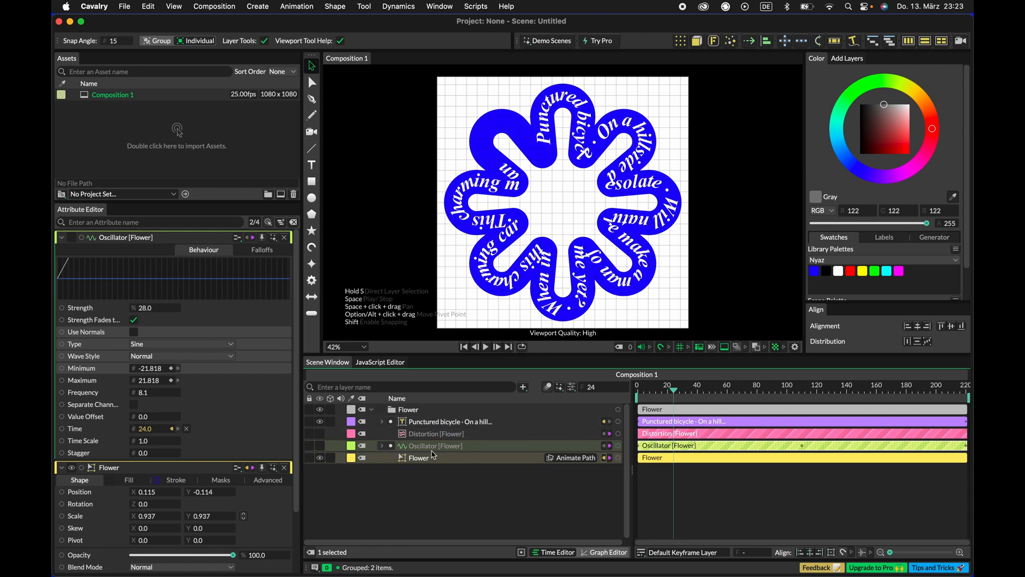
pyautogui.keyDown('super'); pyautogui.click(430, 438); pyautogui.keyUp('super')
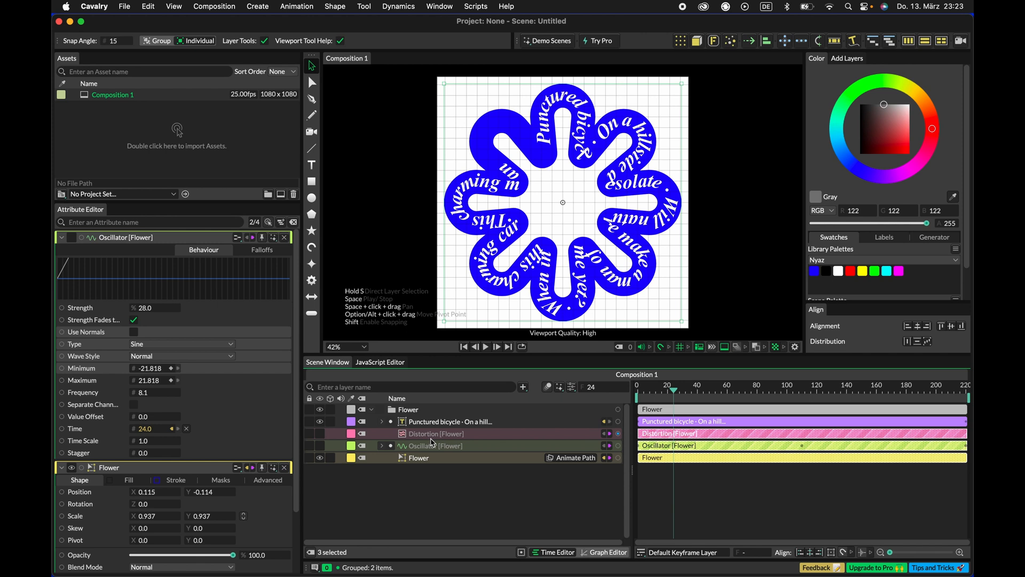
pyautogui.press('super+g')
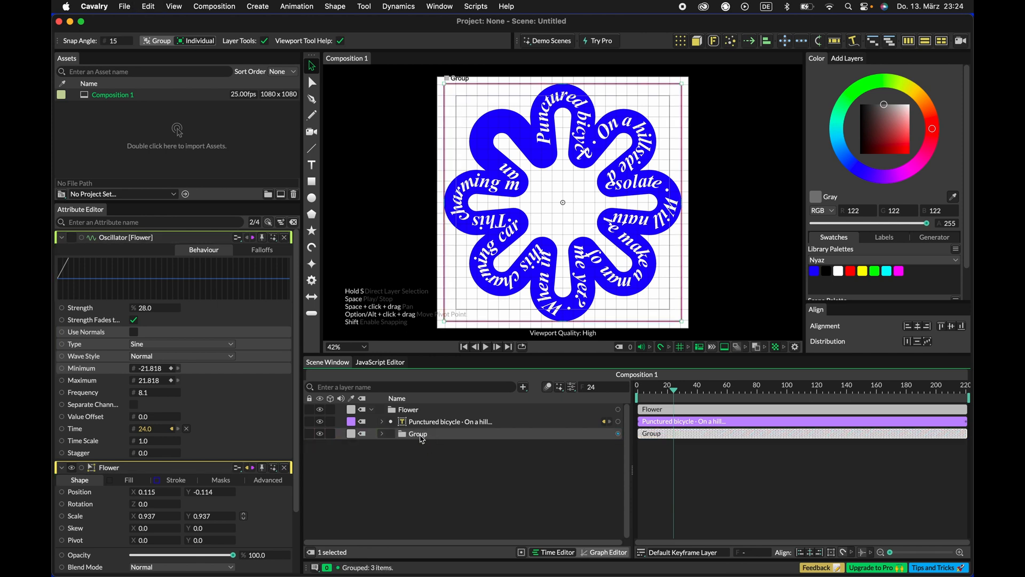
pyautogui.rightClick(421, 438)
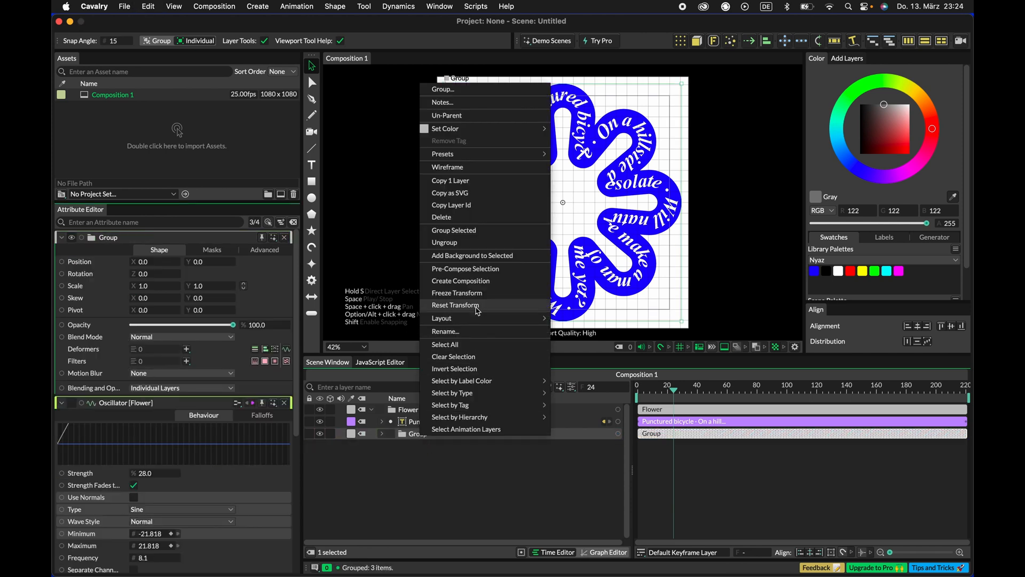
pyautogui.click(466, 344)
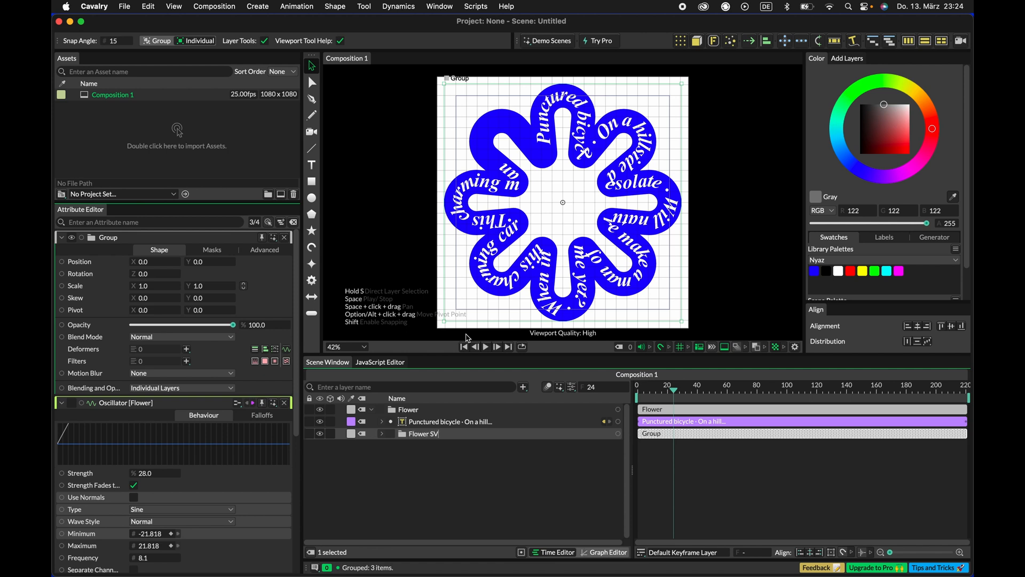
pyautogui.press('Return')
pyautogui.click(447, 470)
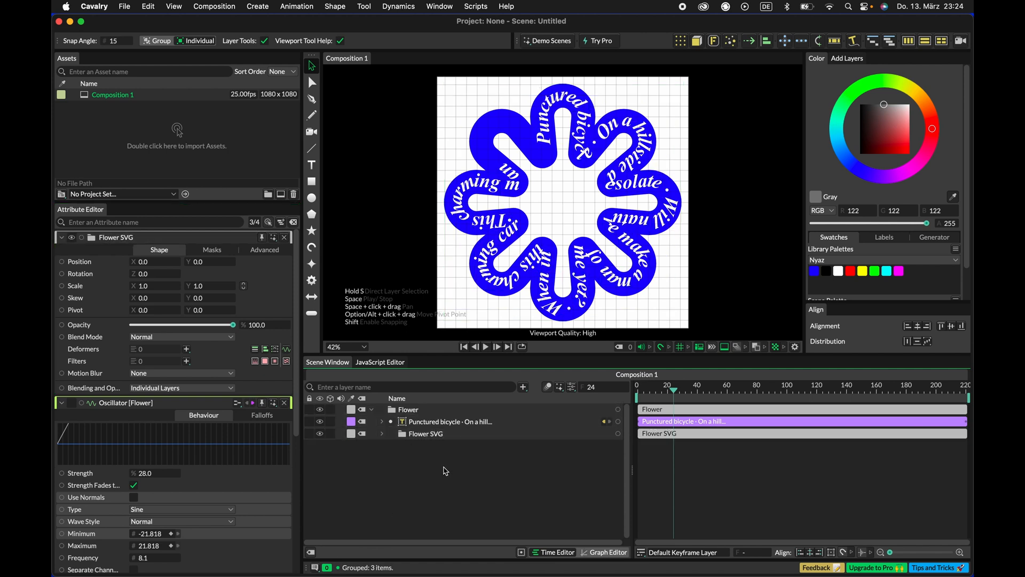
# Step: Return the playhead to frame 0 and save the scene as Flower3
pyautogui.moveTo(678, 383); pyautogui.dragTo(559, 375)
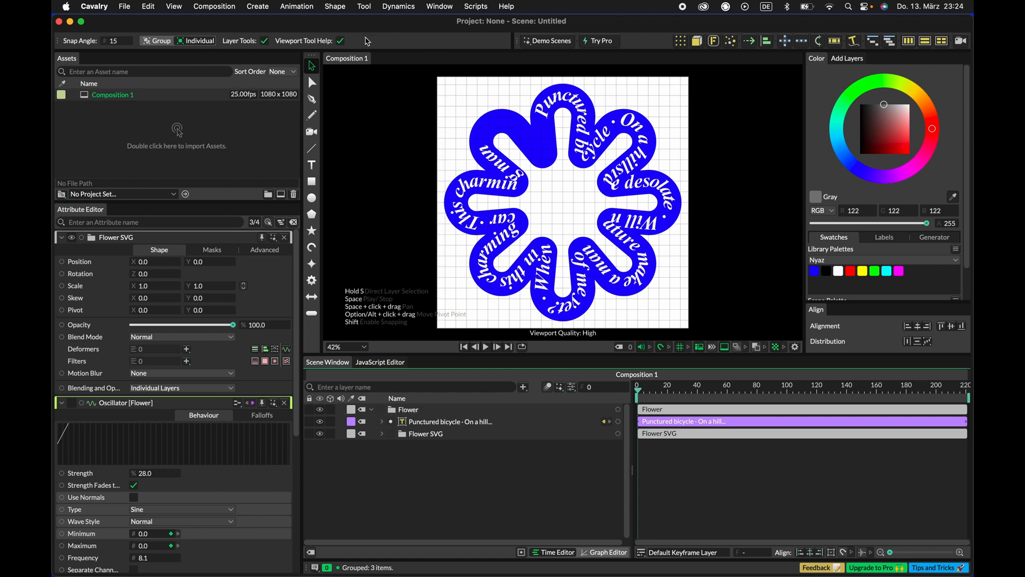
pyautogui.press('super+s')
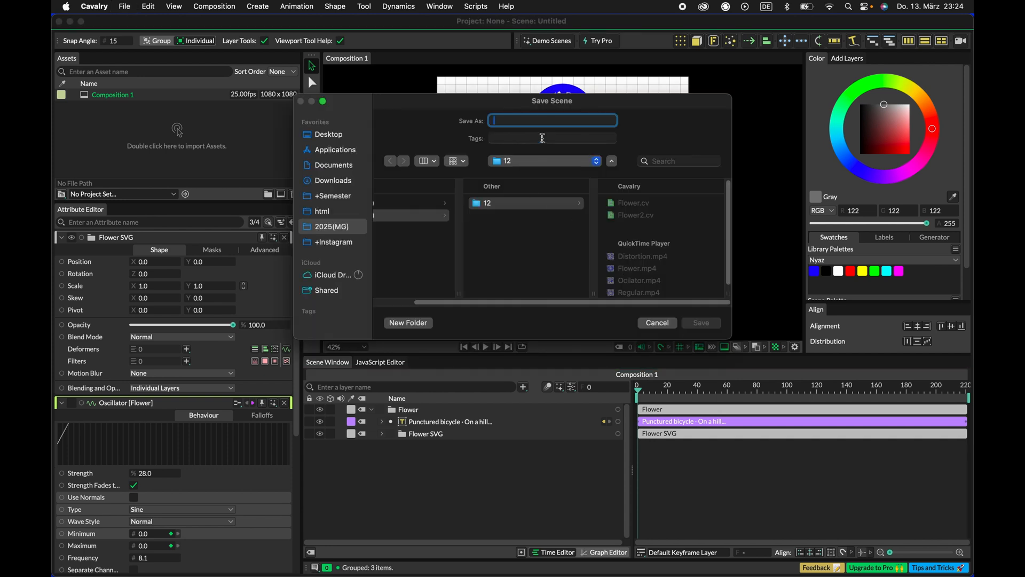
pyautogui.write('Flower3')
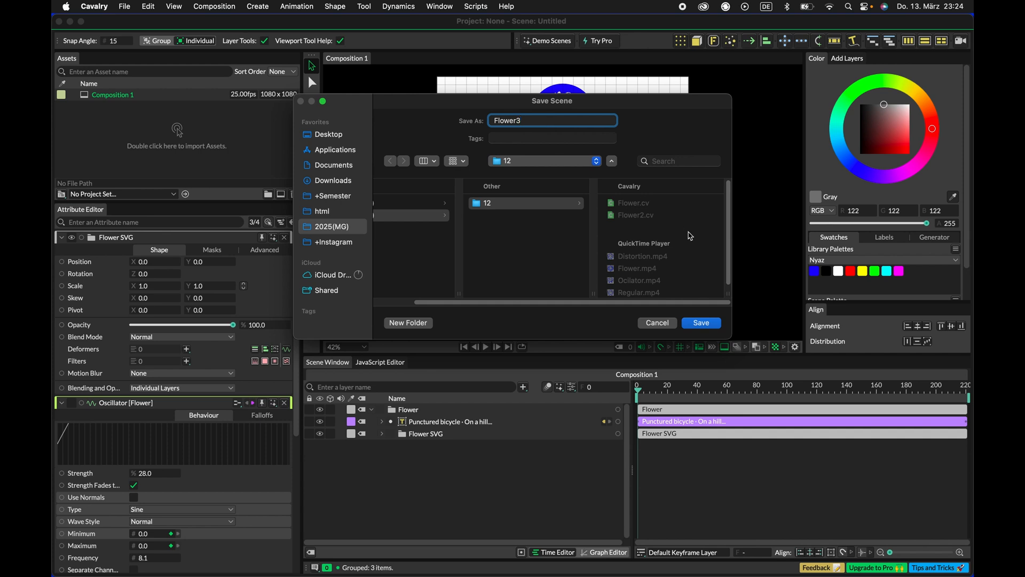
pyautogui.click(716, 328)
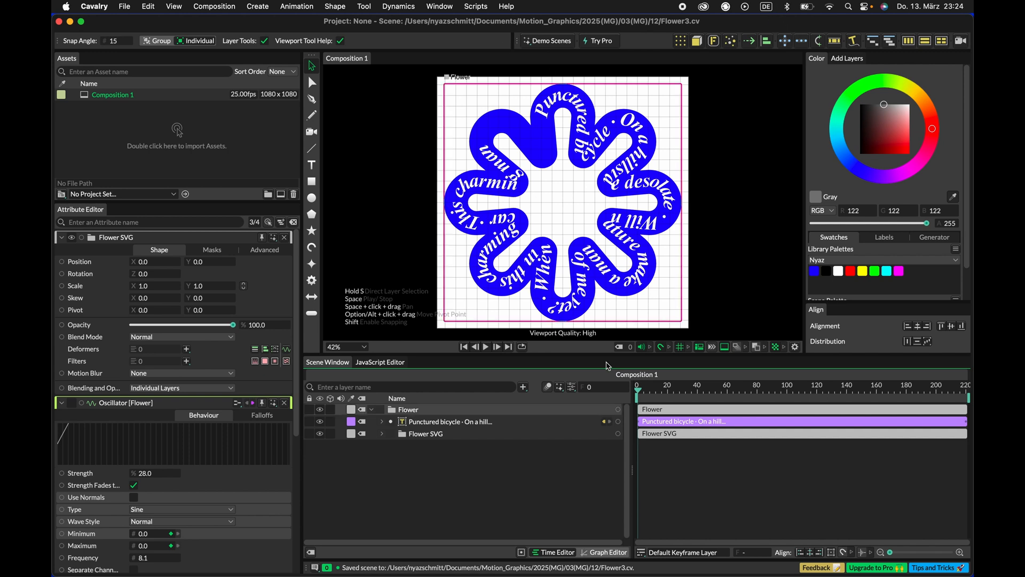
# Step: Uncover the desktop, switch to Finder and preview the video MVI_4134.MOV
pyautogui.moveTo(742, 16); pyautogui.dragTo(574, 9)
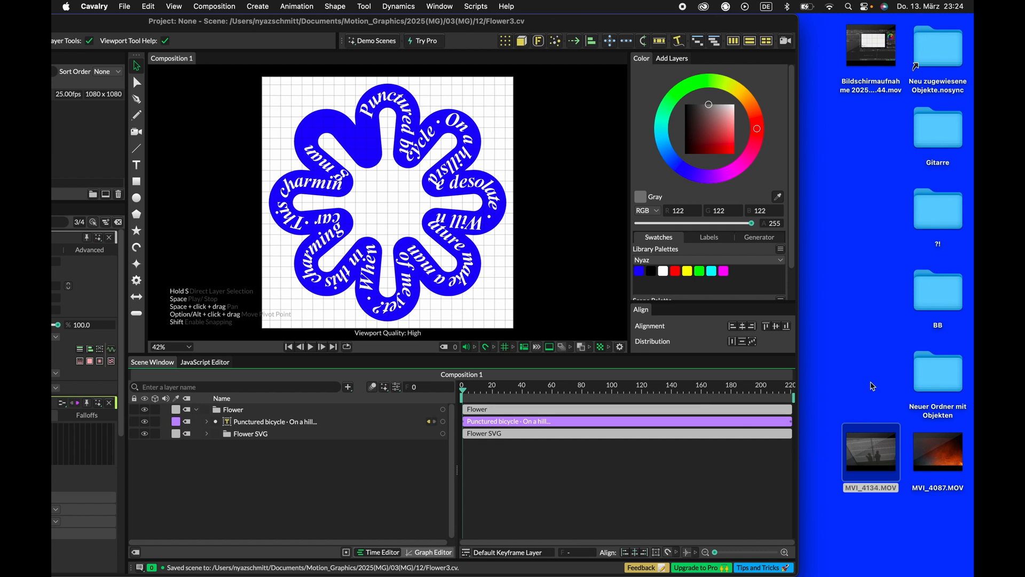
pyautogui.click(873, 386)
pyautogui.moveTo(869, 453)
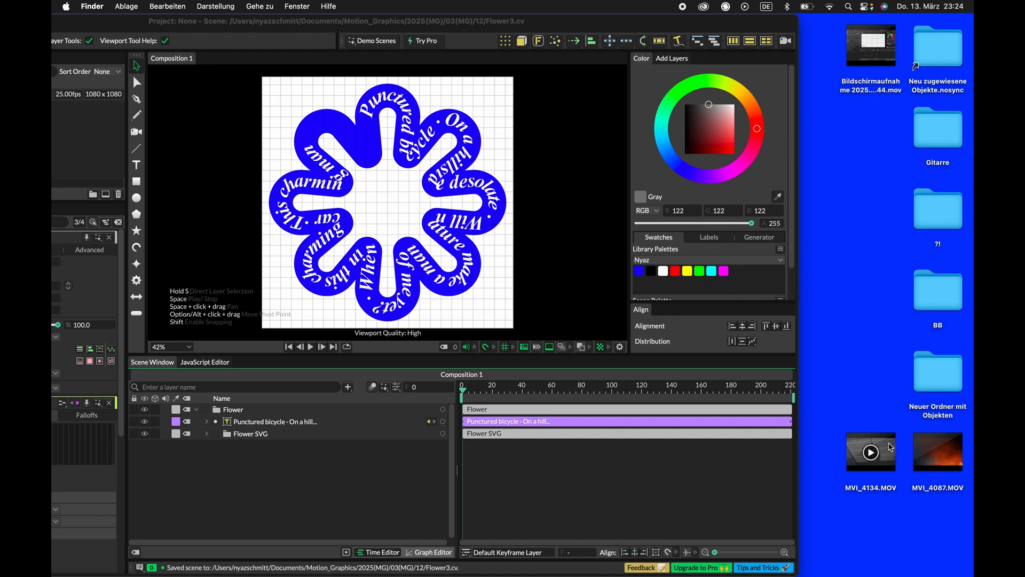
pyautogui.moveTo(892, 450); pyautogui.dragTo(865, 384)
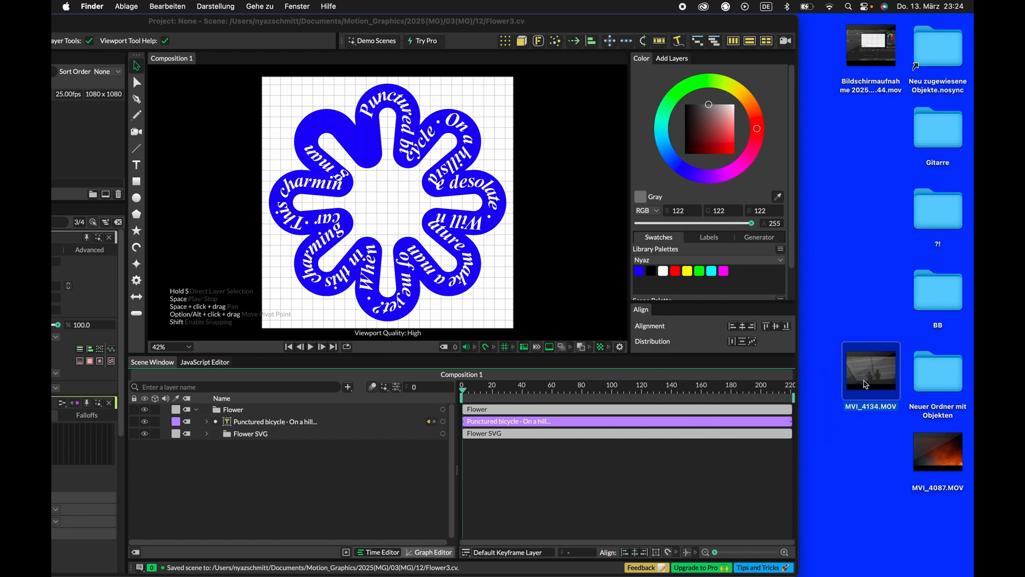
pyautogui.press('space')
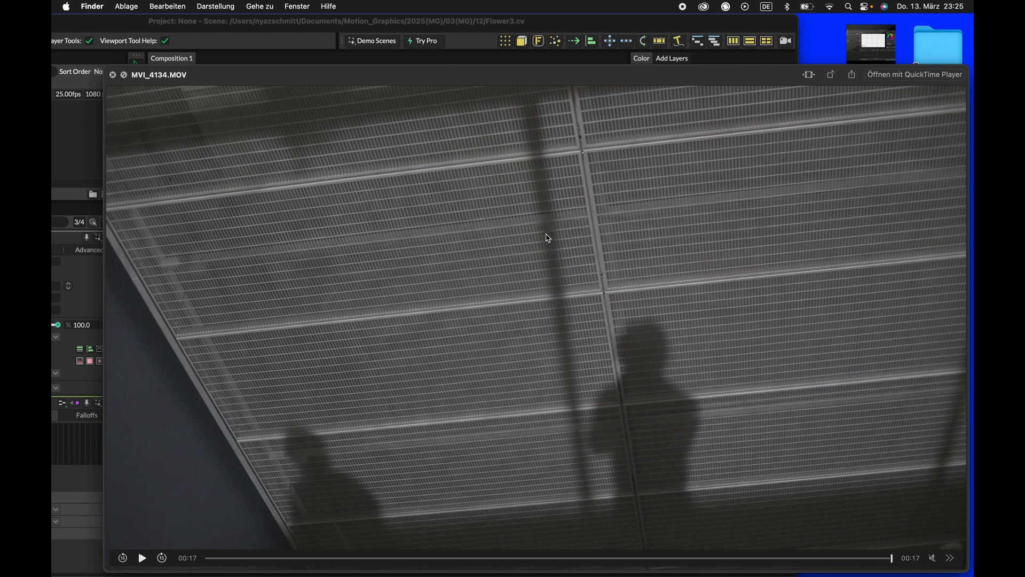
pyautogui.click(114, 75)
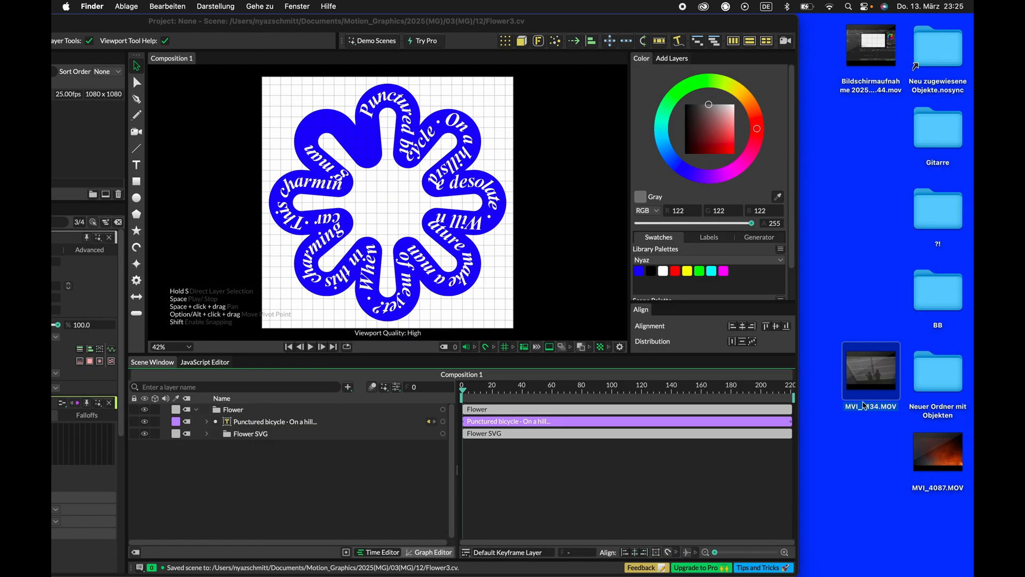
# Step: Bring MVI_4134.MOV from the desktop into the Cavalry composition and move the window back into place
pyautogui.moveTo(854, 360); pyautogui.dragTo(308, 189)
pyautogui.moveTo(558, 22); pyautogui.dragTo(774, 23)
pyautogui.click(122, 22)
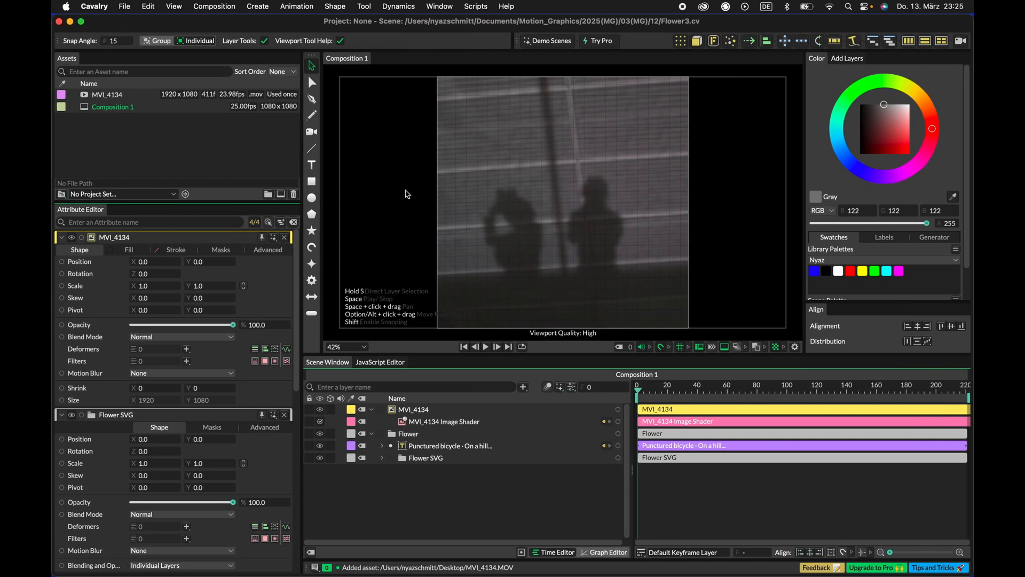
# Step: Collapse the MVI_4134 and Flower layers and place the video layer beneath the Flower group
pyautogui.click(431, 421)
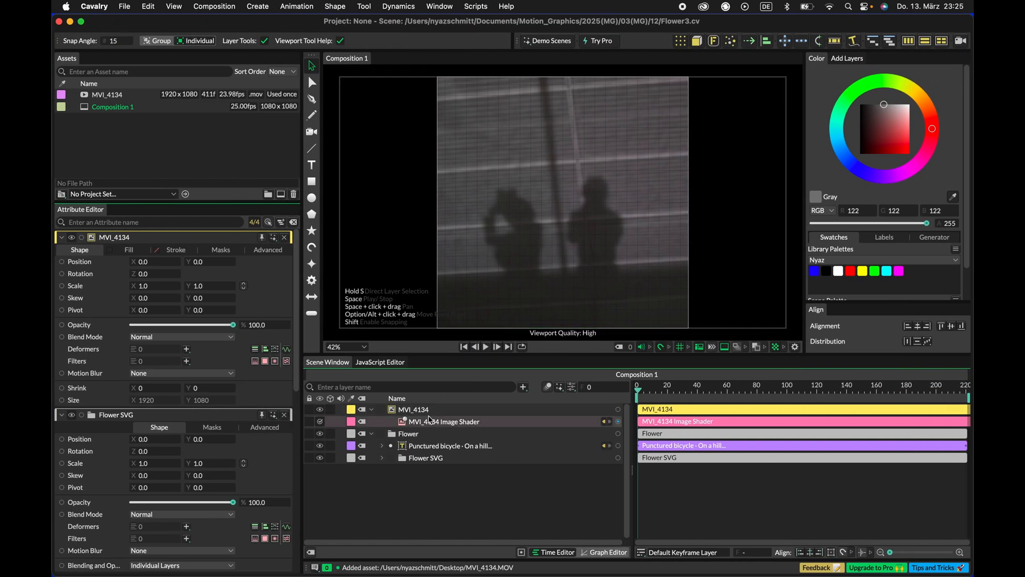
pyautogui.click(413, 410)
pyautogui.click(429, 421)
pyautogui.hscroll(10, 851, 474)
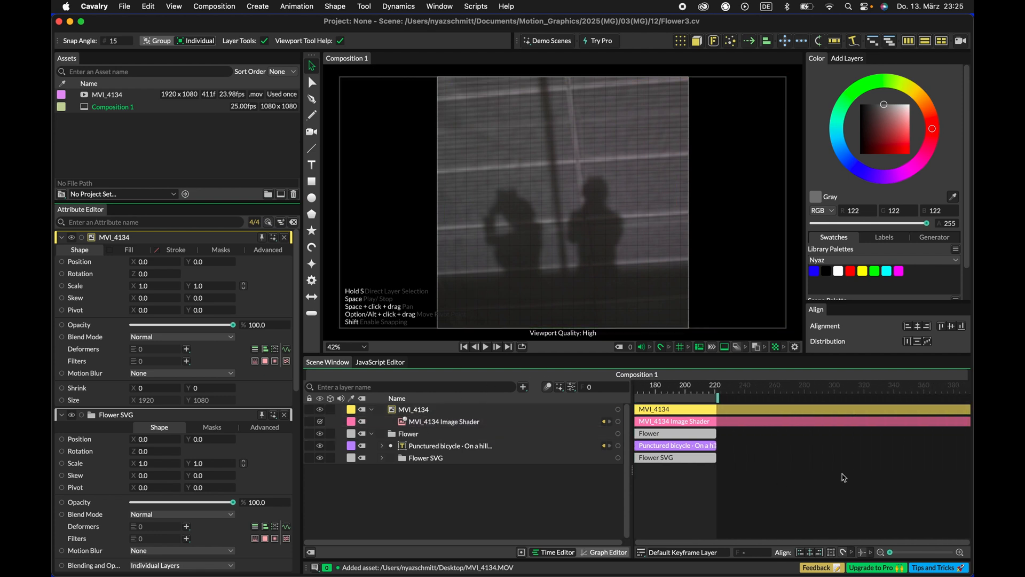
pyautogui.hscroll(6, 844, 477)
pyautogui.hscroll(-15, 722, 463)
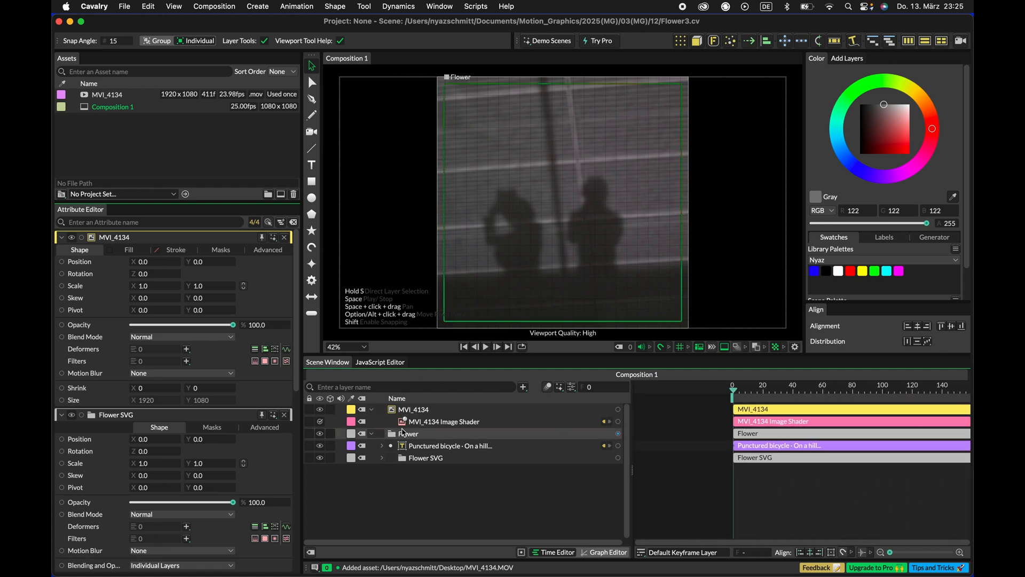
pyautogui.click(393, 411)
pyautogui.click(373, 409)
pyautogui.click(372, 421)
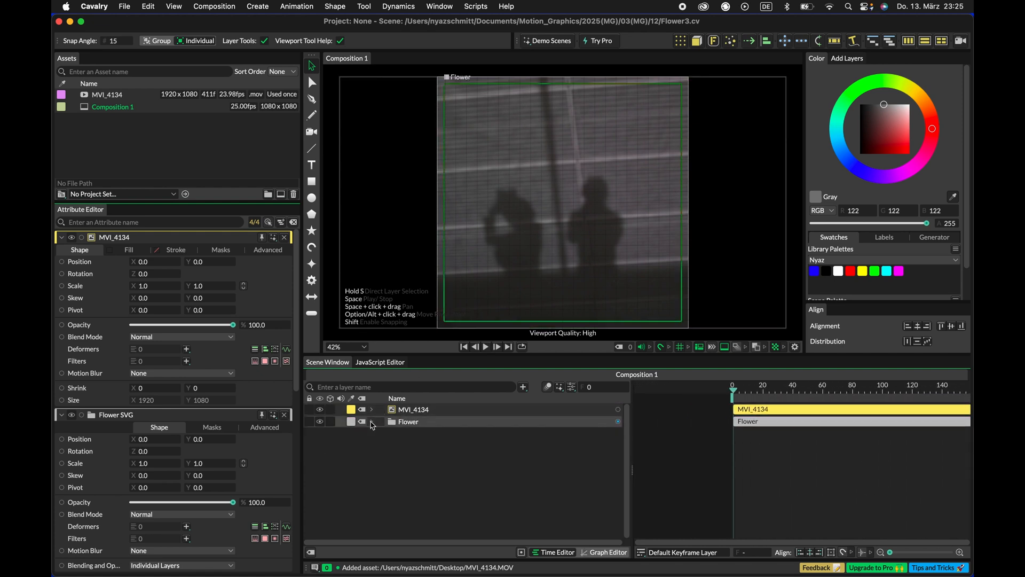
pyautogui.moveTo(410, 415); pyautogui.dragTo(407, 434)
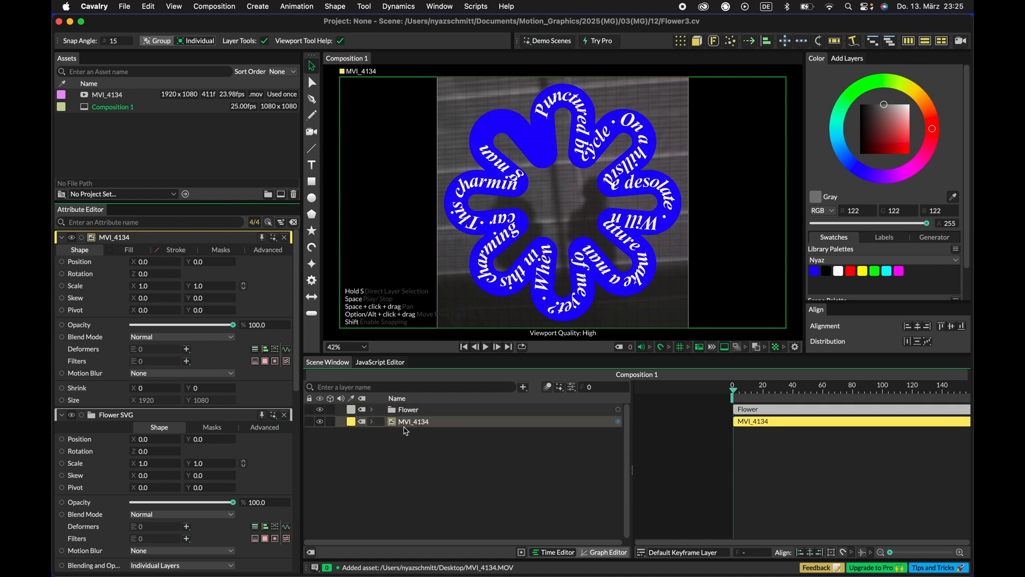
# Step: Dismiss the leftover Flower SVG and Oscillator attributes and add a Dithering filter to the MVI_4134 layer
pyautogui.click(372, 421)
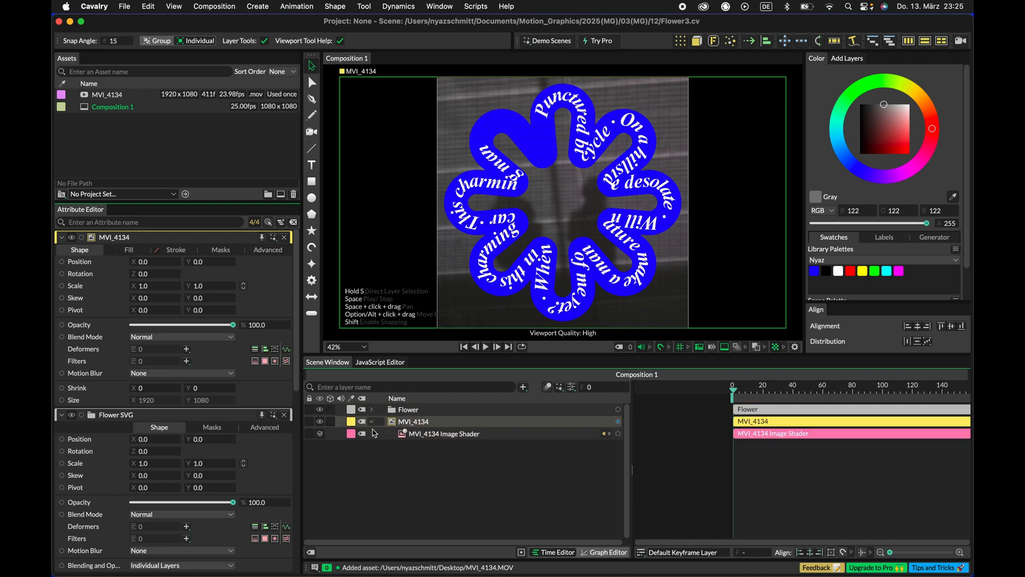
pyautogui.click(413, 424)
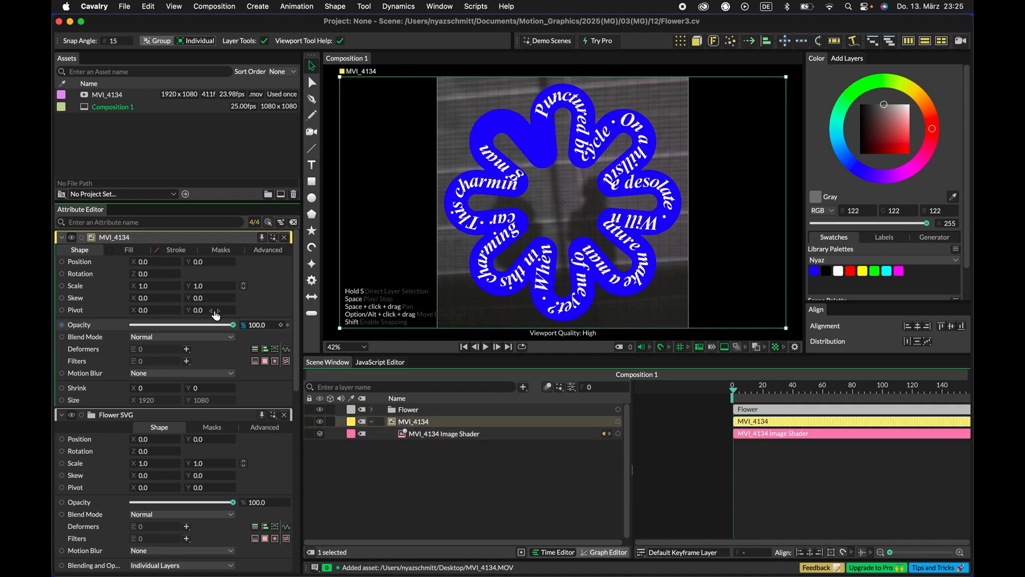
pyautogui.click(284, 416)
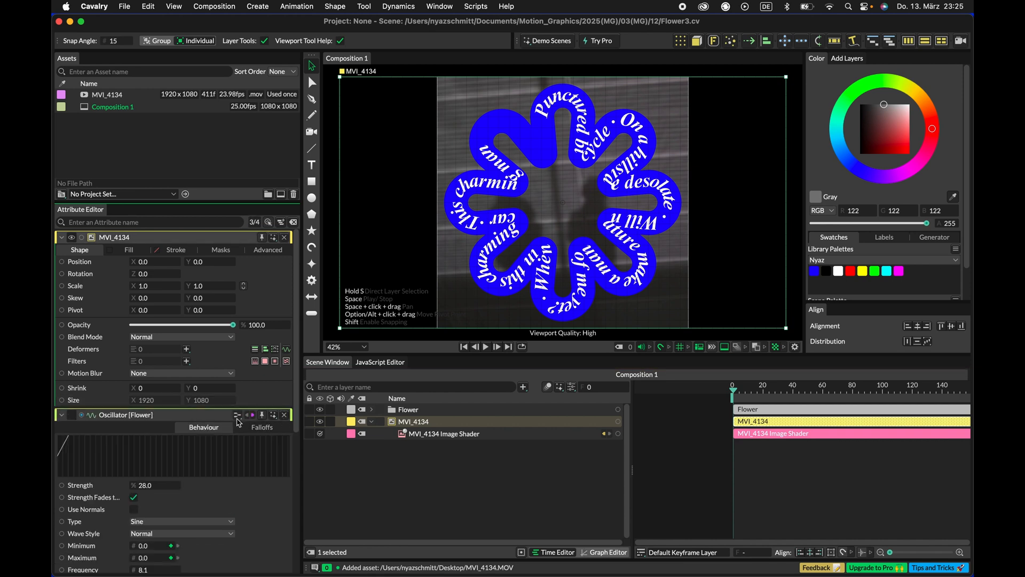
pyautogui.click(285, 415)
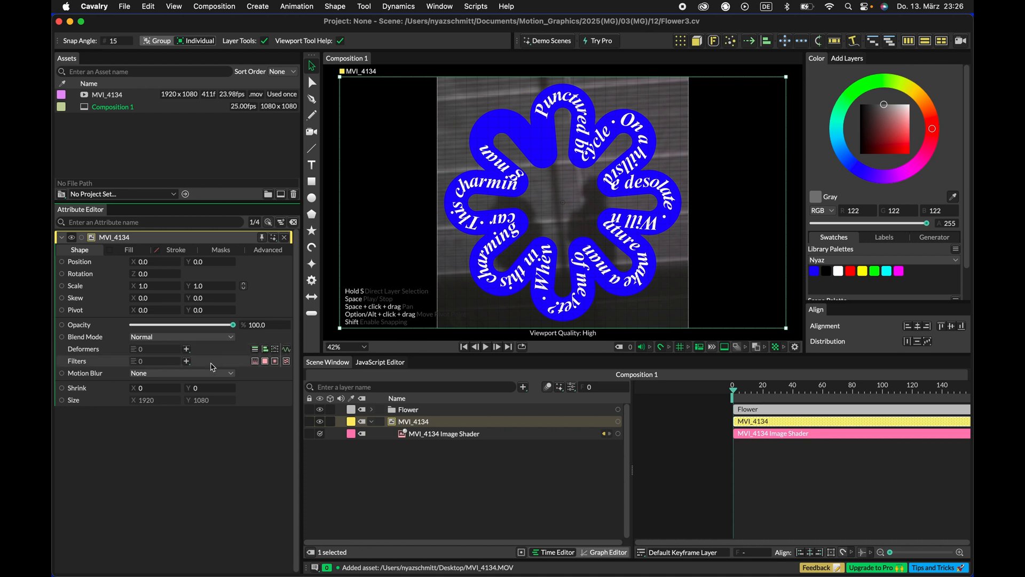
pyautogui.click(186, 361)
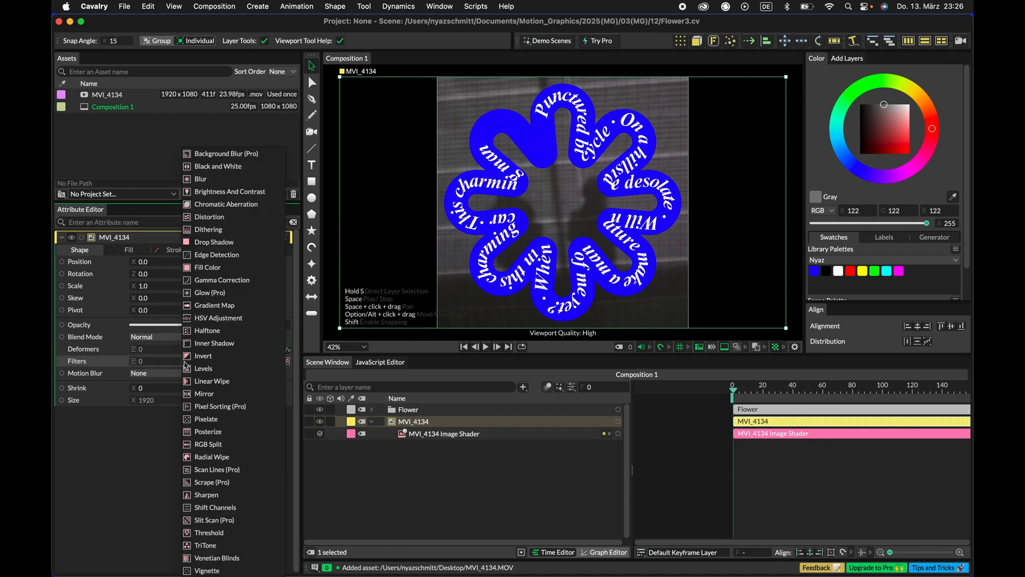
pyautogui.click(210, 230)
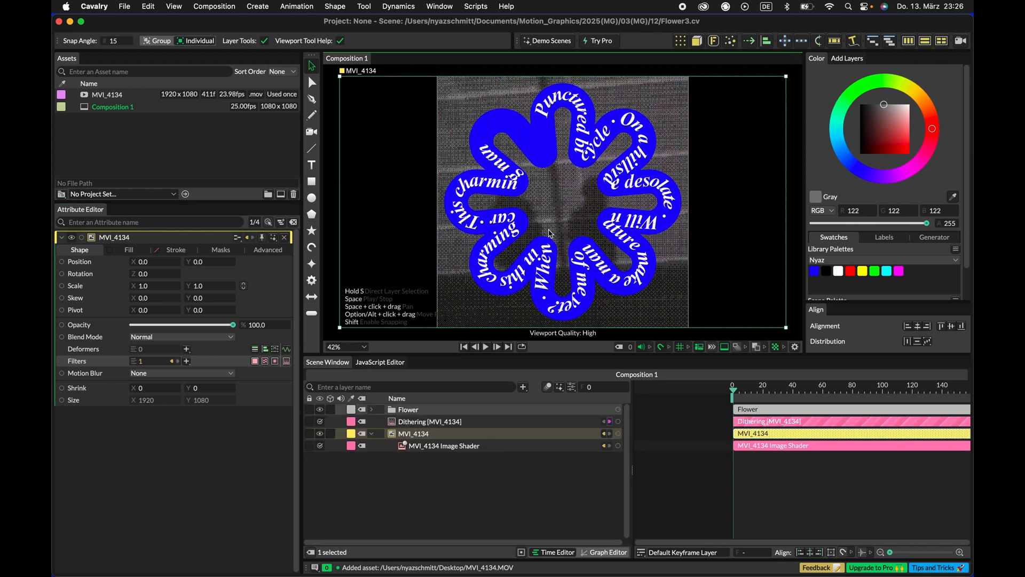
pyautogui.scroll(1, 769, 275)
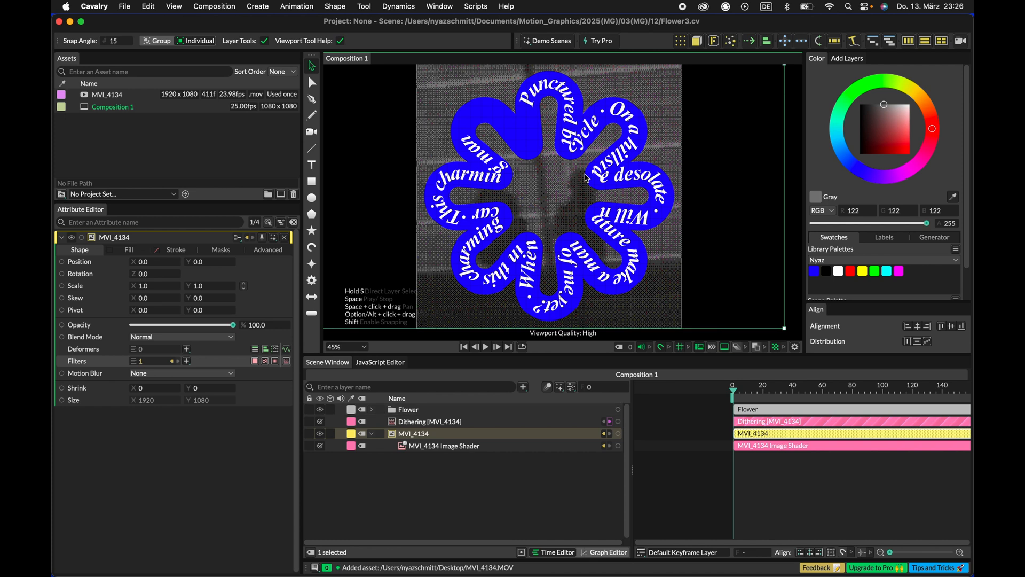
pyautogui.click(529, 188)
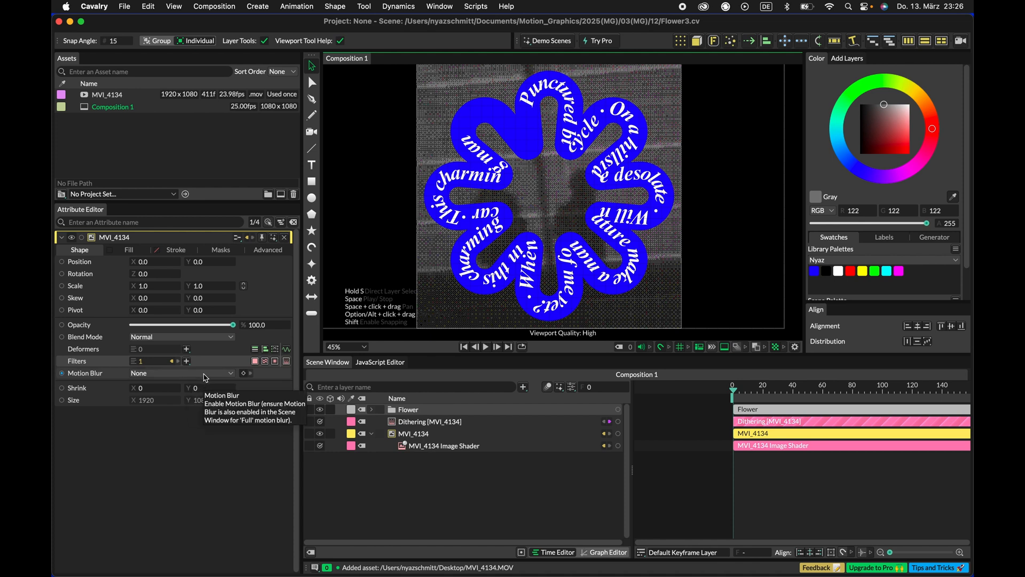
# Step: Try Transform Only (Fast) motion blur on the MVI_4134 layer, and set it back to None
pyautogui.click(169, 373)
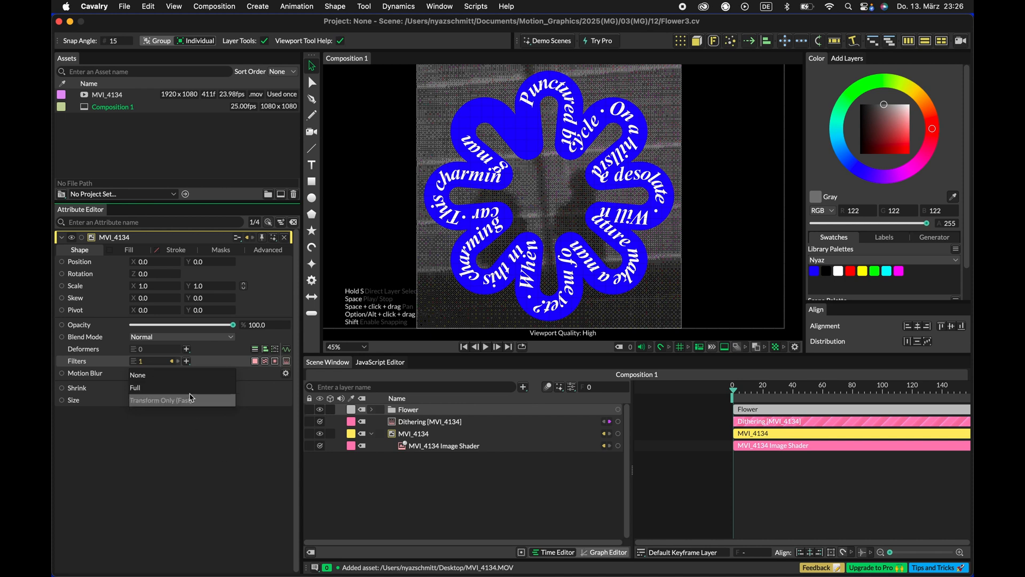
pyautogui.click(192, 398)
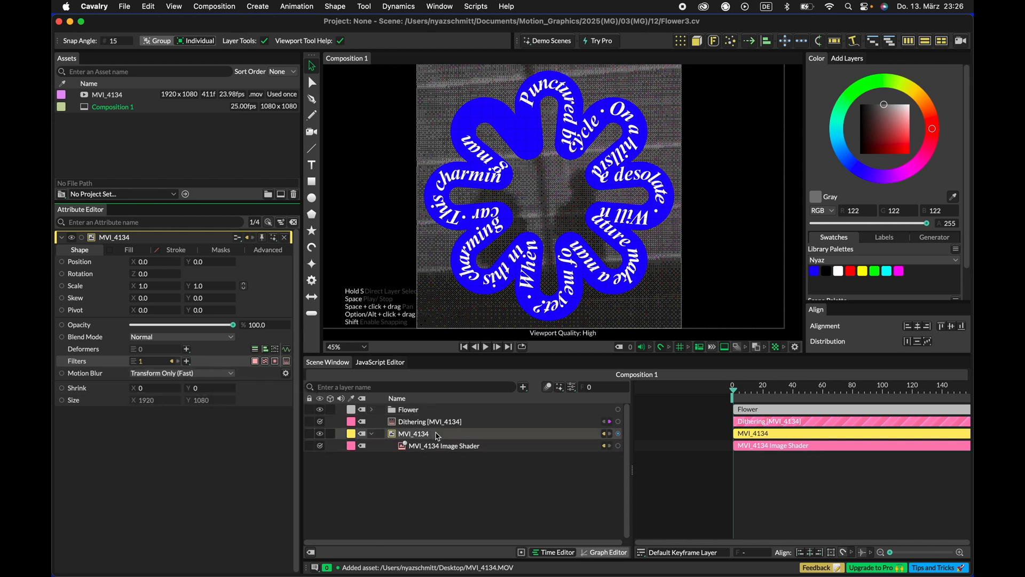
pyautogui.click(219, 373)
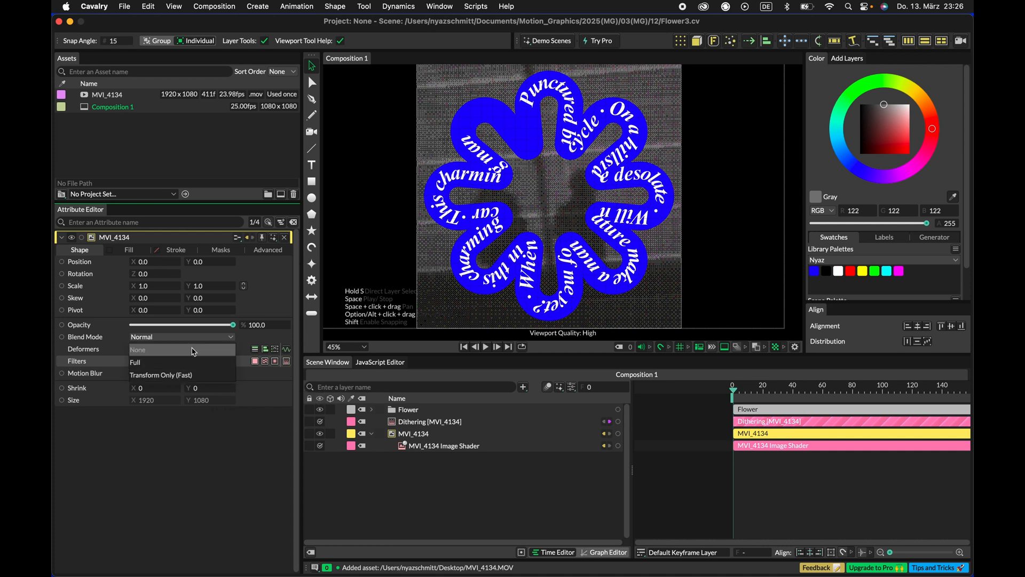
pyautogui.click(194, 350)
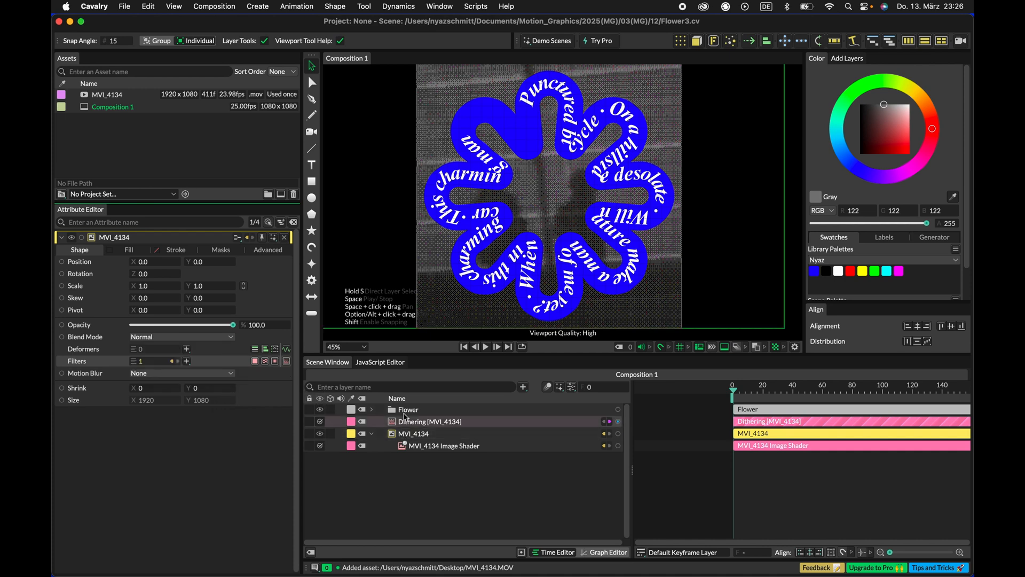
# Step: Try the Saturation blend mode on the Dithering filter, restore it to Replace and dismiss the filter's attributes
pyautogui.click(405, 419)
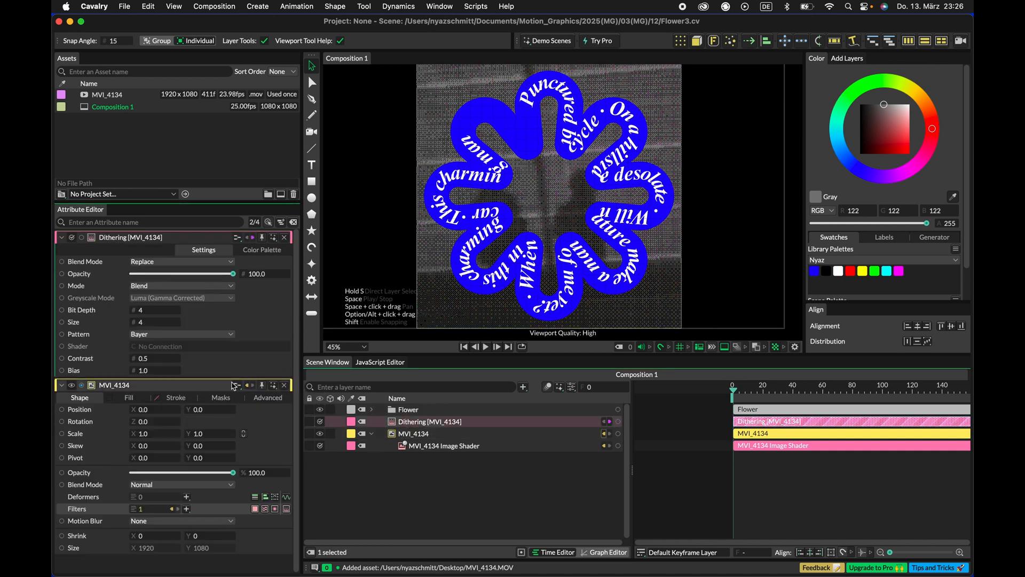
pyautogui.click(169, 287)
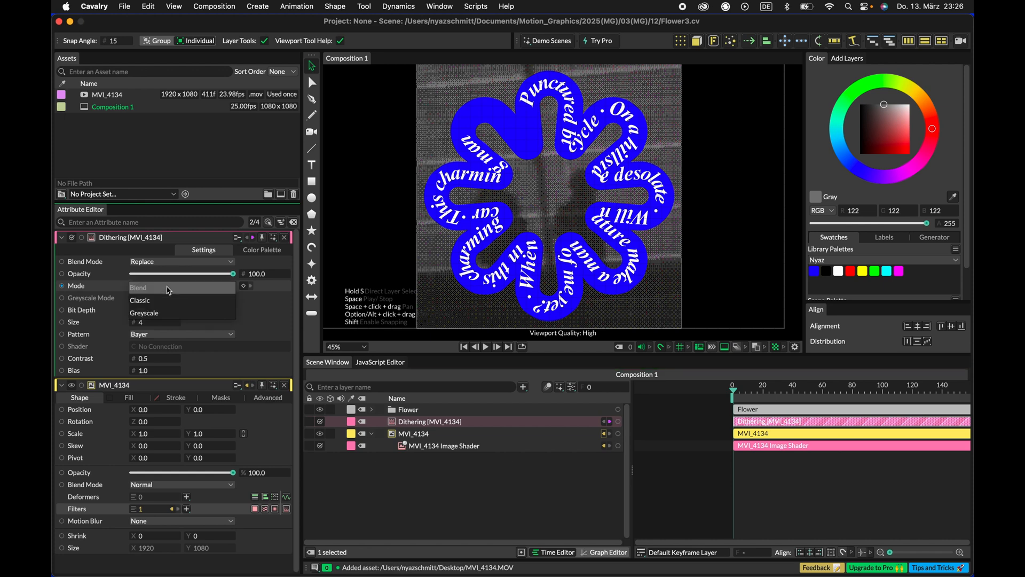
pyautogui.click(168, 288)
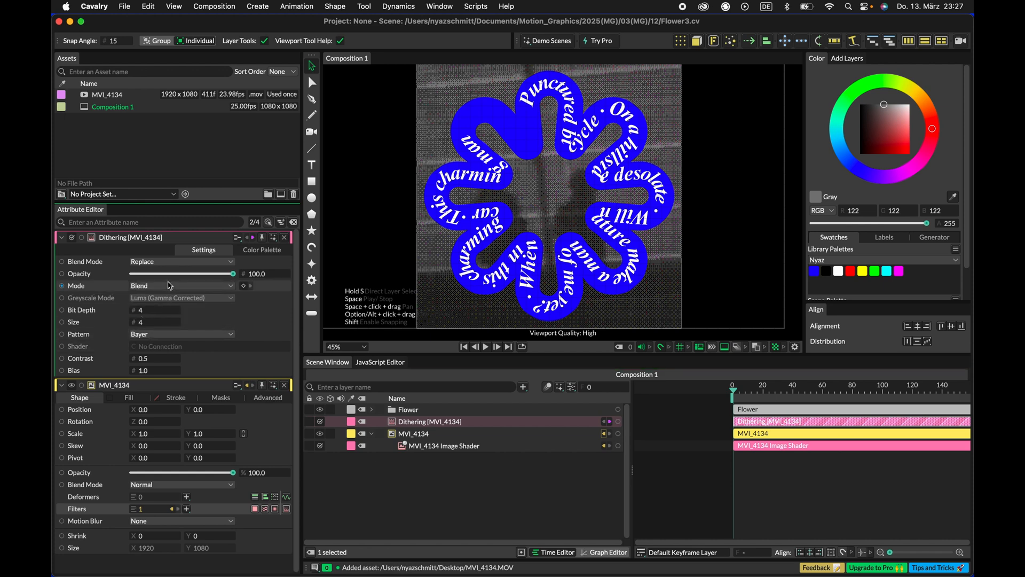
pyautogui.click(185, 263)
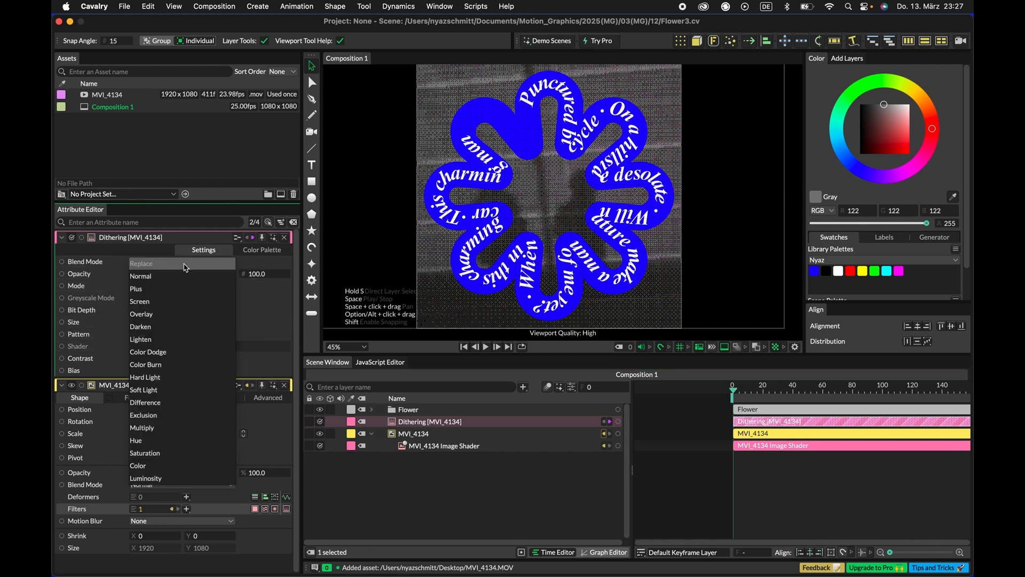
pyautogui.click(161, 452)
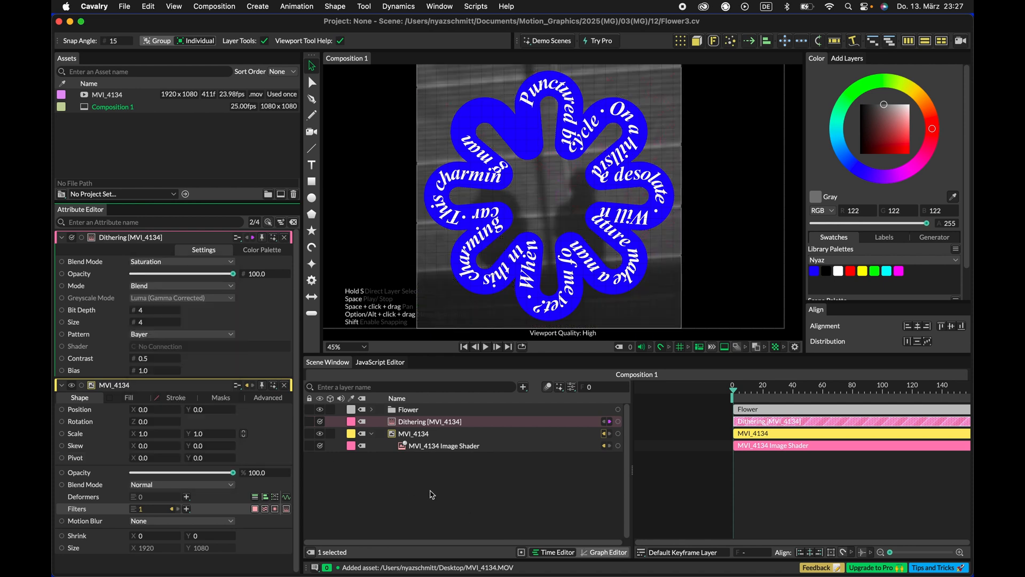
pyautogui.click(190, 261)
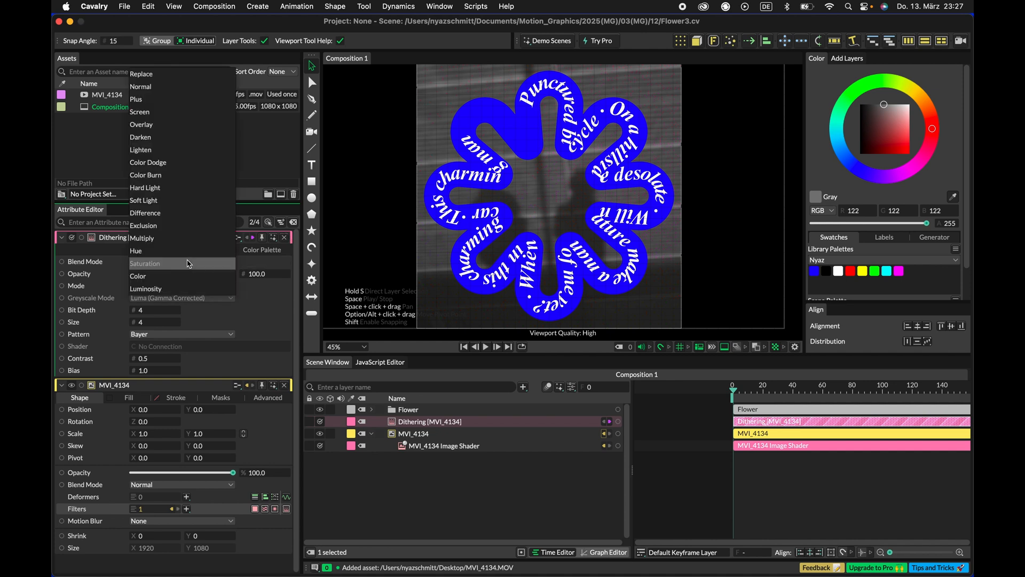
pyautogui.click(169, 75)
pyautogui.click(285, 237)
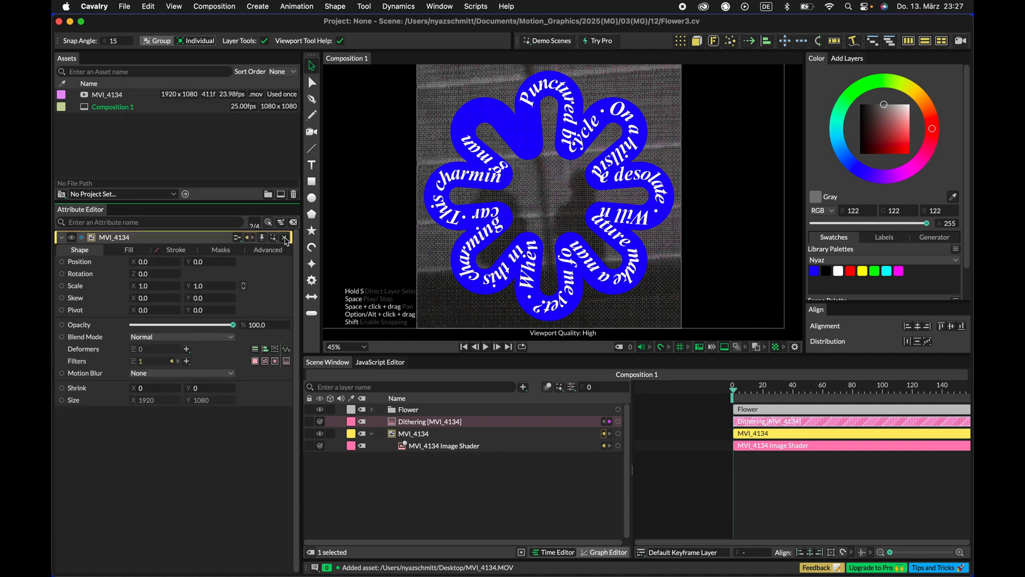
# Step: Set the MVI_4134 layer's blend mode to Luminosity and check its fill settings
pyautogui.click(156, 340)
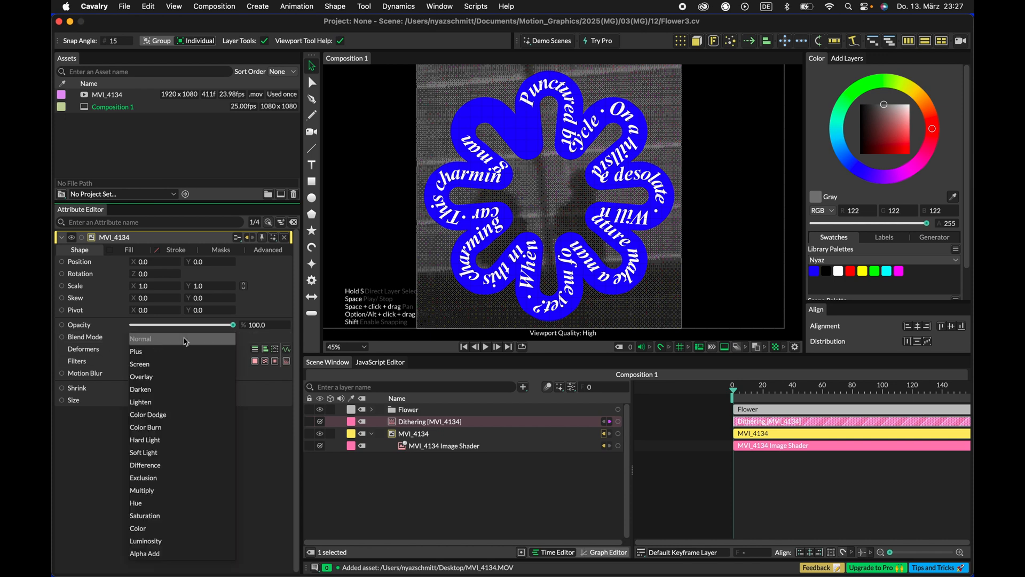
pyautogui.click(169, 542)
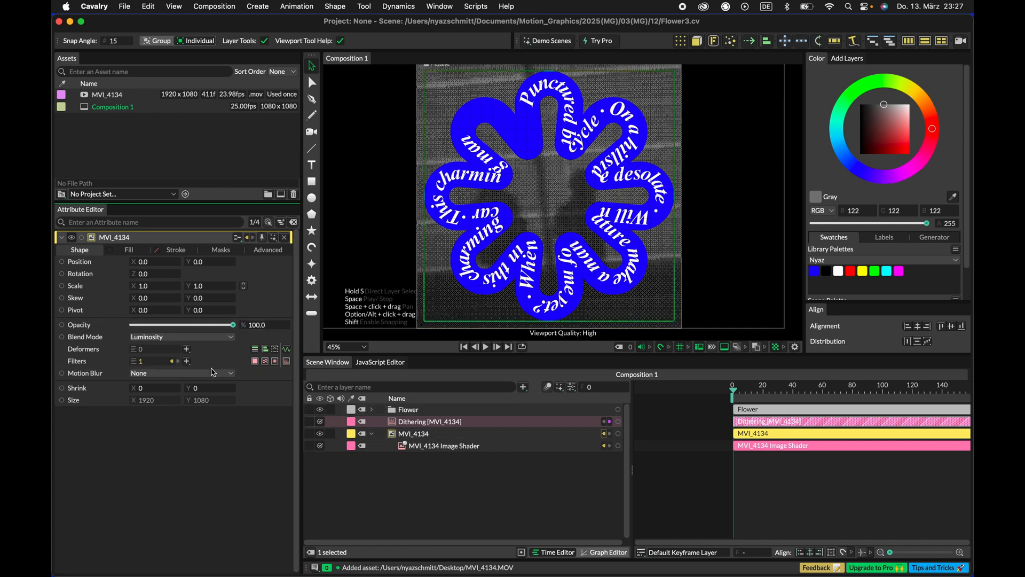
pyautogui.click(130, 251)
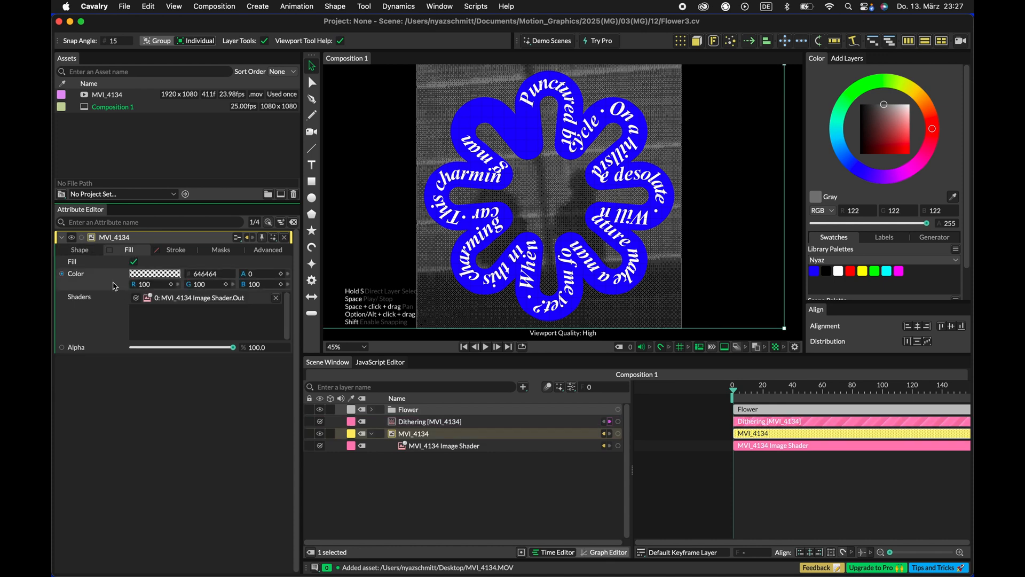
pyautogui.click(95, 251)
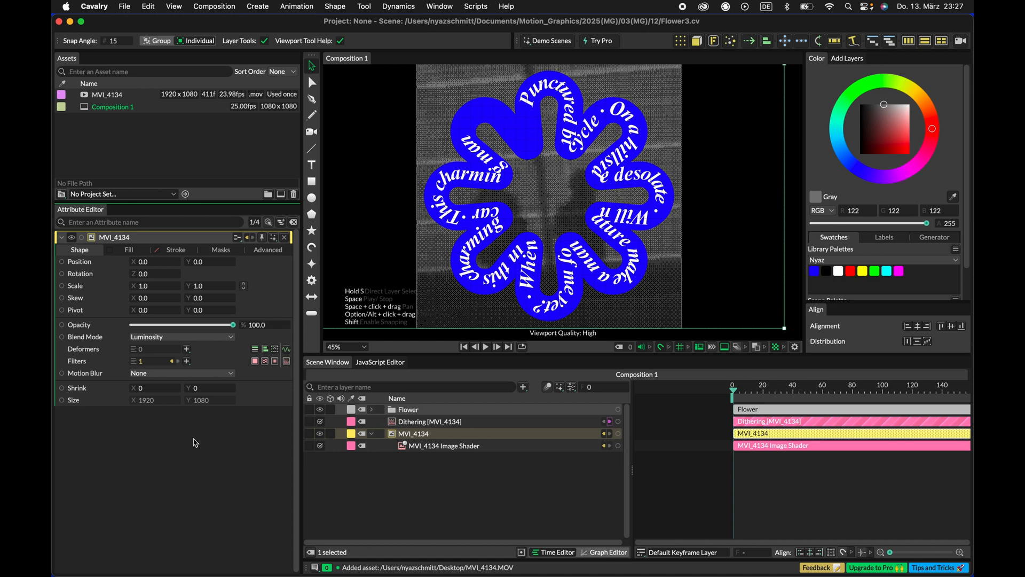
# Step: Add an Invert filter to the MVI_4134 layer and play back the animation briefly to check it
pyautogui.click(187, 362)
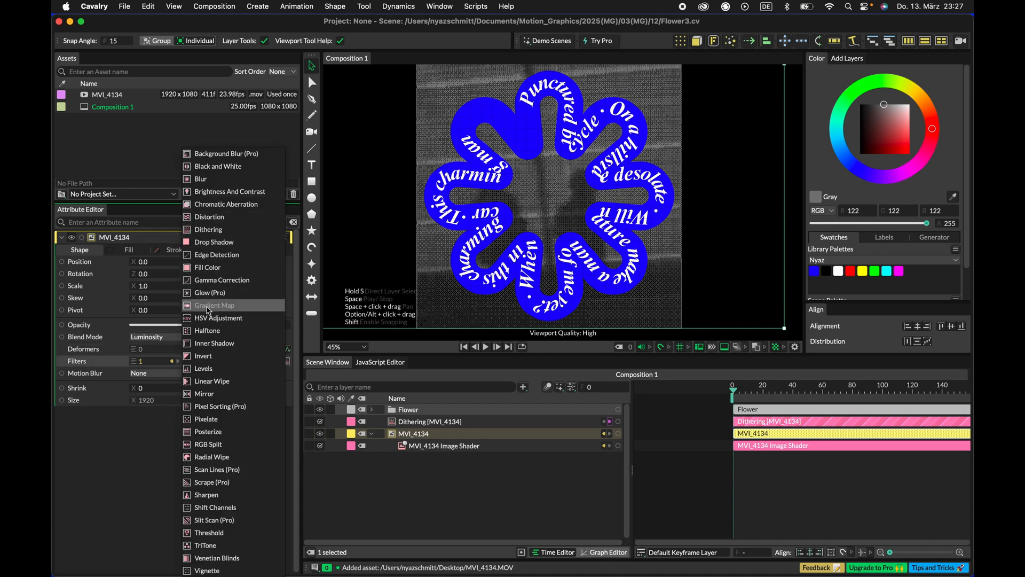
pyautogui.click(203, 358)
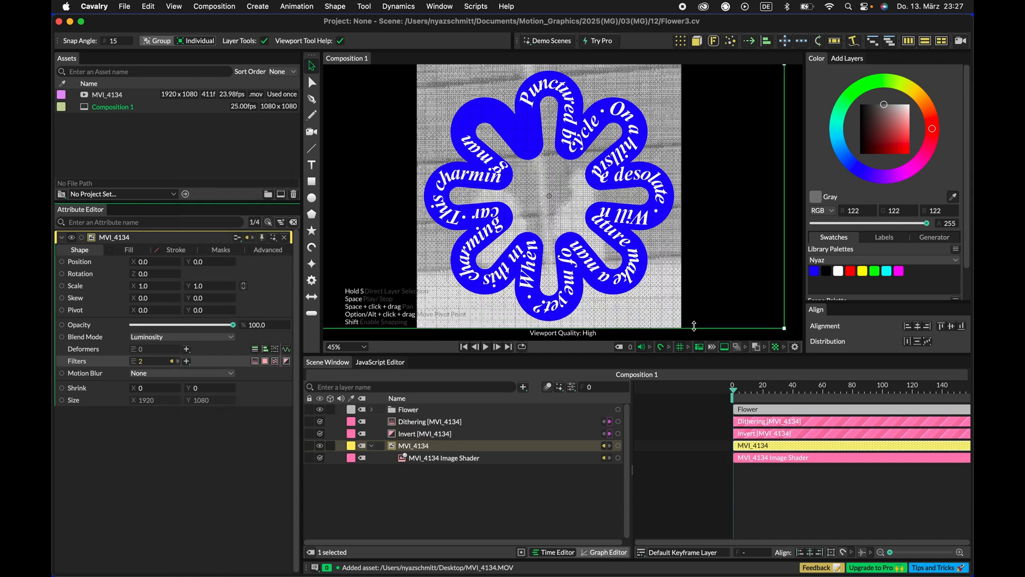
pyautogui.press('space')
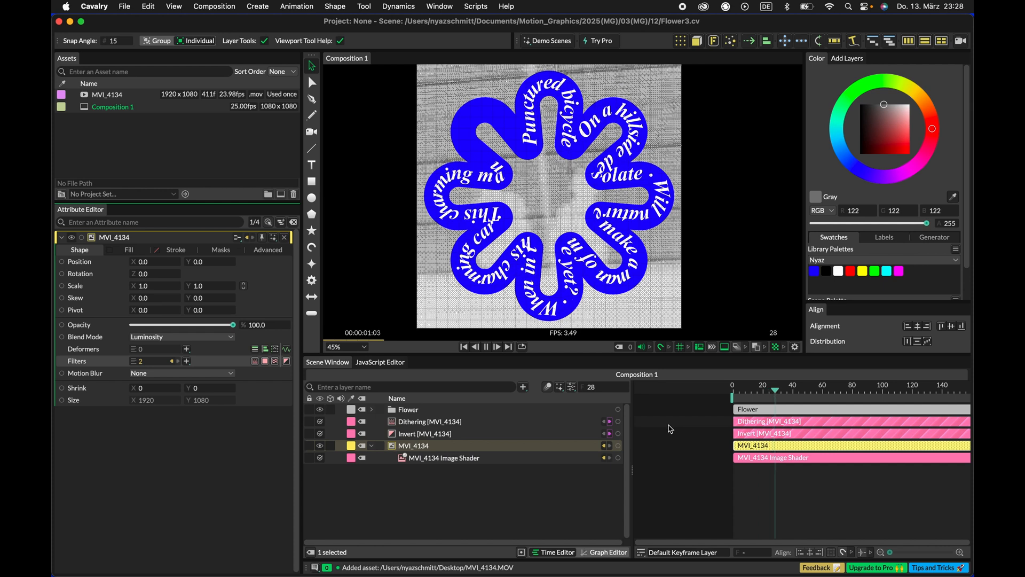
pyautogui.press('space')
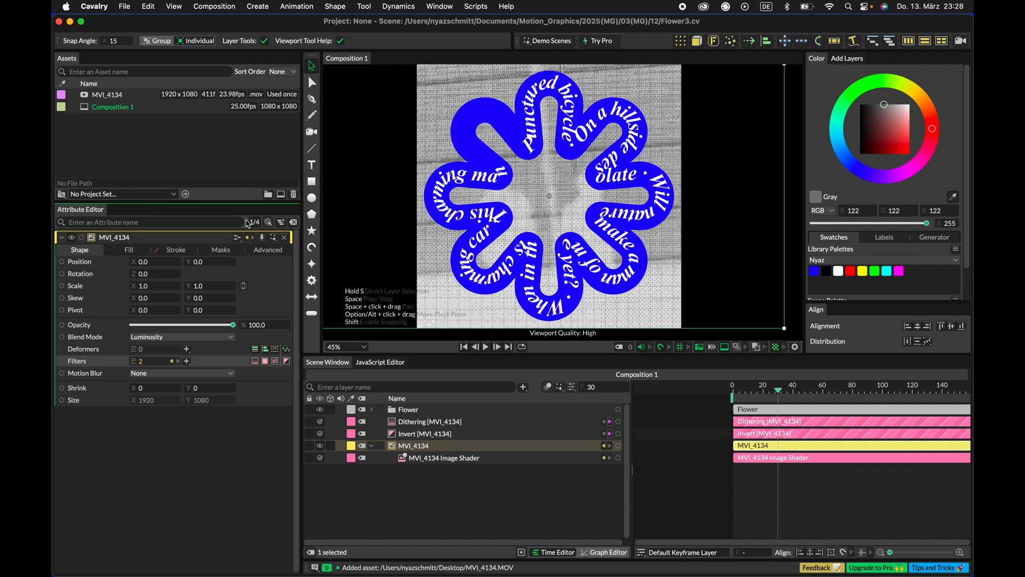
# Step: Save the scene with the inverted video background
pyautogui.press('super+s')
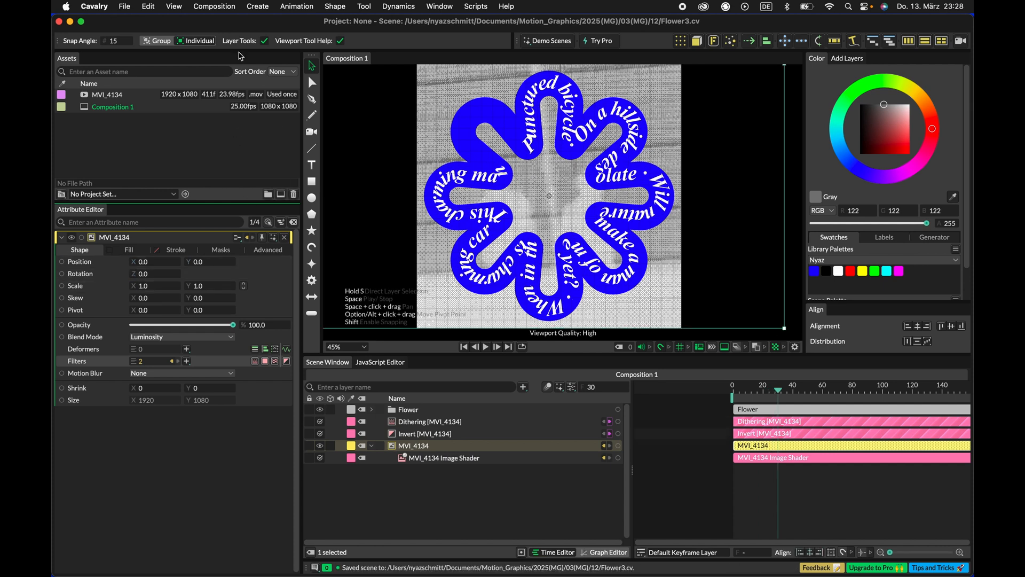
pyautogui.click(125, 7)
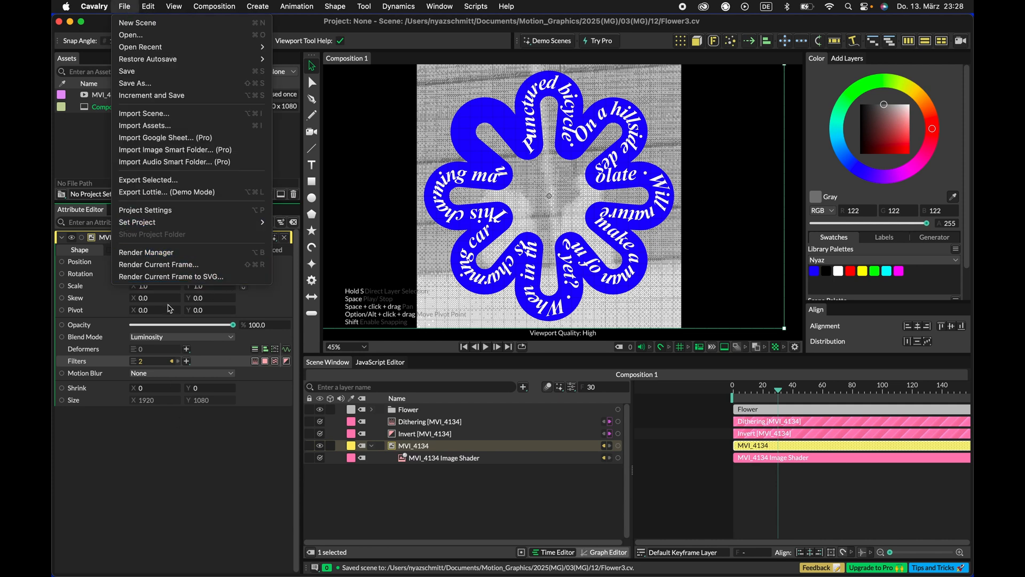
pyautogui.click(212, 521)
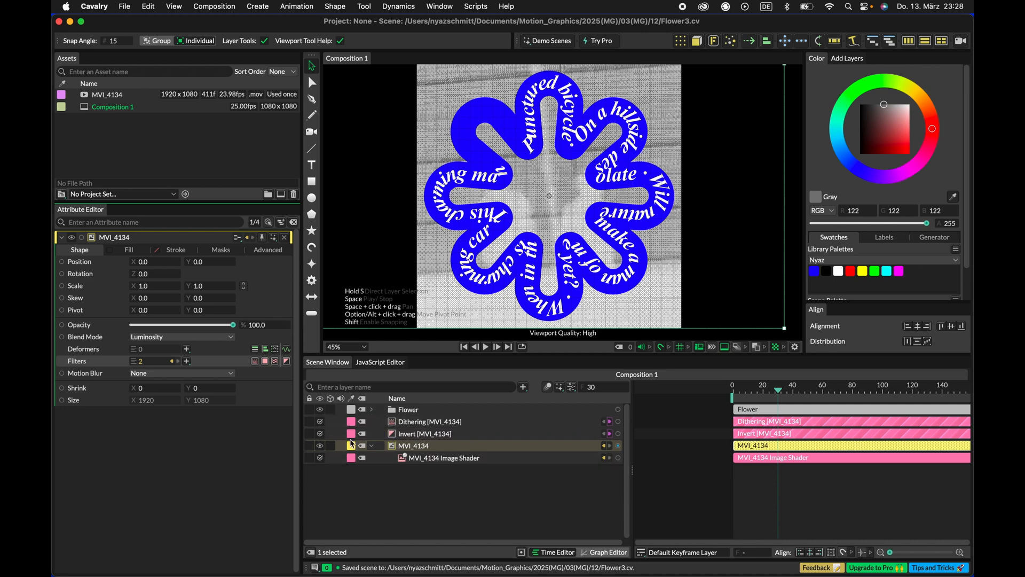
# Step: Enable the Oscillator deformer inside the Flower SVG group and collapse the Flower group again
pyautogui.click(372, 409)
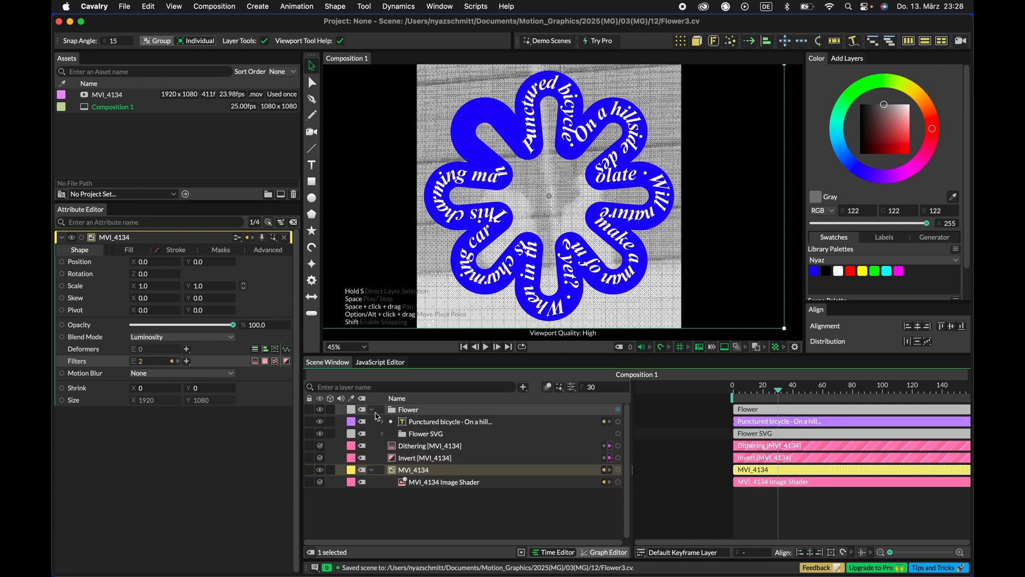
pyautogui.click(381, 433)
pyautogui.click(383, 433)
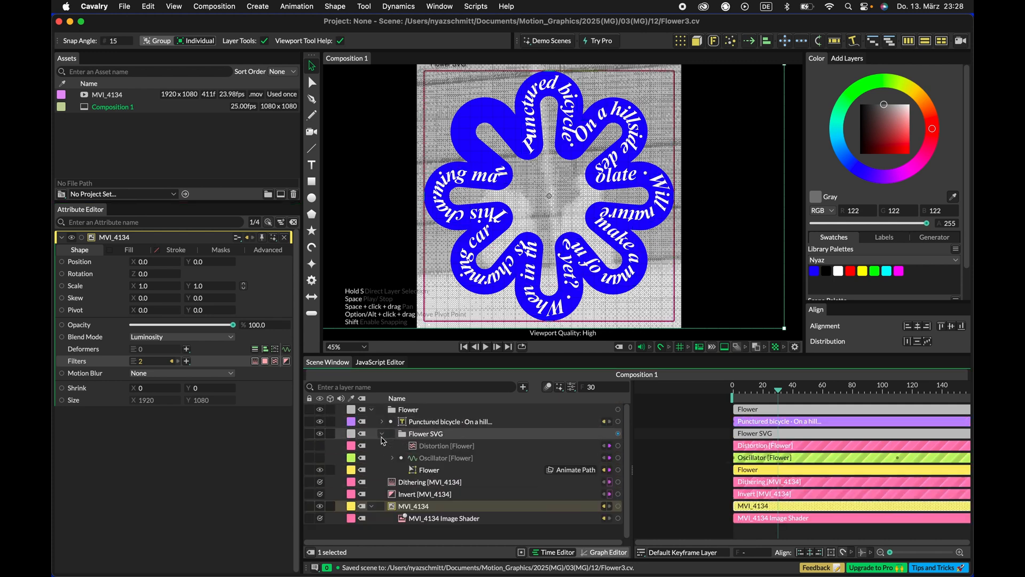
pyautogui.click(320, 457)
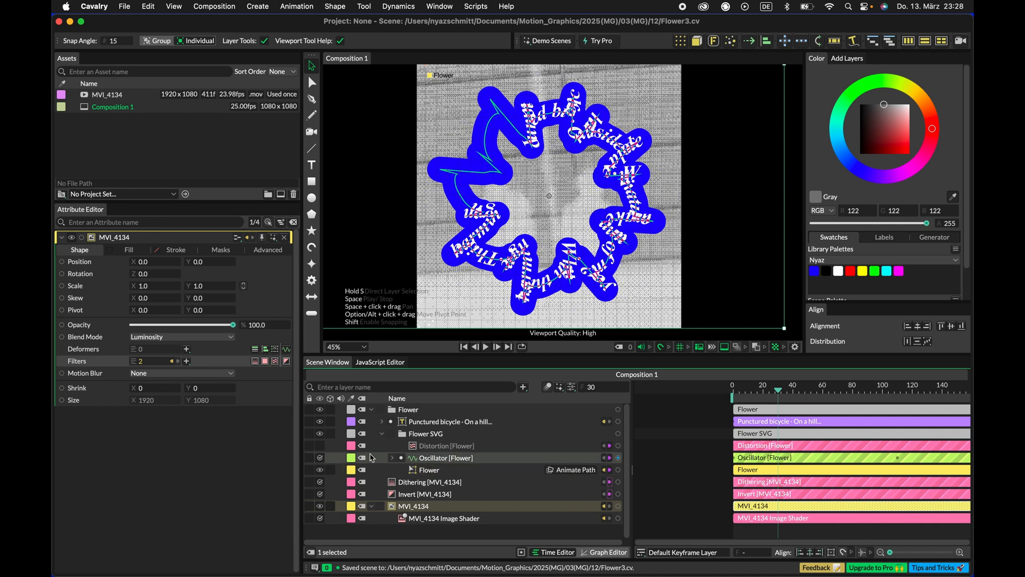
pyautogui.click(372, 409)
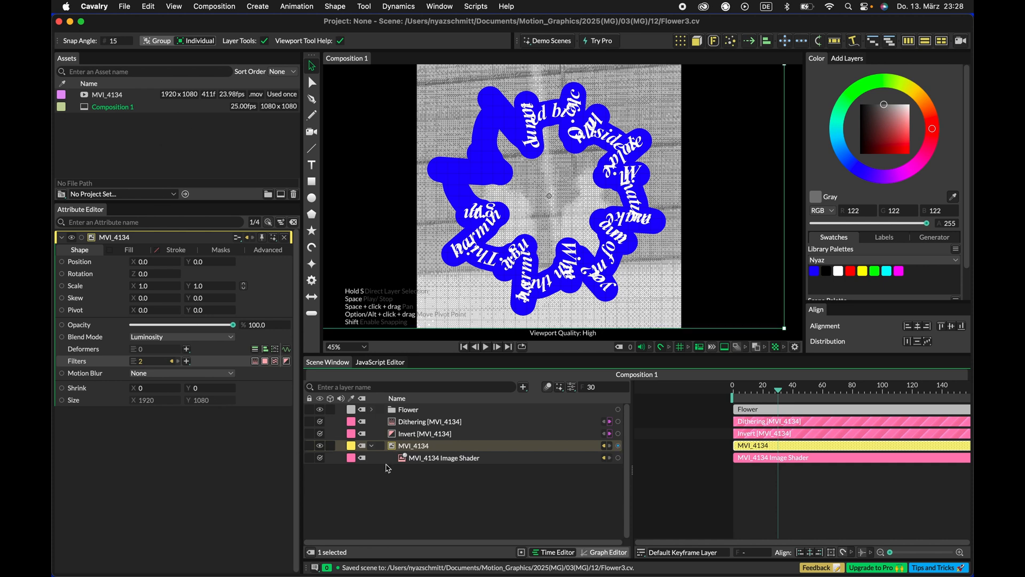
# Step: Group the MVI_4134 layer with its filters and image shader, name the group Video, and save the scene
pyautogui.moveTo(435, 499); pyautogui.dragTo(418, 428)
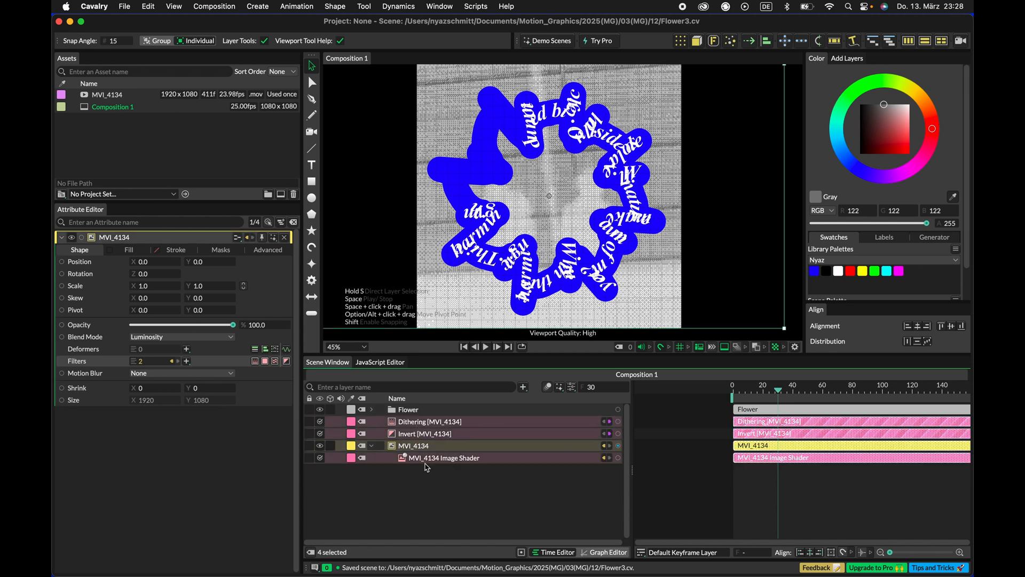
pyautogui.press('super+g')
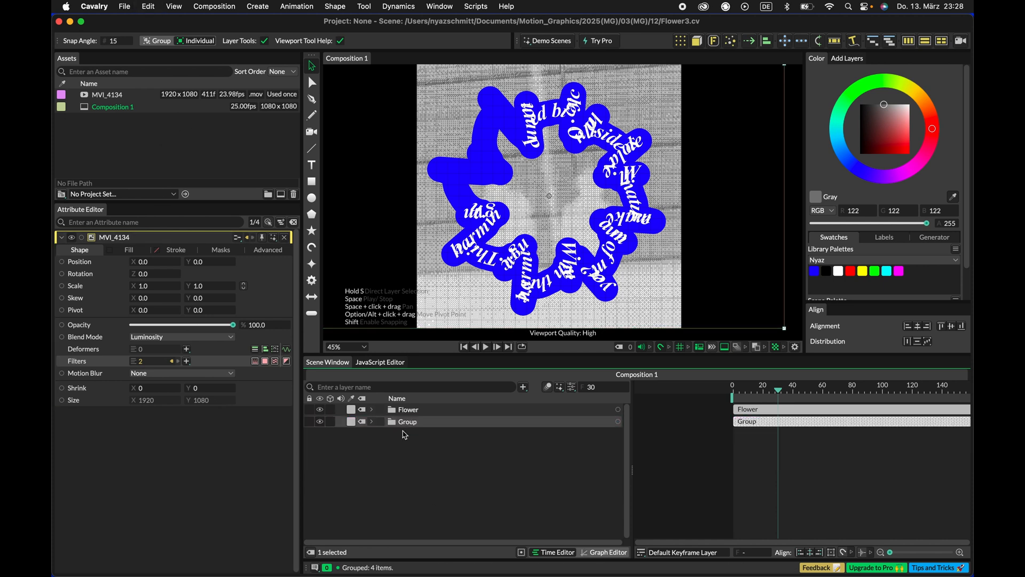
pyautogui.rightClick(406, 427)
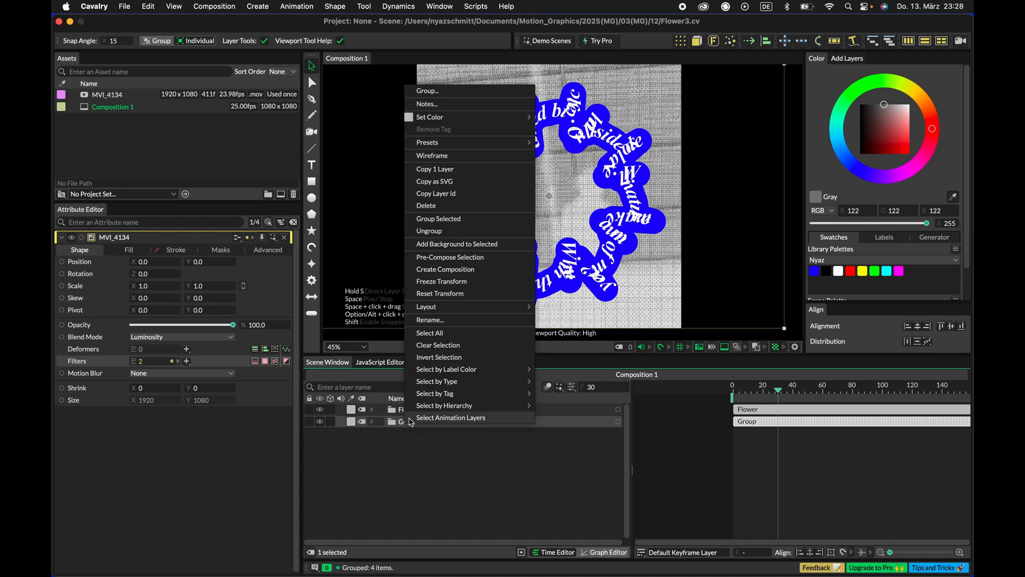
pyautogui.click(467, 318)
pyautogui.write('Video')
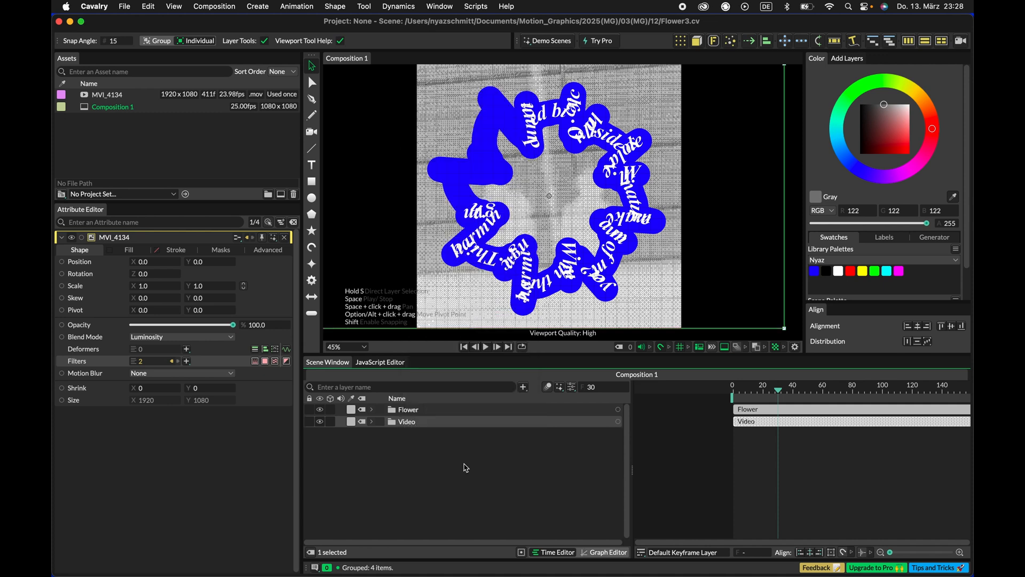
pyautogui.click(472, 475)
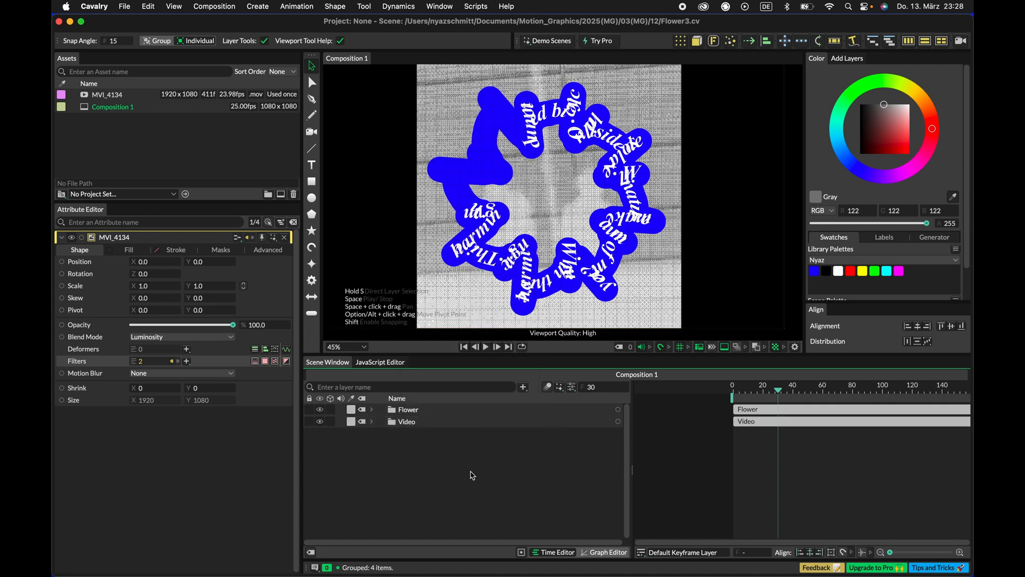
pyautogui.press('super+s')
# Step: Add the current composition to the Render Manager
pyautogui.click(127, 7)
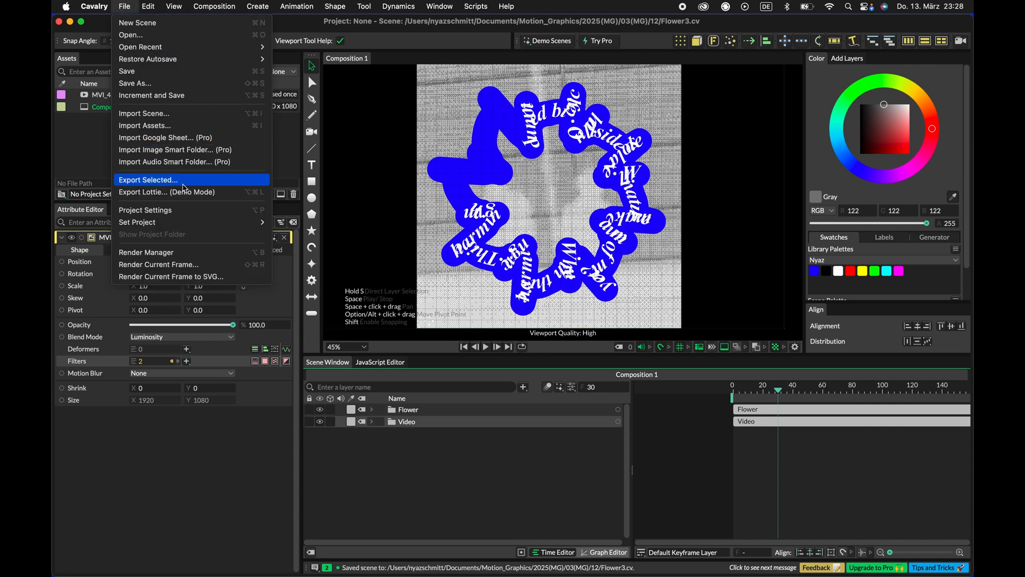
pyautogui.click(159, 254)
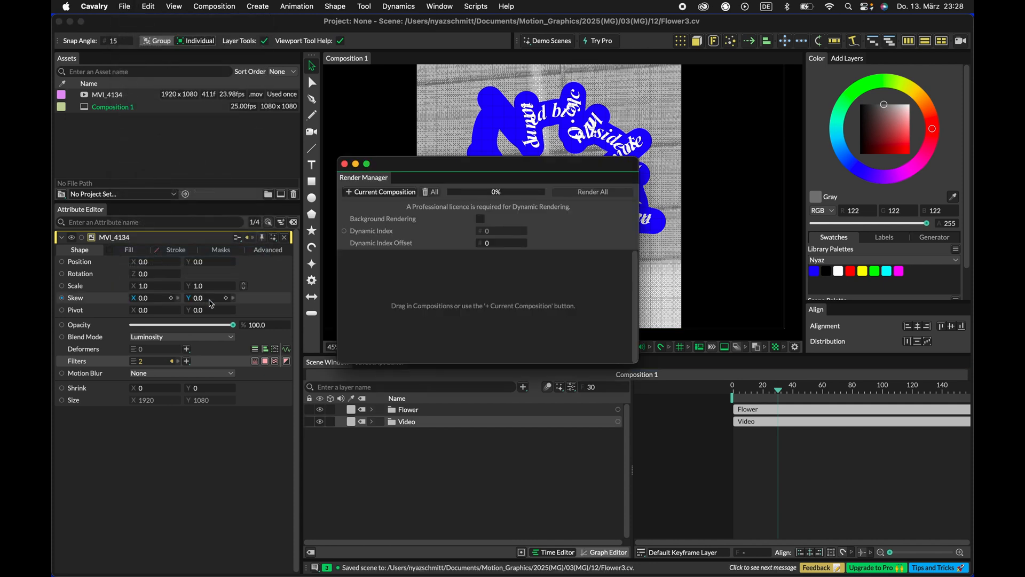
pyautogui.click(410, 192)
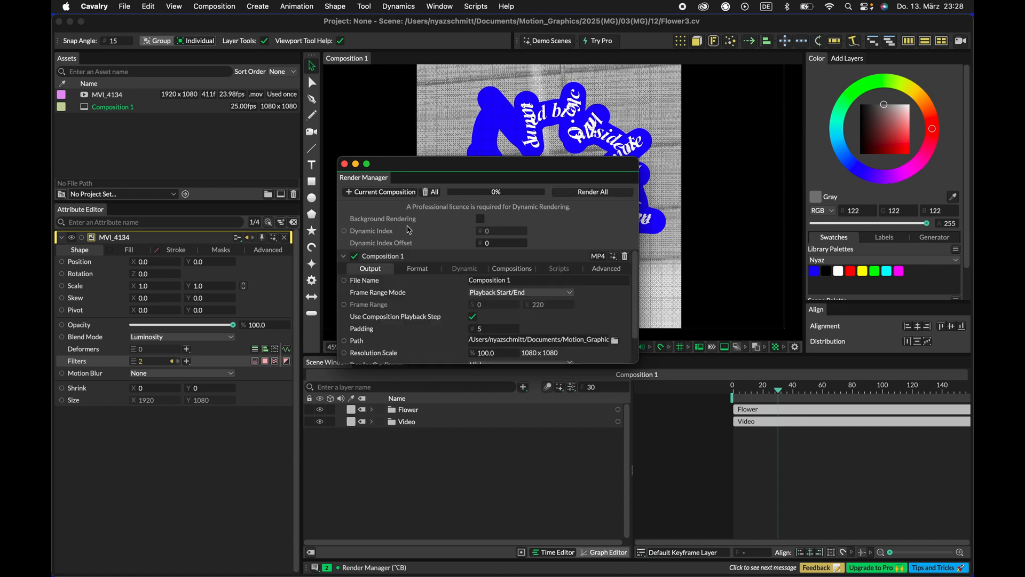
# Step: Set the render item's output file name to Flower
pyautogui.doubleClick(515, 280)
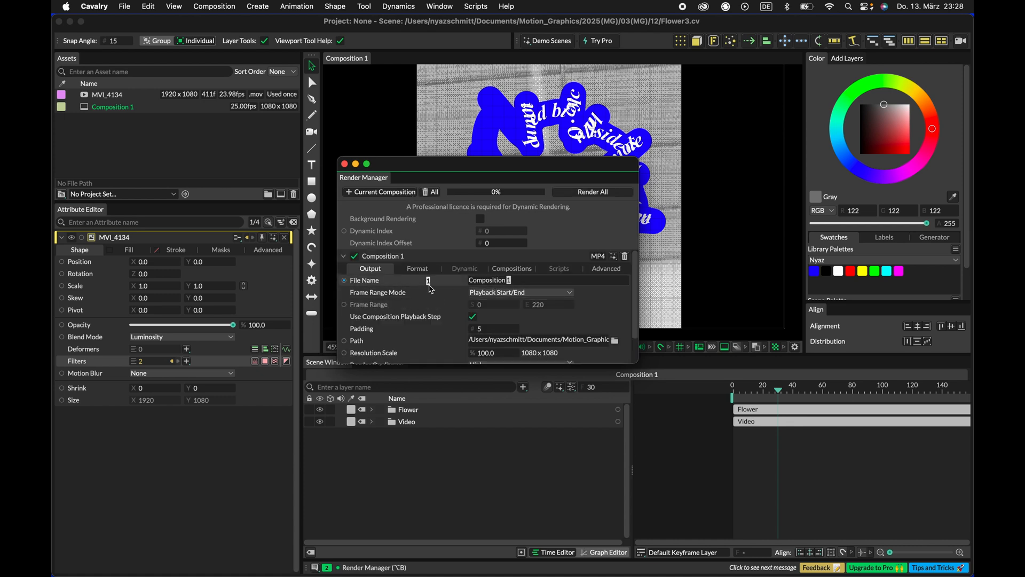
pyautogui.press('BackSpace')
pyautogui.press('BackSpace')
pyautogui.press('BackSpace')
pyautogui.press('BackSpace')
pyautogui.press('BackSpace')
pyautogui.press('BackSpace')
pyautogui.press('BackSpace')
pyautogui.press('BackSpace')
pyautogui.write('Flower')
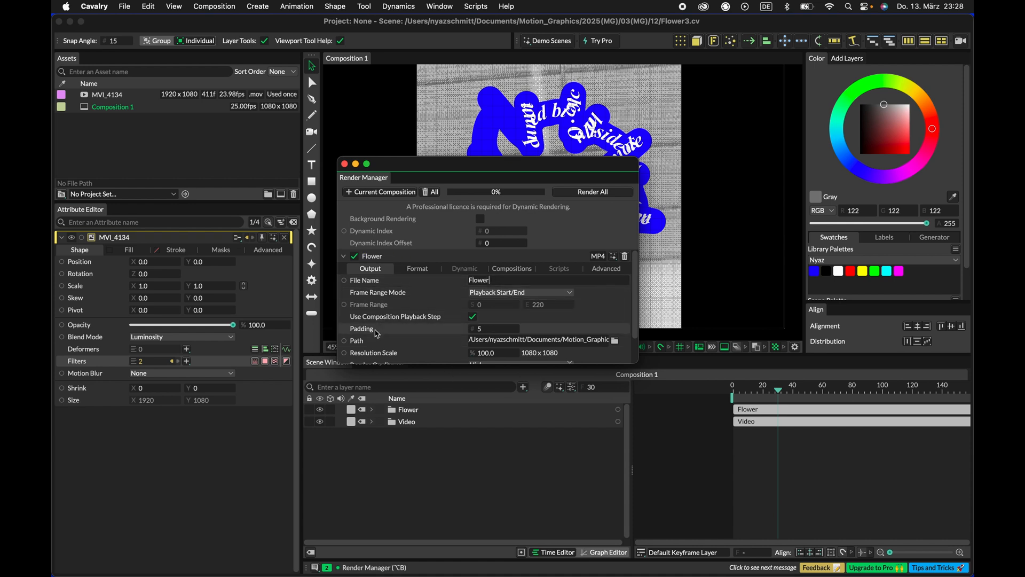
# Step: Set the Flower render item's output path to the Desktop folder
pyautogui.click(615, 342)
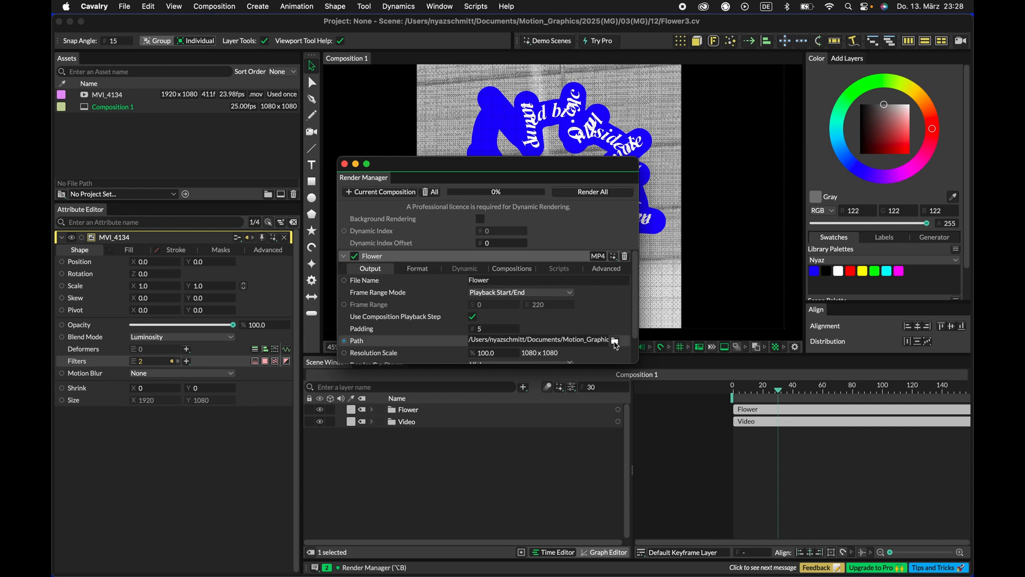
pyautogui.click(615, 342)
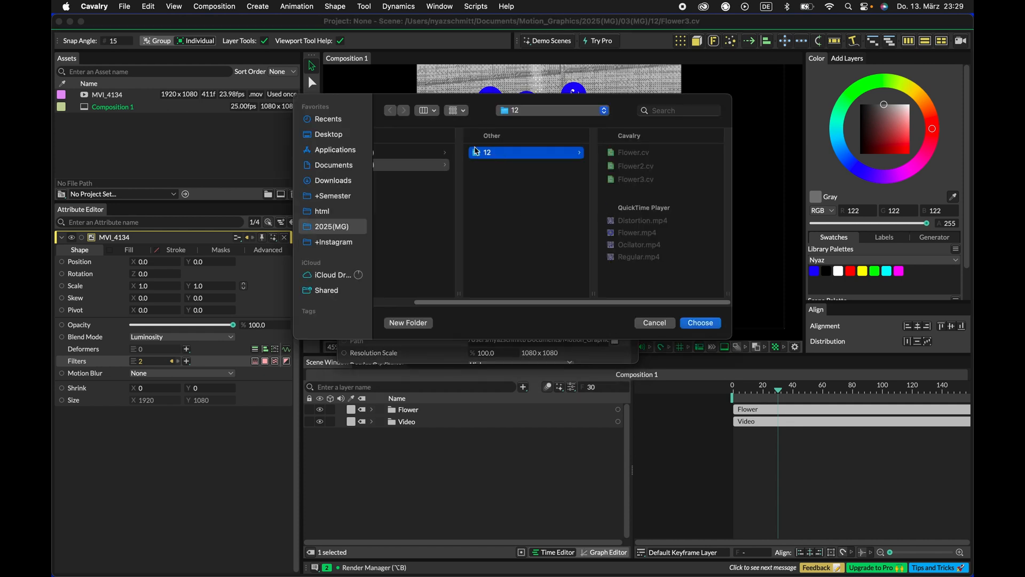
pyautogui.click(316, 134)
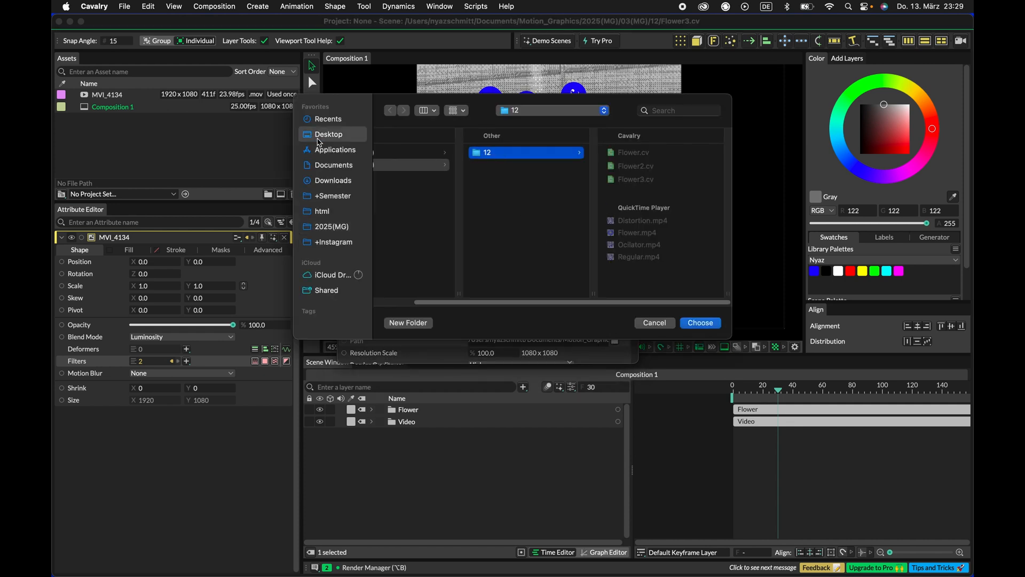
pyautogui.click(705, 327)
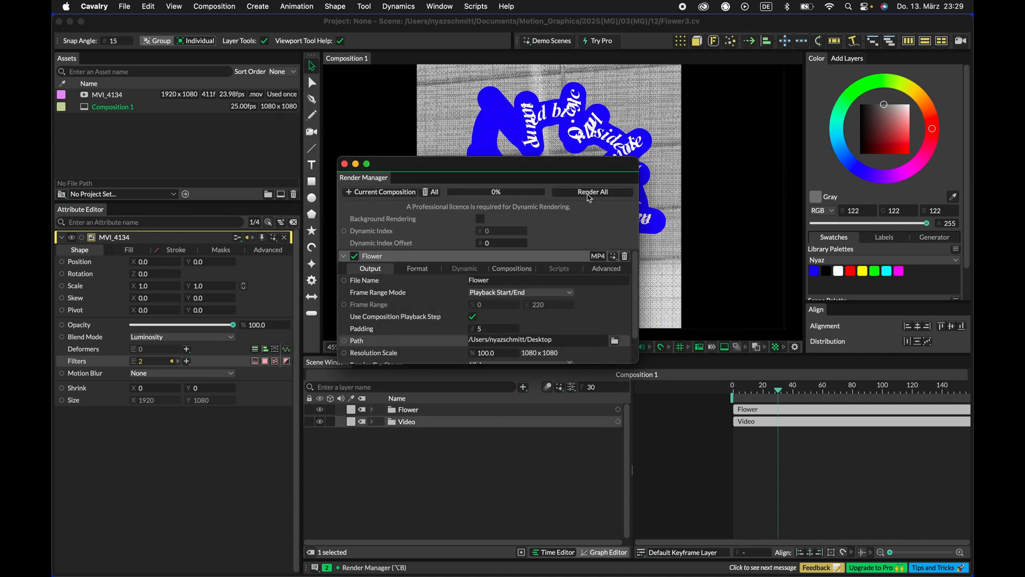
# Step: Set the Flower item's MP4 quality to Very High, keeping the MP4 format, and render it
pyautogui.click(430, 268)
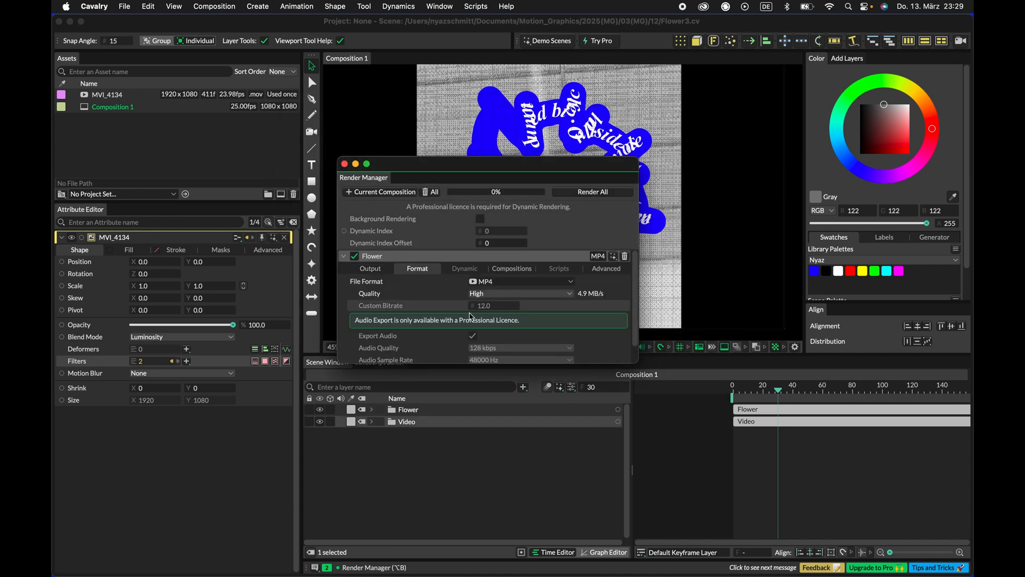
pyautogui.click(514, 294)
pyautogui.click(514, 286)
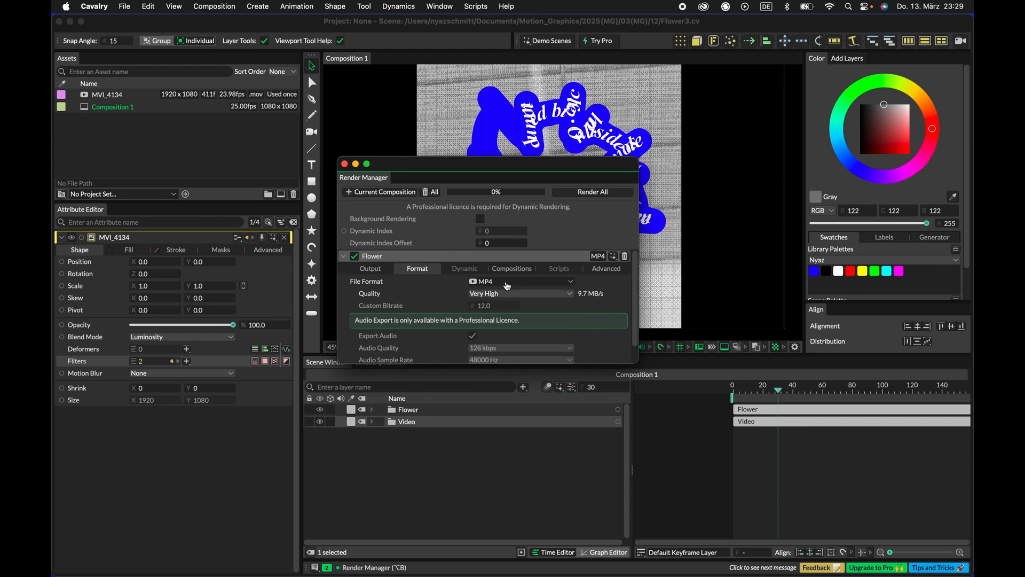
pyautogui.click(508, 286)
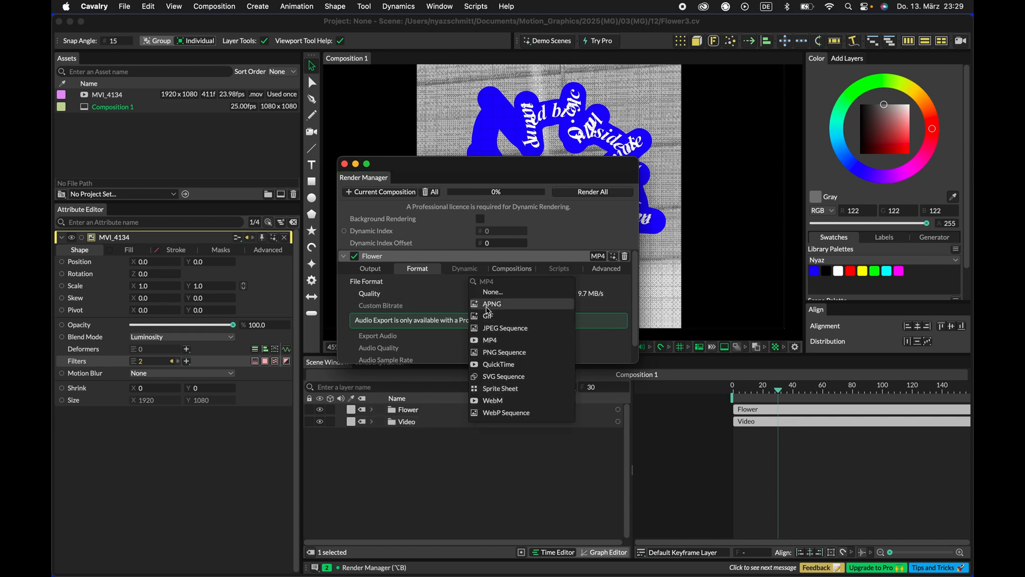
pyautogui.click(433, 288)
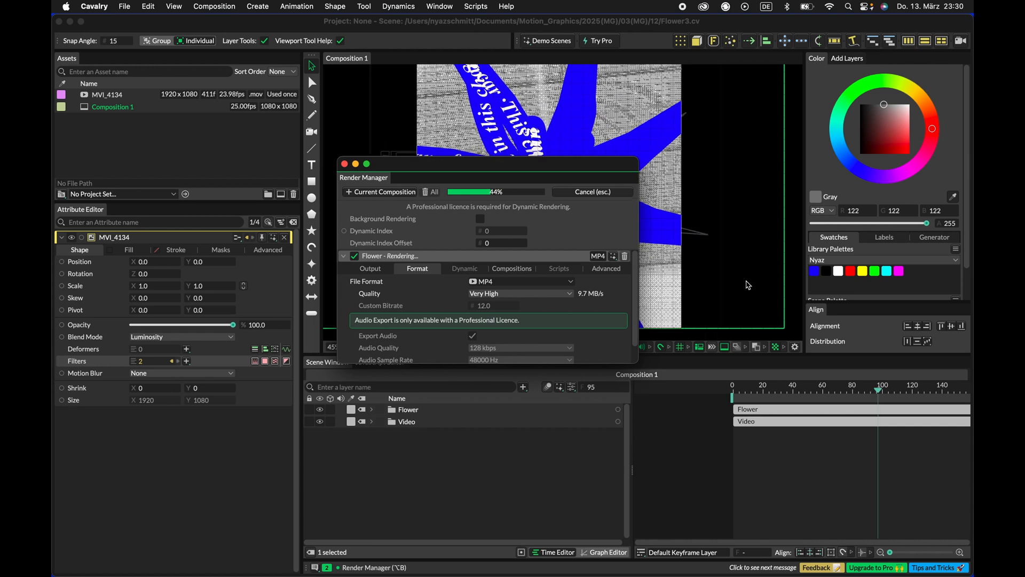
pyautogui.press('Escape')
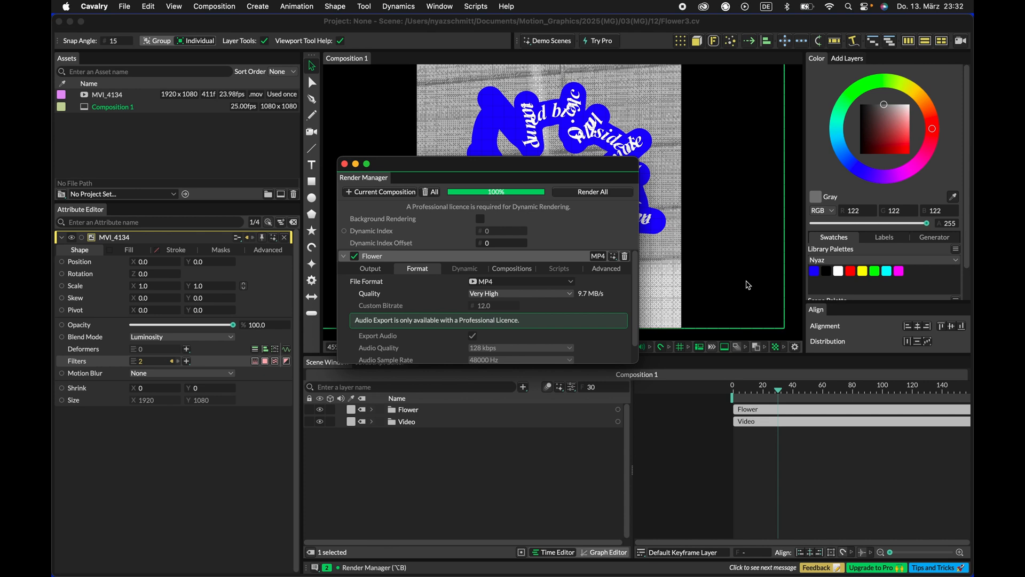
pyautogui.click(345, 164)
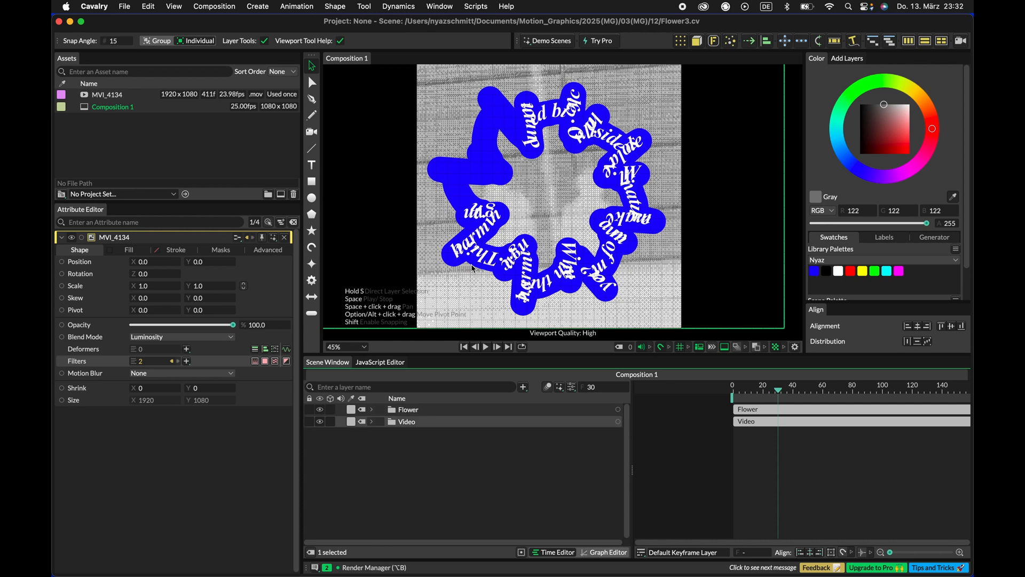
# Step: Expand the Video and Flower groups to review their layers, and collapse all groups again
pyautogui.click(372, 422)
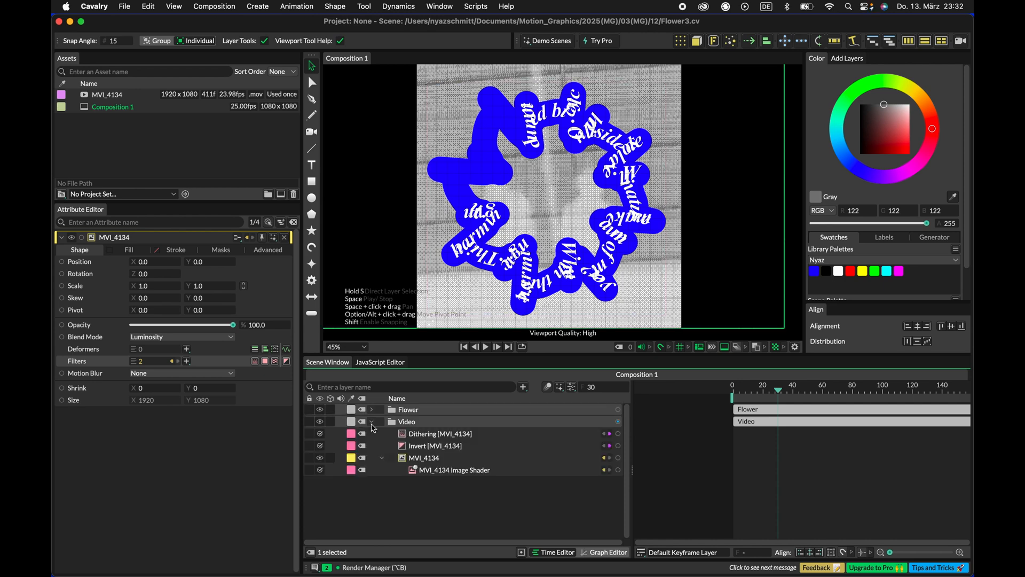
pyautogui.click(372, 409)
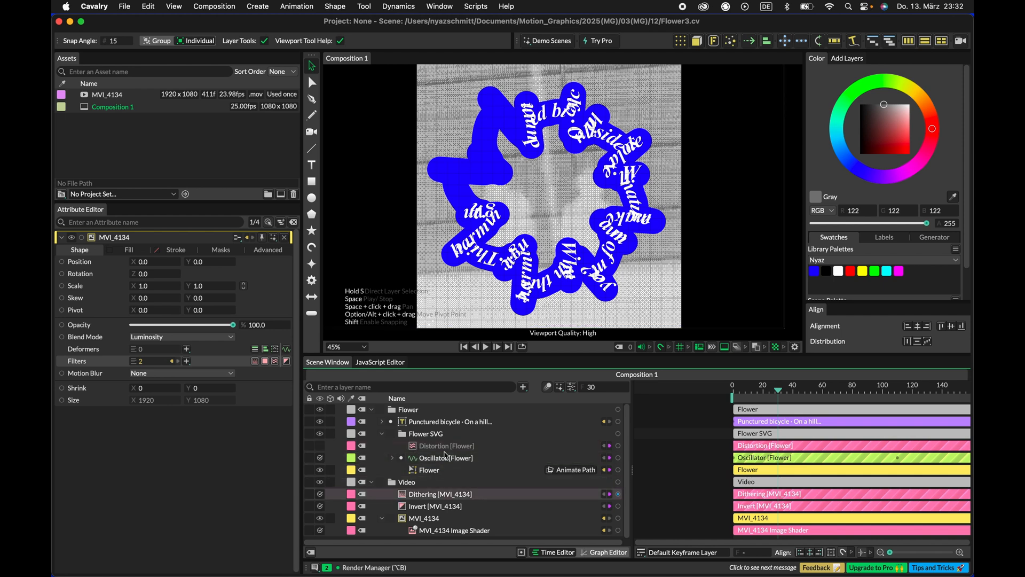
pyautogui.click(382, 435)
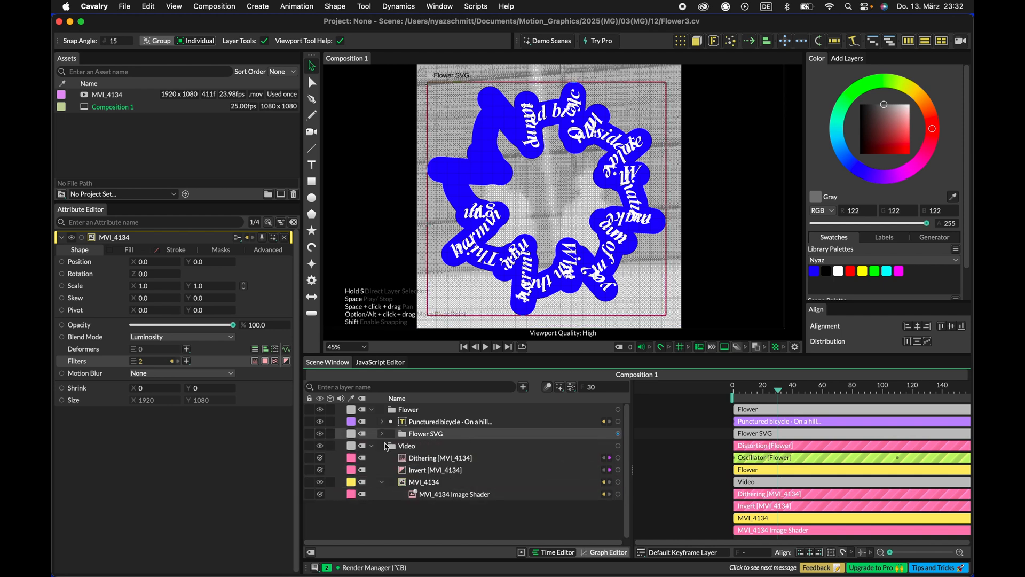
pyautogui.click(383, 482)
pyautogui.click(372, 445)
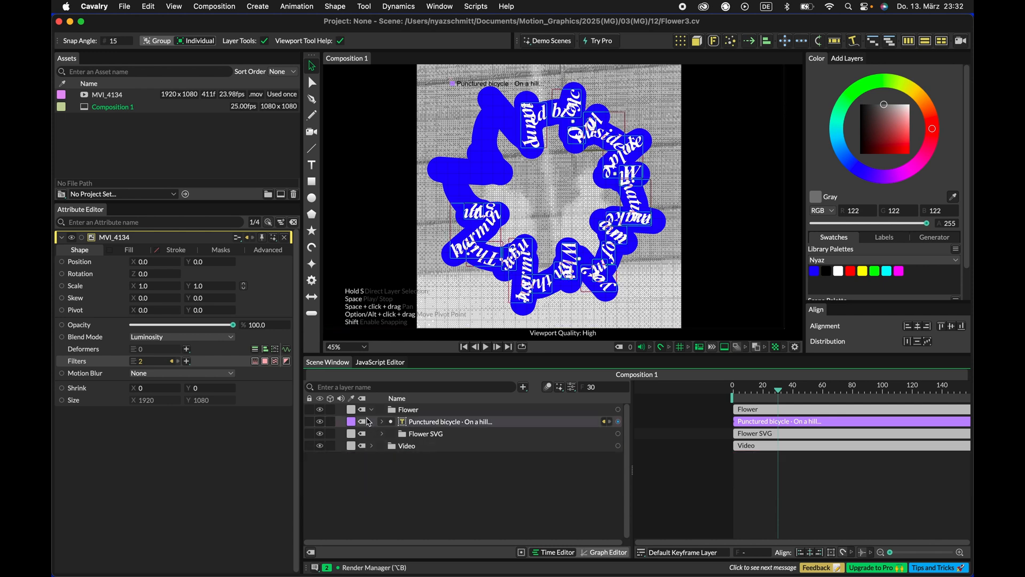
pyautogui.click(372, 408)
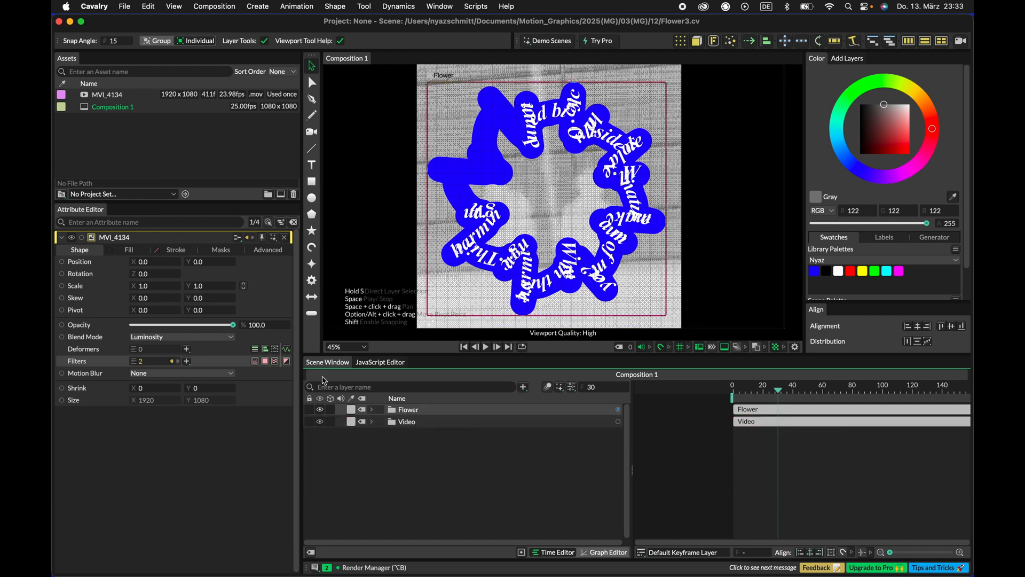
# Step: Minimise the project window and play the rendered Flower.mp4 from the desktop in QuickTime Player, closing it after viewing
pyautogui.click(69, 21)
pyautogui.click(860, 238)
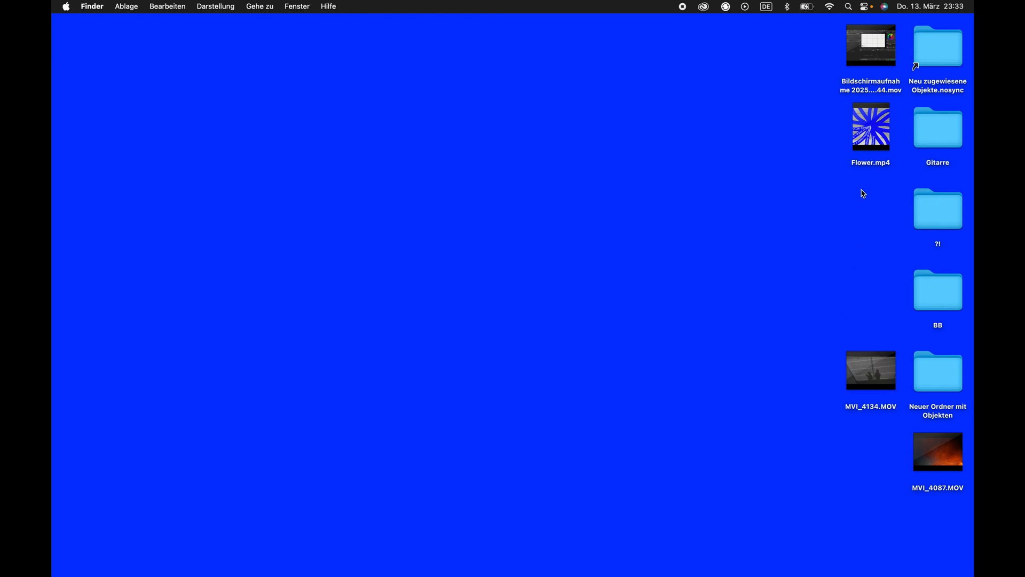
pyautogui.click(863, 149)
pyautogui.doubleClick(863, 149)
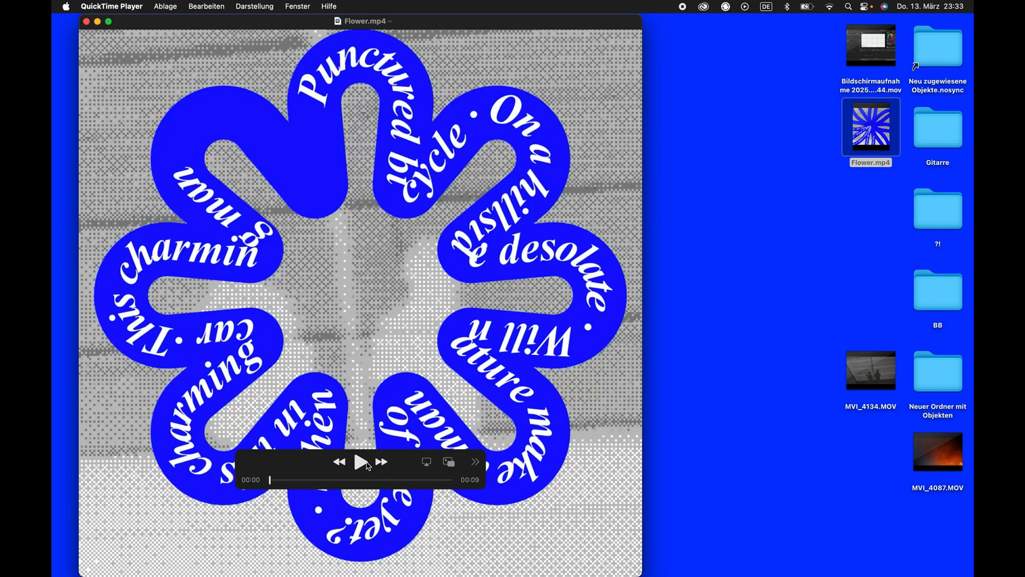
pyautogui.click(368, 466)
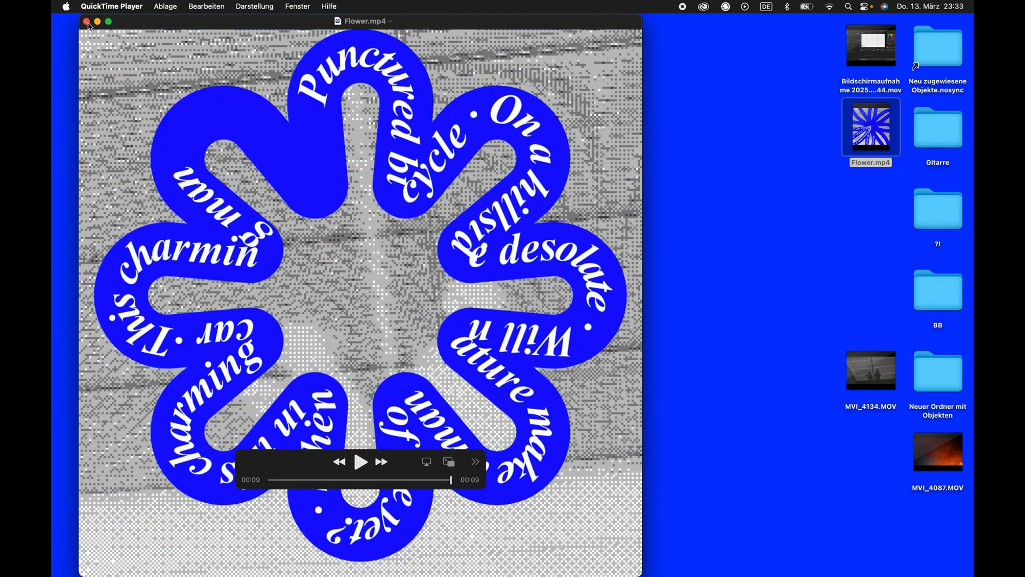
pyautogui.click(86, 22)
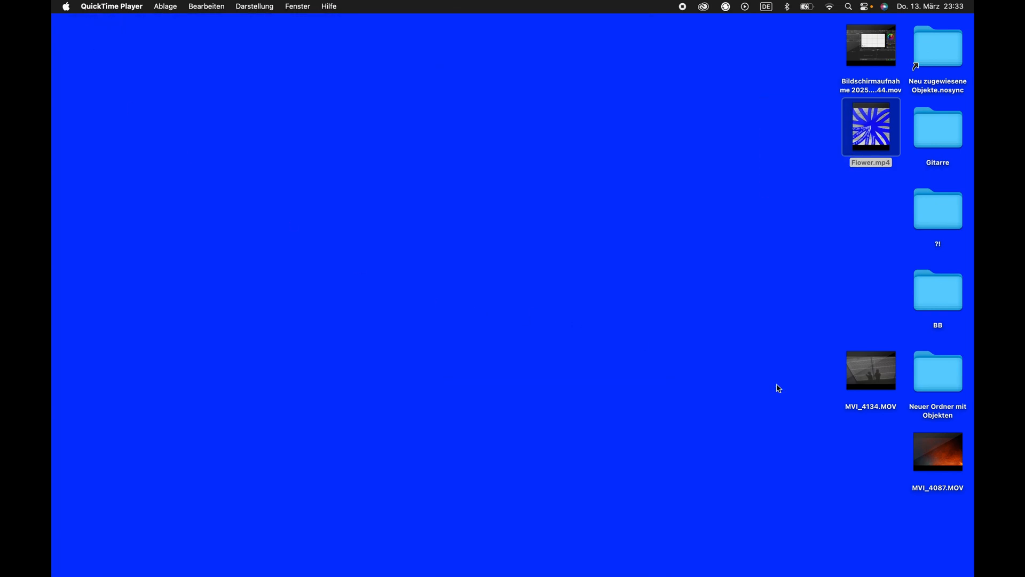
# Step: Move the MVI_4134.MOV file on the desktop down beside MVI_4087.MOV
pyautogui.moveTo(886, 377); pyautogui.dragTo(881, 456)
pyautogui.click(741, 309)
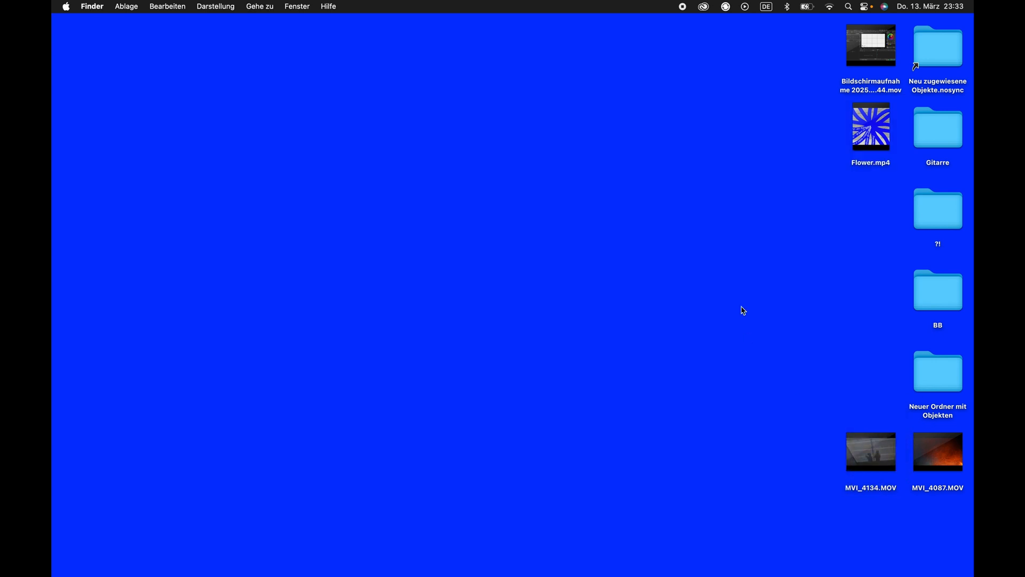